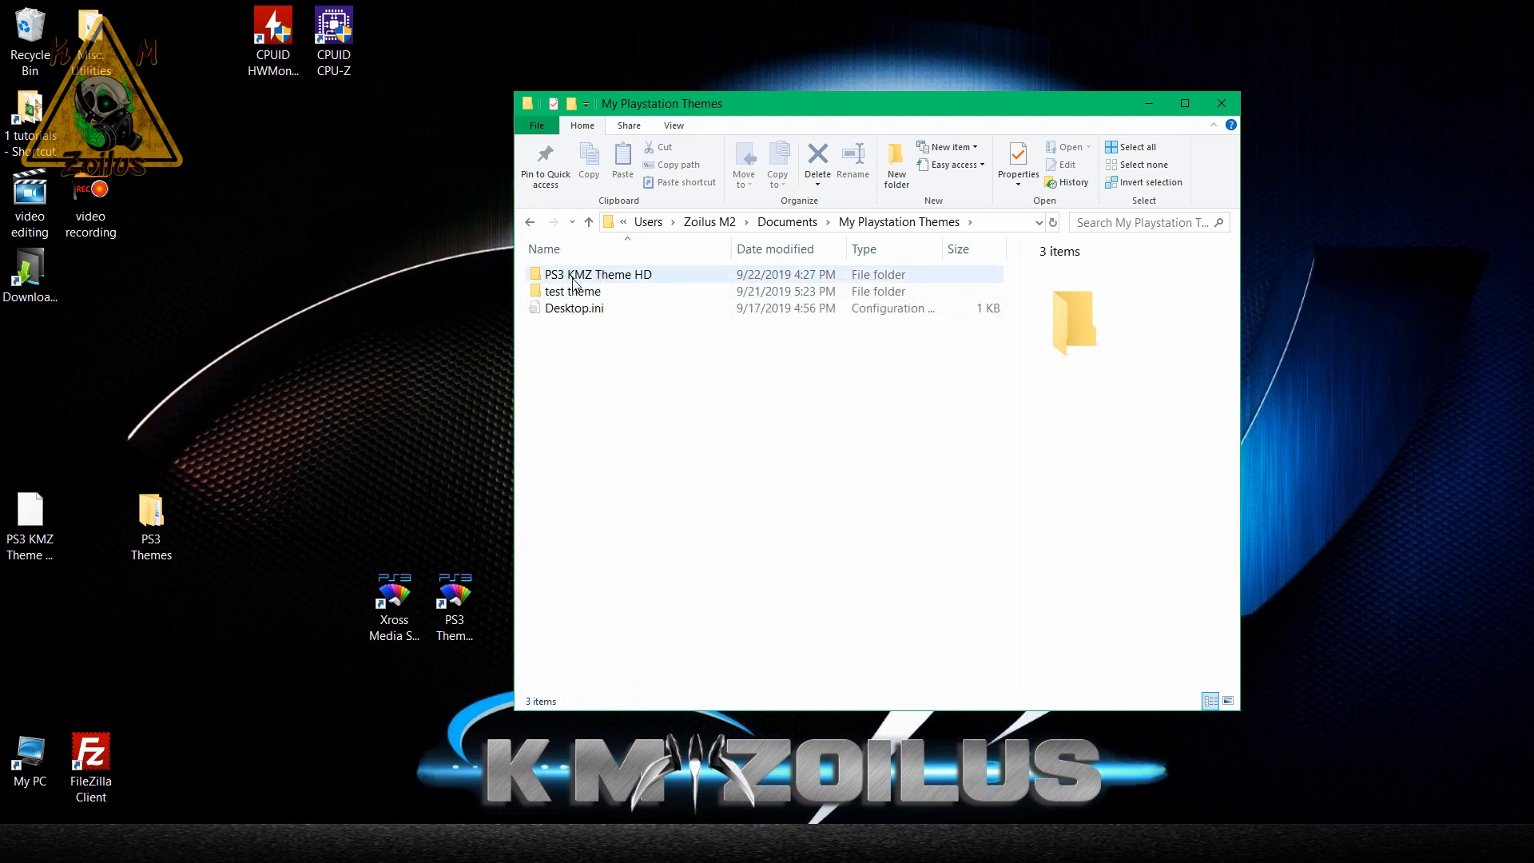
# Open the PS3 KMZ Theme HD folder and move its window clear of the desktop shortcuts.
pyautogui.moveTo(611, 279)
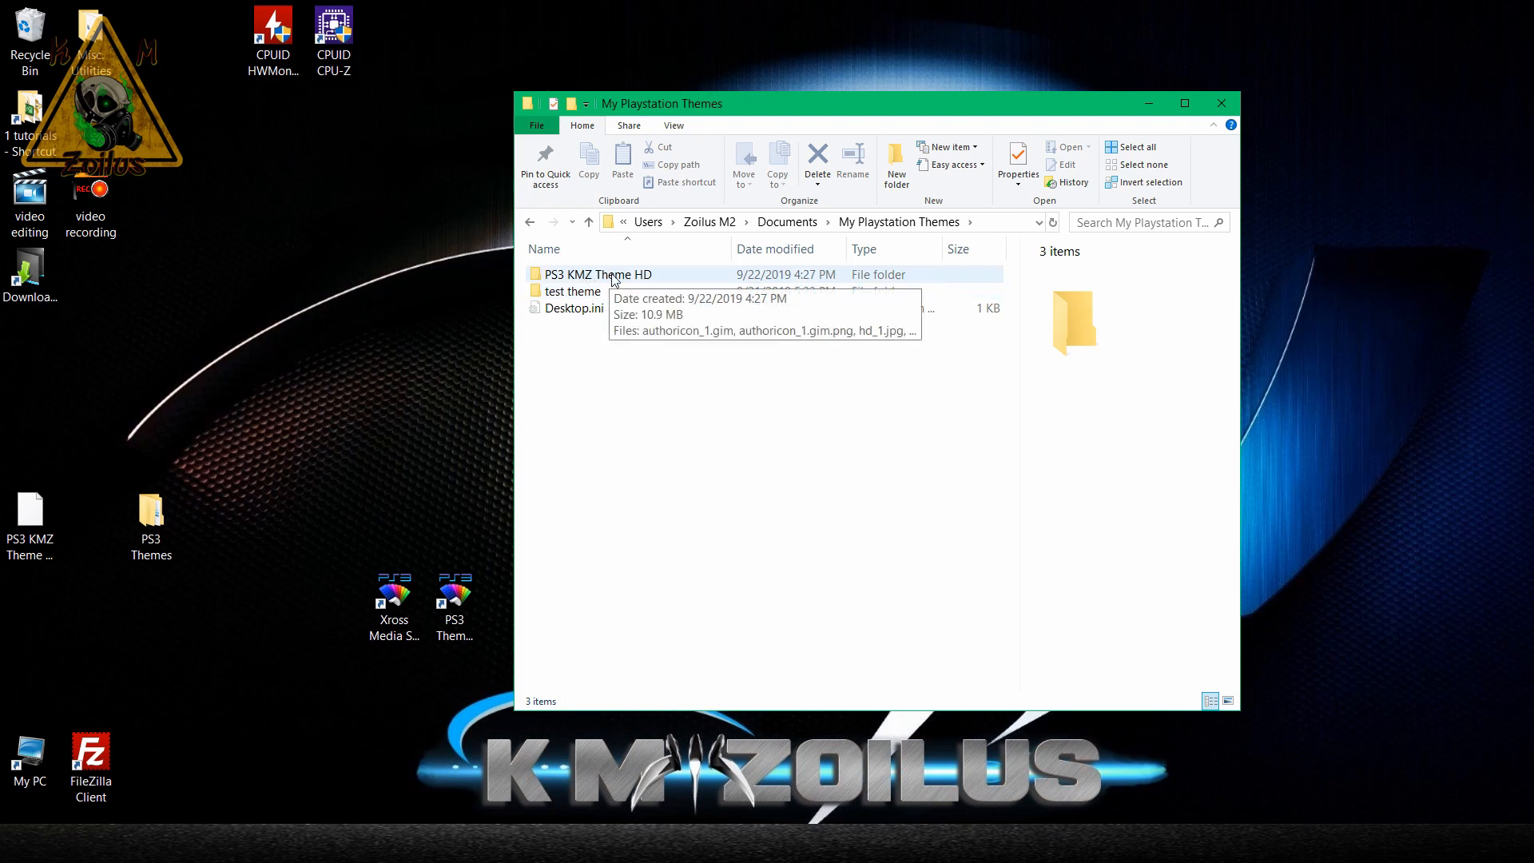
pyautogui.click(580, 291)
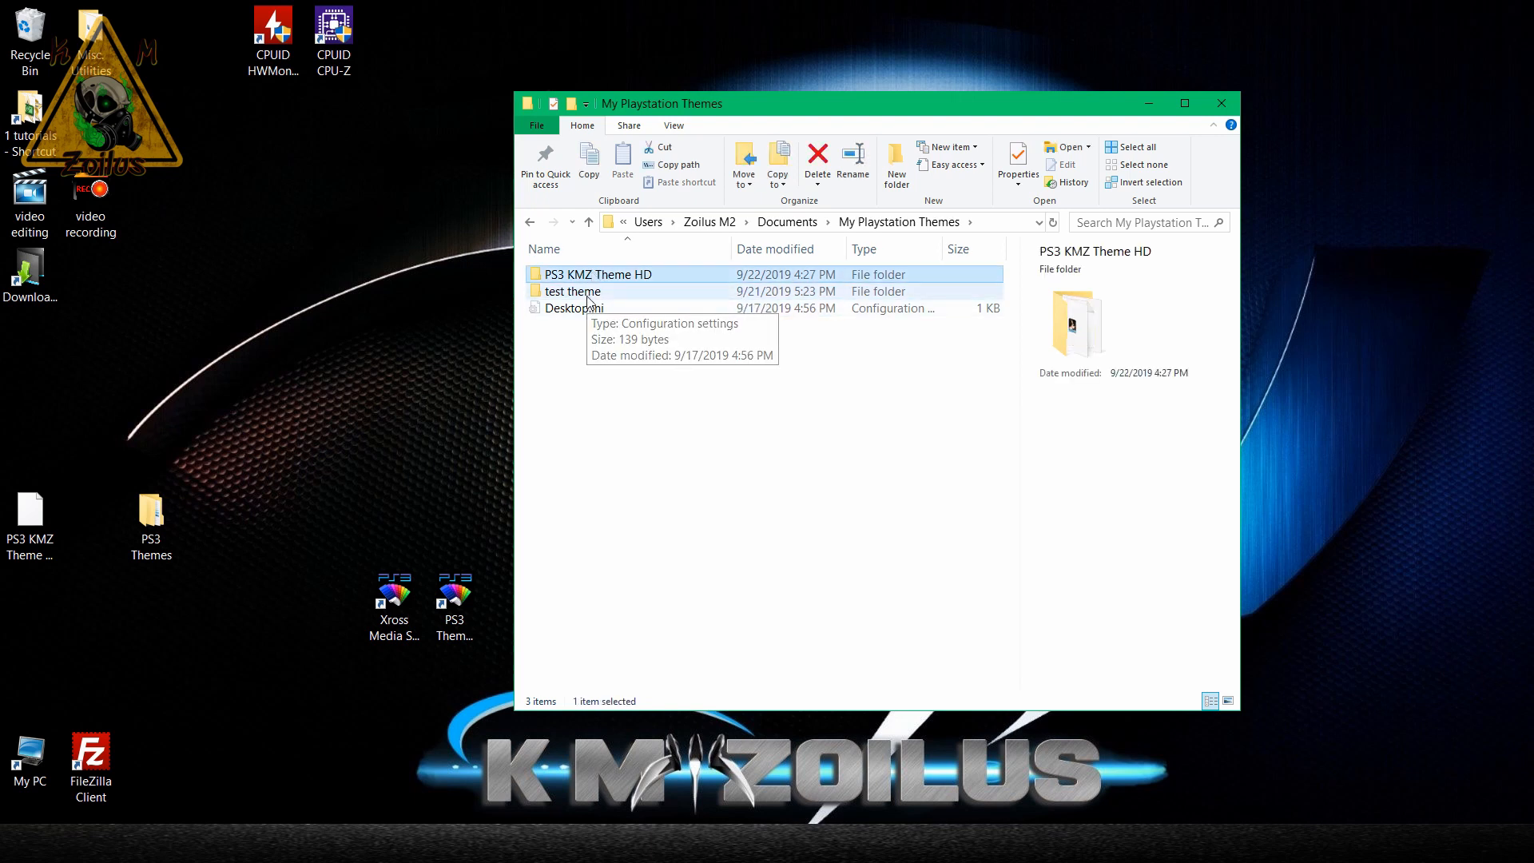
pyautogui.click(593, 277)
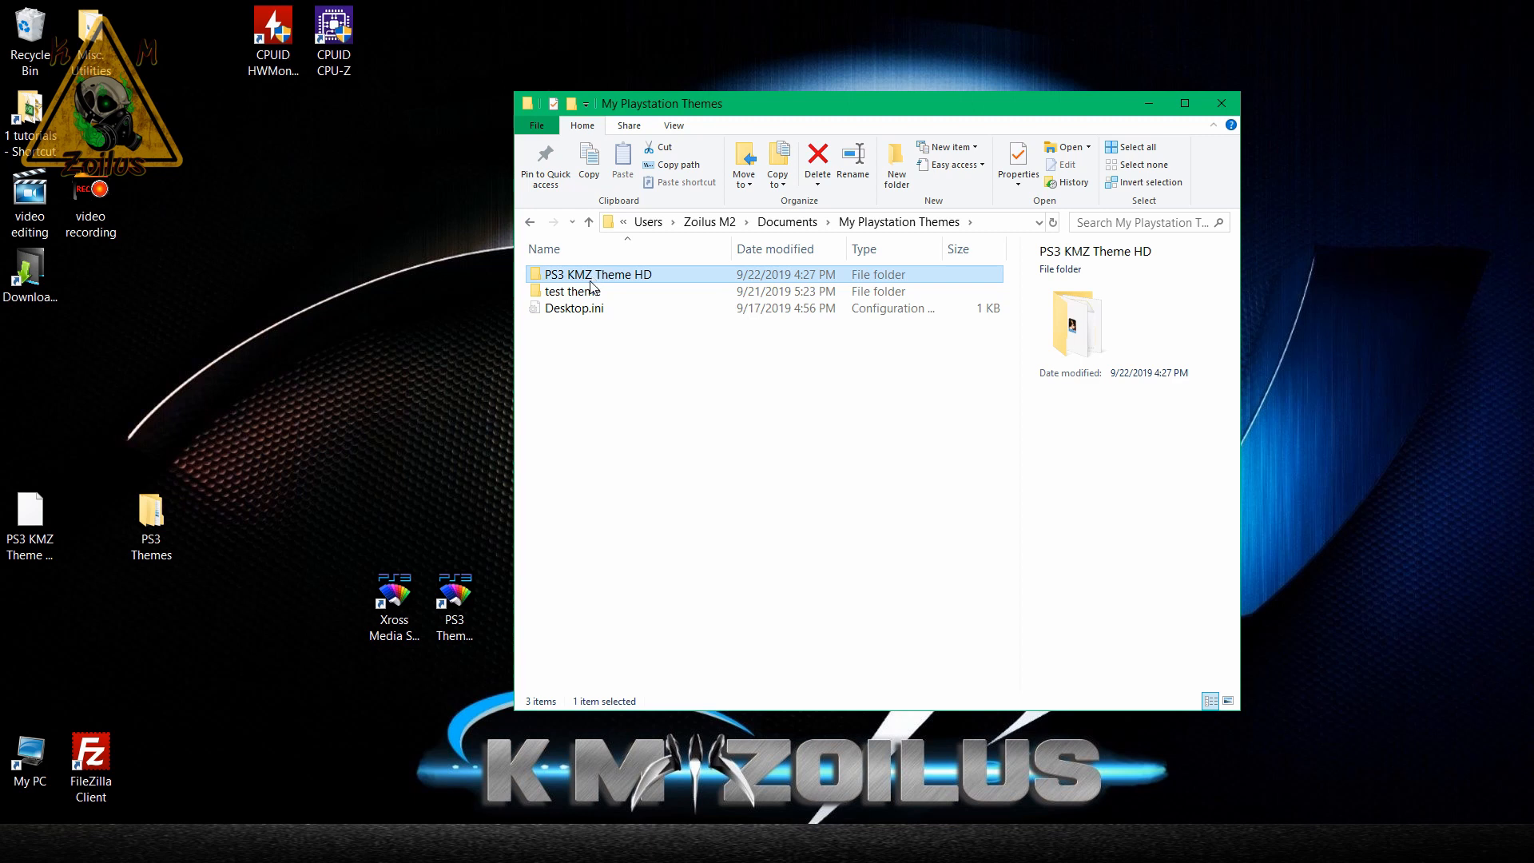
pyautogui.click(593, 290)
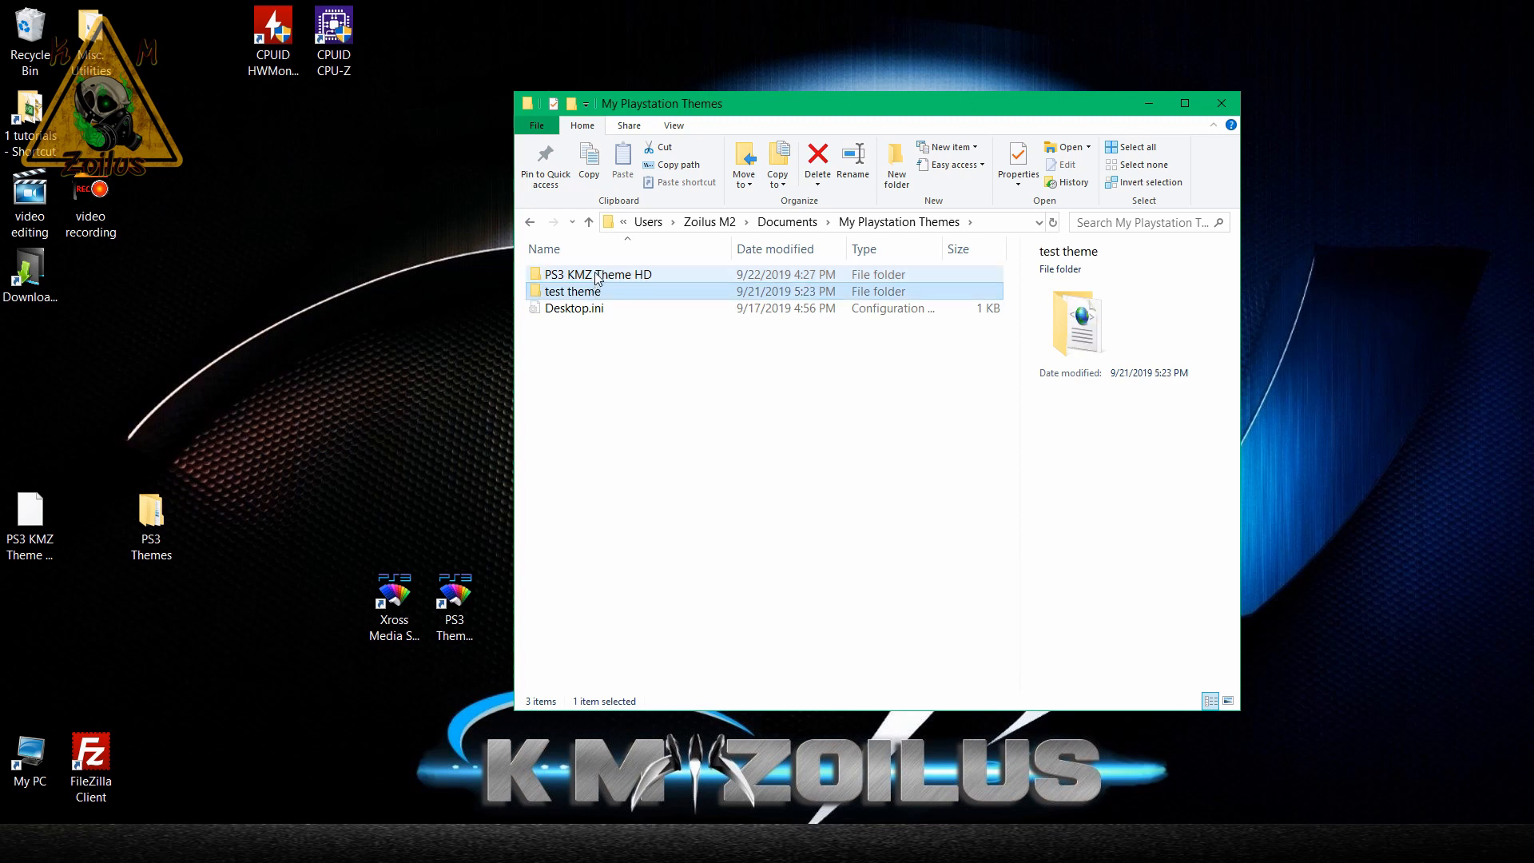
pyautogui.click(596, 276)
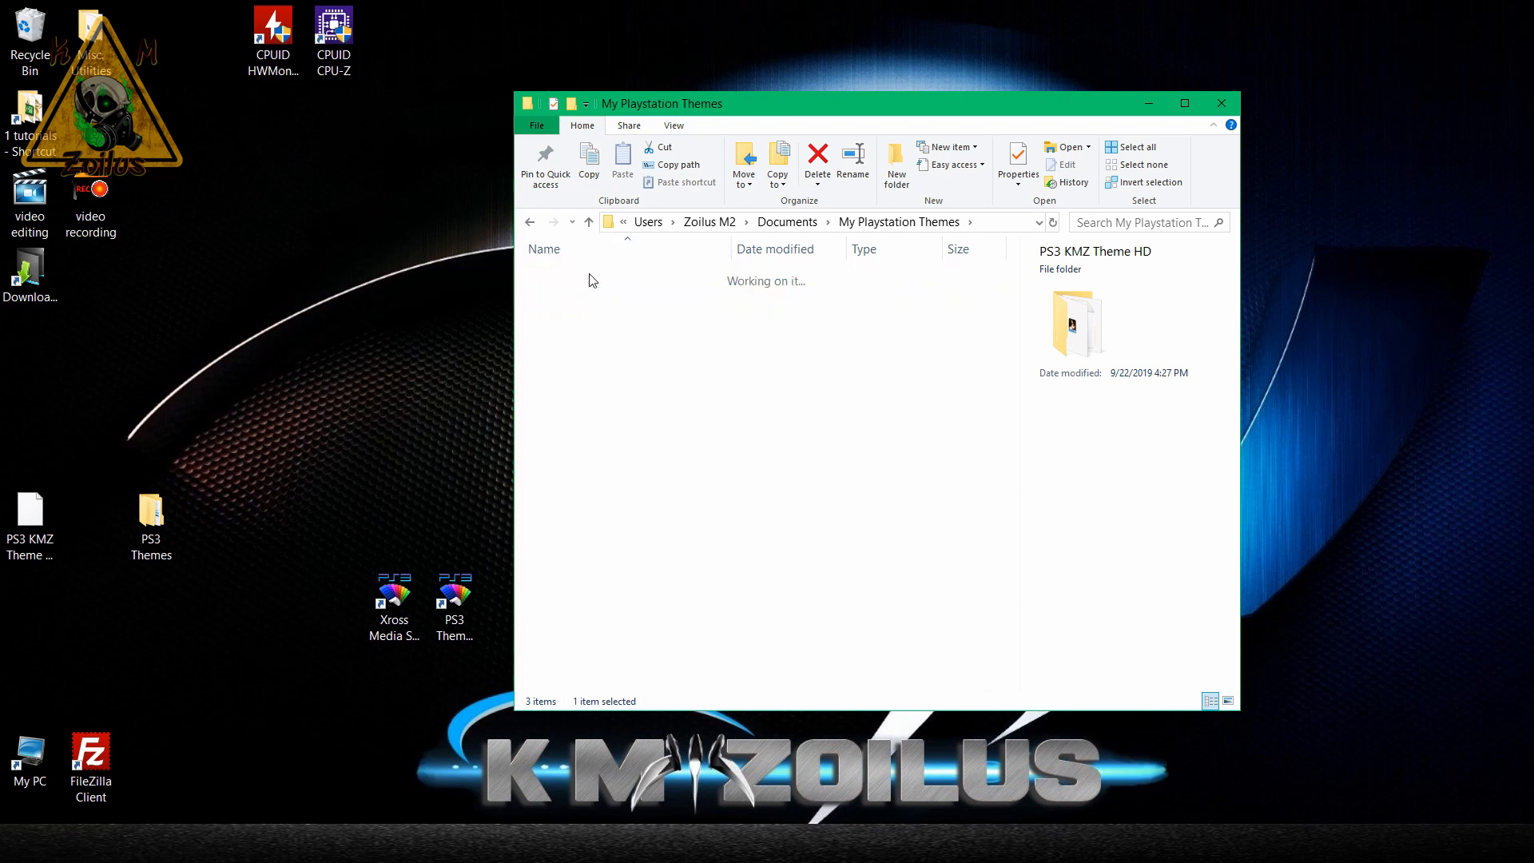
pyautogui.doubleClick(591, 276)
pyautogui.moveTo(765, 104); pyautogui.dragTo(776, 71)
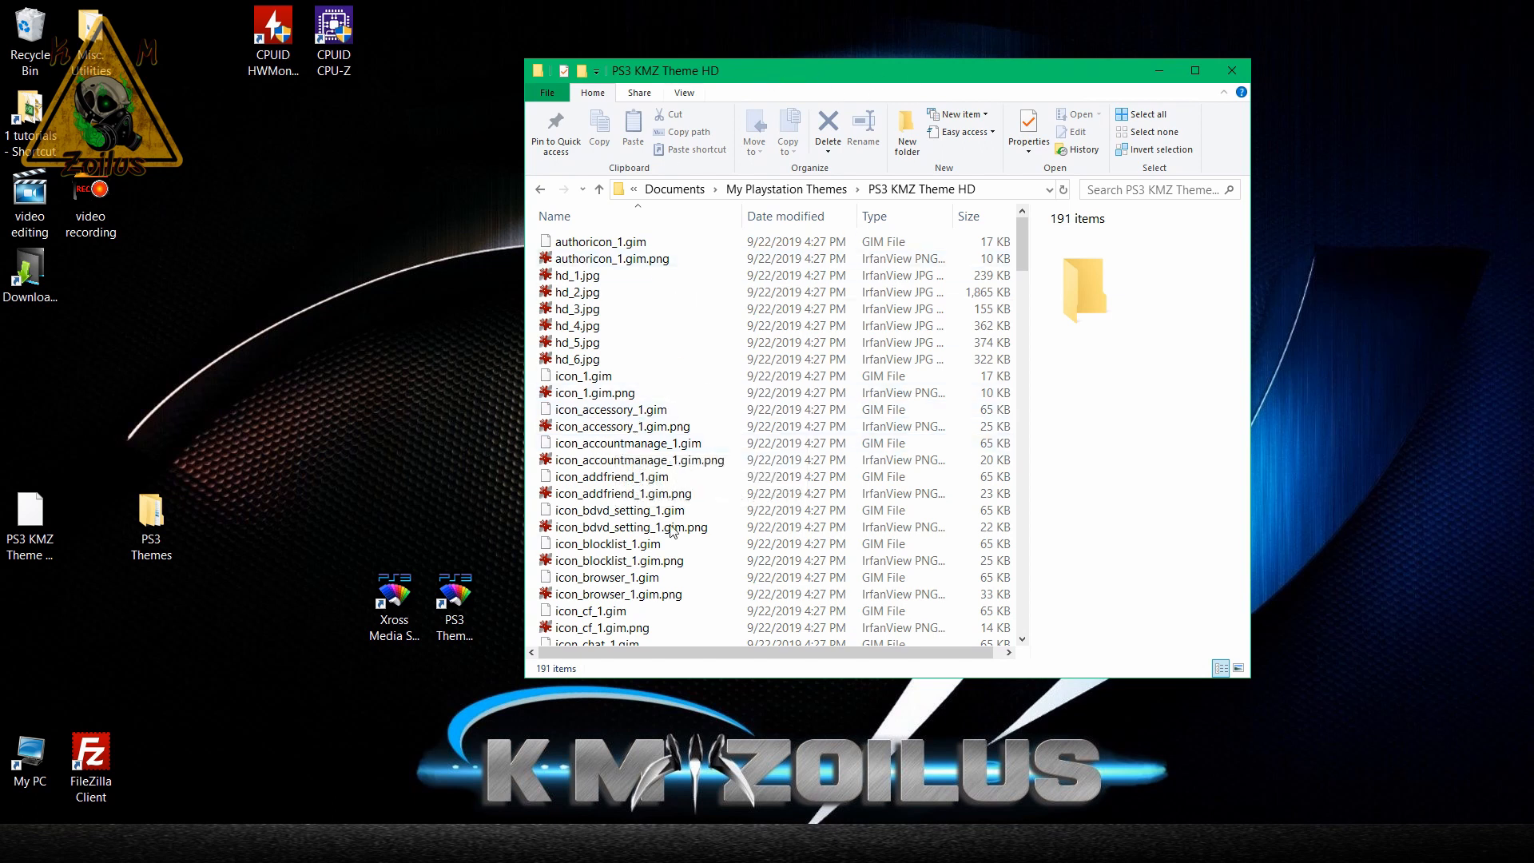
pyautogui.moveTo(749, 68); pyautogui.dragTo(1144, 58)
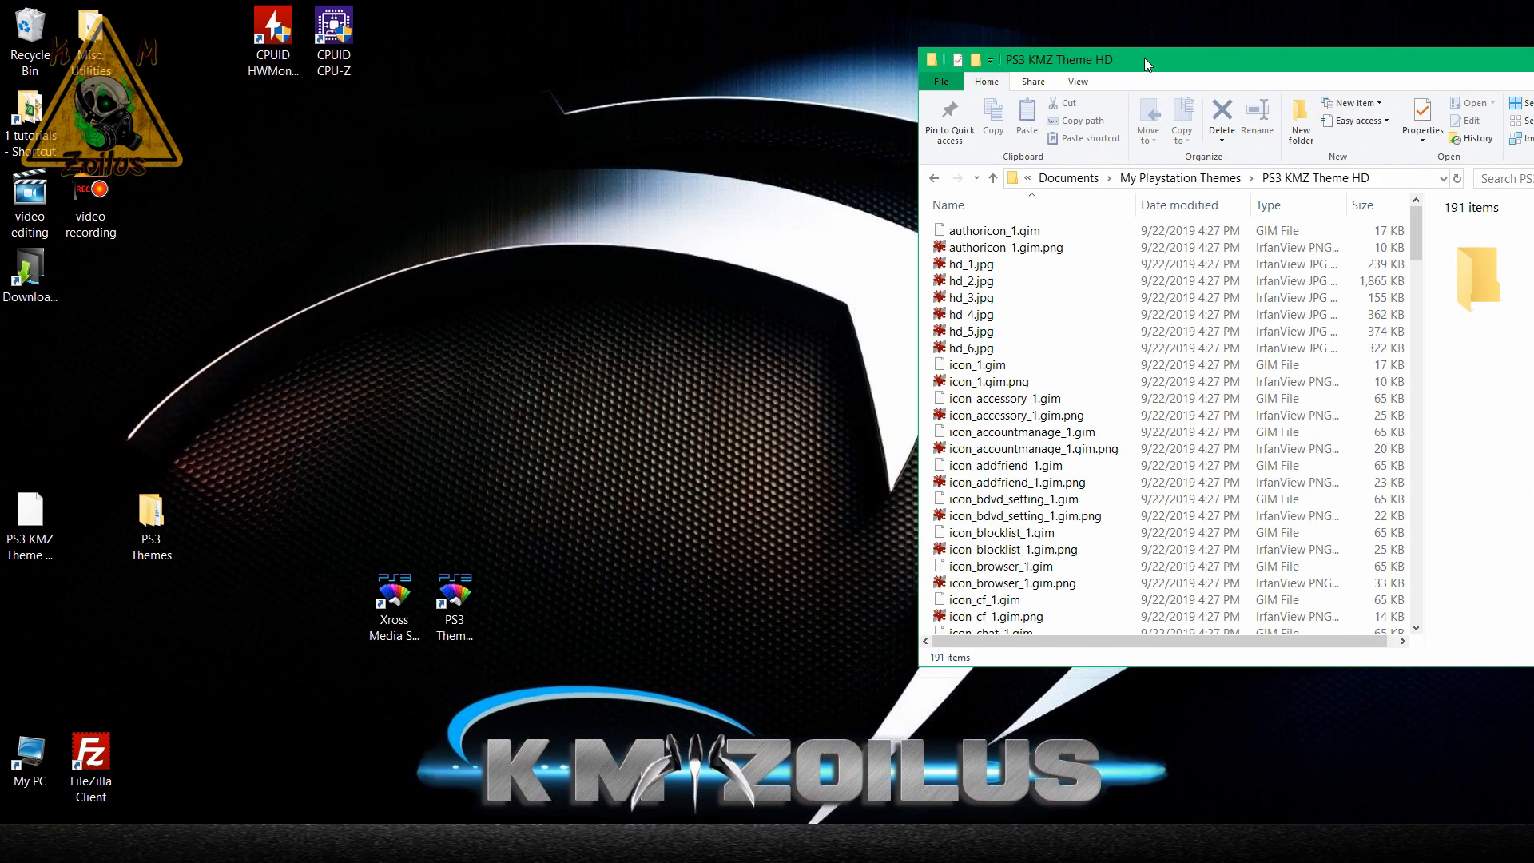
# Launch PS3 Theme Builder and open PS3 KMZ Theme HD.xml from the PS3 KMZ Theme HD folder.
pyautogui.doubleClick(457, 595)
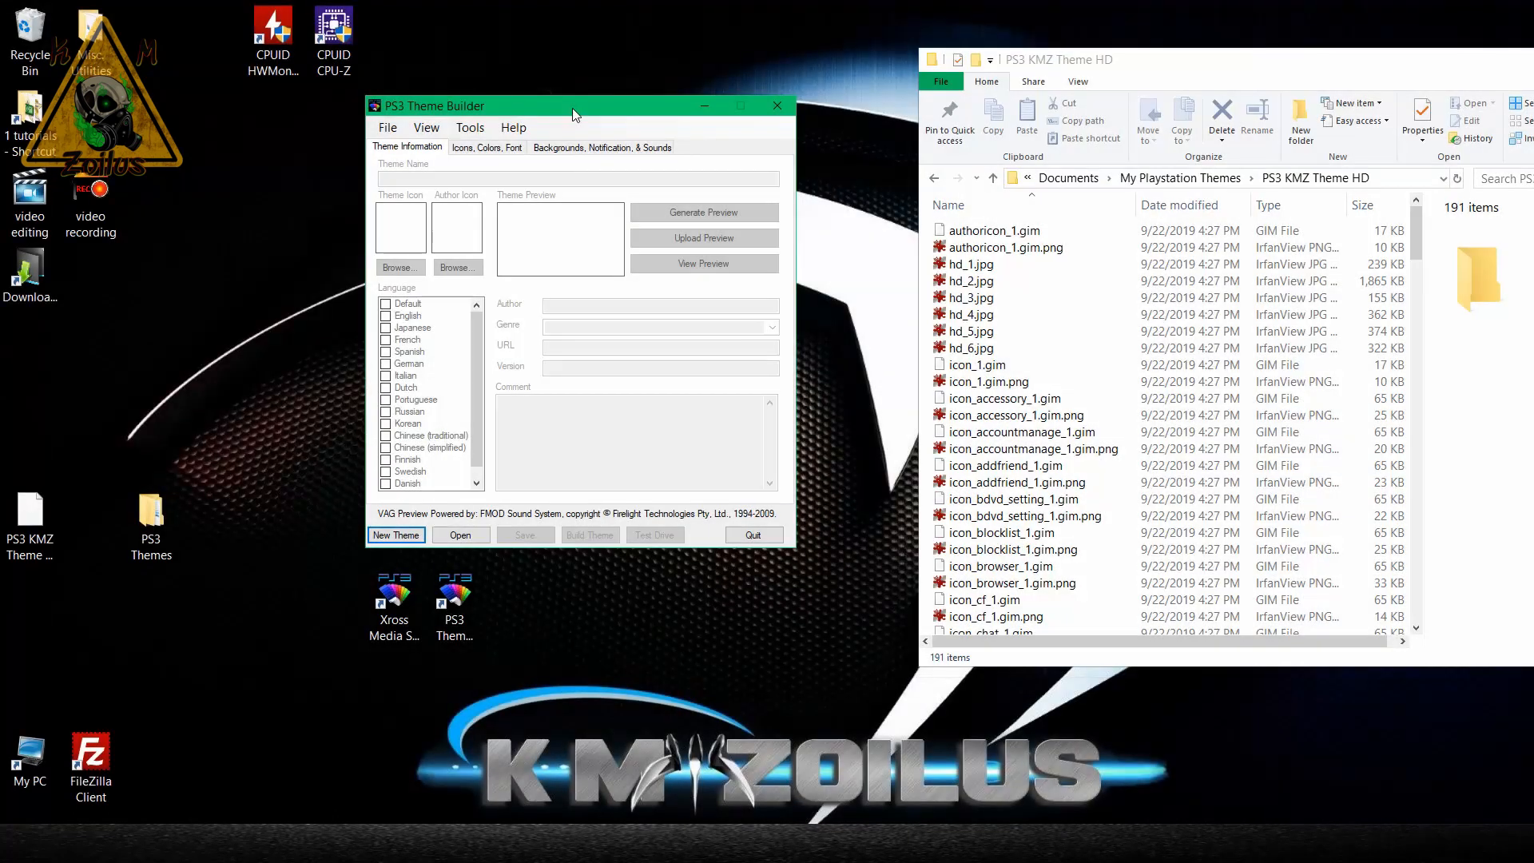
pyautogui.click(460, 538)
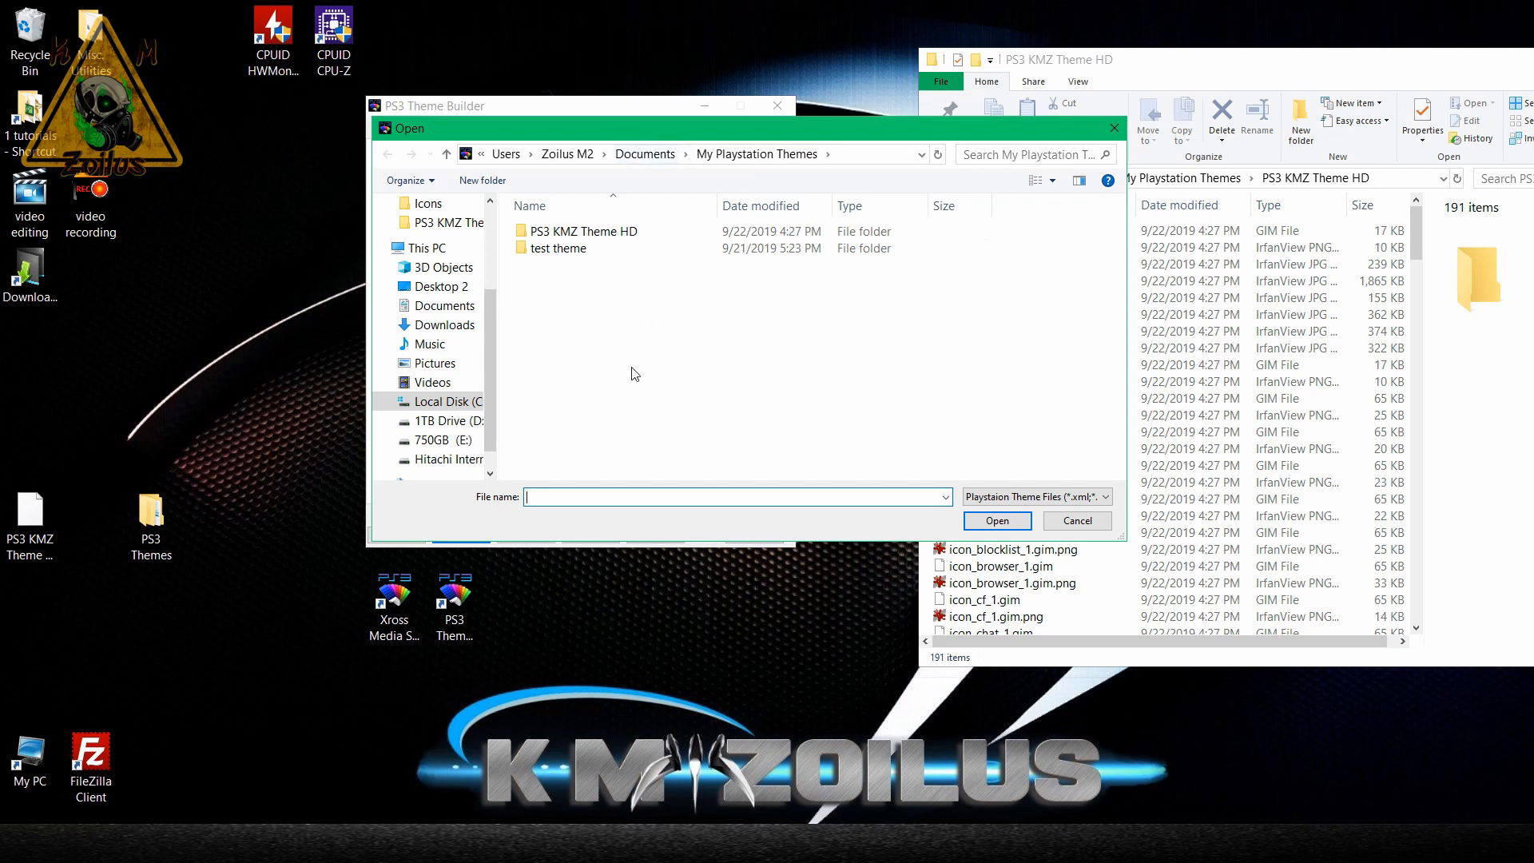
pyautogui.click(587, 250)
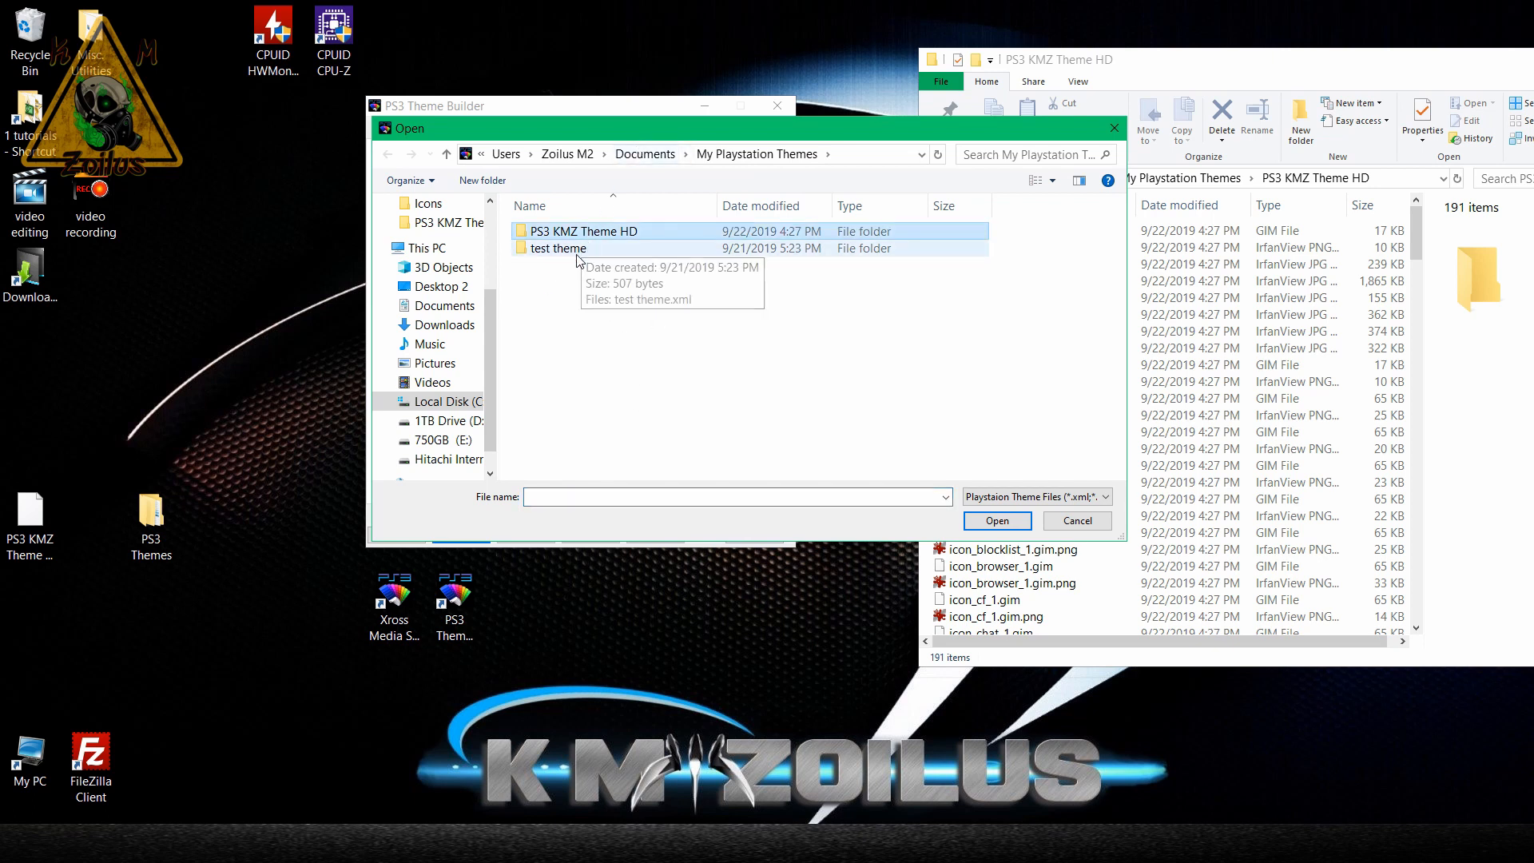
pyautogui.click(586, 234)
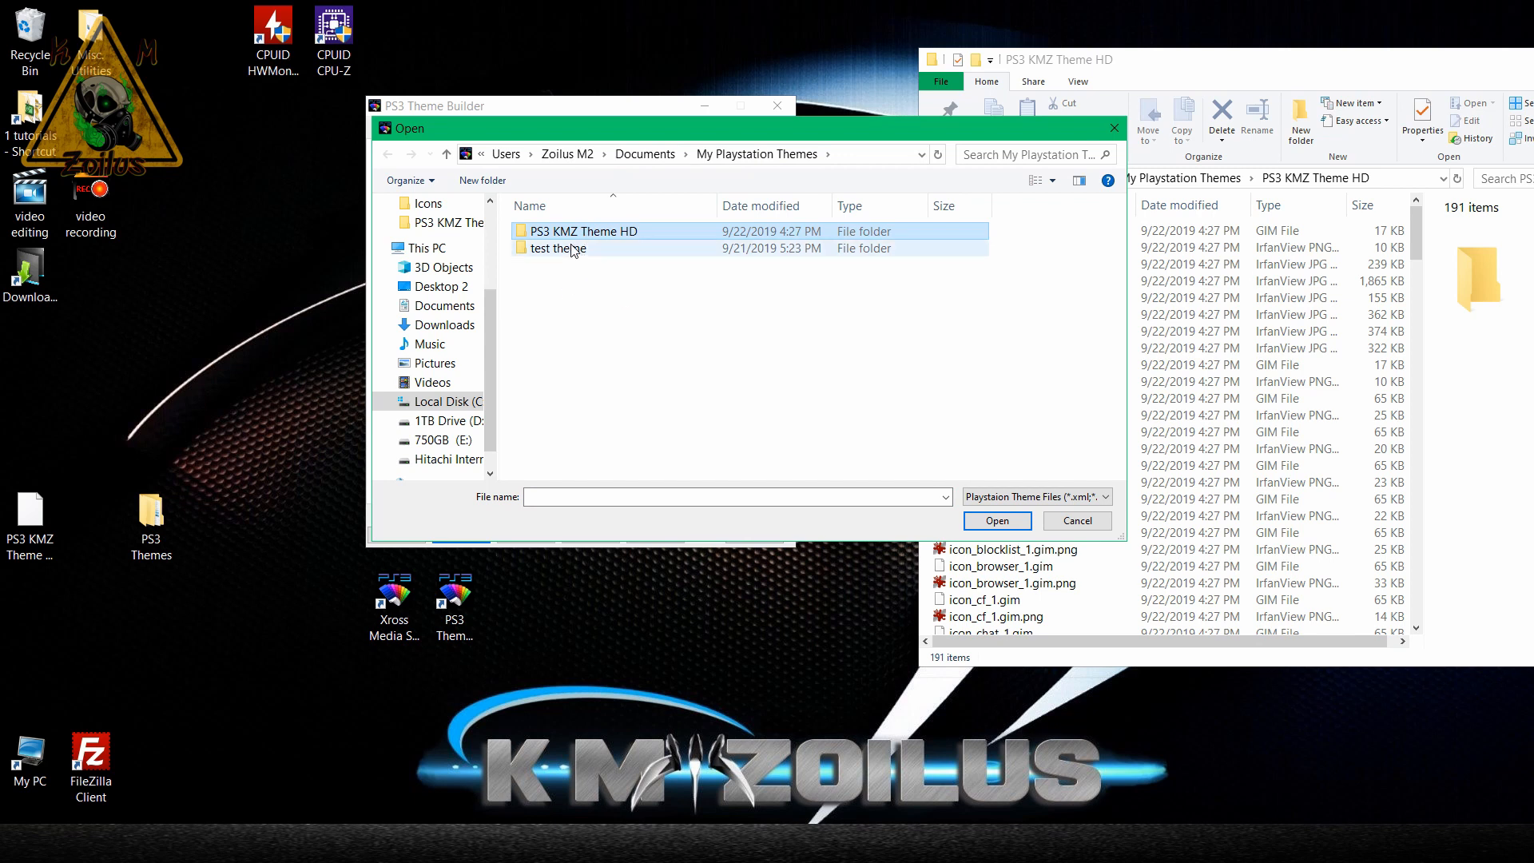
pyautogui.click(583, 247)
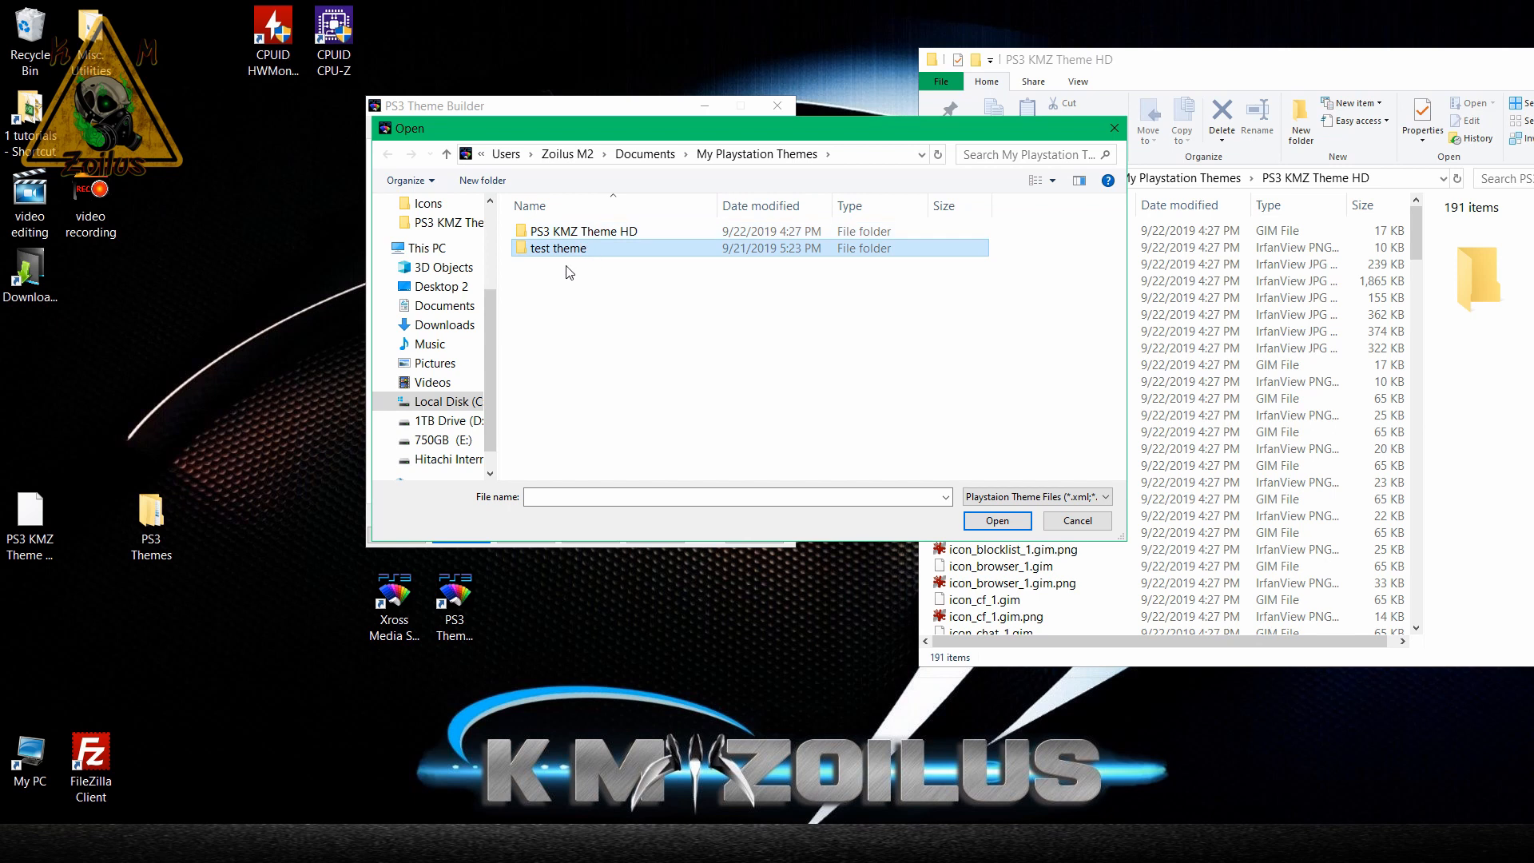
pyautogui.click(592, 238)
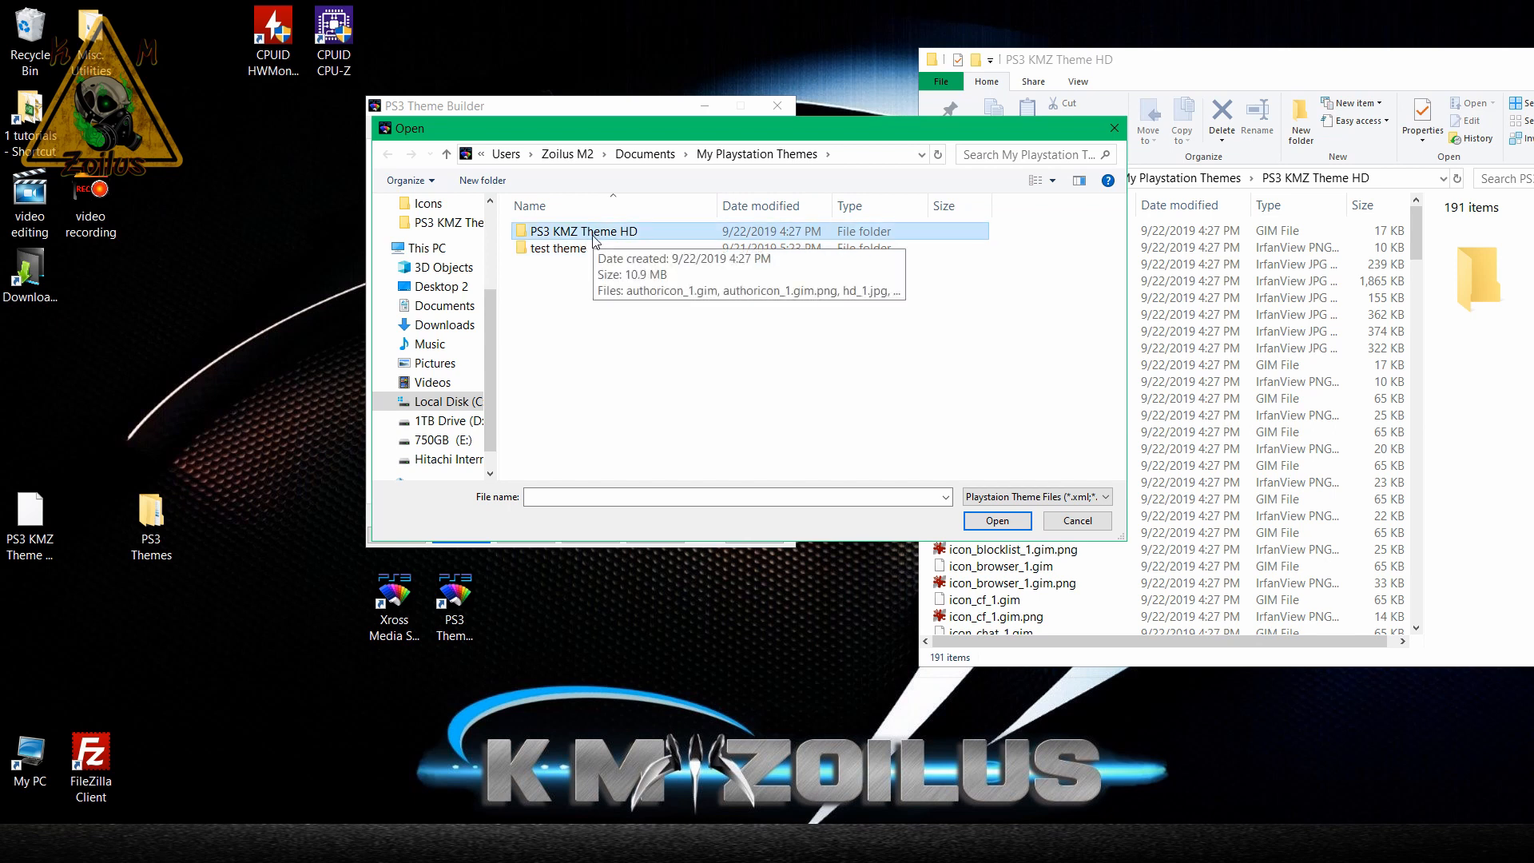
pyautogui.doubleClick(592, 234)
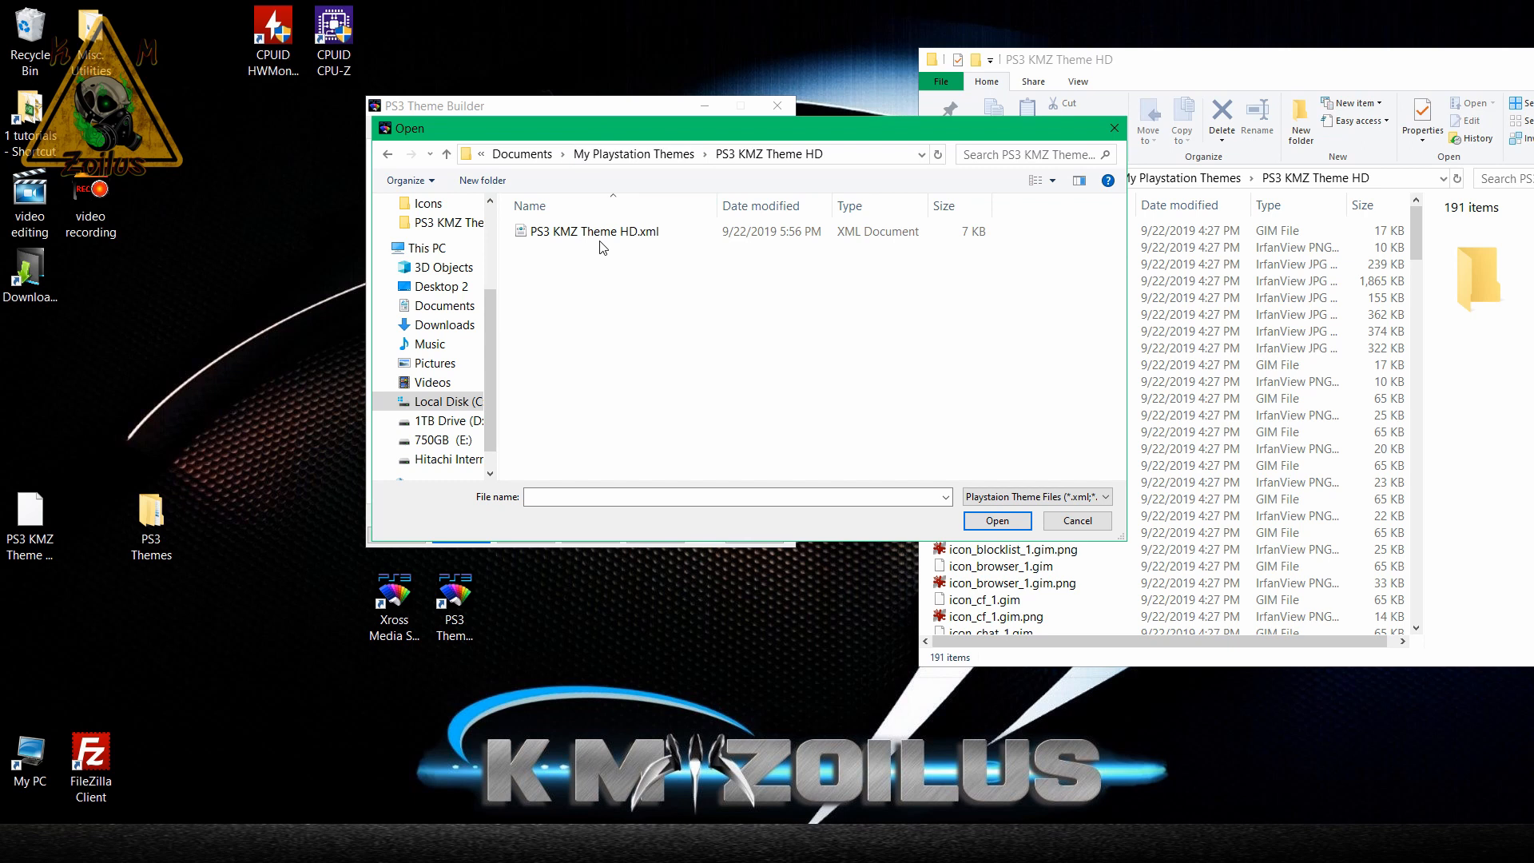
pyautogui.click(650, 232)
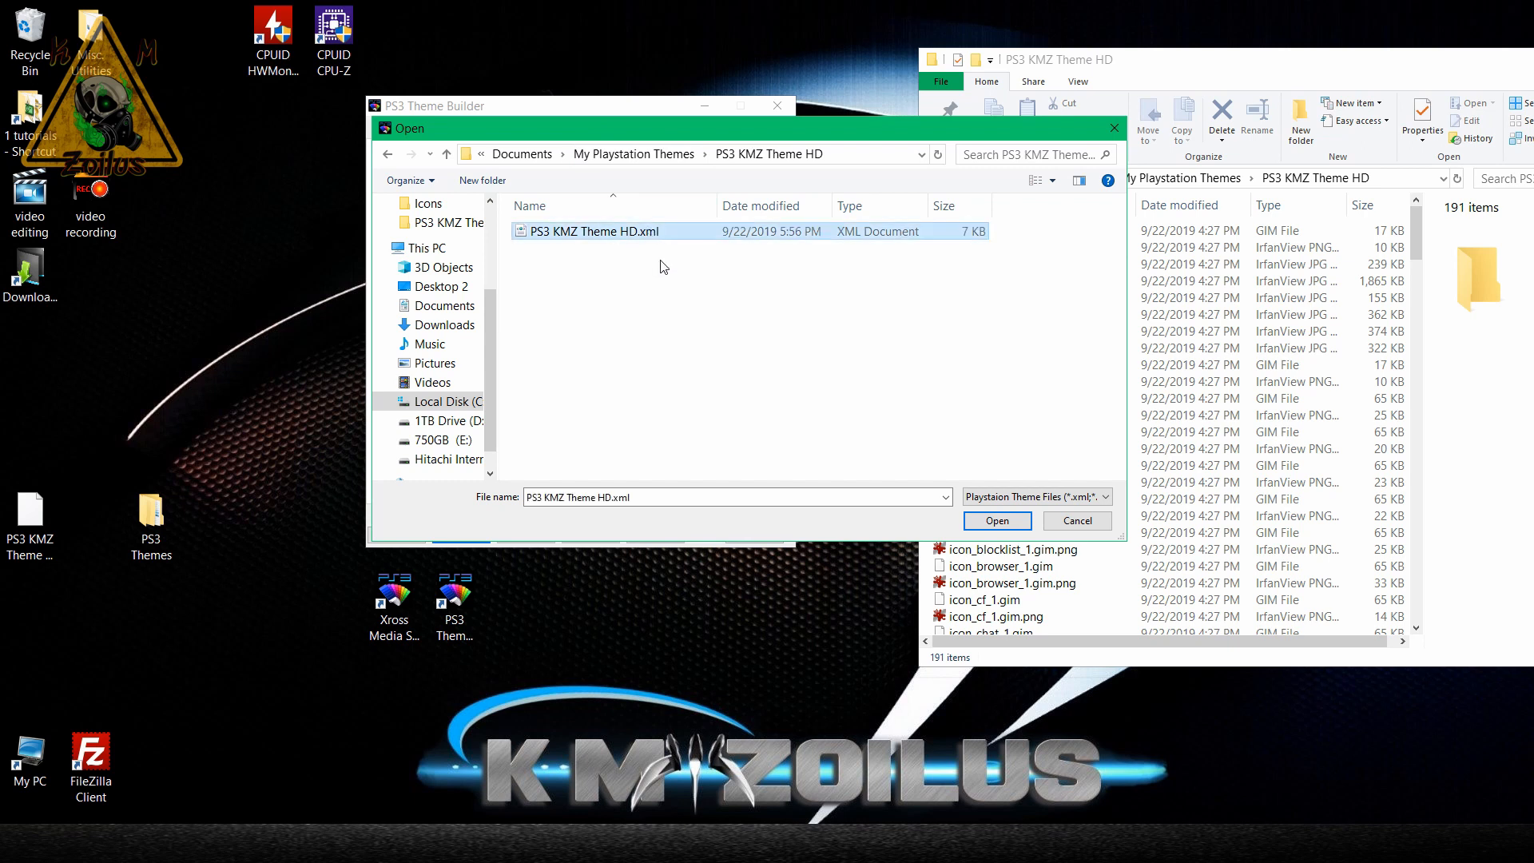
pyautogui.click(984, 529)
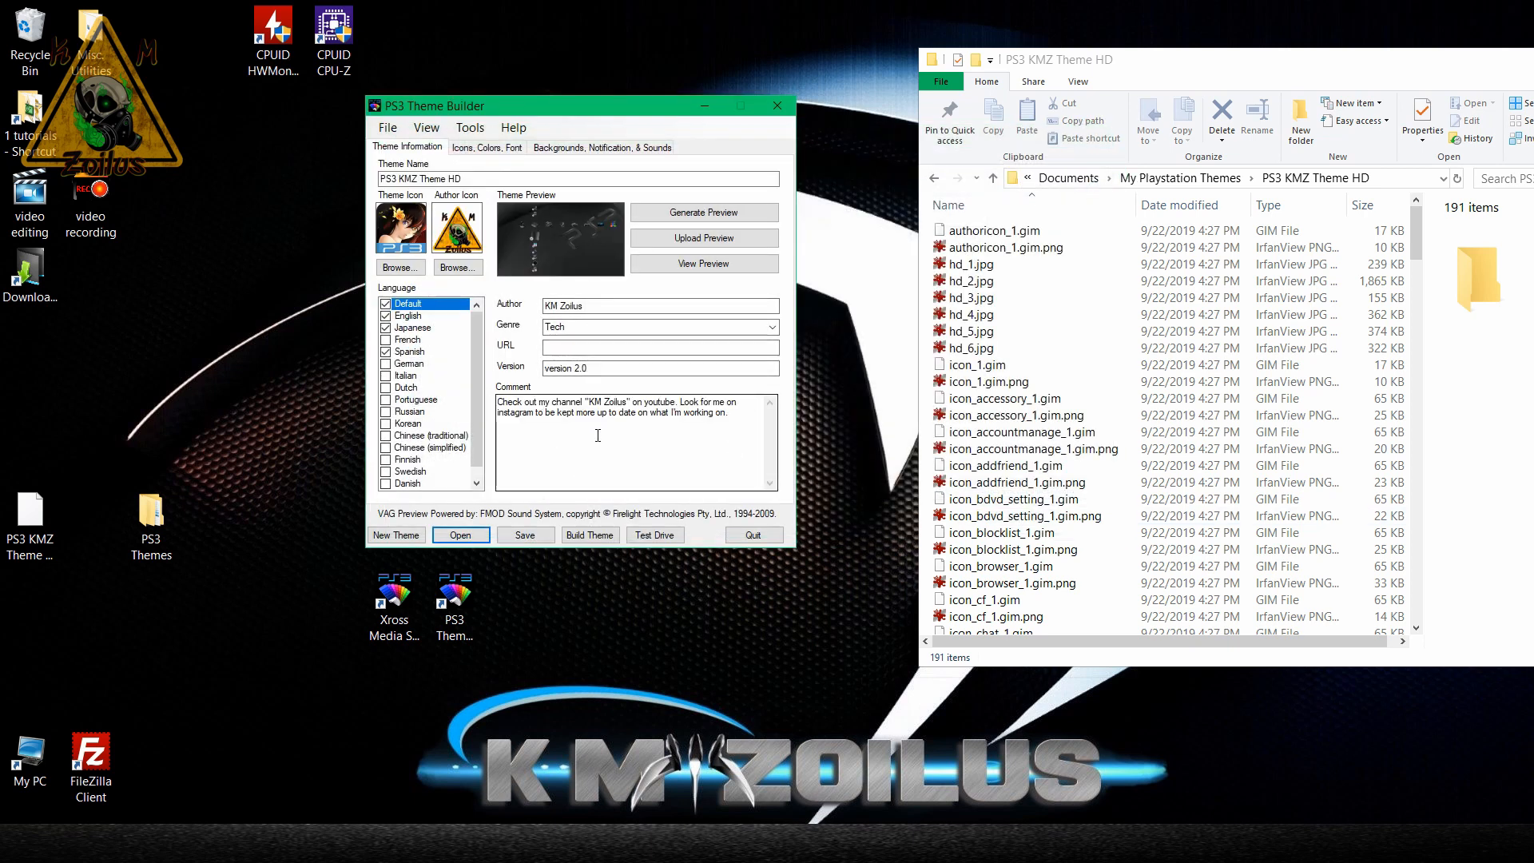
# Show the theme's background settings and preview Background 2, Background 6 and Background 1.
pyautogui.click(603, 147)
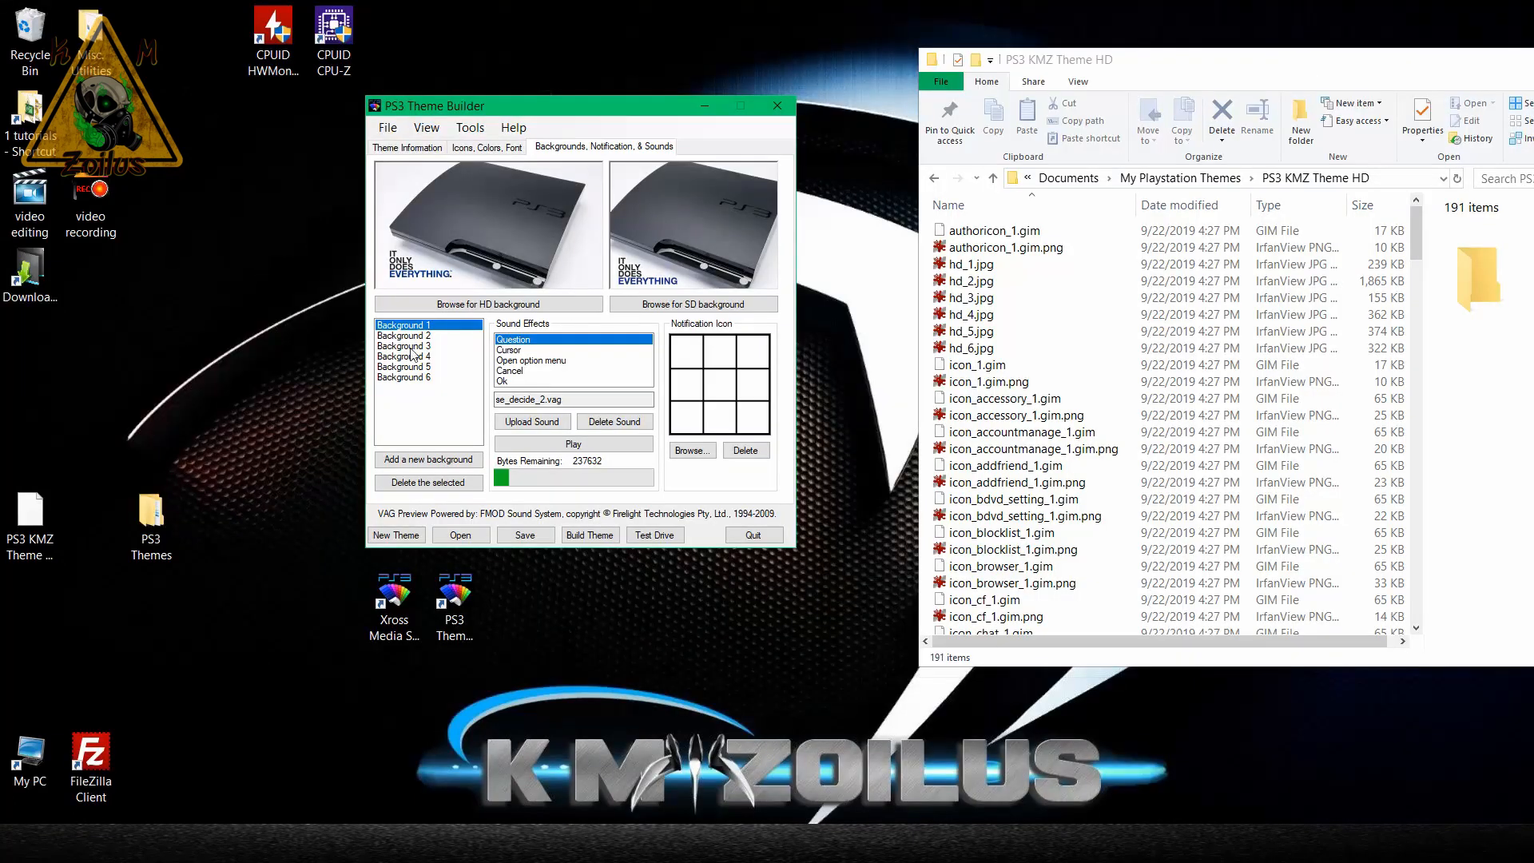
pyautogui.click(412, 345)
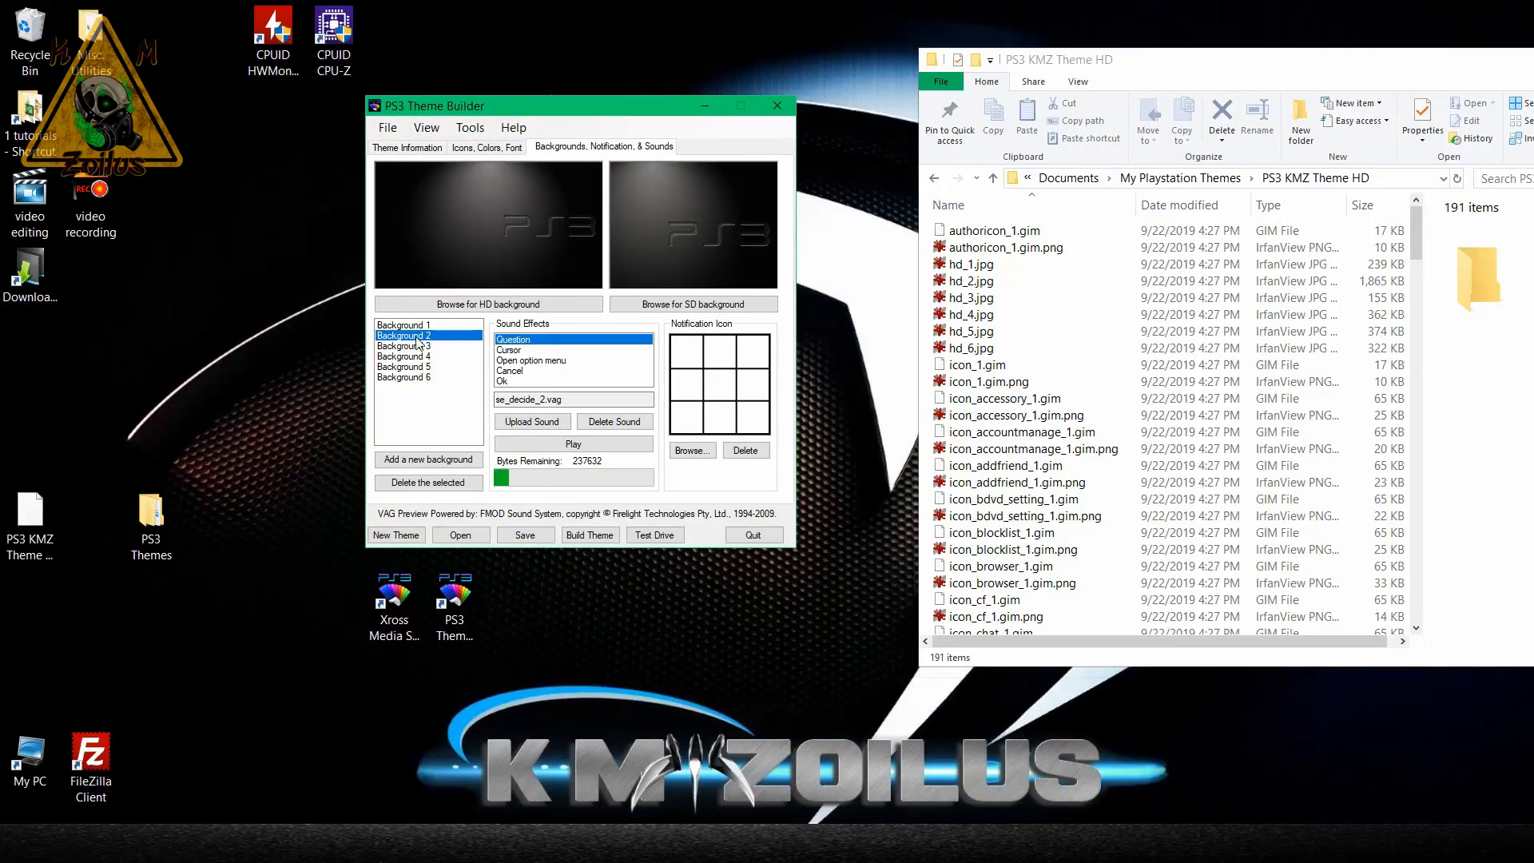
pyautogui.click(411, 378)
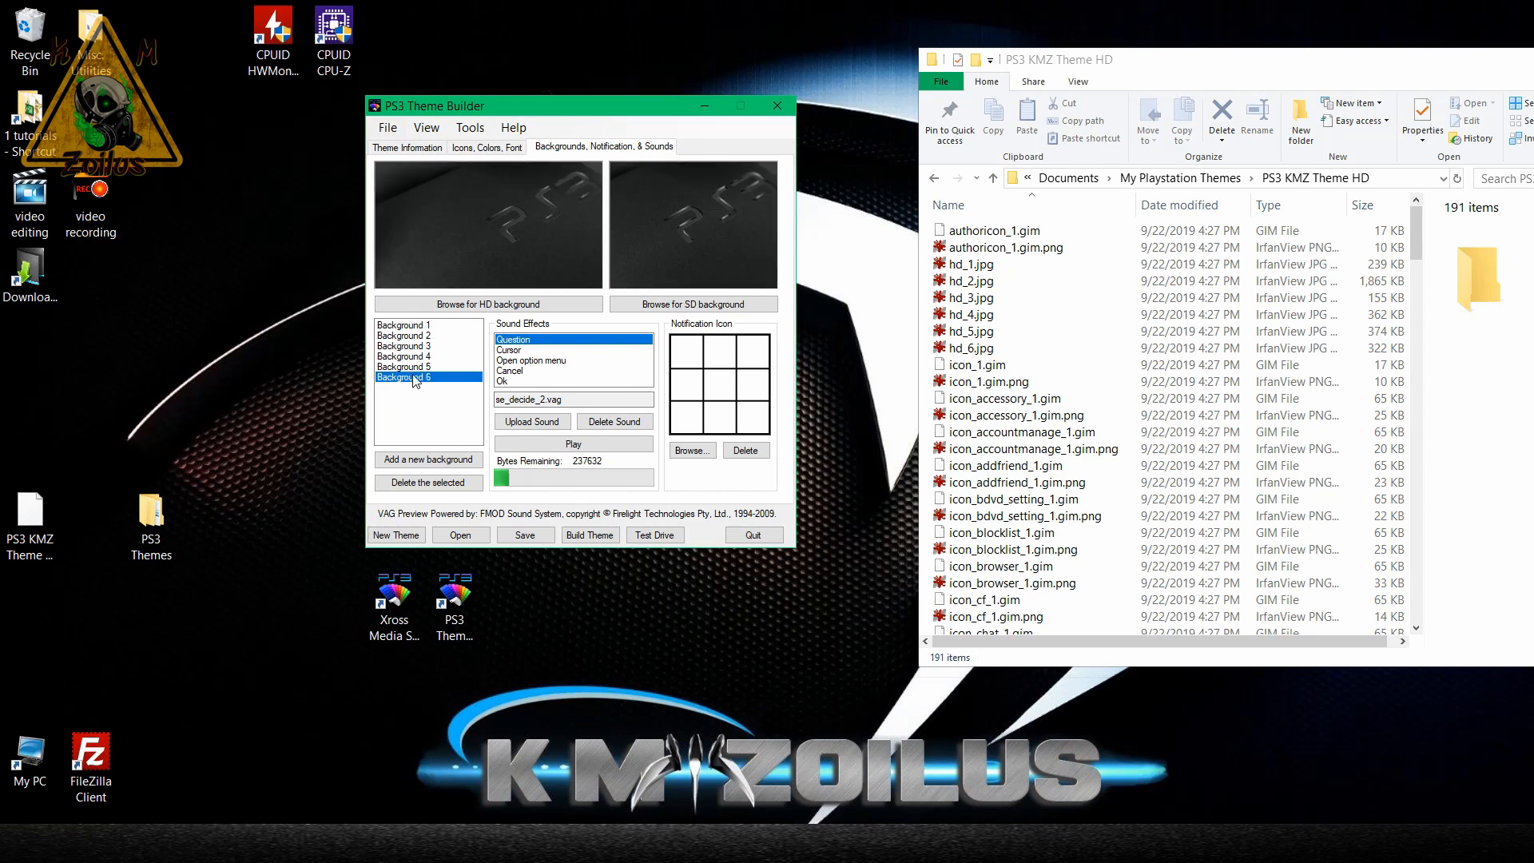
pyautogui.click(422, 327)
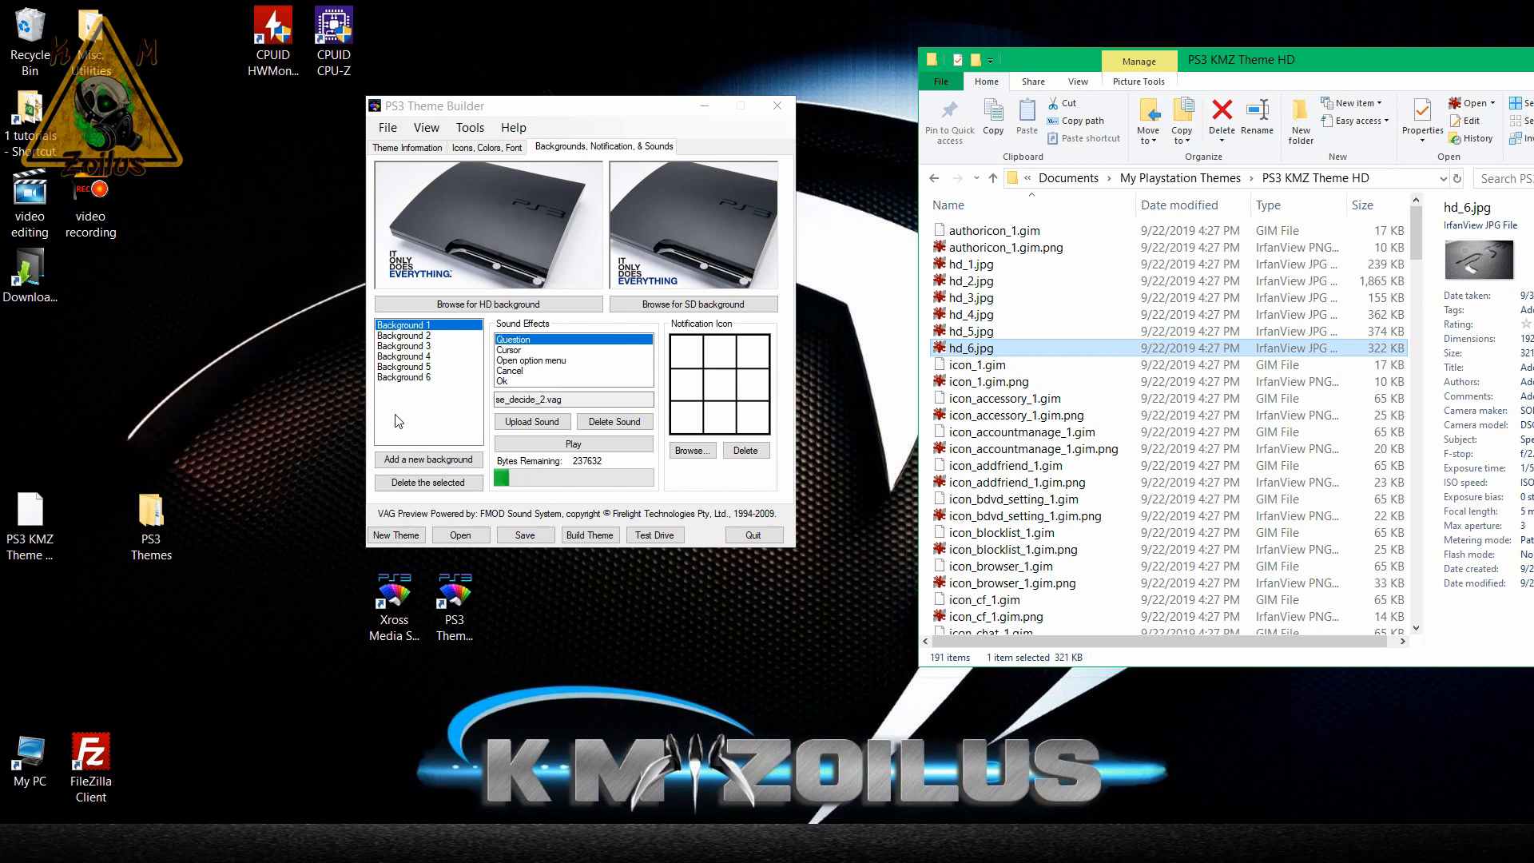
pyautogui.click(420, 341)
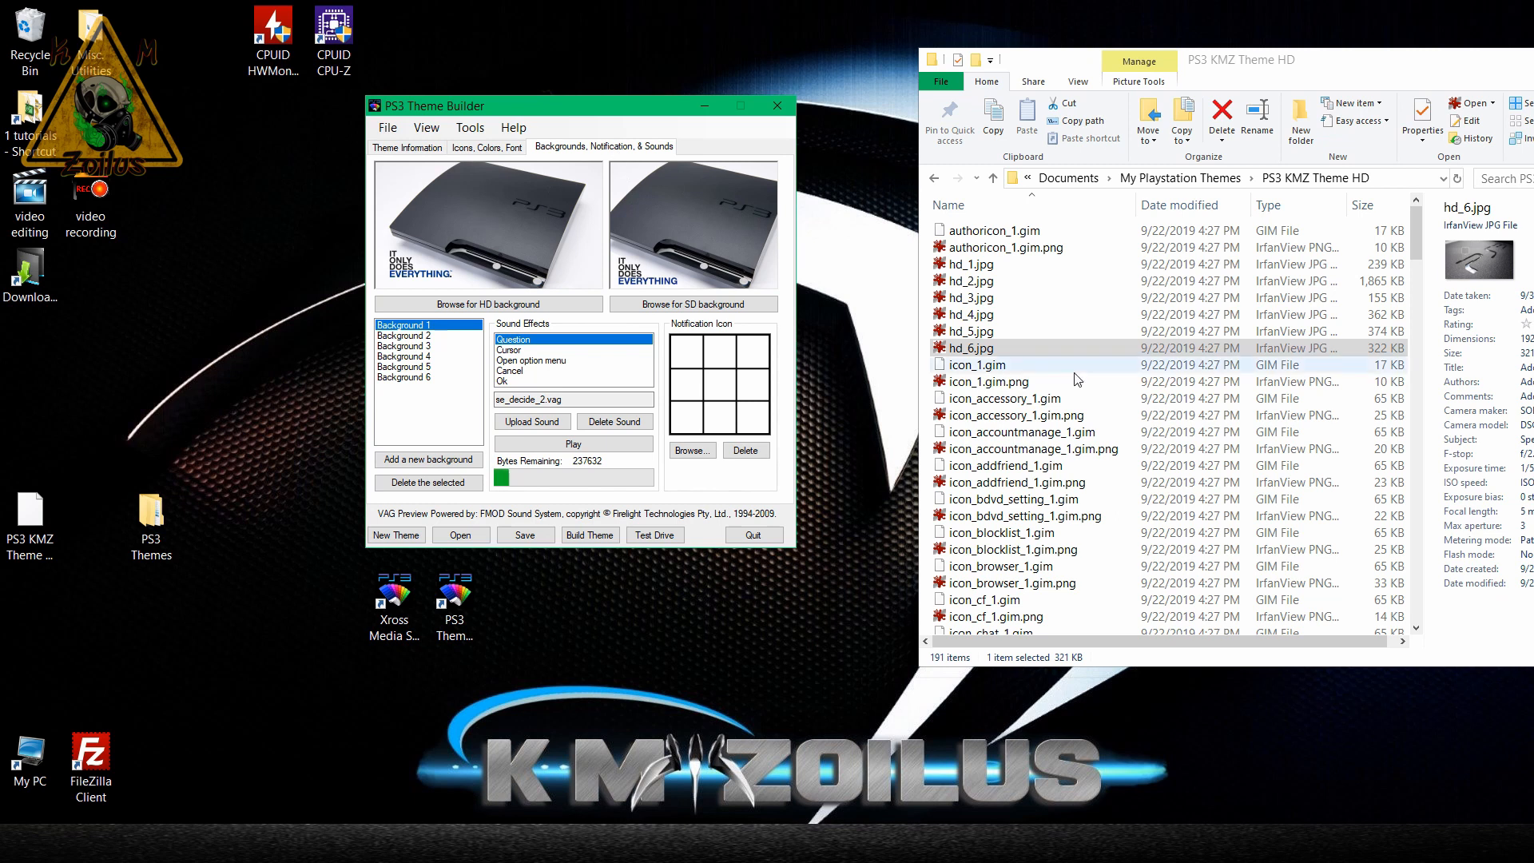
# Display the files in the PS3 KMZ Theme HD folder window as large icons.
pyautogui.click(1077, 85)
pyautogui.click(1077, 81)
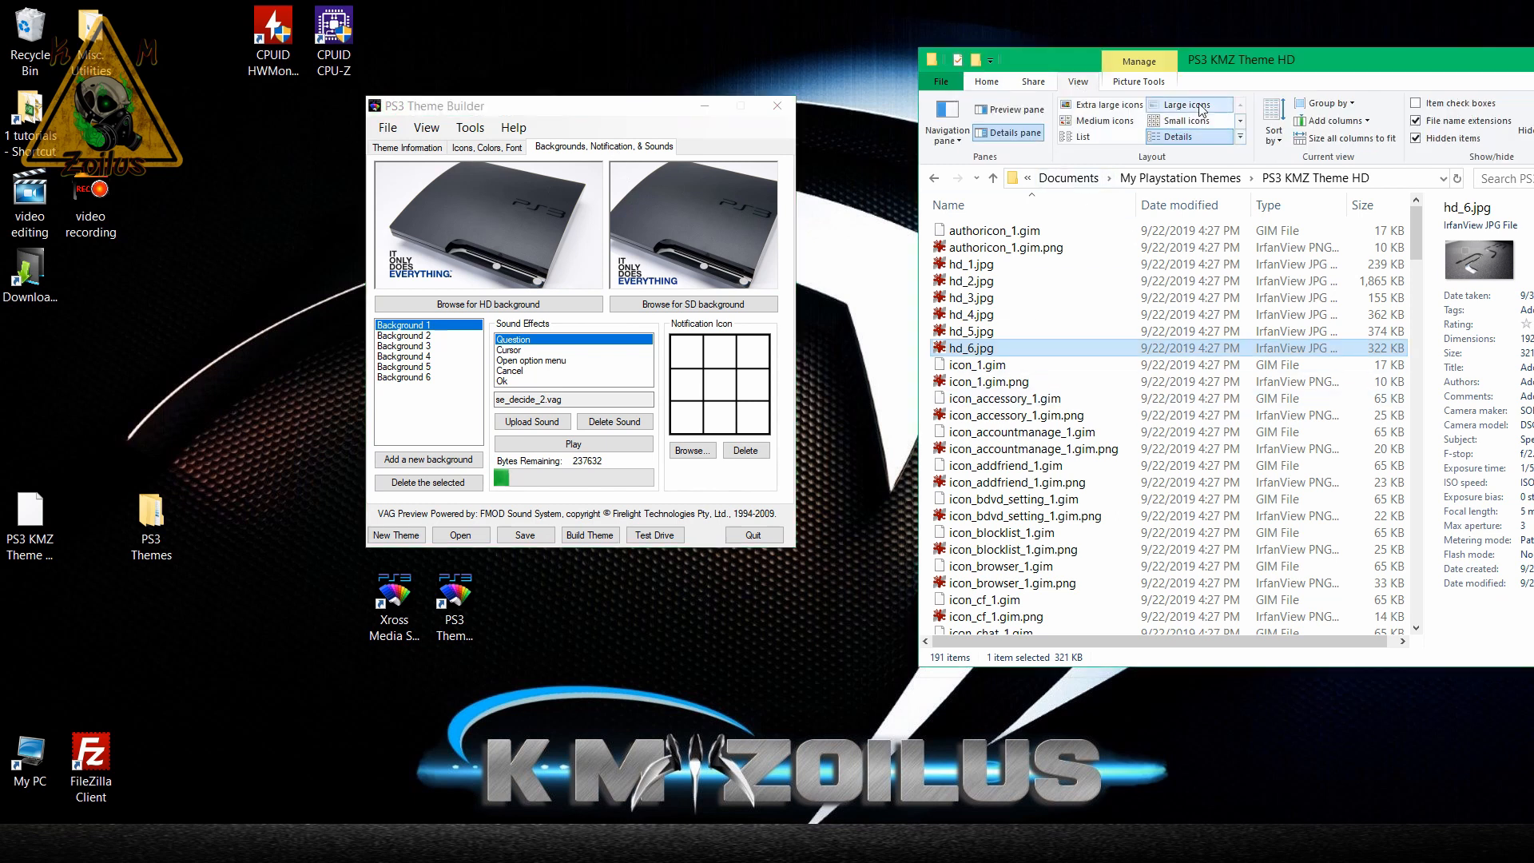
pyautogui.click(1187, 104)
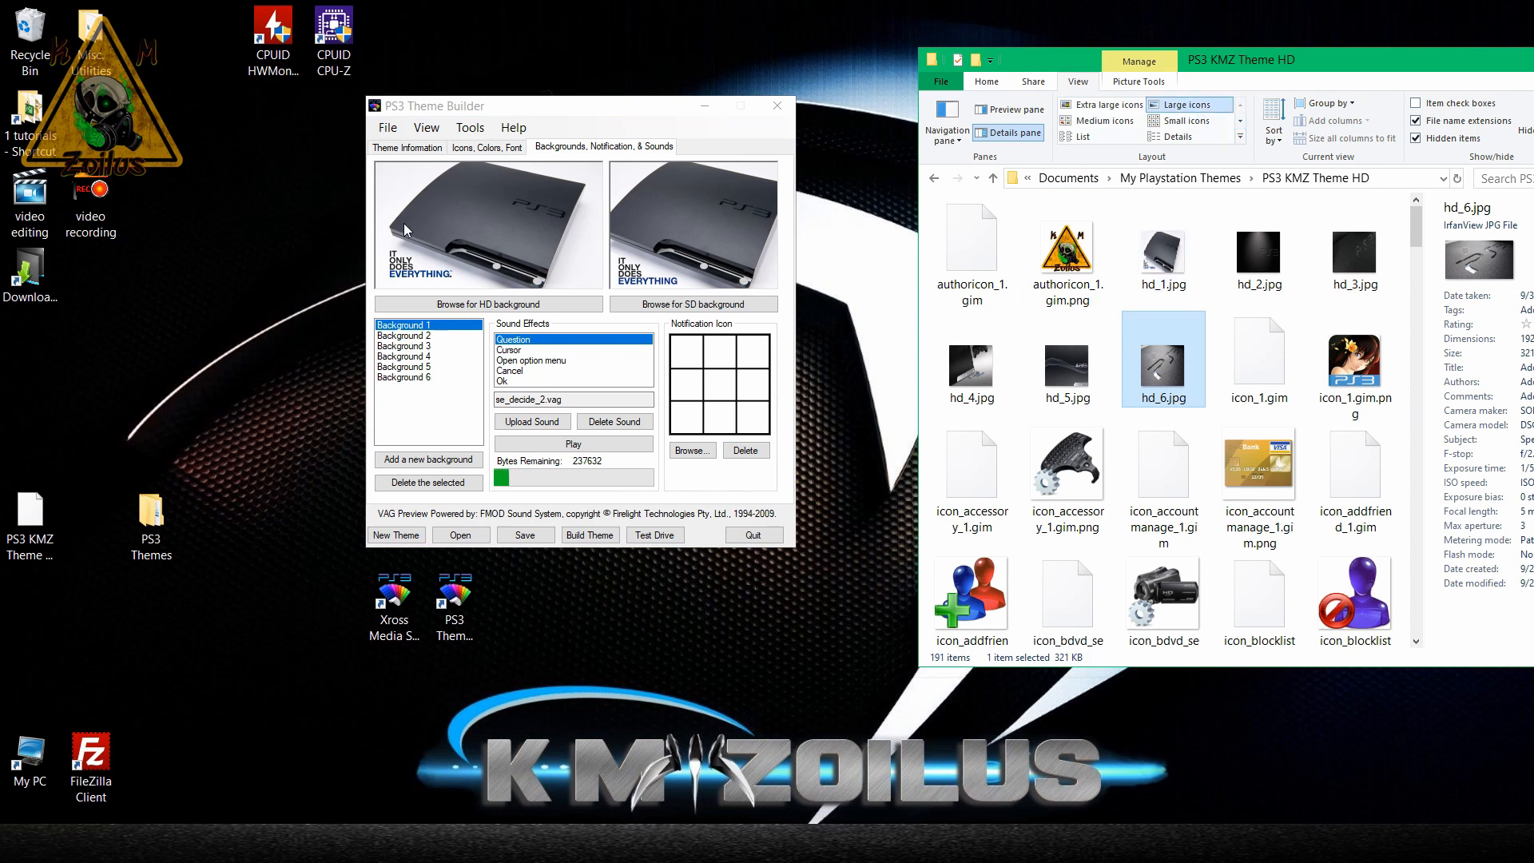
# View hd_1.jpg from the theme folder in the image viewer, closing the viewer when done.
pyautogui.click(1171, 267)
pyautogui.doubleClick(1169, 267)
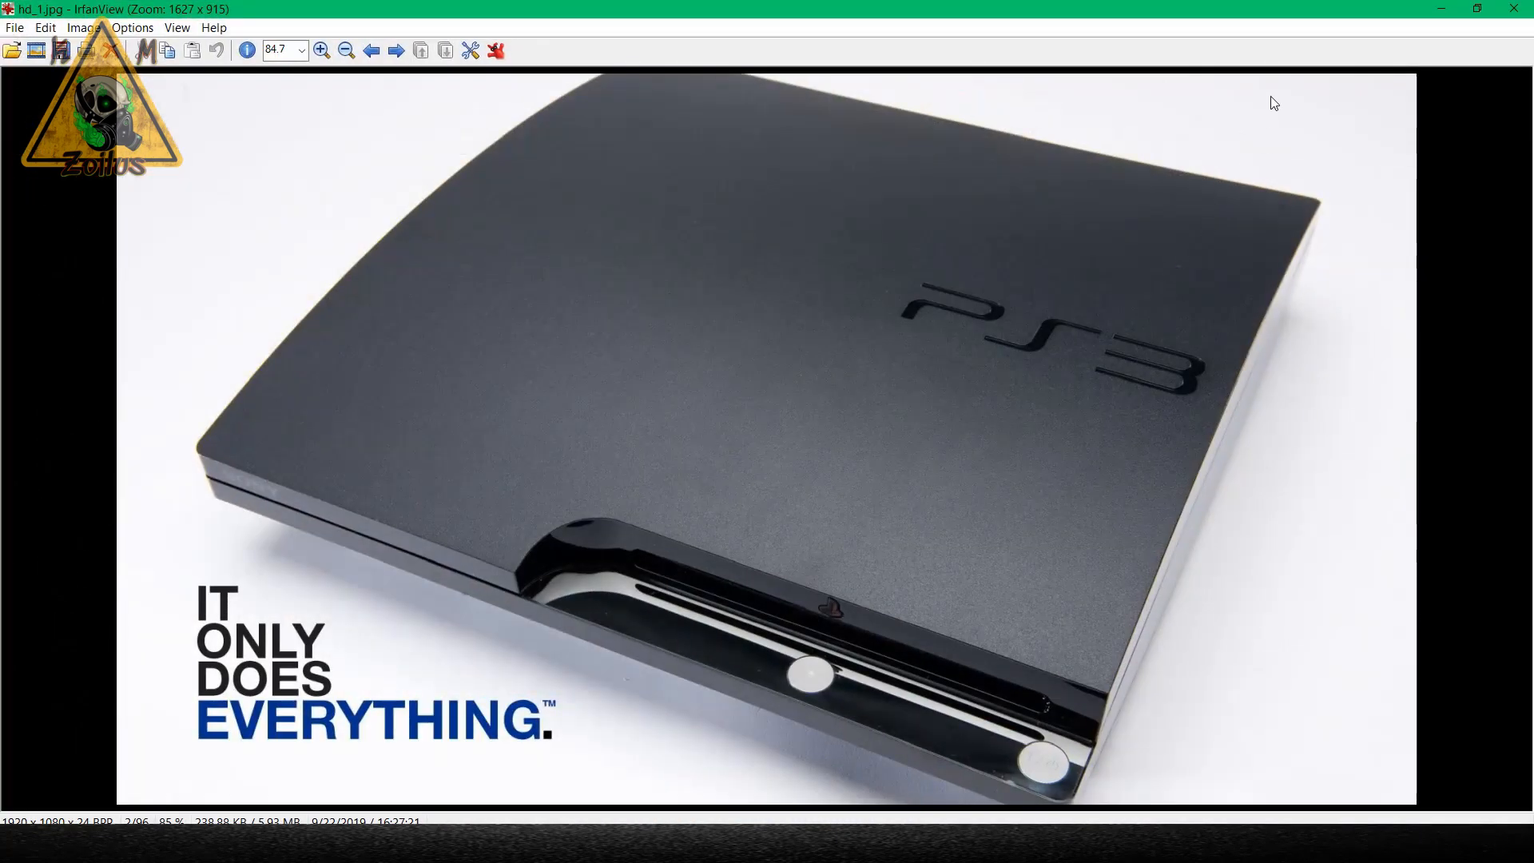
pyautogui.click(1512, 9)
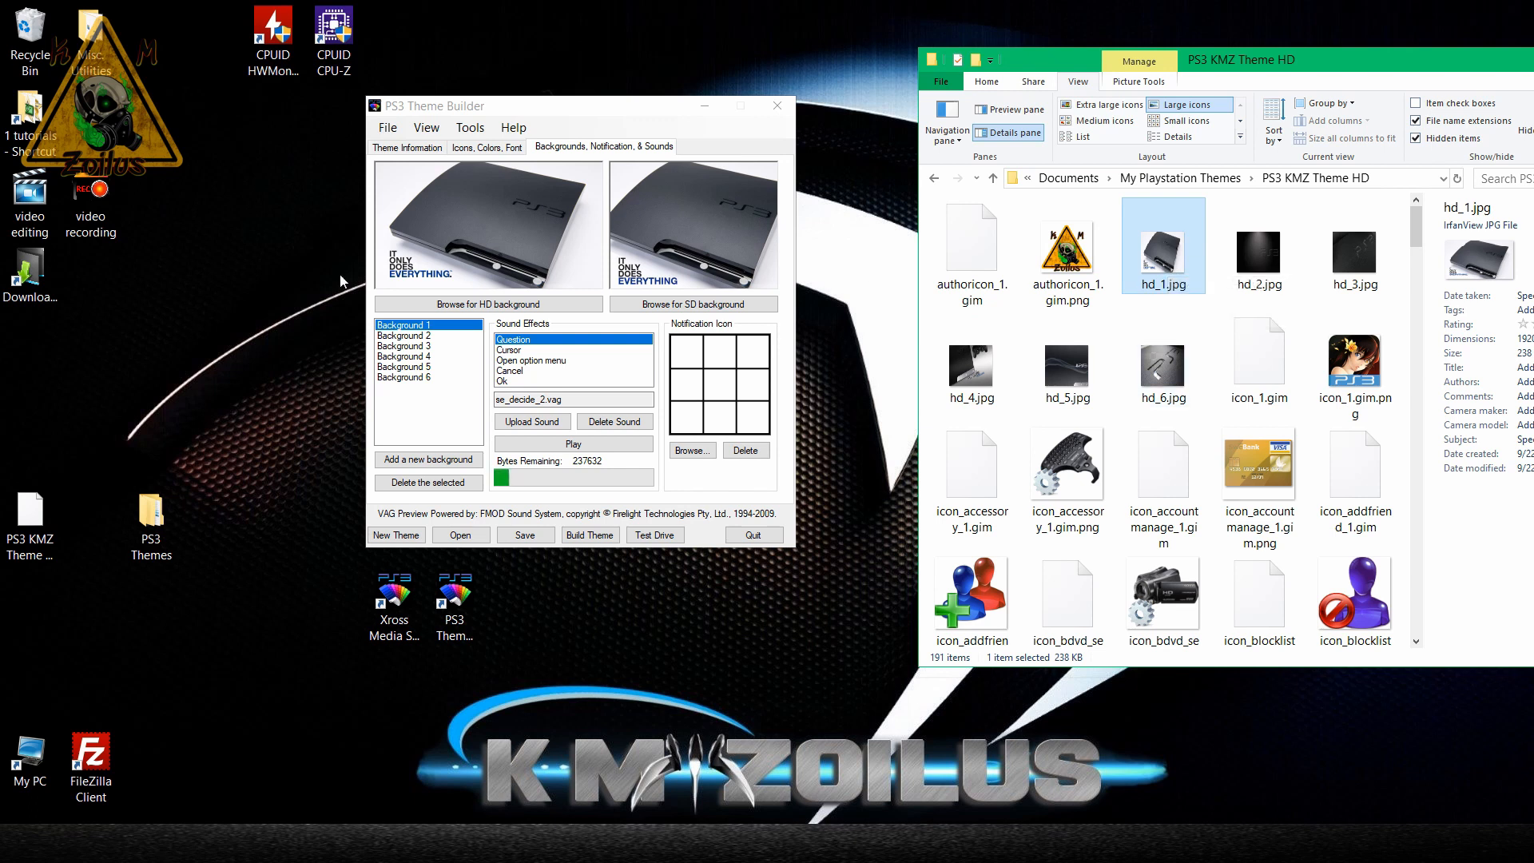
# Compare Background 1 and Background 2 in the theme builder with the folder's HD images, from hd_2.jpg to hd_6.jpg.
pyautogui.click(423, 328)
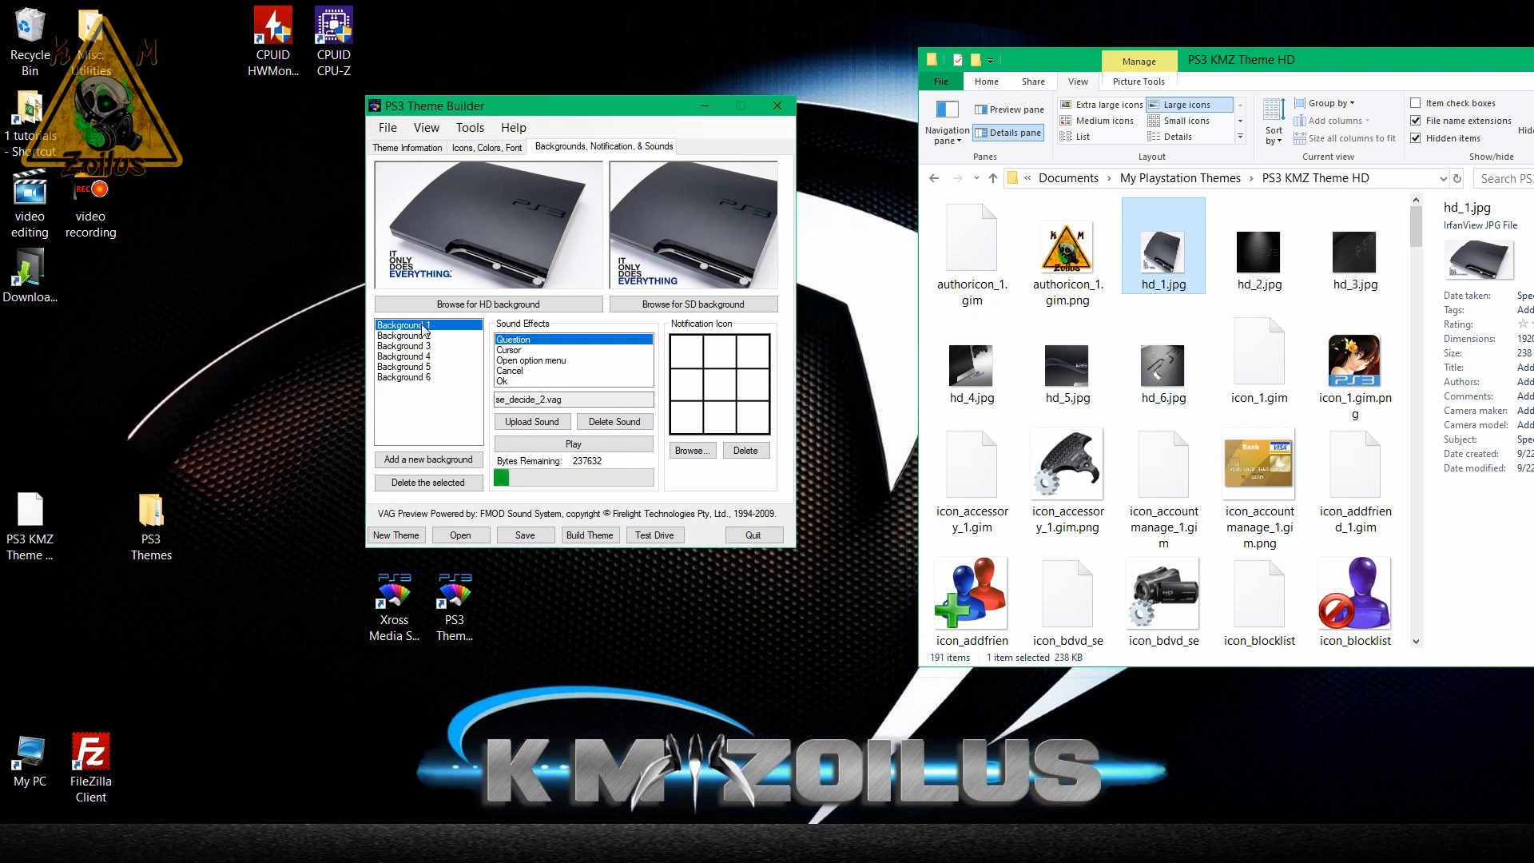
pyautogui.click(1250, 272)
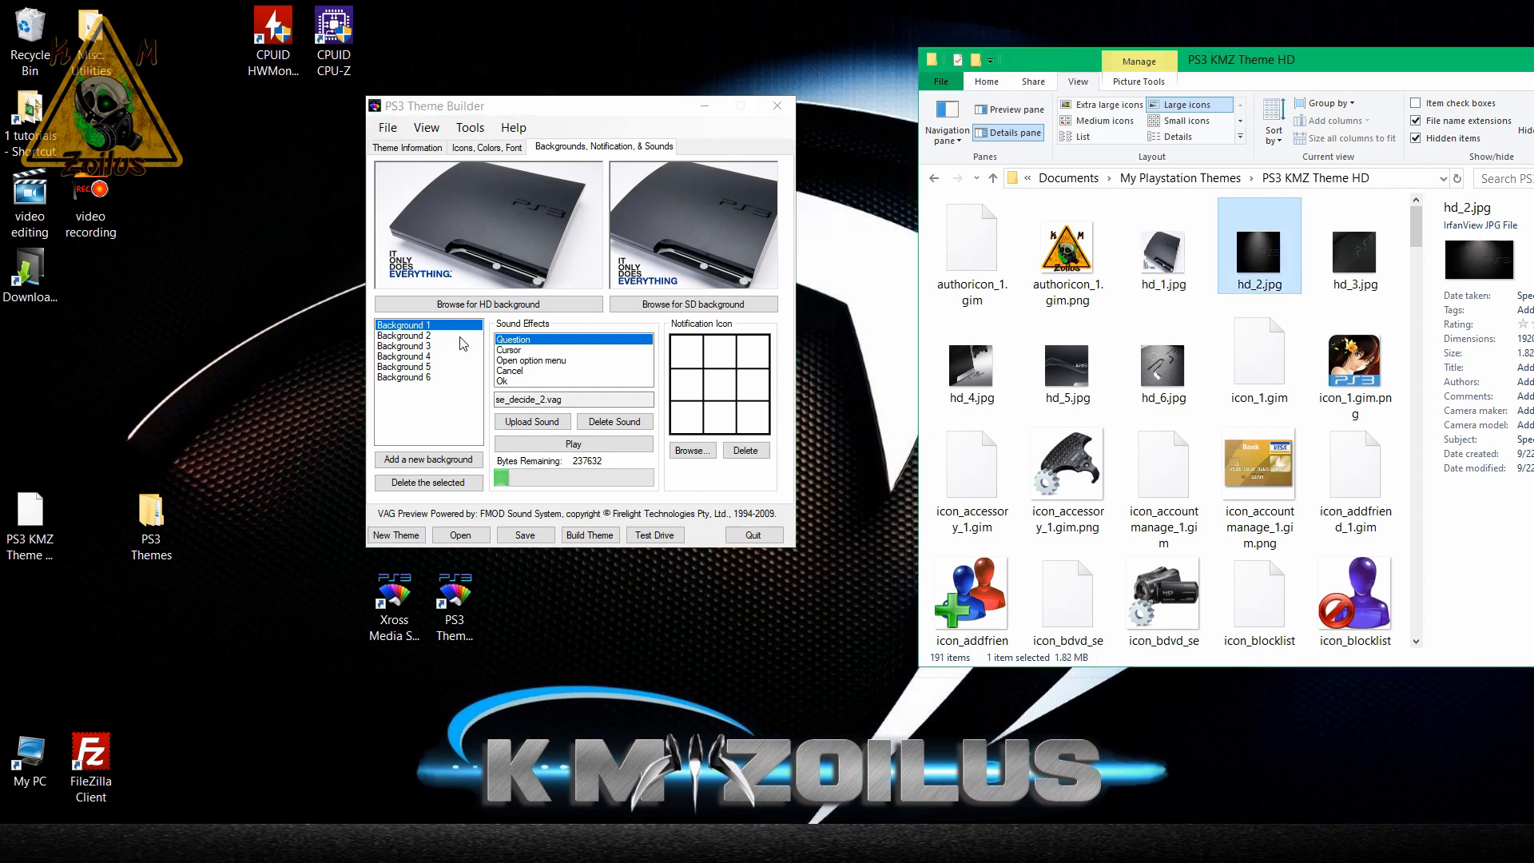
pyautogui.click(431, 335)
pyautogui.click(1392, 261)
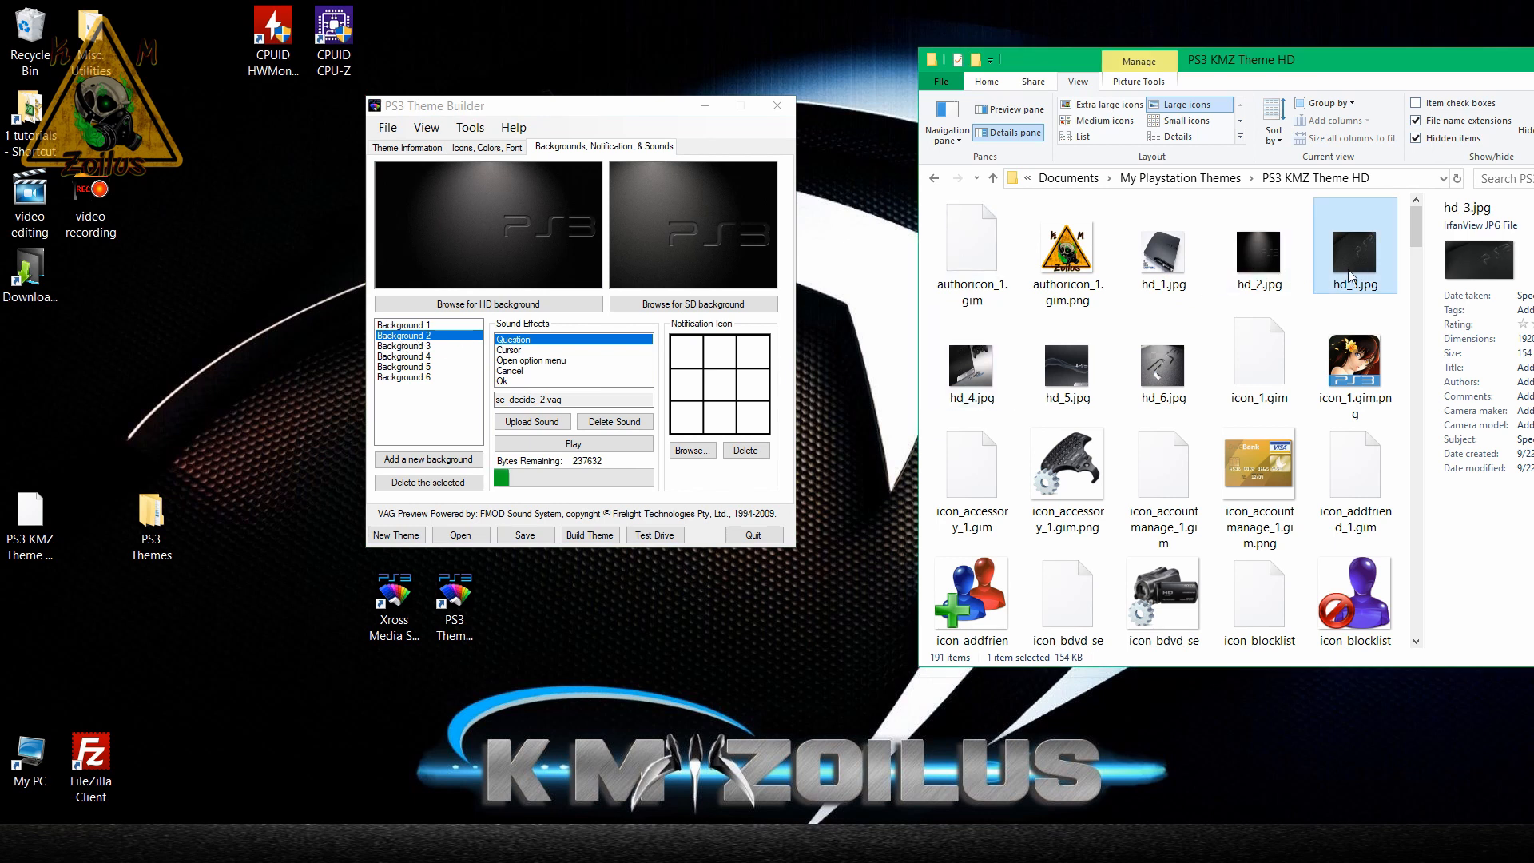
pyautogui.click(1169, 378)
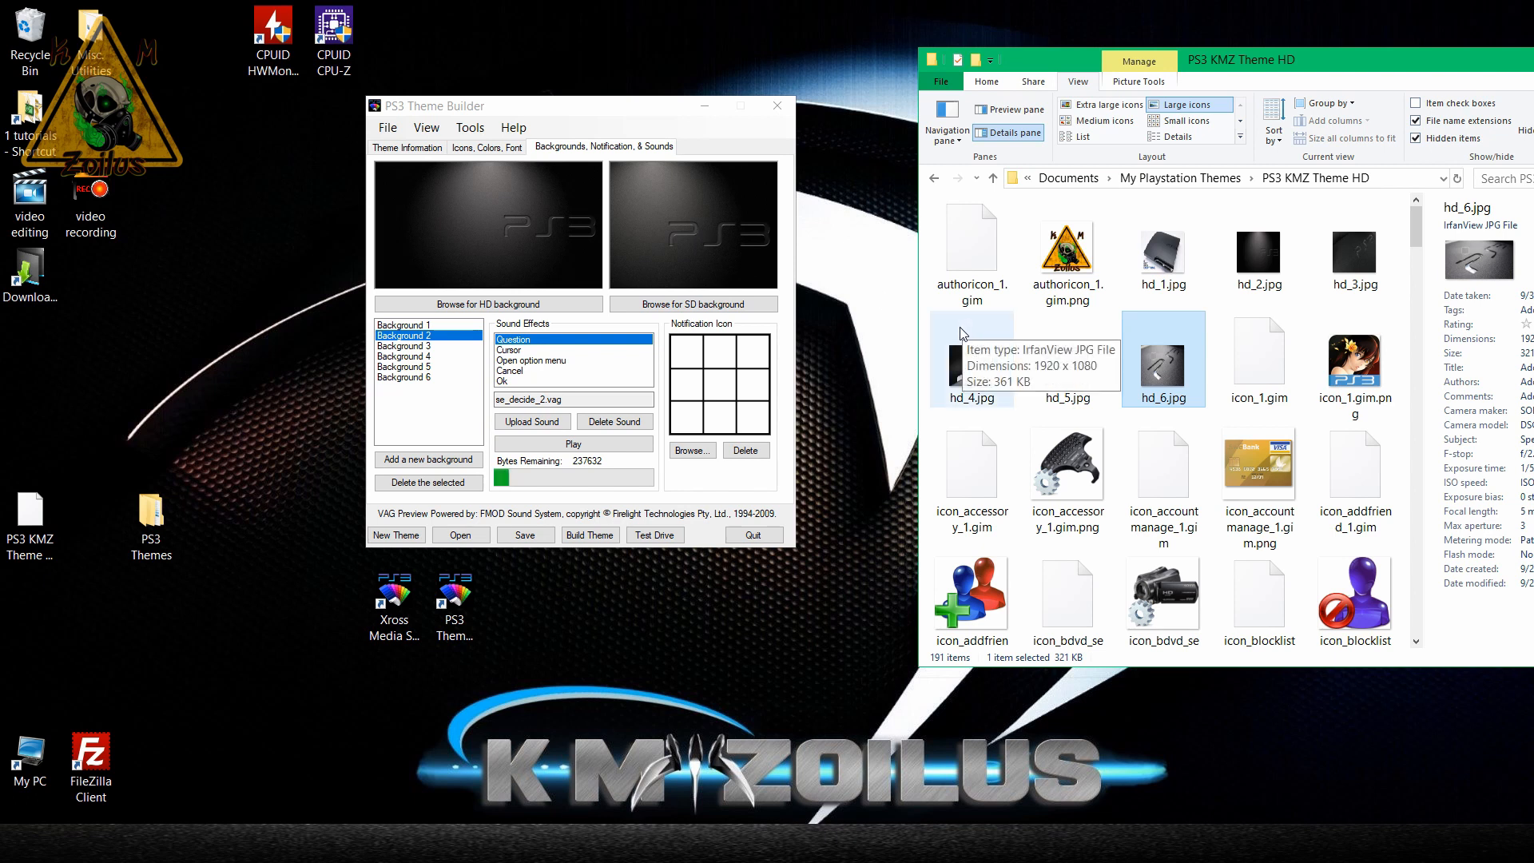
pyautogui.click(968, 357)
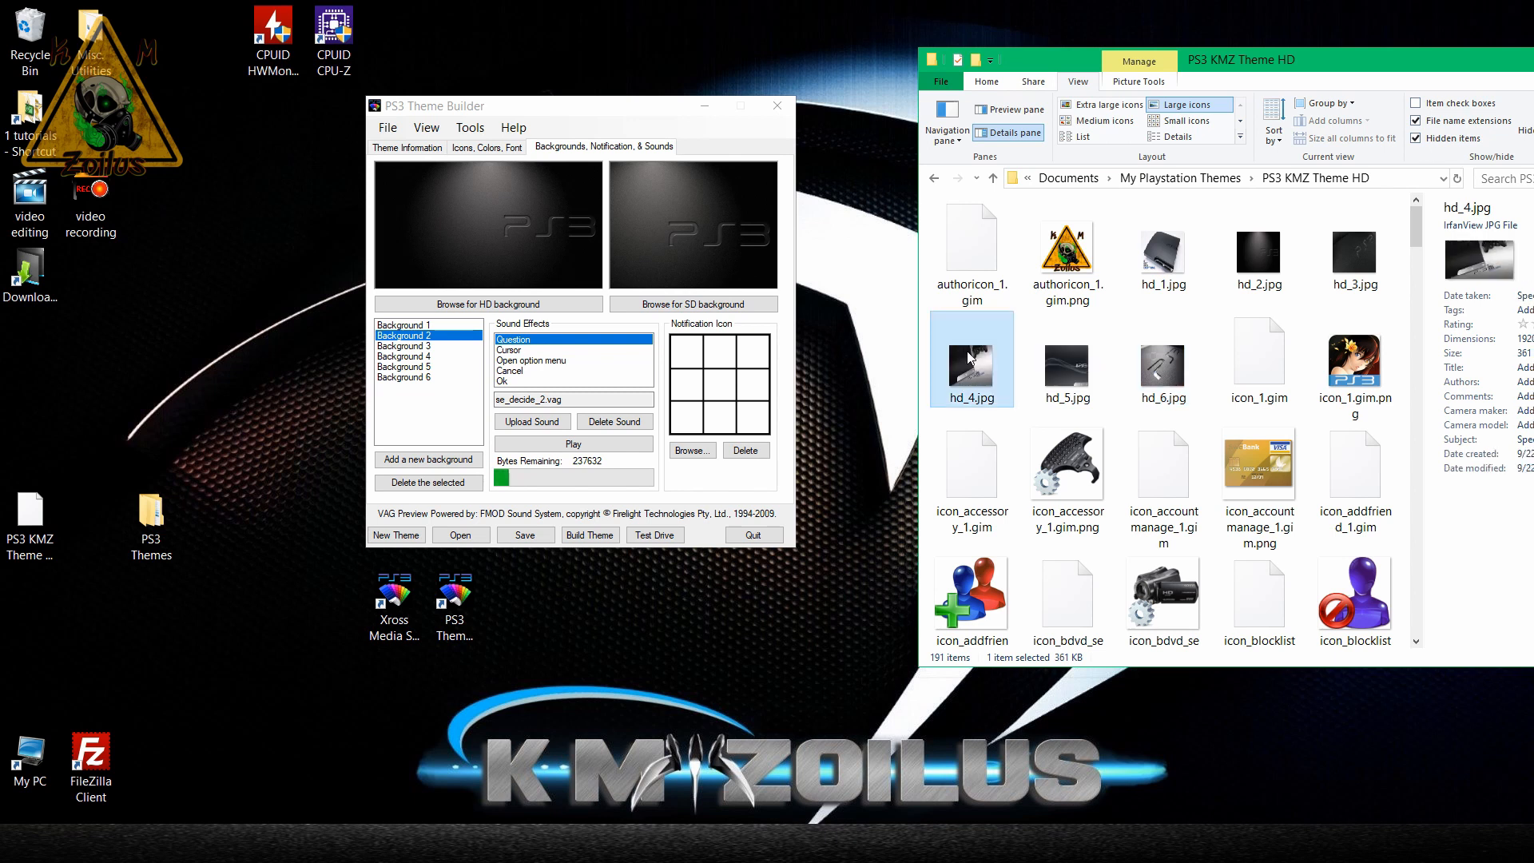
# Find the SD background images in the theme folder, view sd_1.jpg alongside Background 1's preview, and select sd_6.jpg.
pyautogui.press('s')
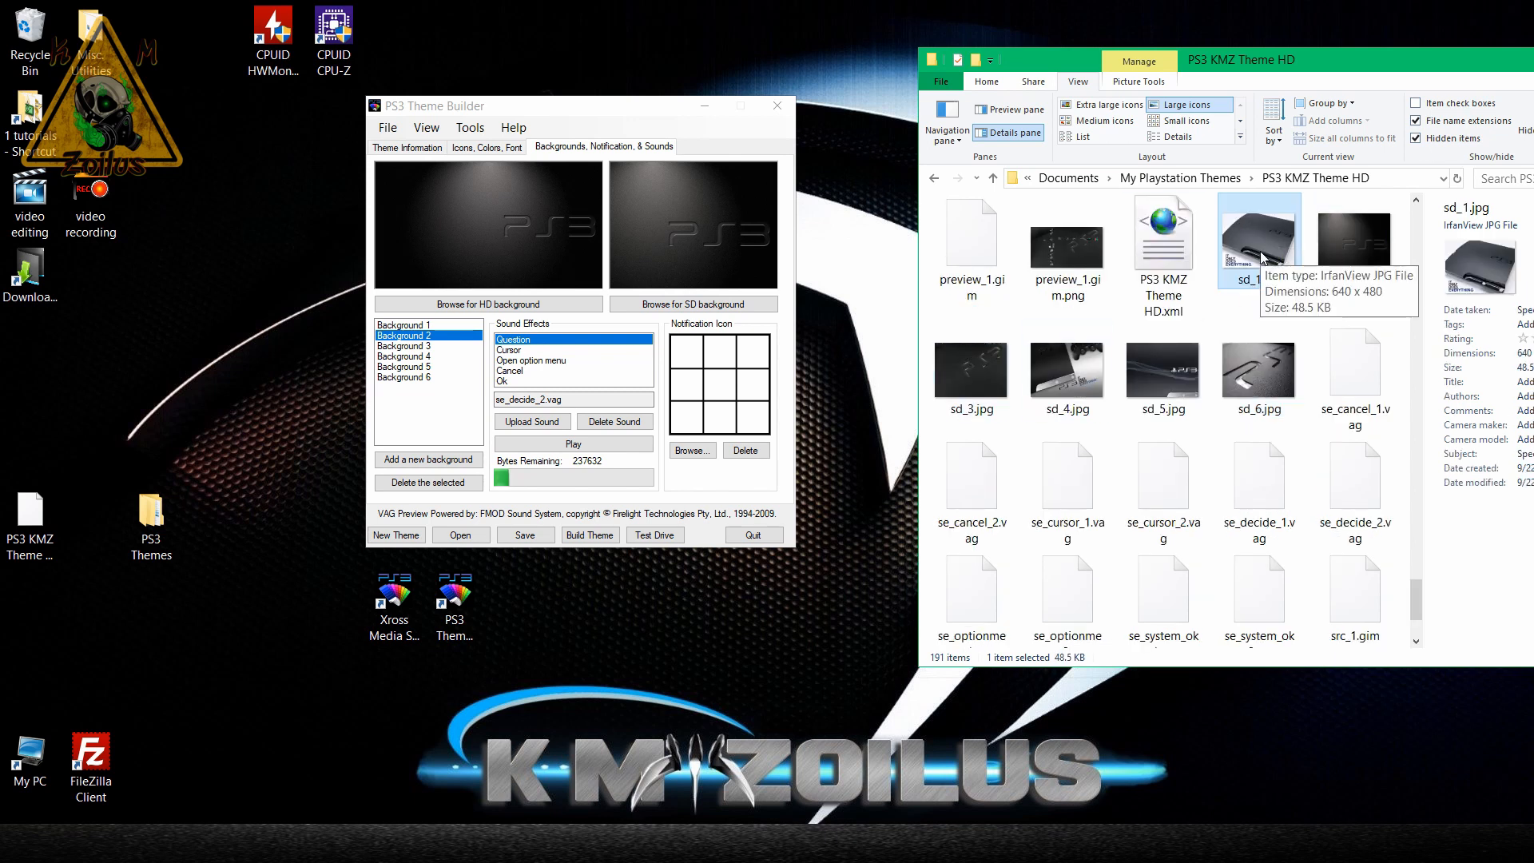
pyautogui.click(432, 326)
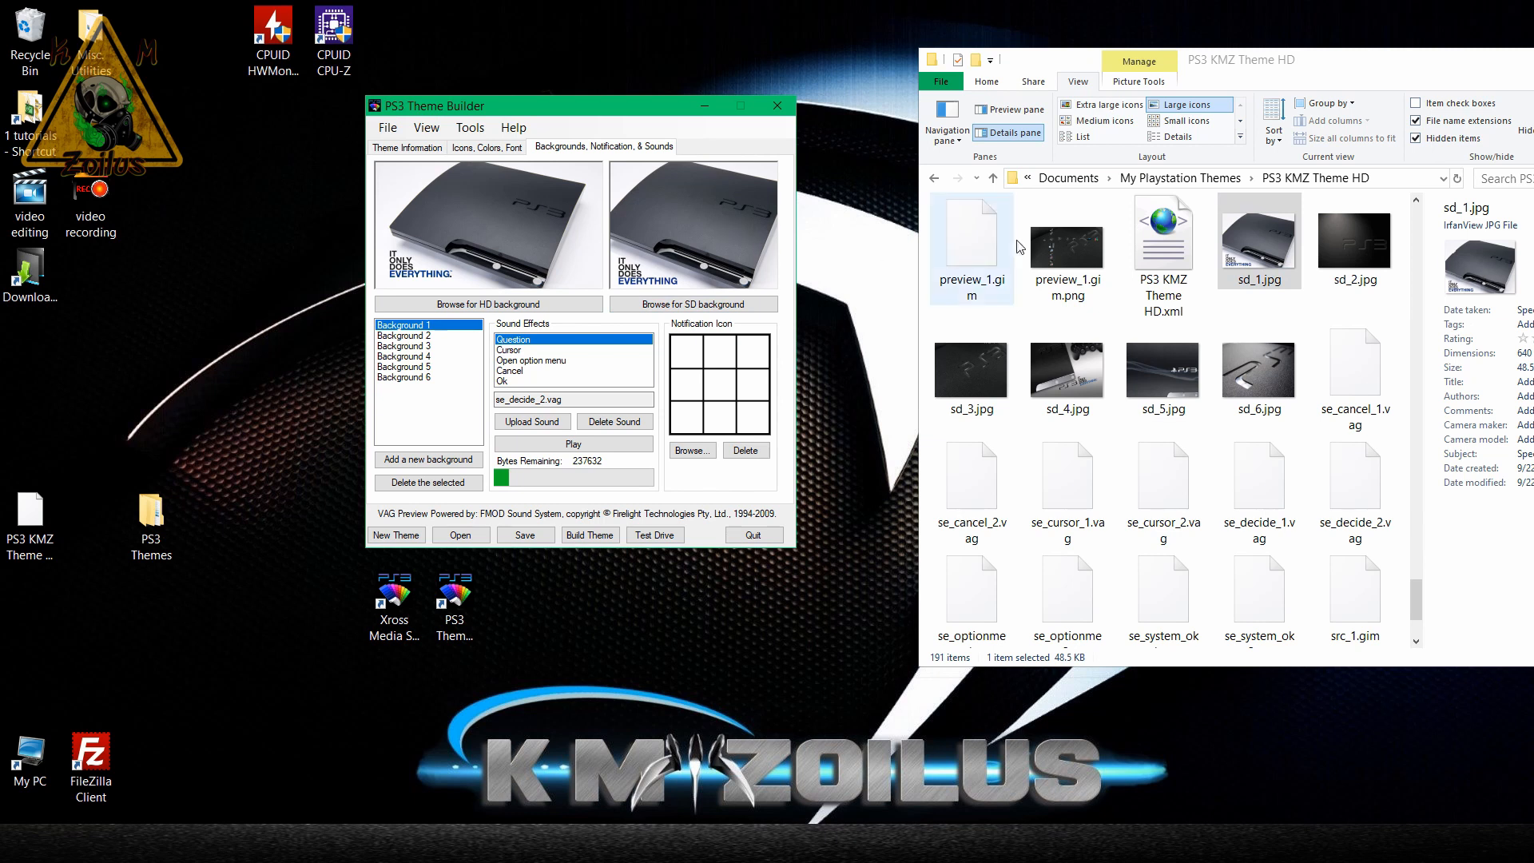
pyautogui.doubleClick(1236, 250)
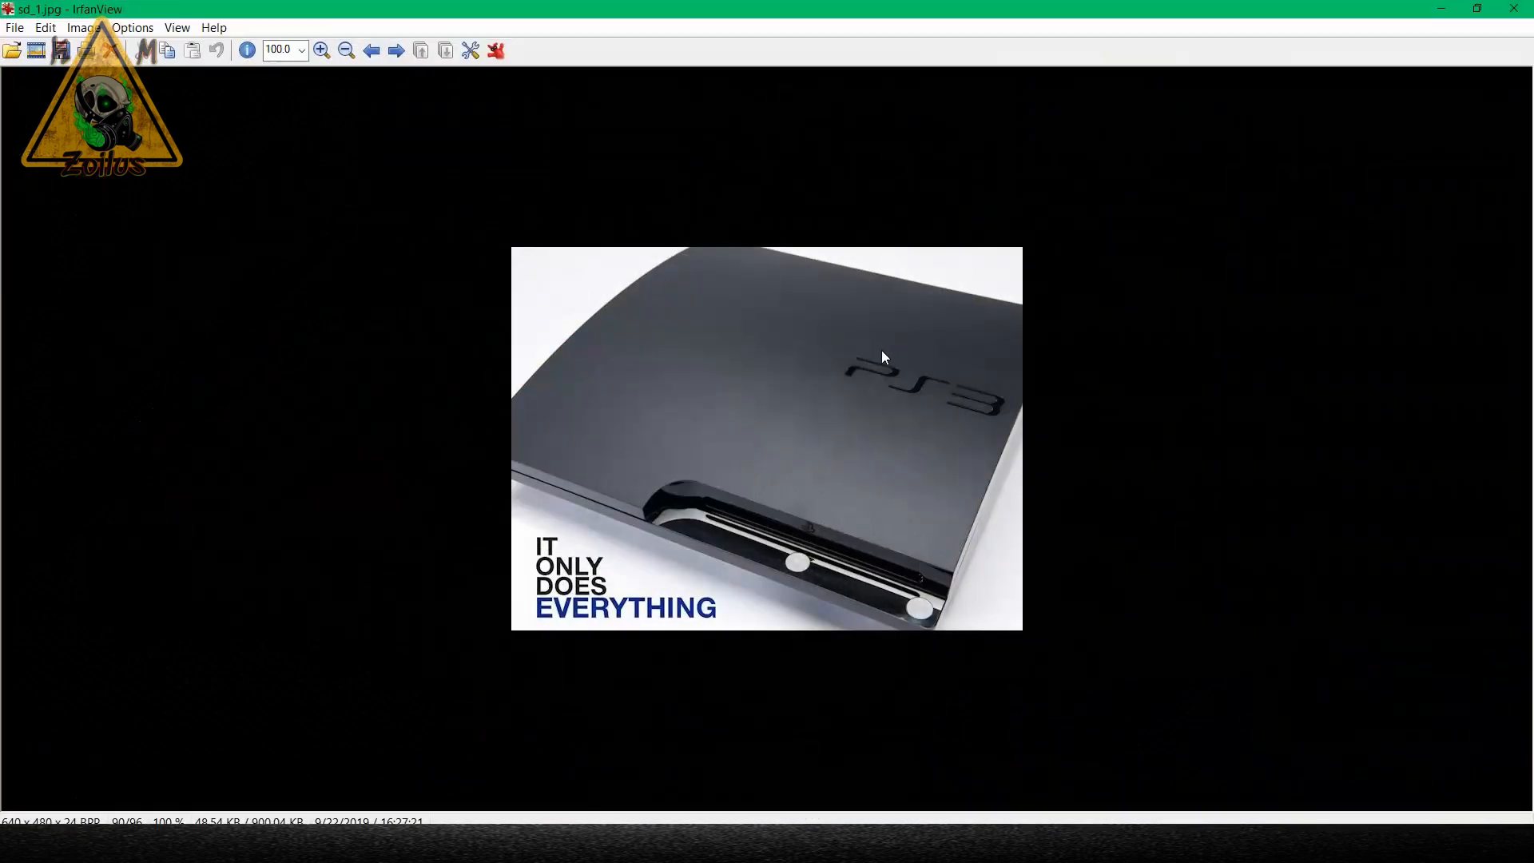
pyautogui.click(1514, 8)
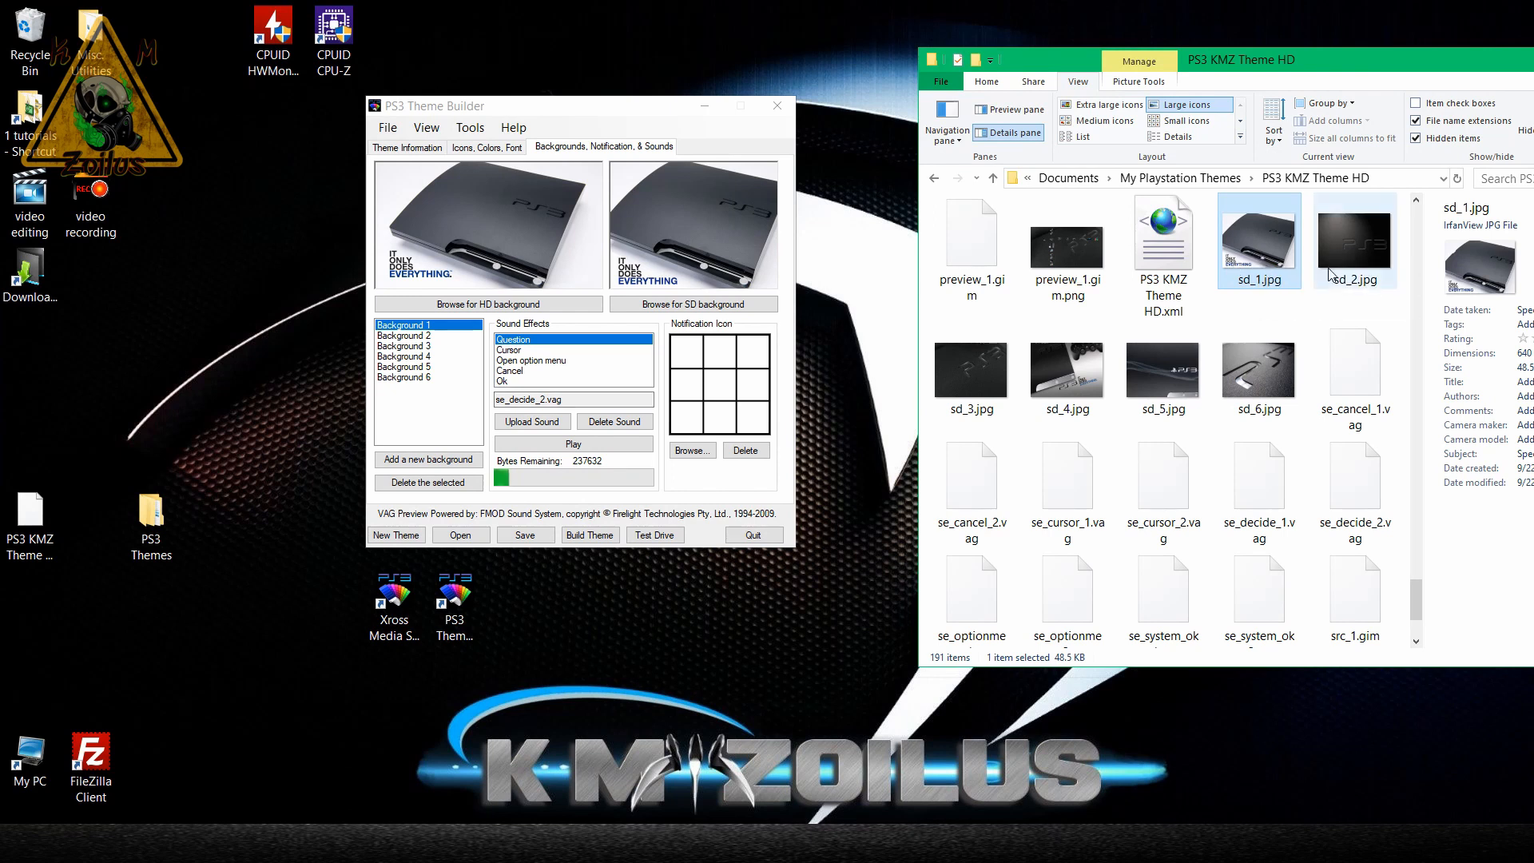
pyautogui.click(1231, 348)
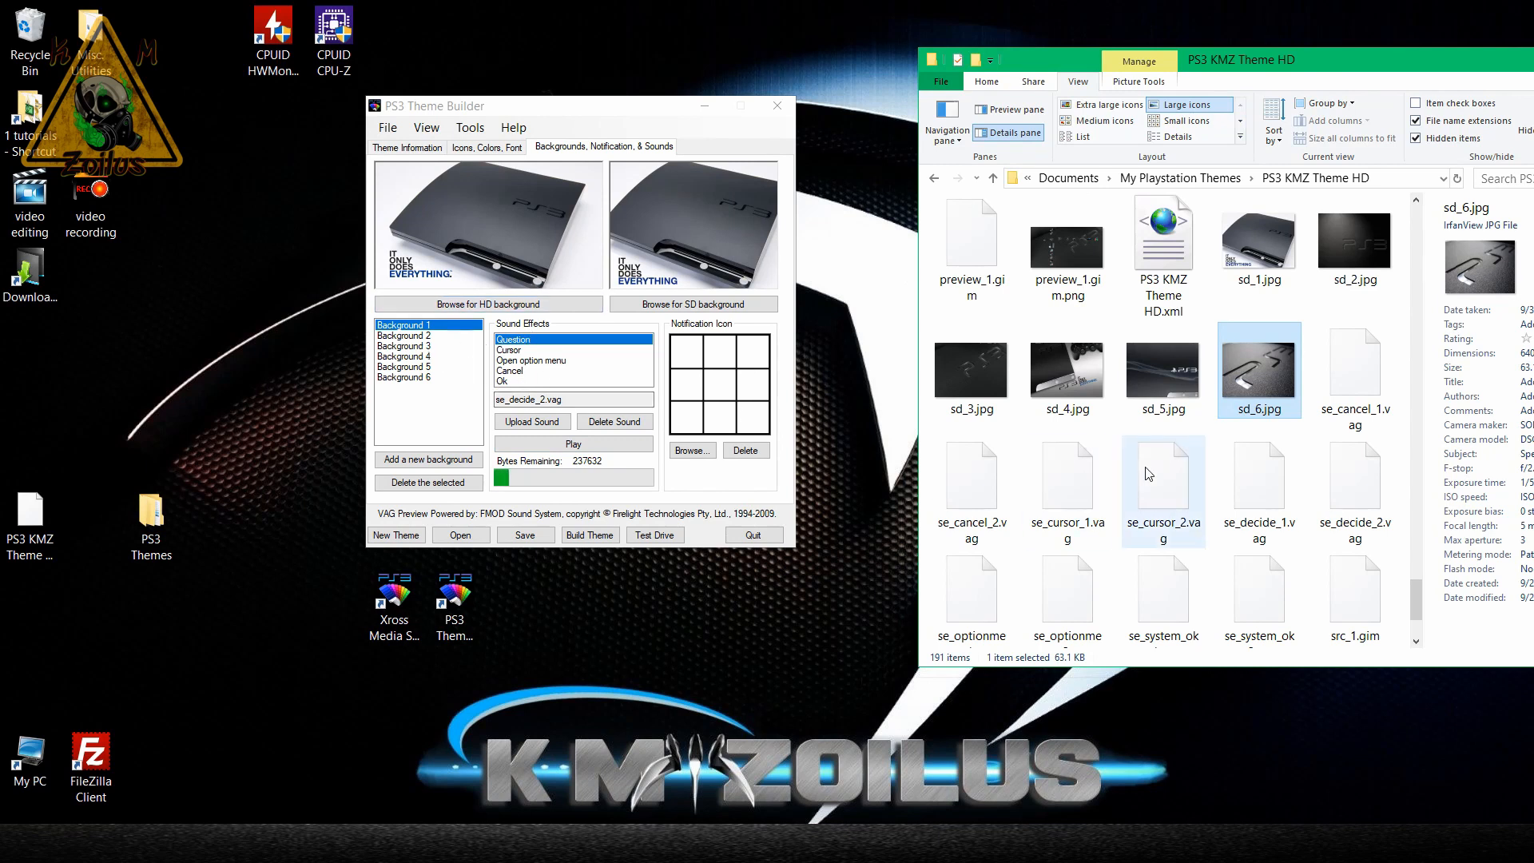
# Compare Background 3's preview in the theme builder with hd_3.jpg from the theme folder, closing the image viewer when done.
pyautogui.scroll(15, 1116, 454)
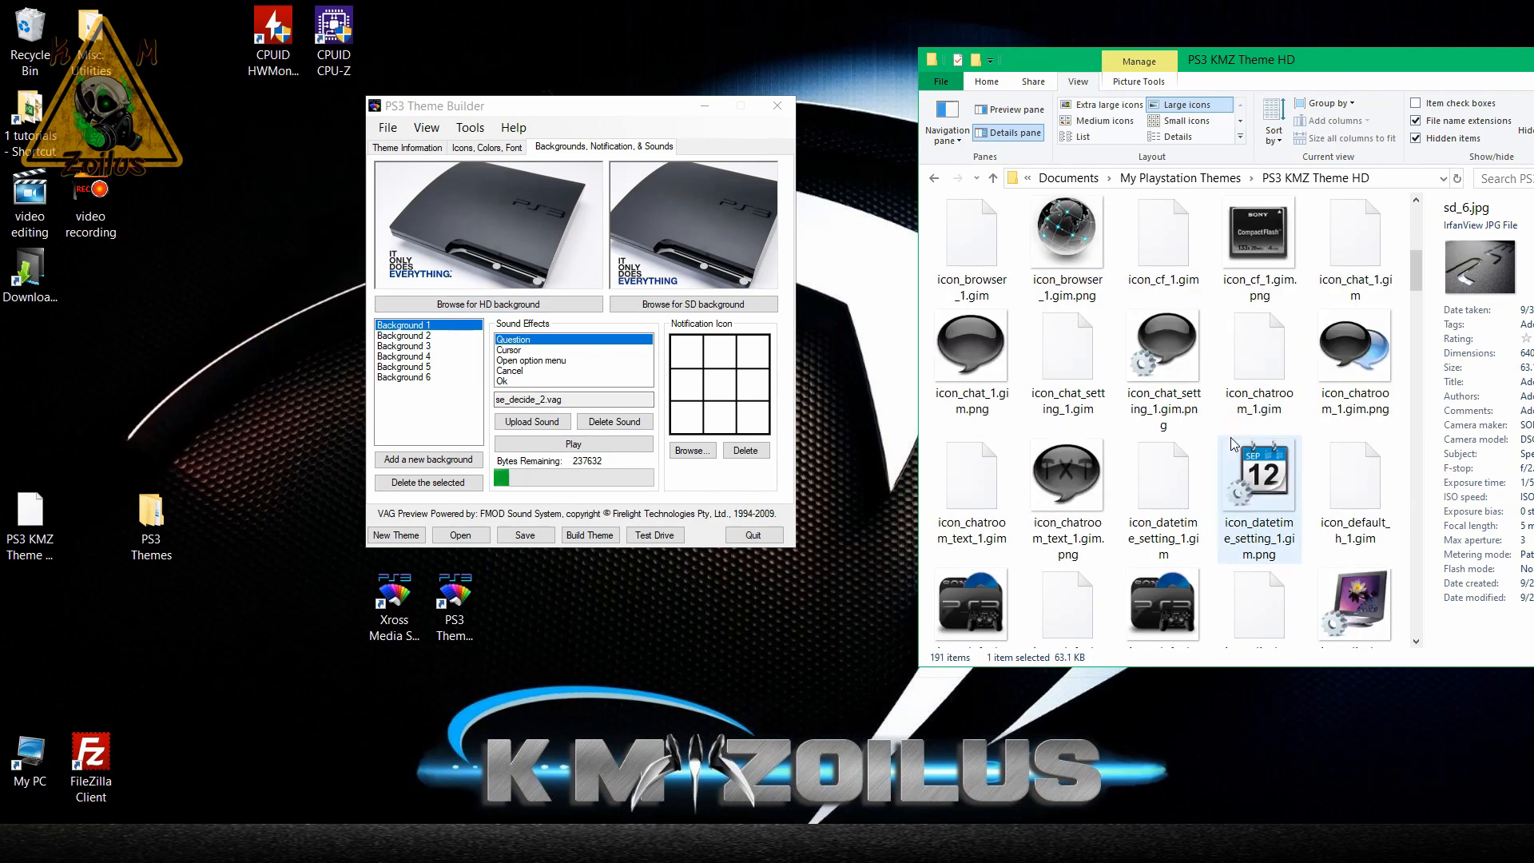
pyautogui.scroll(5, 1230, 438)
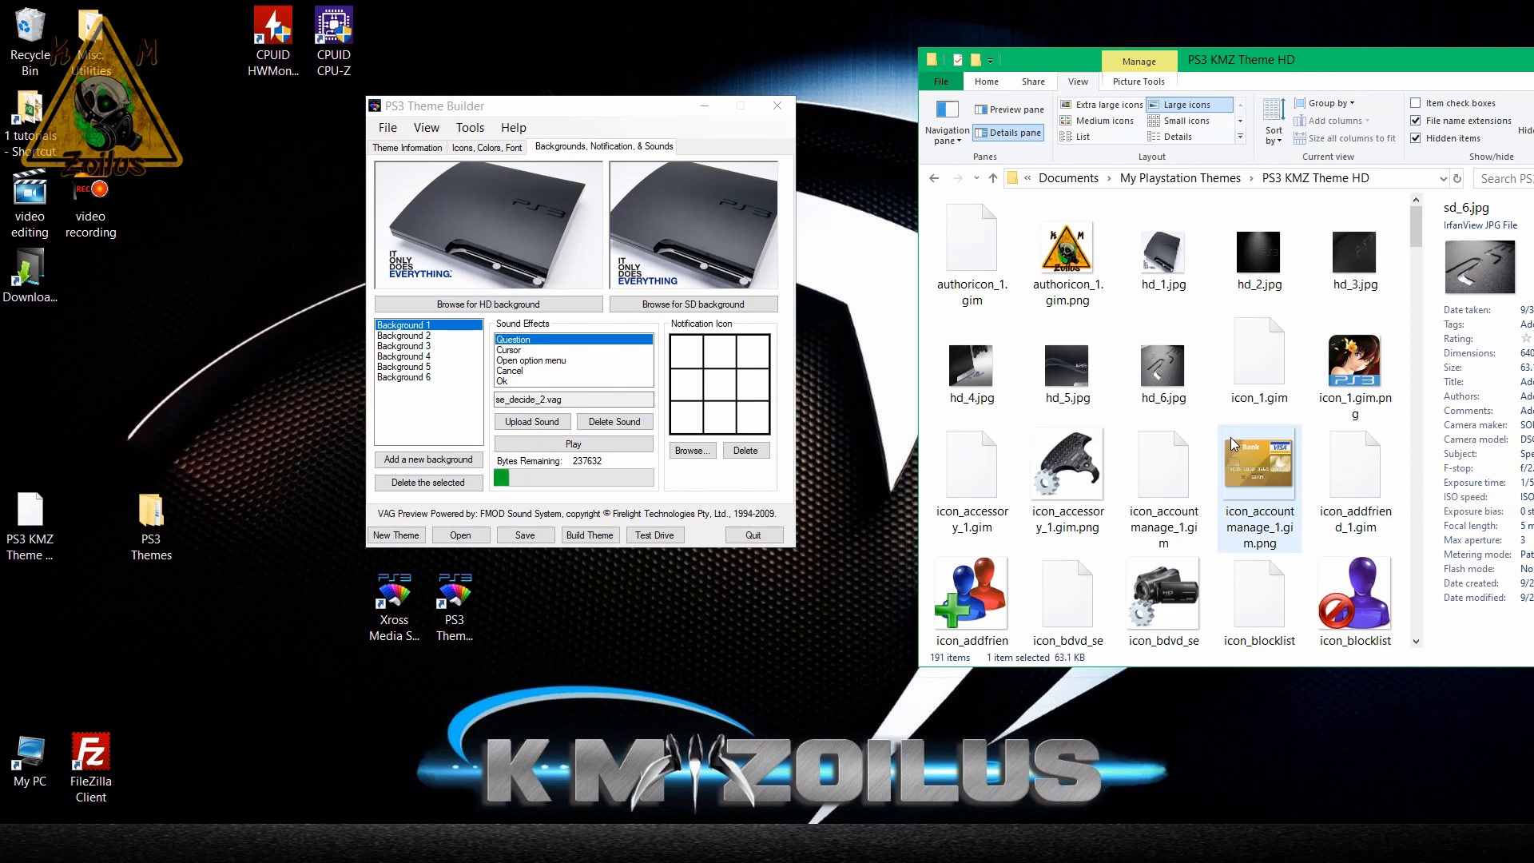
pyautogui.click(1181, 257)
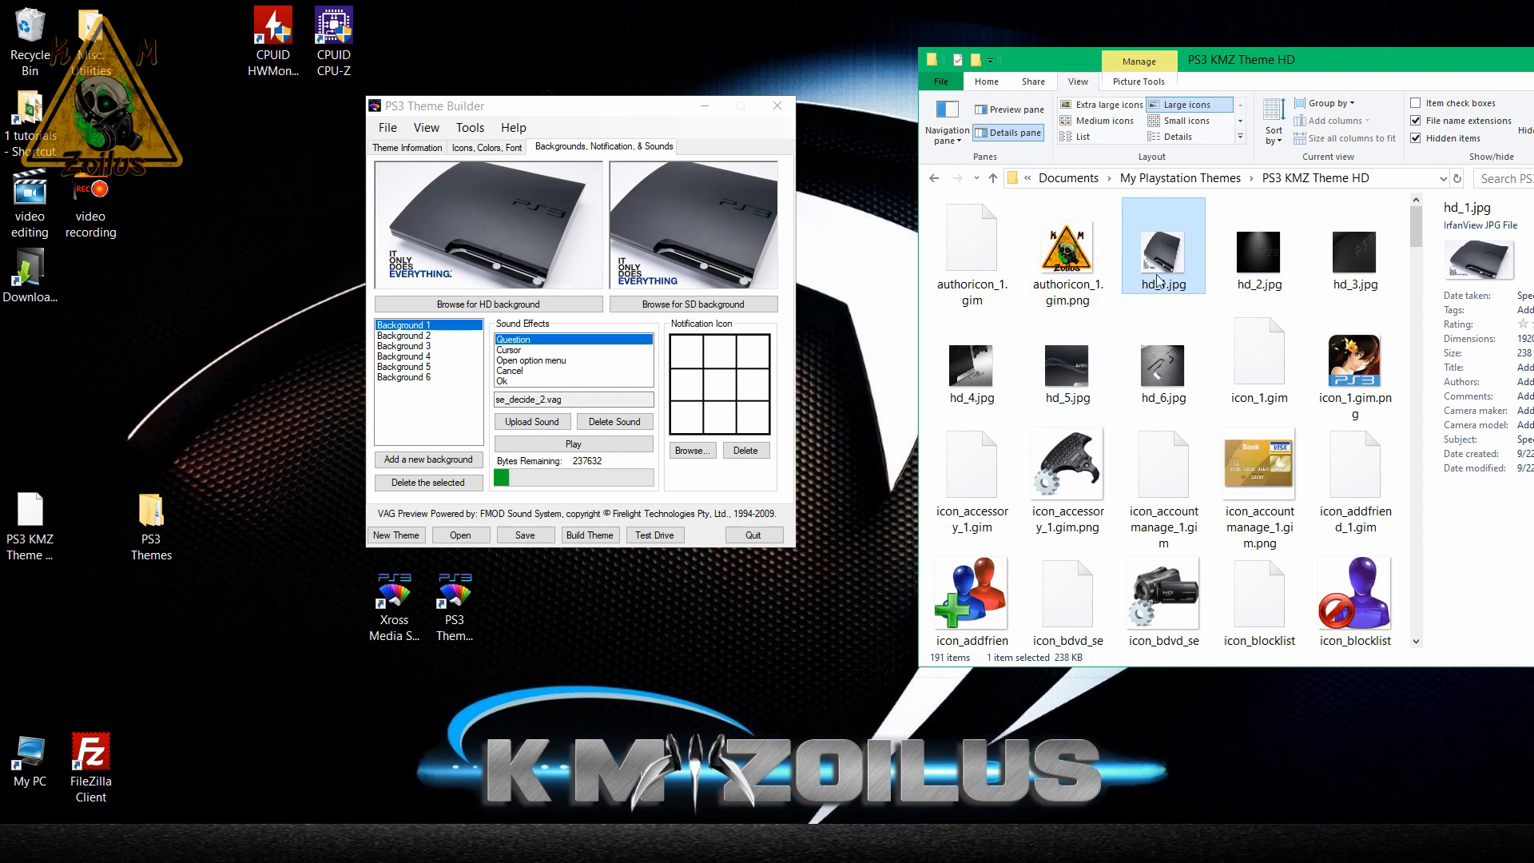
pyautogui.click(421, 336)
pyautogui.click(421, 347)
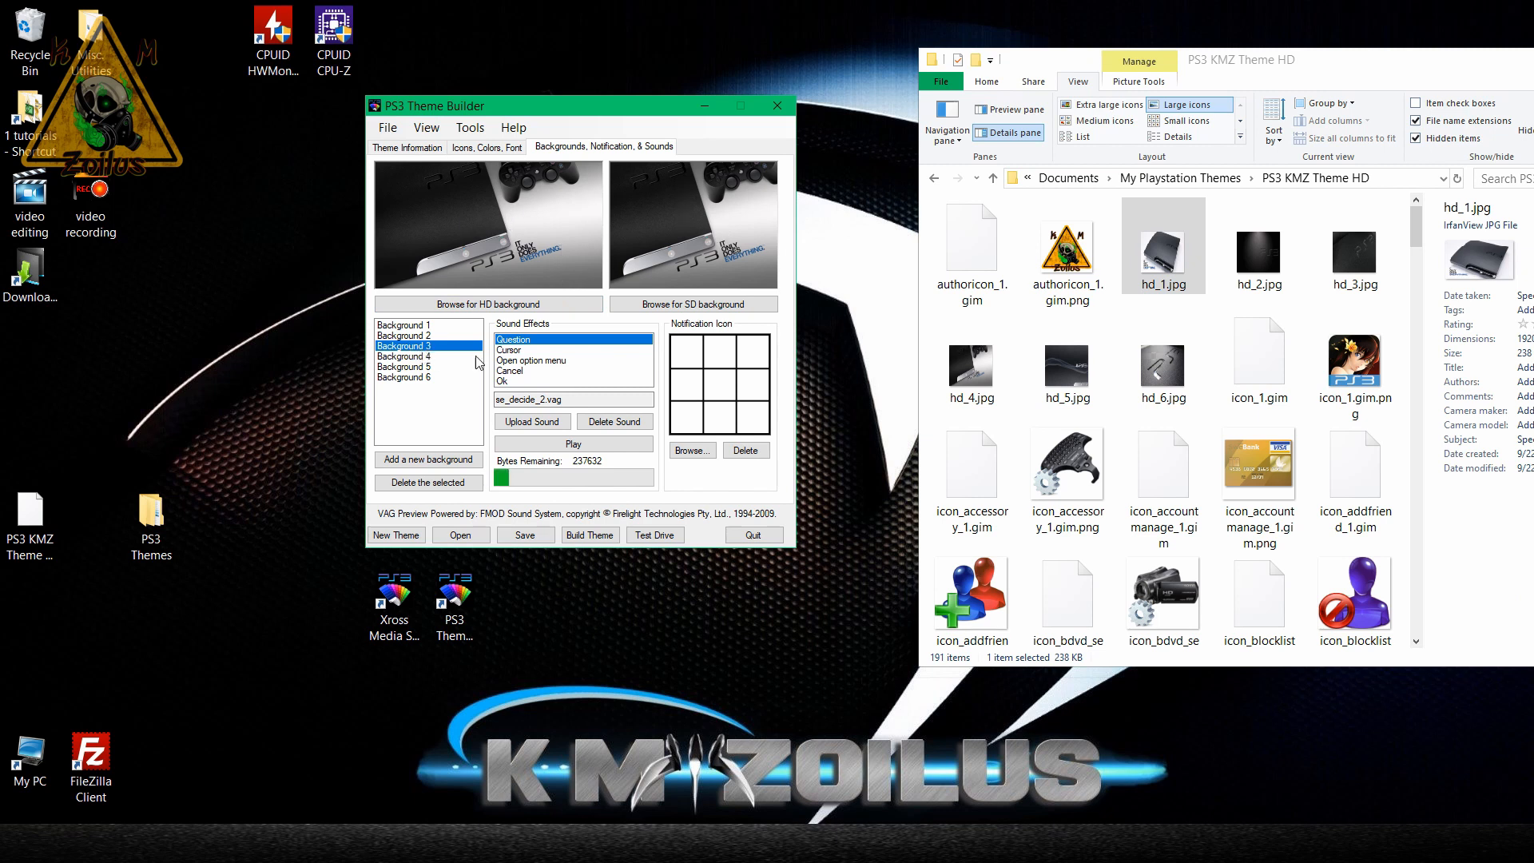
pyautogui.doubleClick(1355, 267)
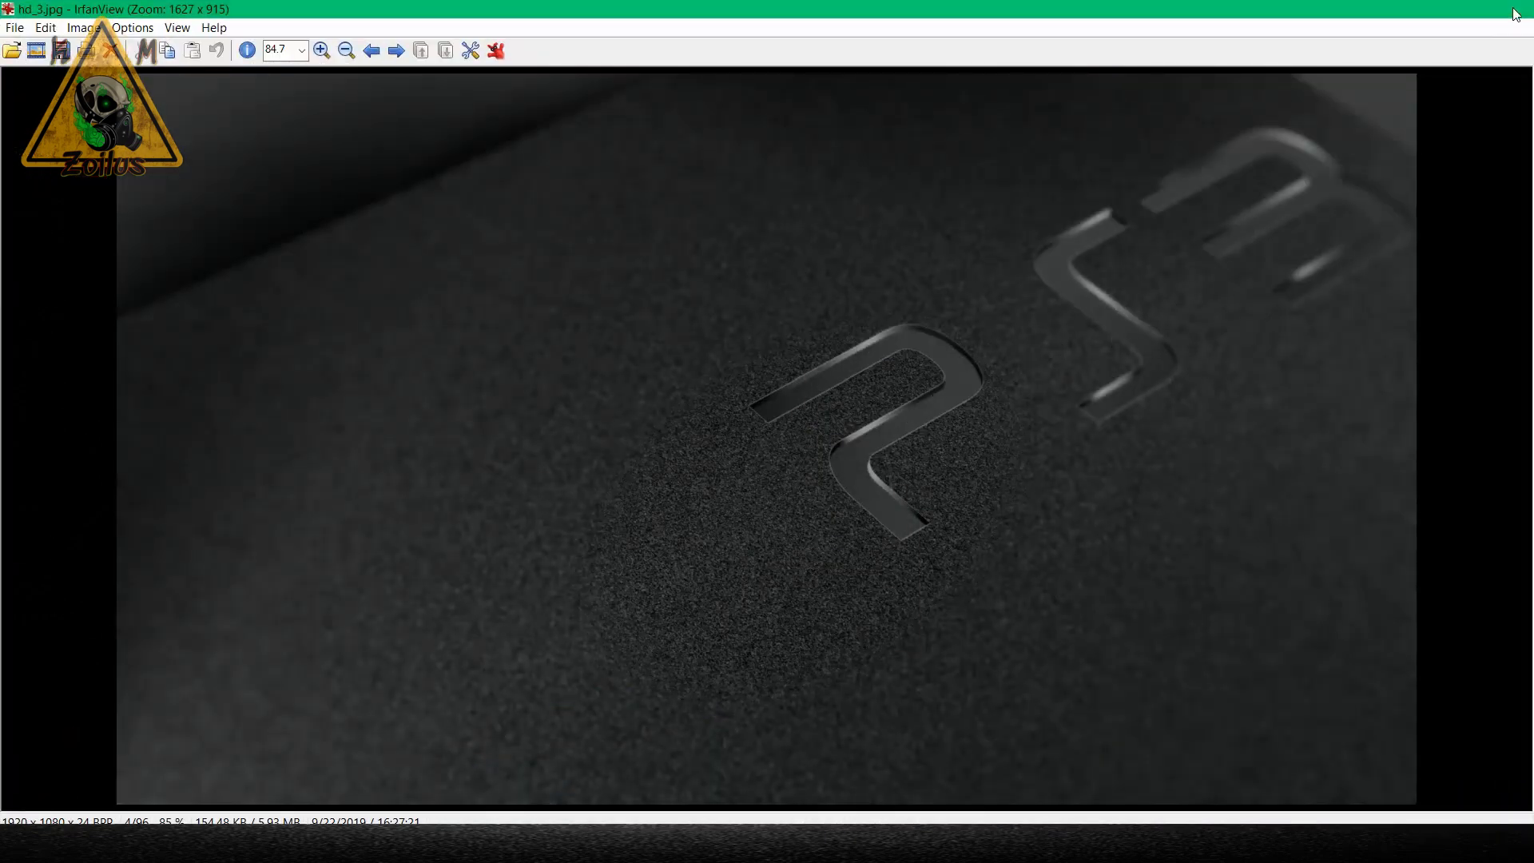
pyautogui.click(1513, 9)
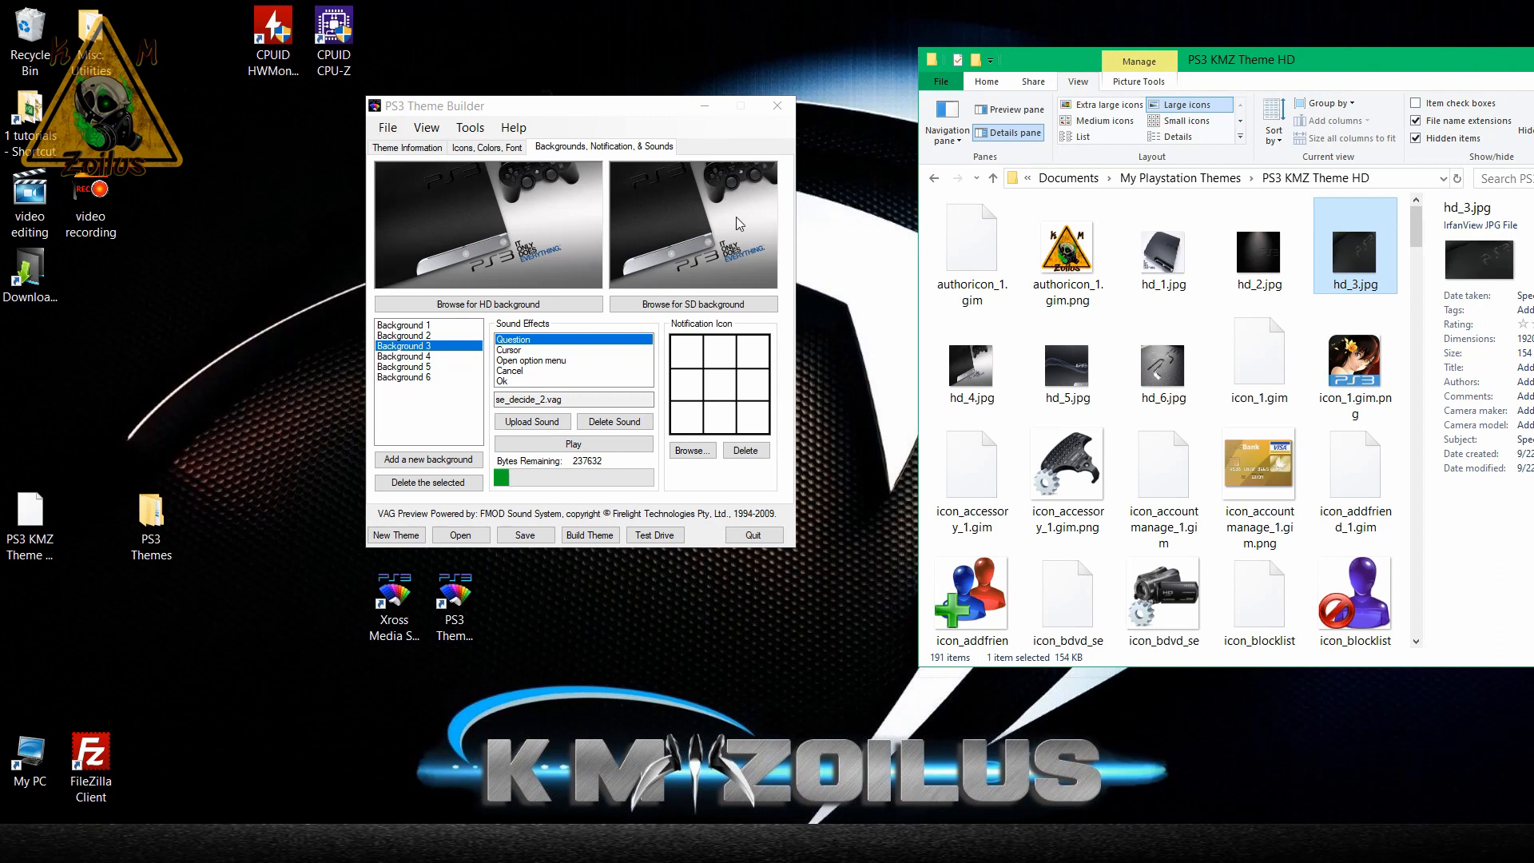
# Find sd_3.jpg in the theme folder and view it in the image viewer, closing the viewer when done.
pyautogui.scroll(-1, 1031, 368)
pyautogui.click(1031, 368)
pyautogui.press('s')
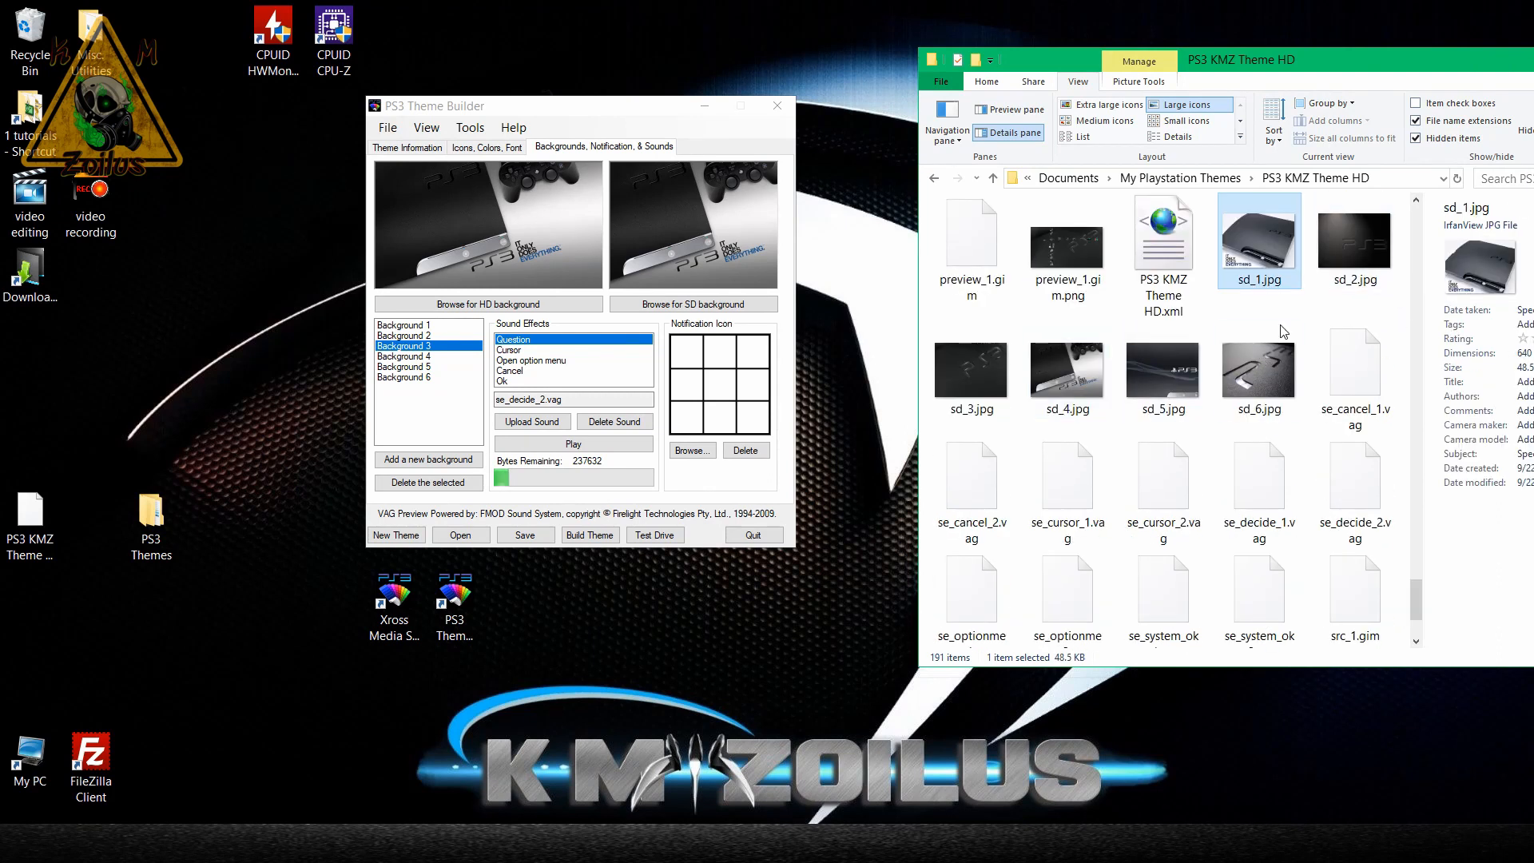
pyautogui.doubleClick(981, 369)
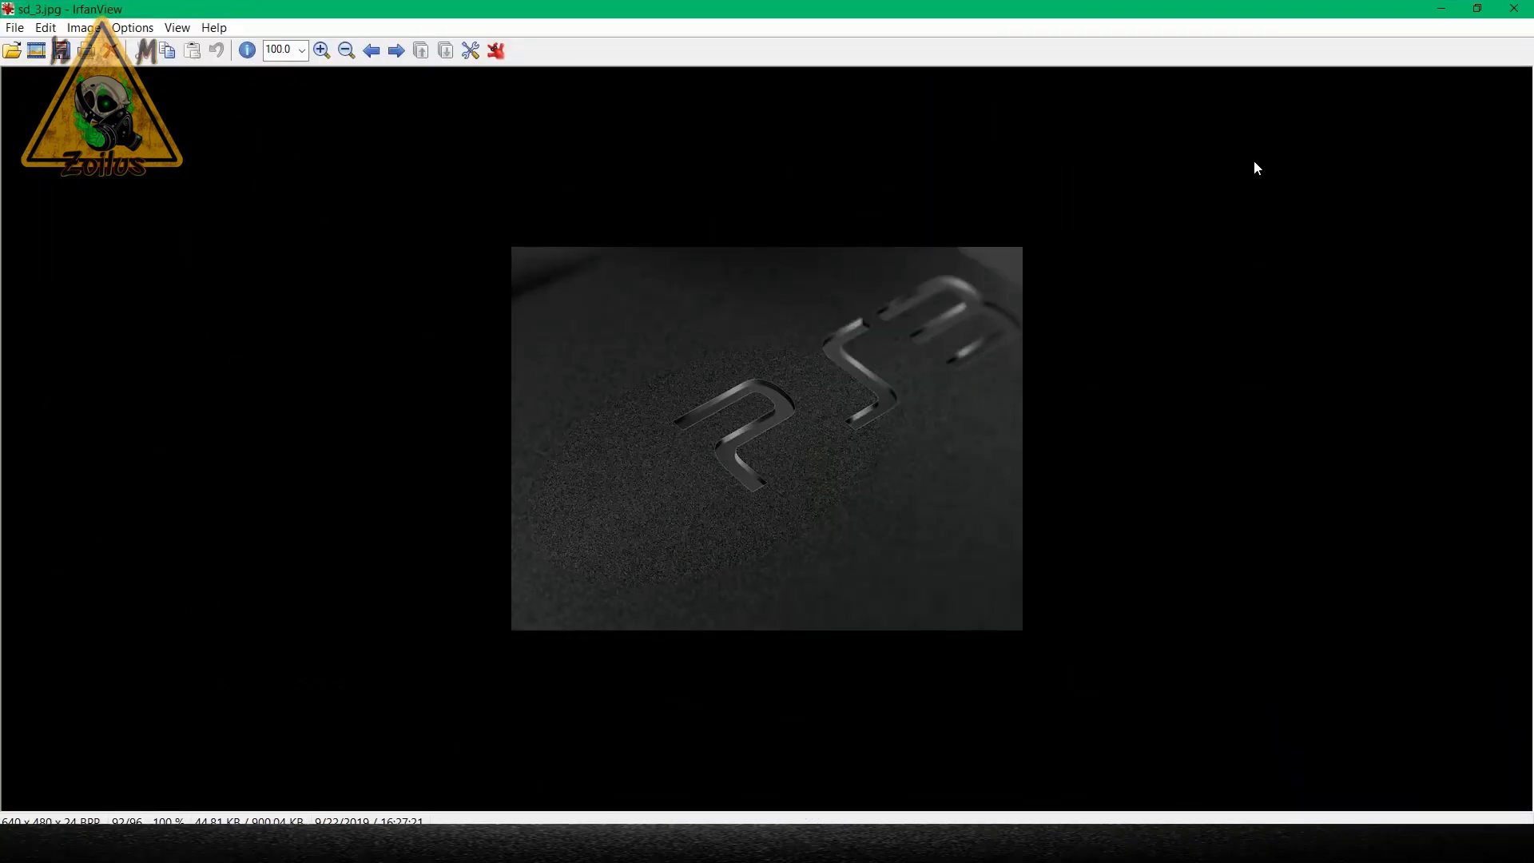
pyautogui.click(1514, 8)
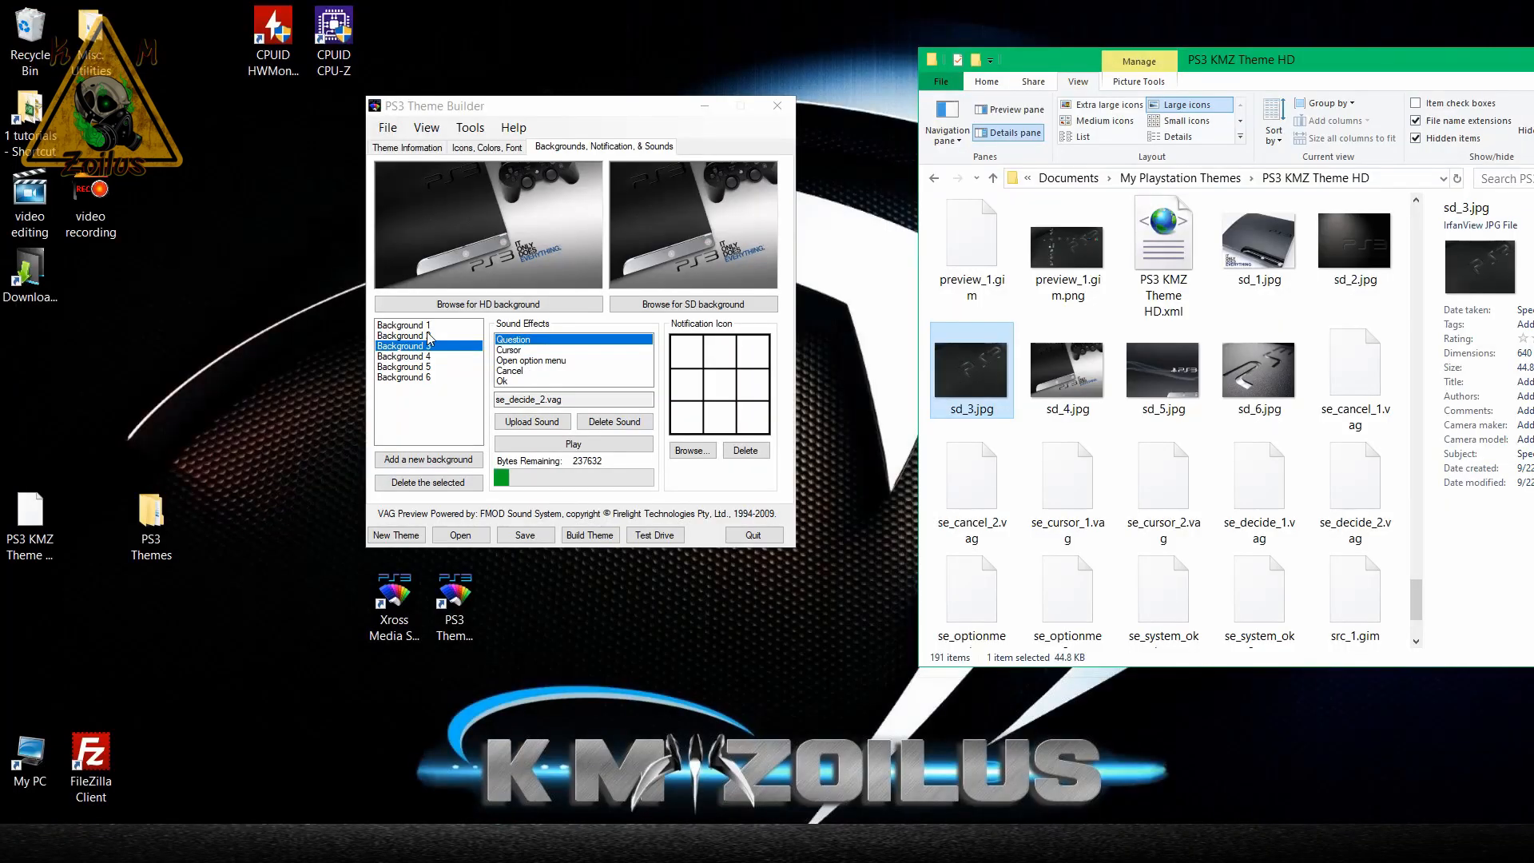
# Preview Background 5 and Background 2 in the theme builder's background list.
pyautogui.click(417, 336)
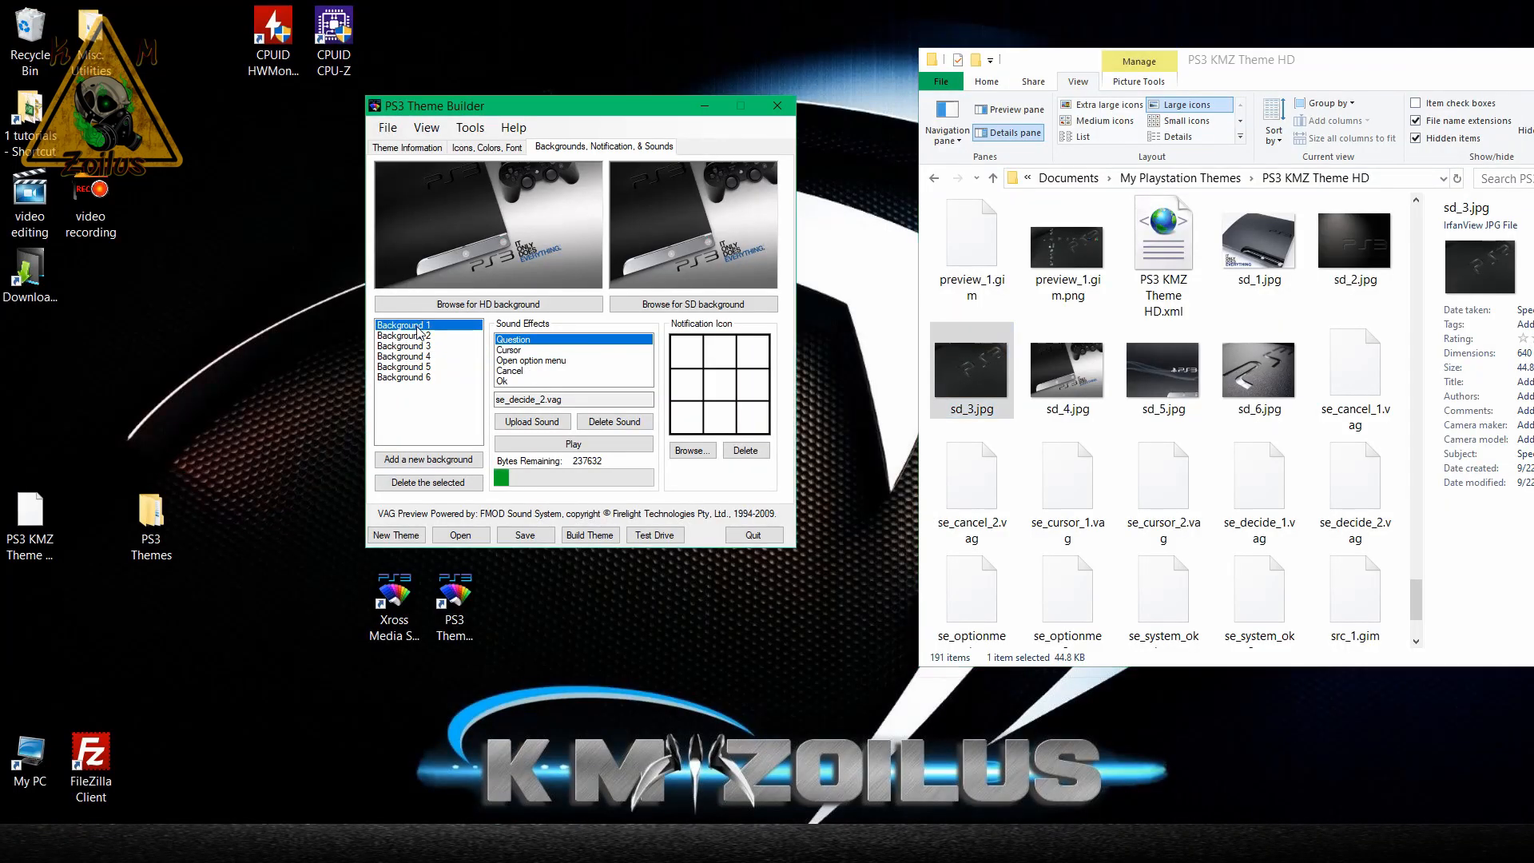
pyautogui.click(407, 367)
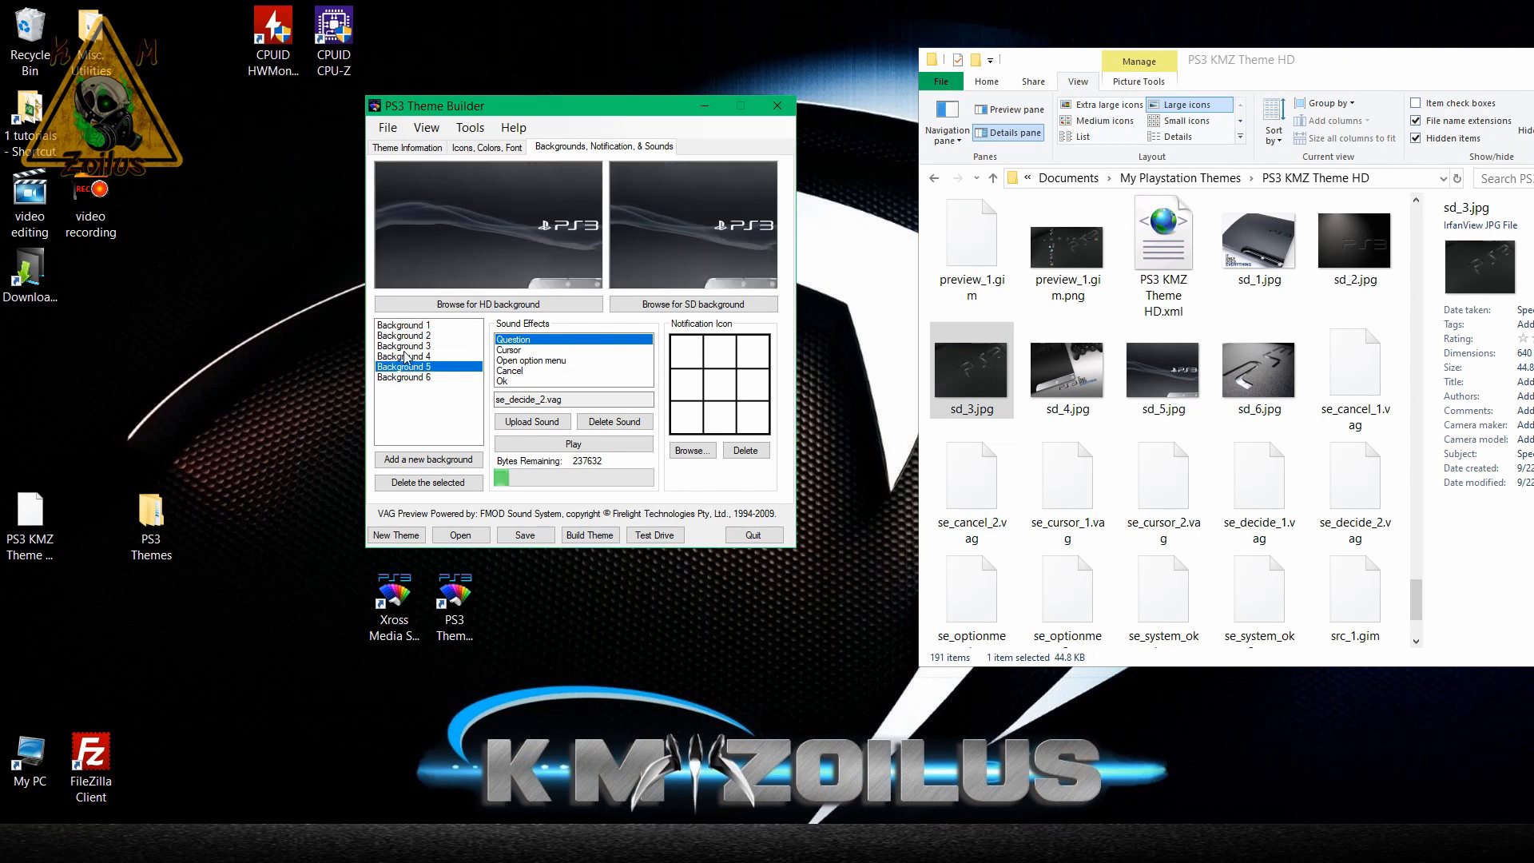
pyautogui.click(409, 337)
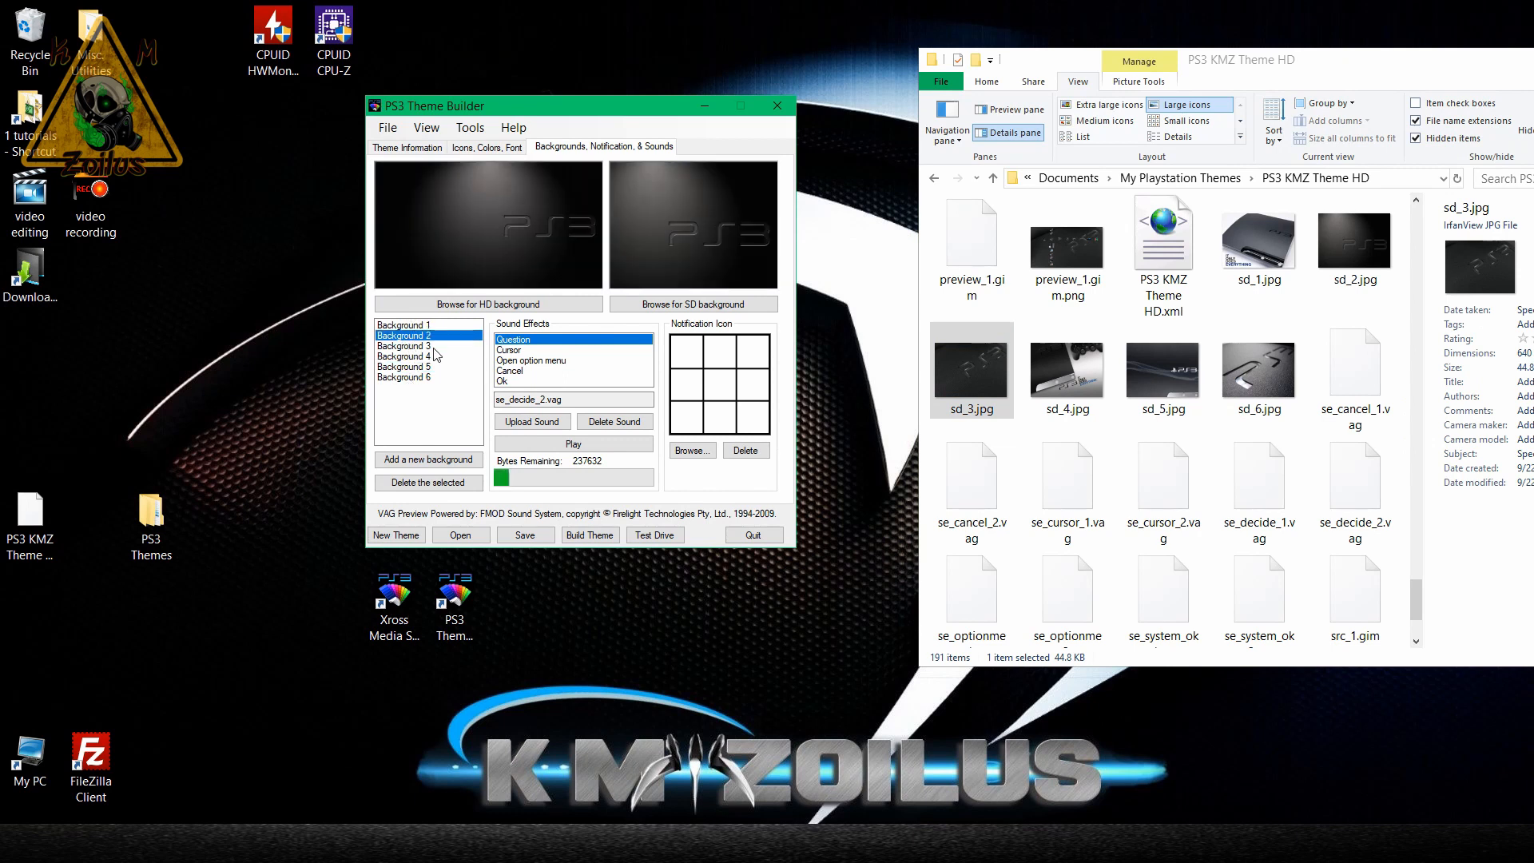
# Display the files in the PS3 KMZ Theme HD folder as a detailed list.
pyautogui.scroll(5, 1035, 378)
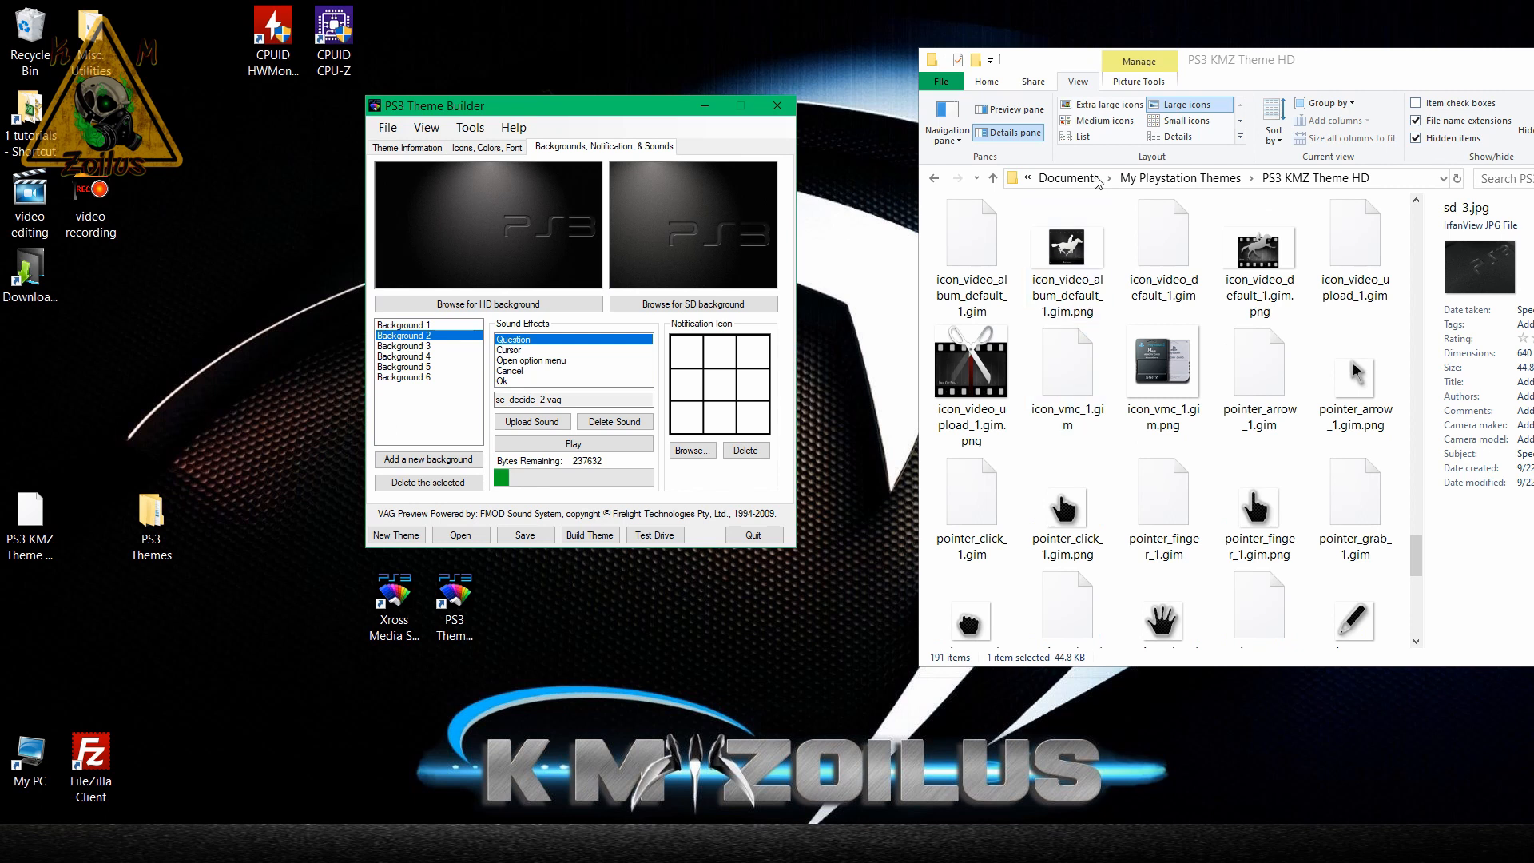
pyautogui.click(1179, 146)
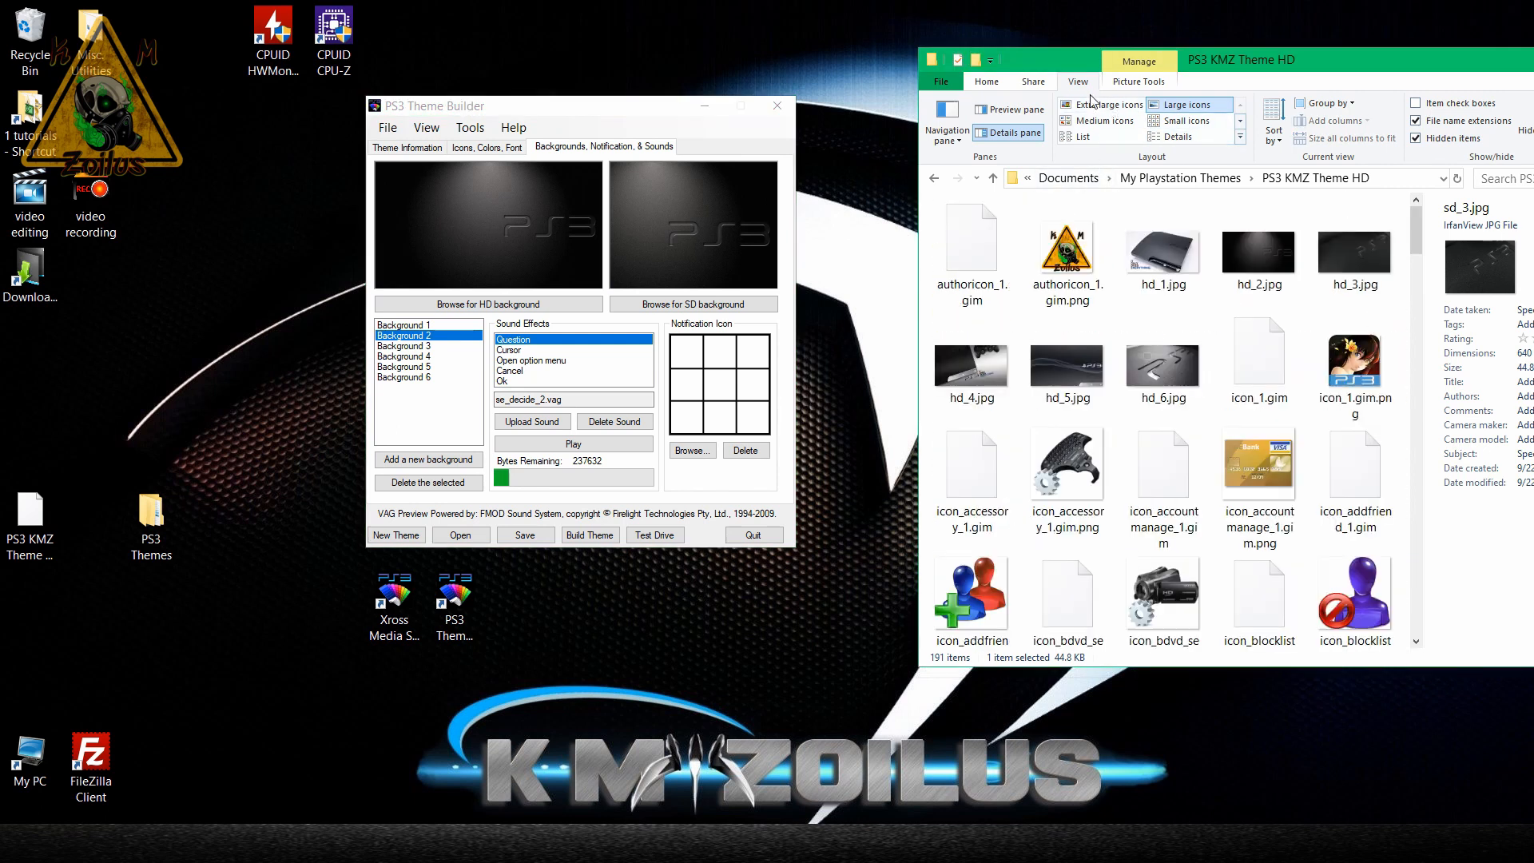
pyautogui.click(1173, 138)
pyautogui.click(1038, 365)
# Find PS3 KMZ Theme HD.xml in the theme folder and open it in Notepad++.
pyautogui.scroll(-3, 1041, 369)
pyautogui.scroll(-20, 1040, 370)
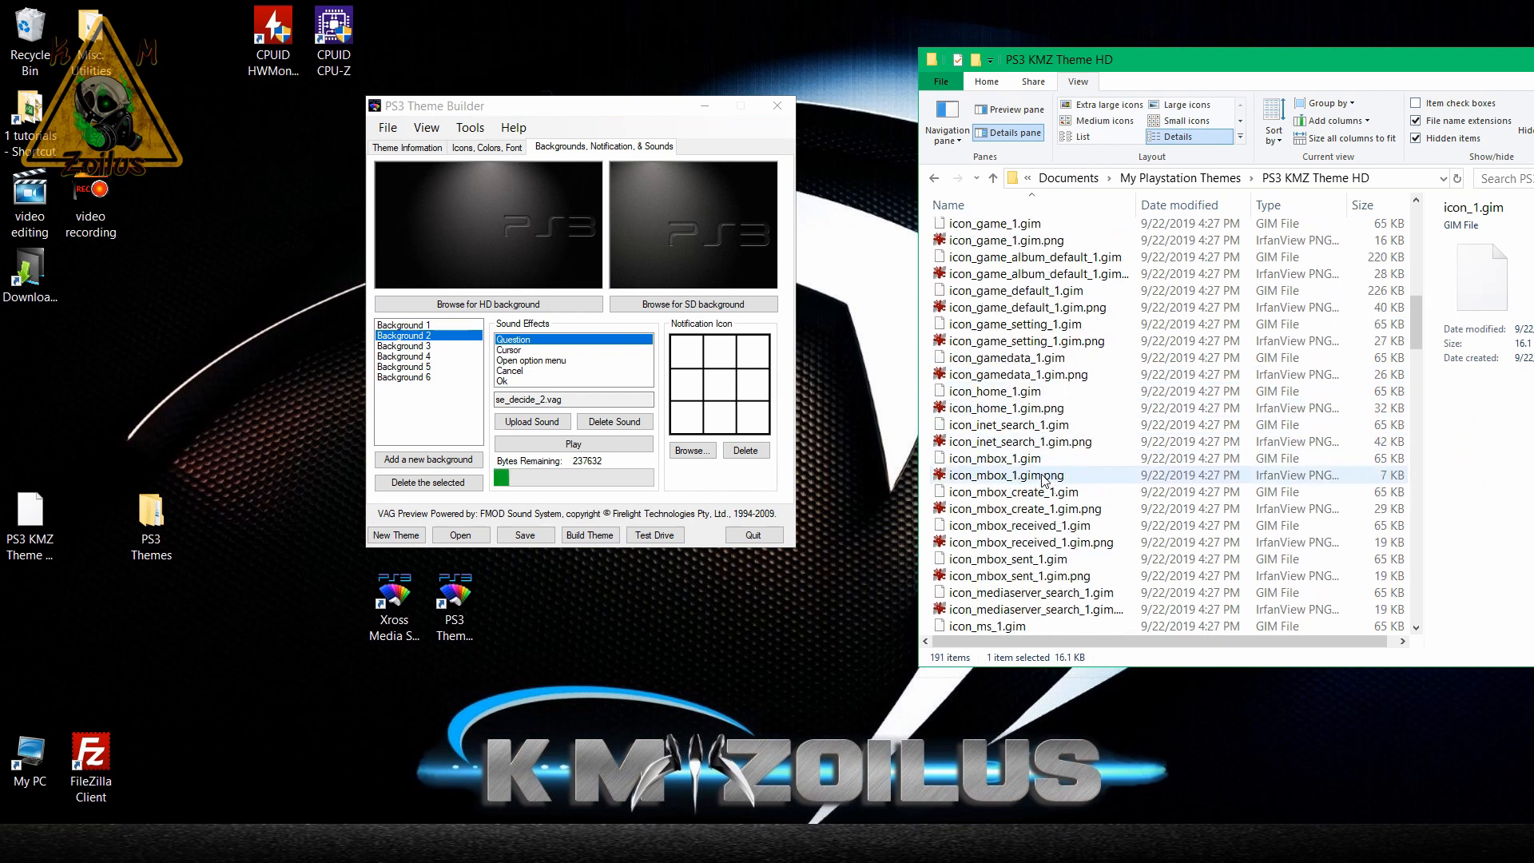
pyautogui.scroll(-18, 1040, 537)
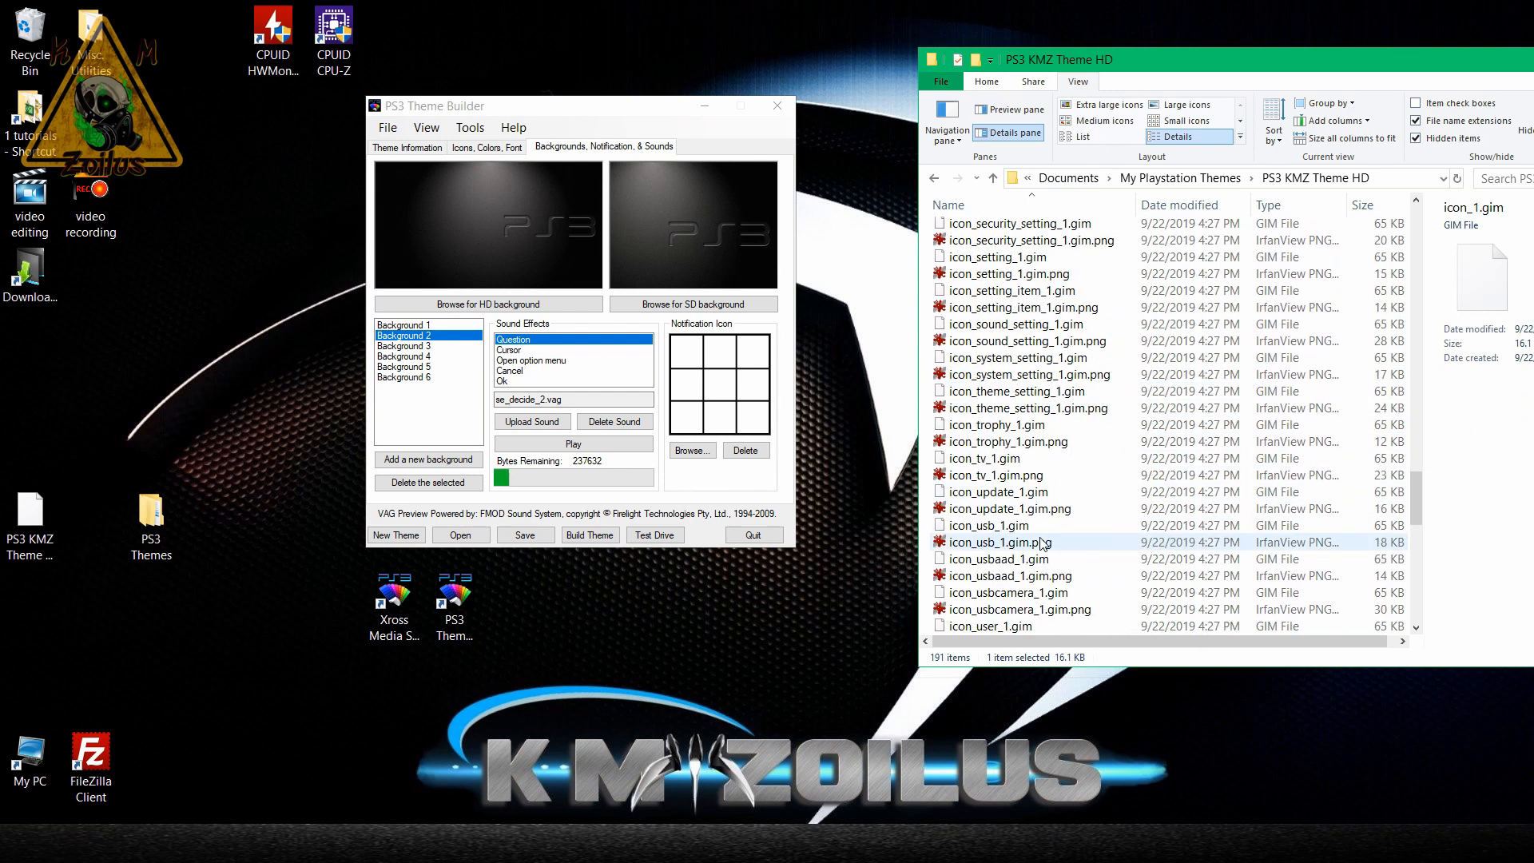
pyautogui.scroll(-10, 1041, 543)
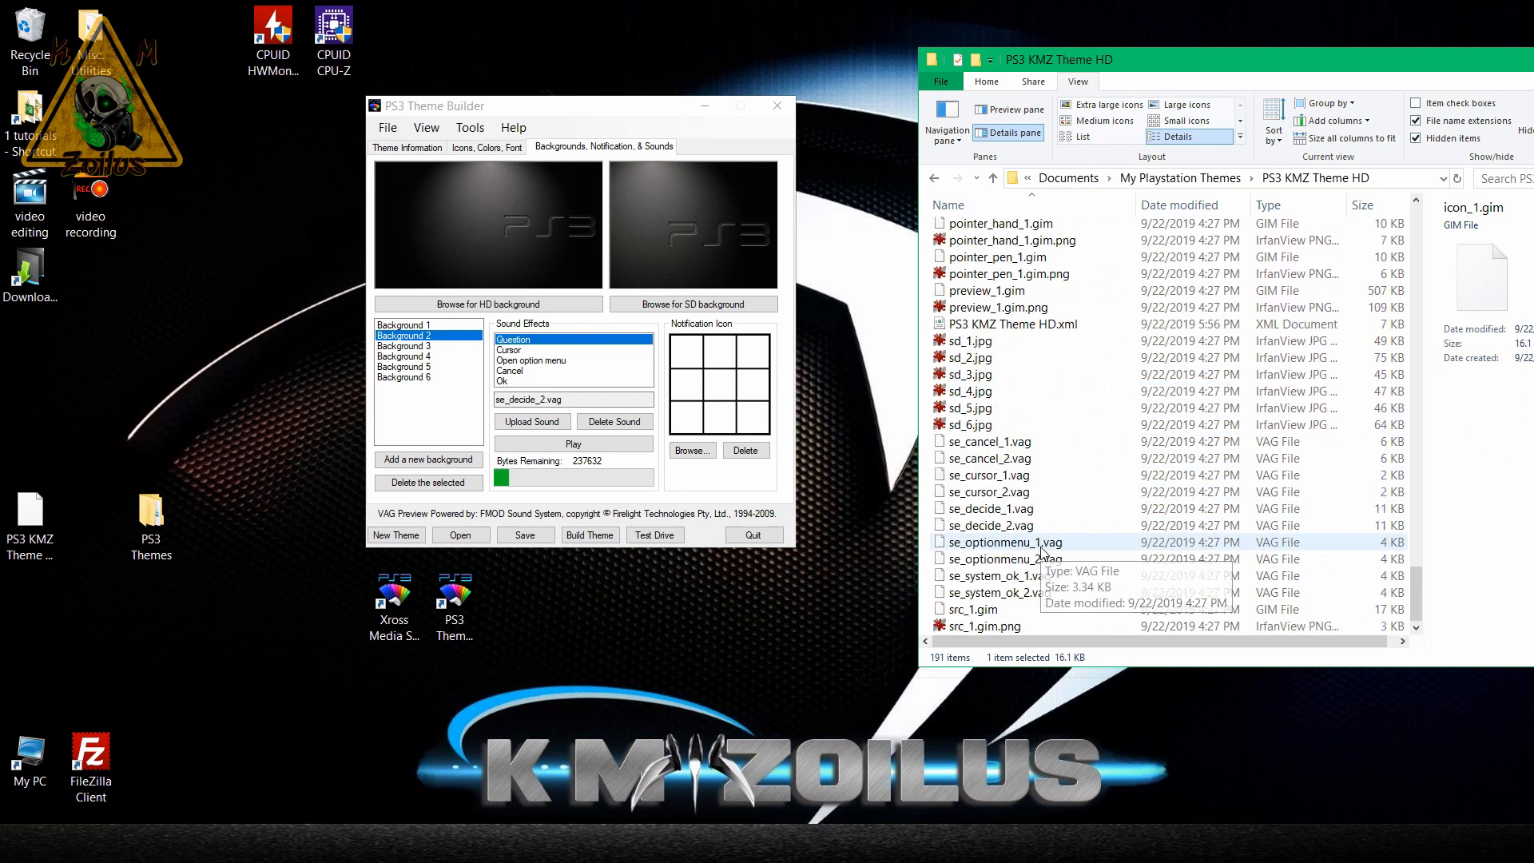
pyautogui.click(1019, 324)
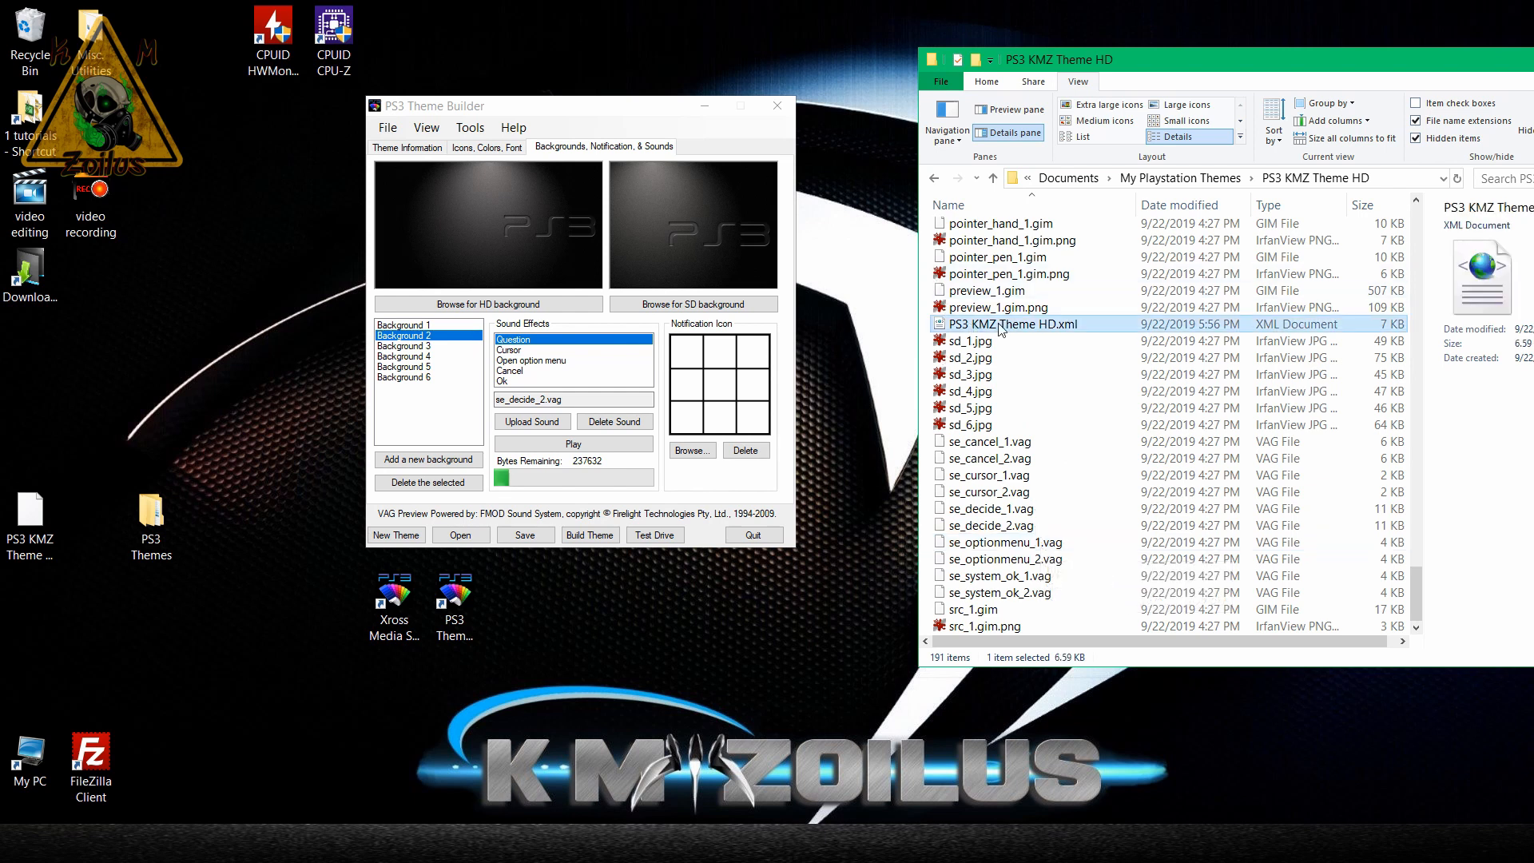
pyautogui.rightClick(1025, 327)
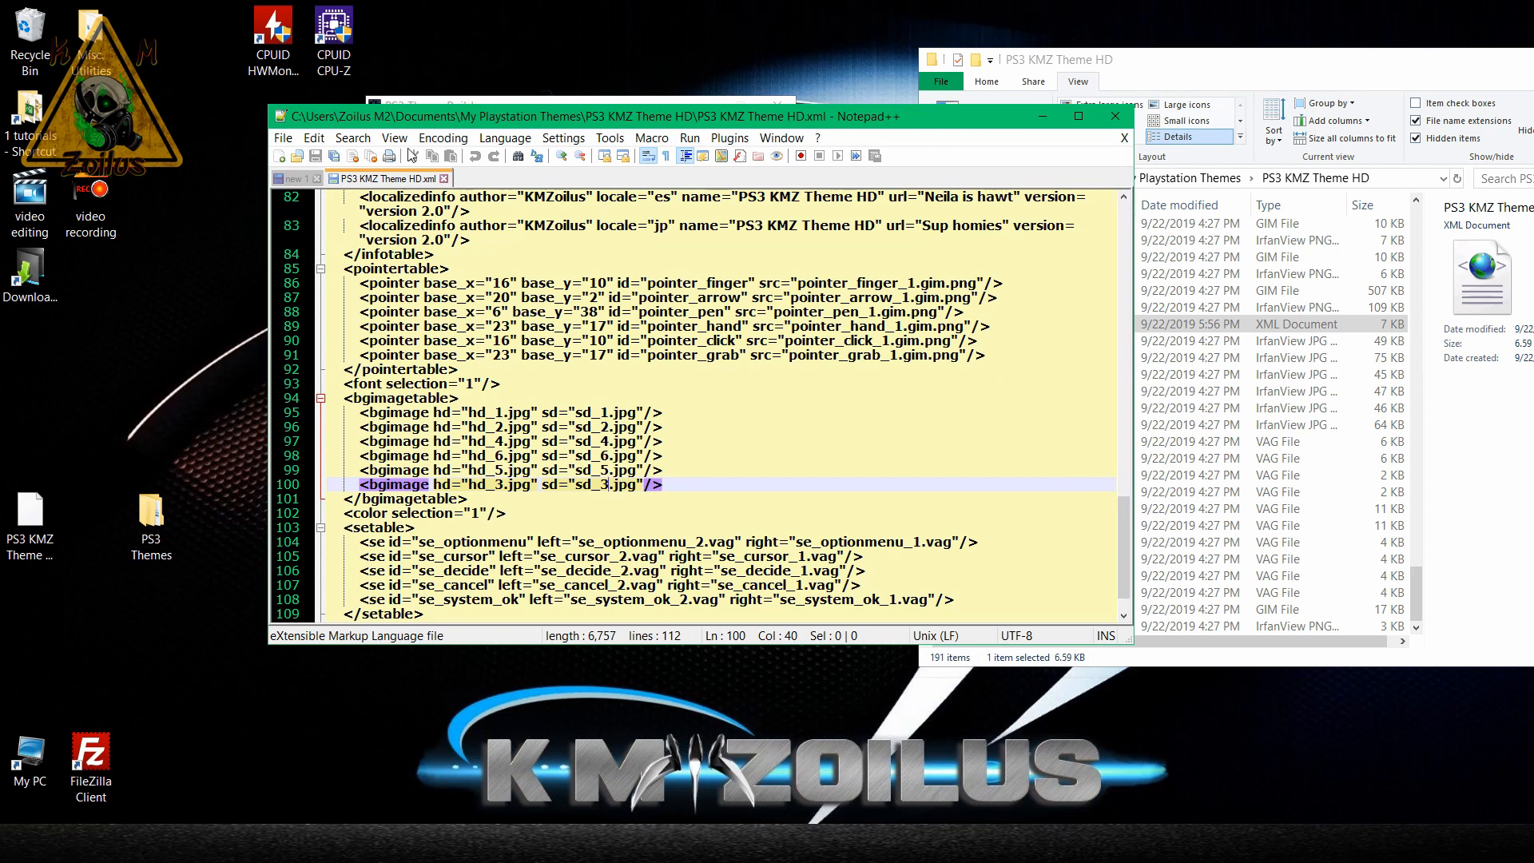
# Search the XML file for ".jpg" to locate the background image entries, closing the search dialog when done.
pyautogui.click(350, 139)
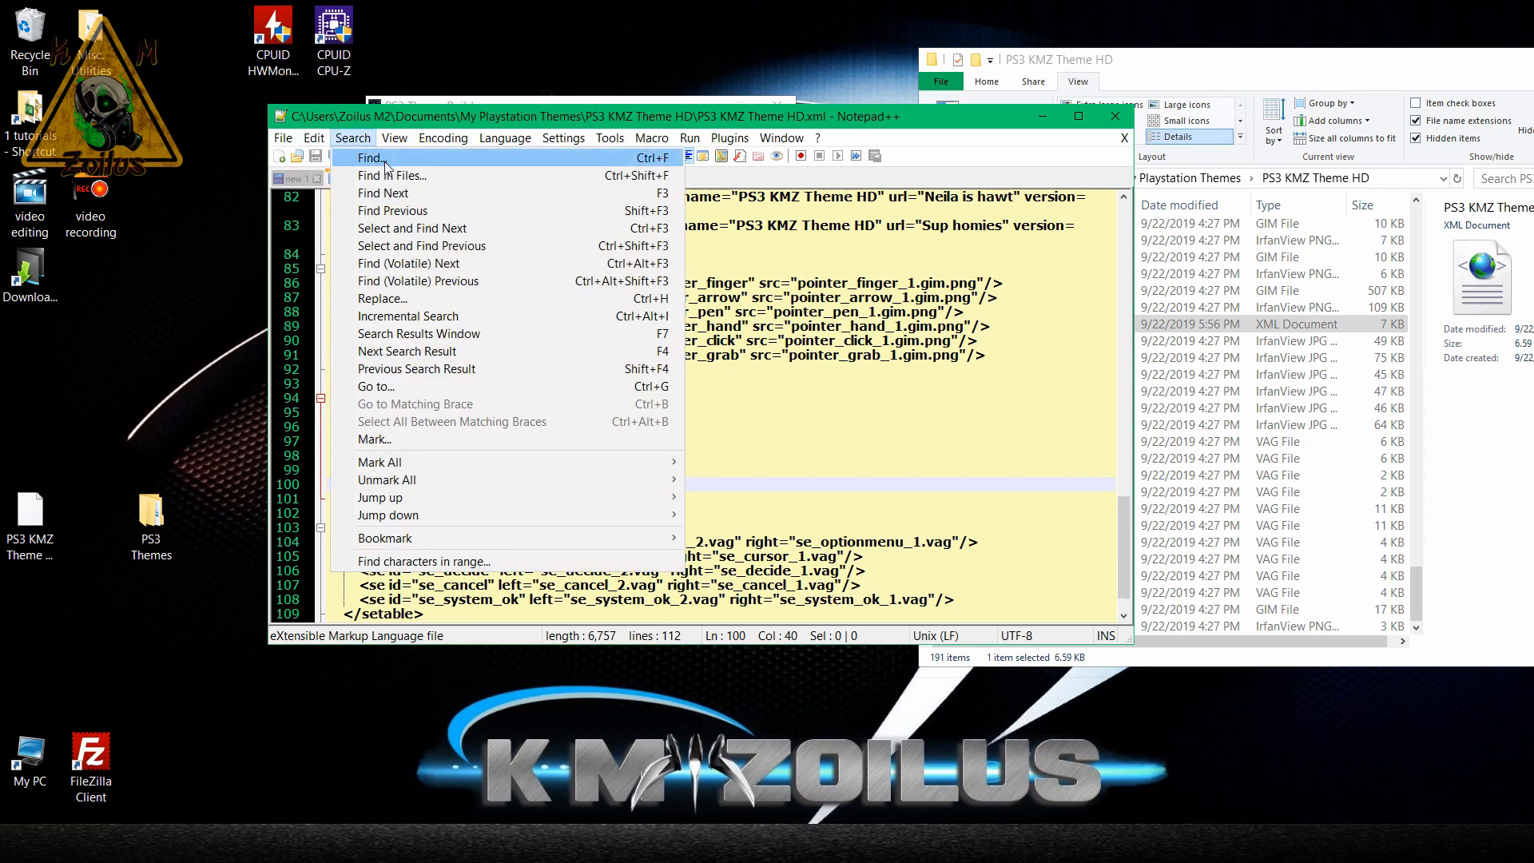
pyautogui.click(370, 158)
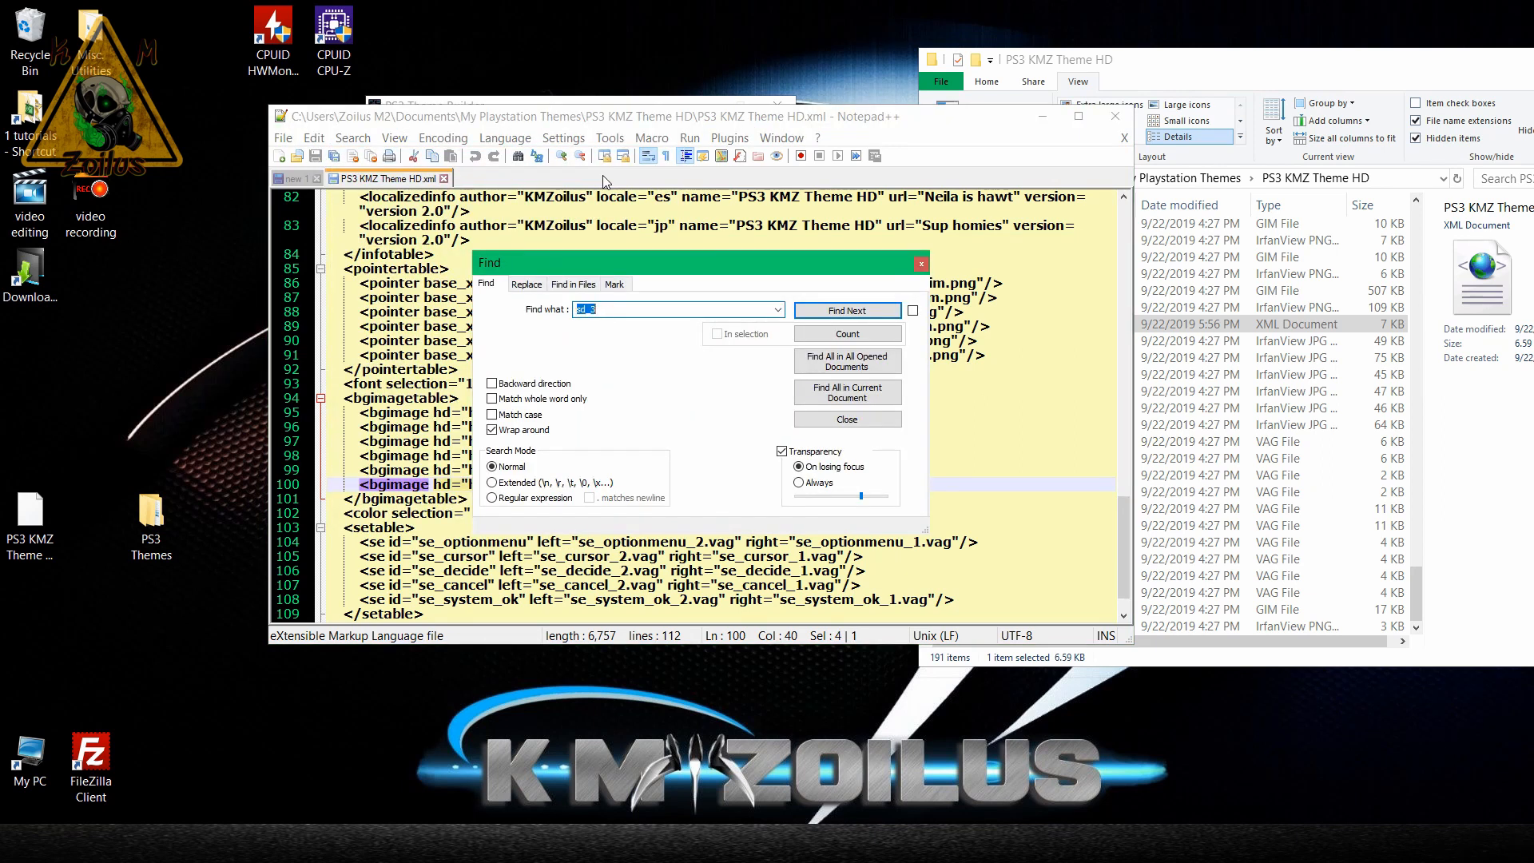
pyautogui.write('.jpg')
pyautogui.press('Return')
pyautogui.click(818, 310)
pyautogui.click(919, 264)
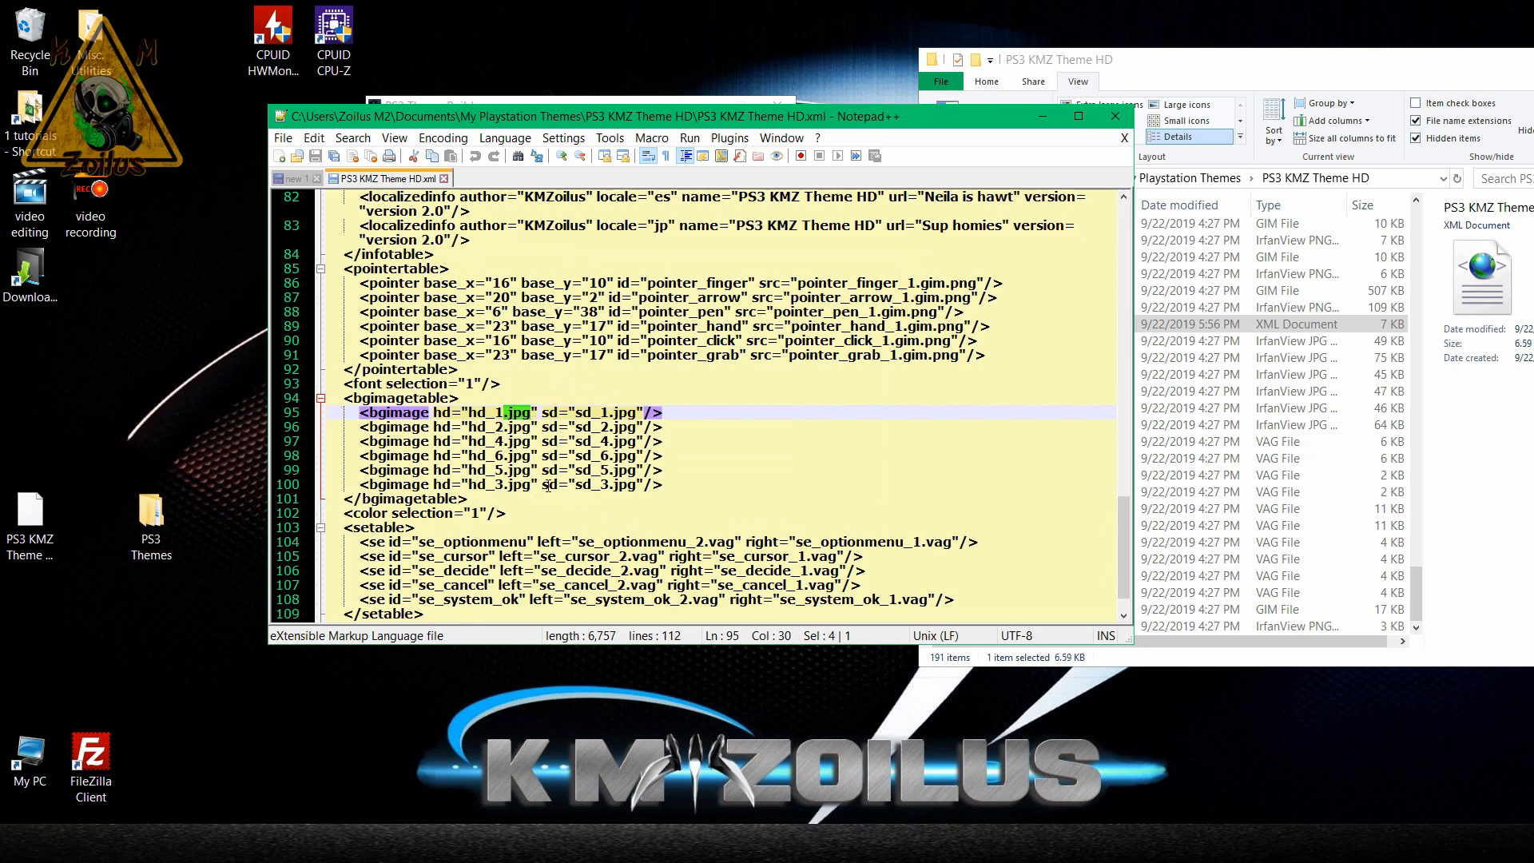
# Examine the order of the HD and SD image file names in the bgimagetable entries on lines 95 to 100.
pyautogui.click(499, 413)
pyautogui.click(497, 426)
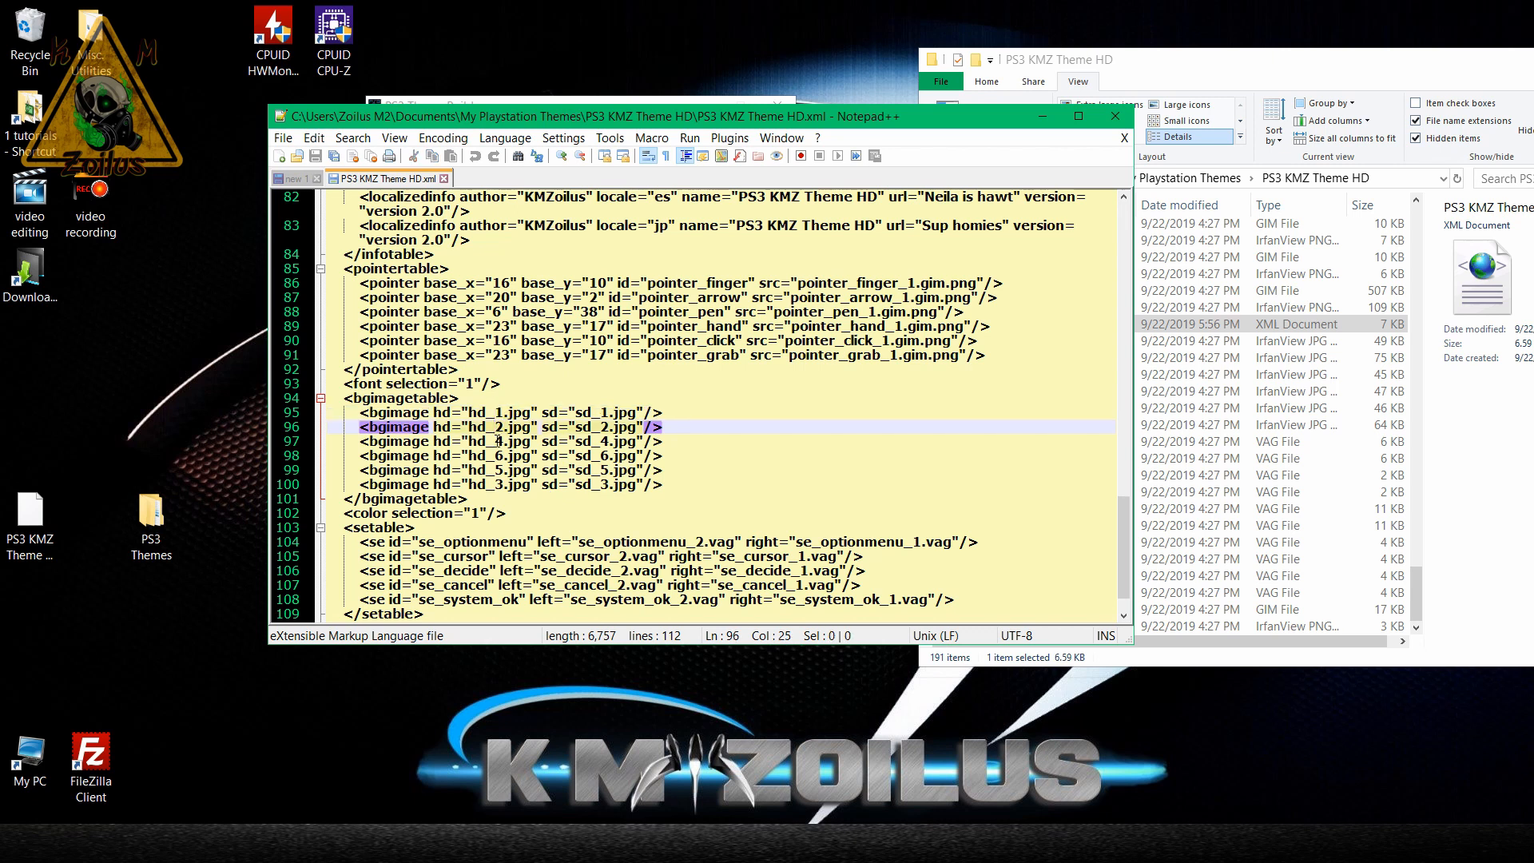
pyautogui.click(497, 441)
pyautogui.click(498, 455)
pyautogui.click(498, 470)
pyautogui.click(497, 484)
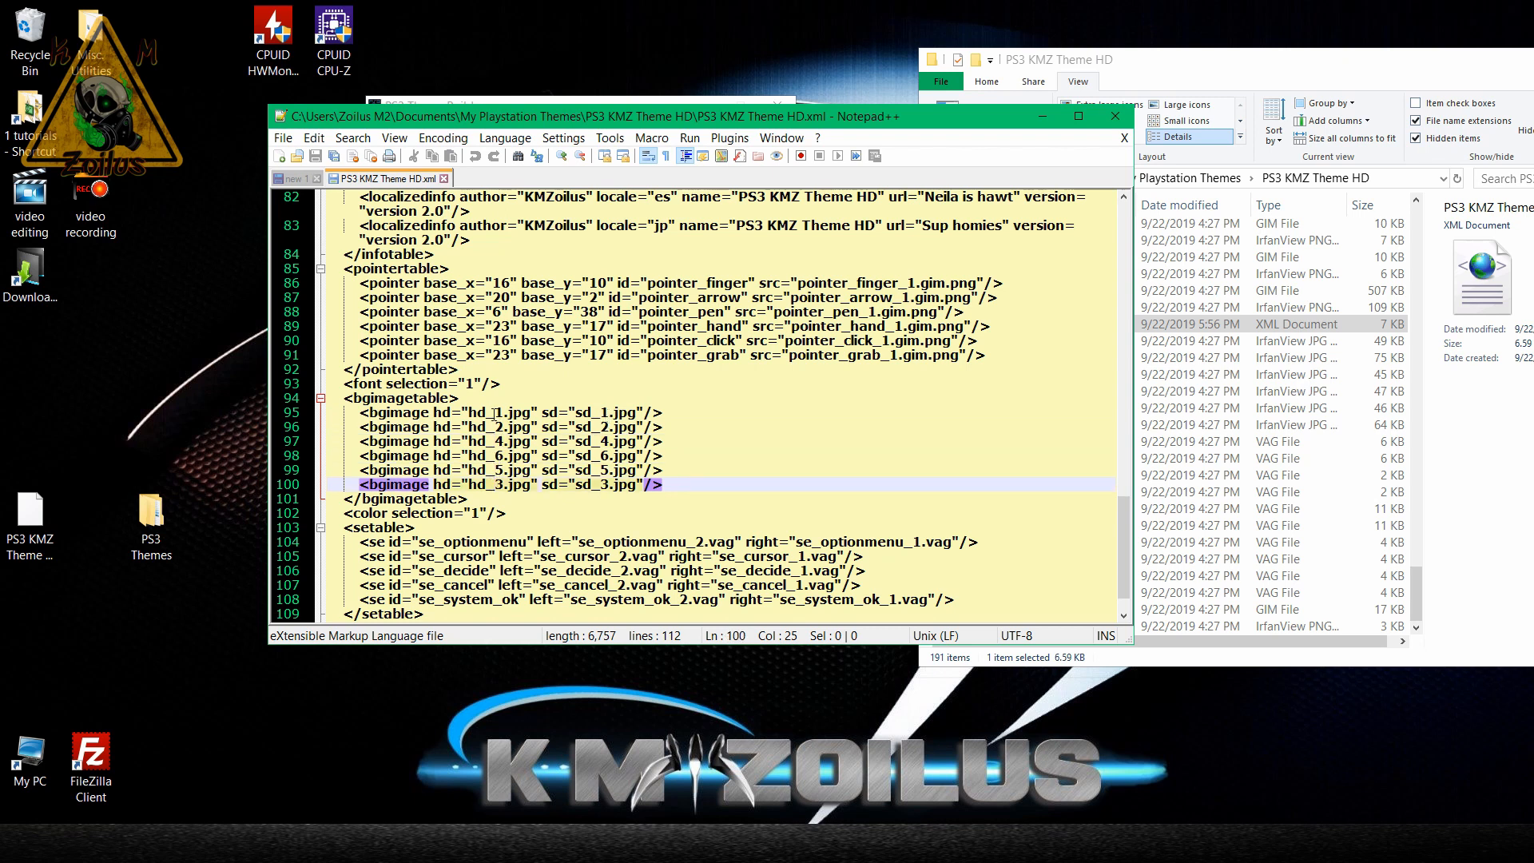
pyautogui.click(595, 412)
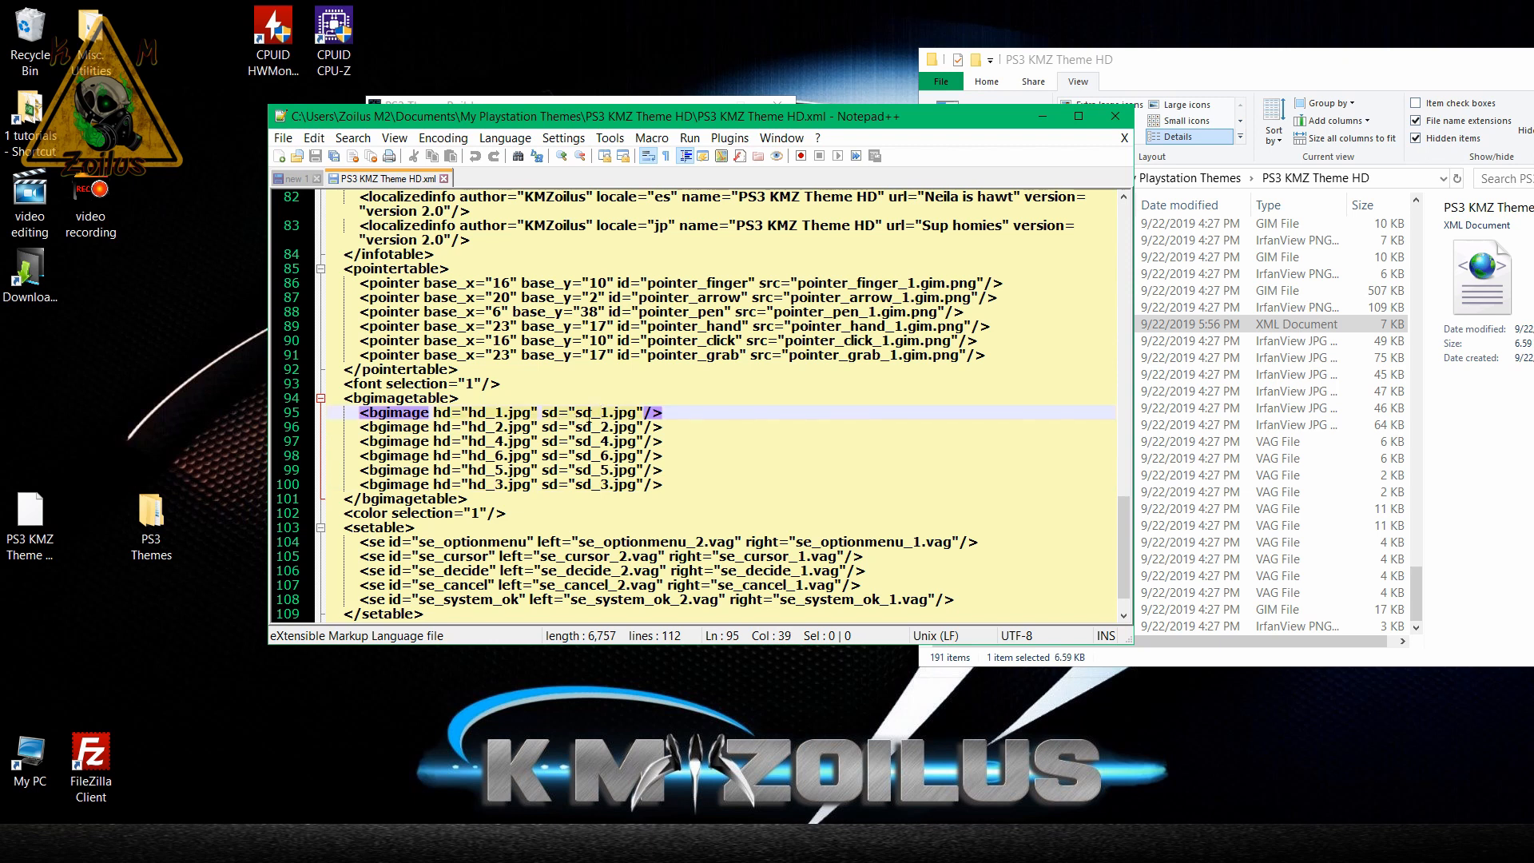
pyautogui.click(601, 426)
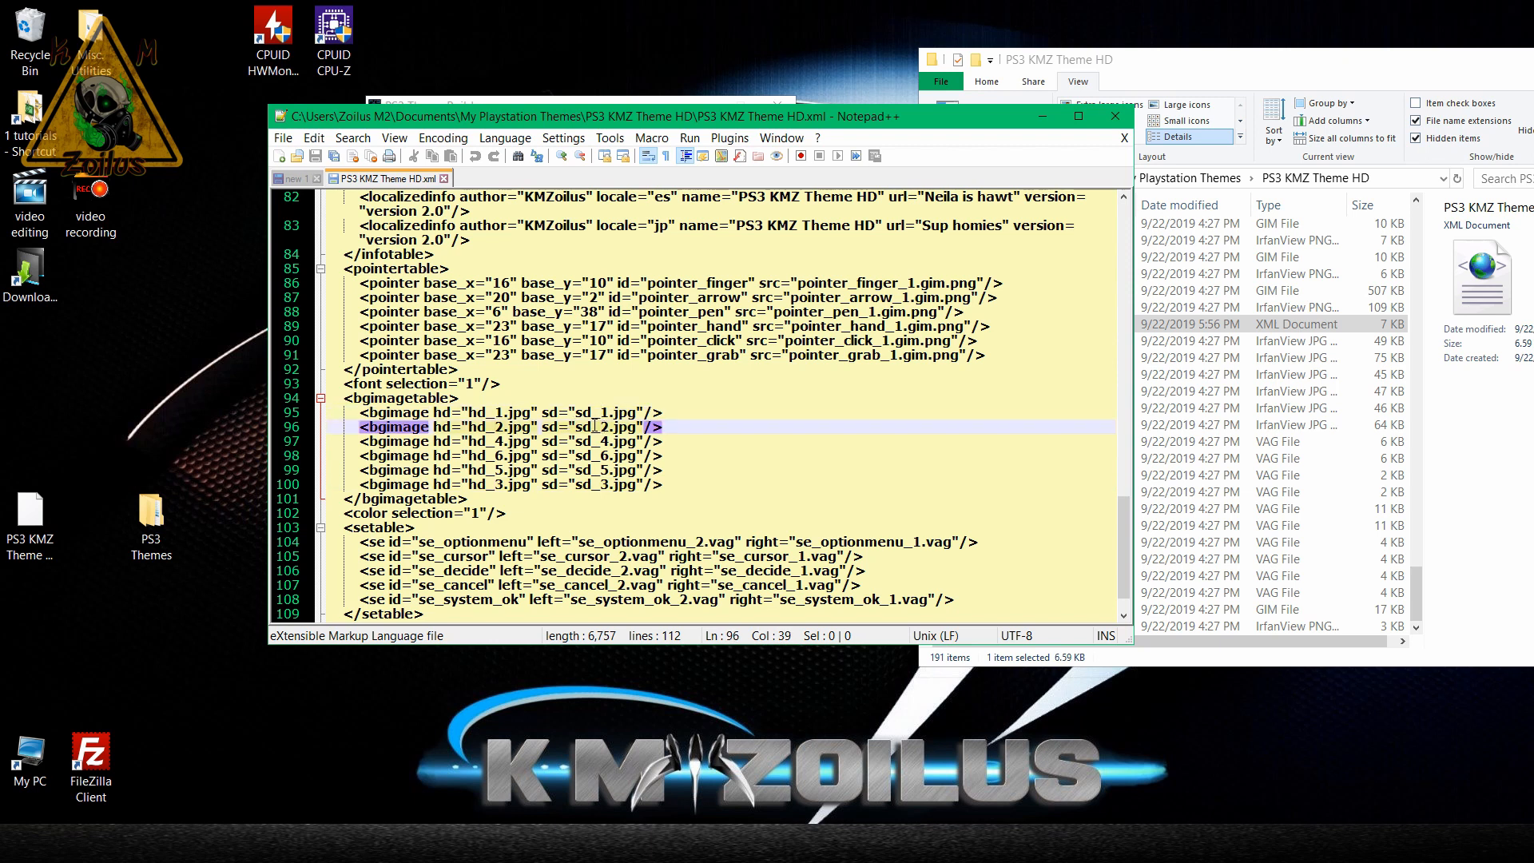
pyautogui.click(600, 441)
pyautogui.click(595, 455)
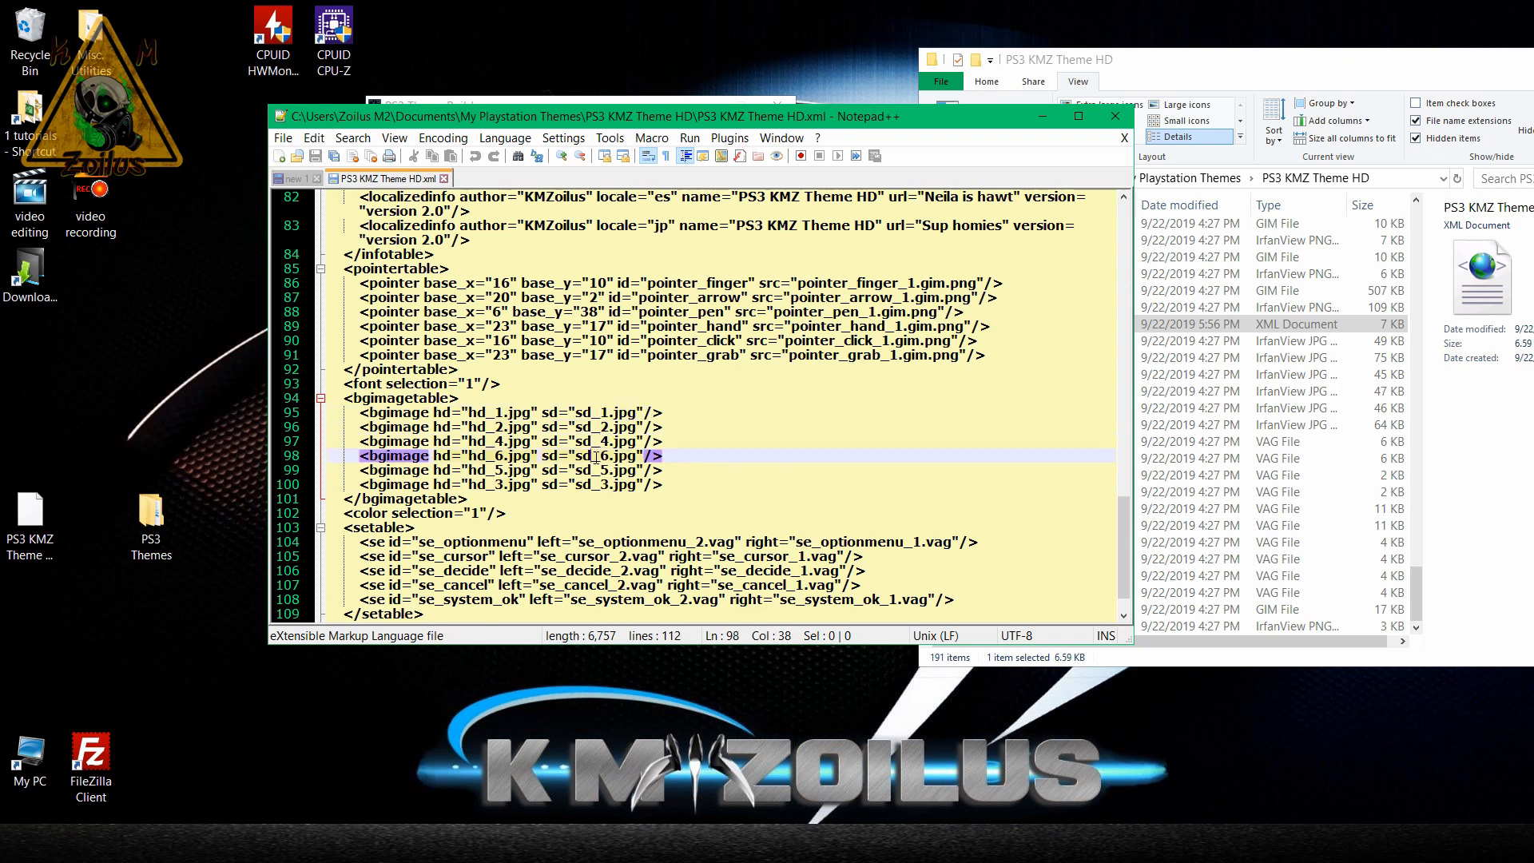
pyautogui.click(600, 470)
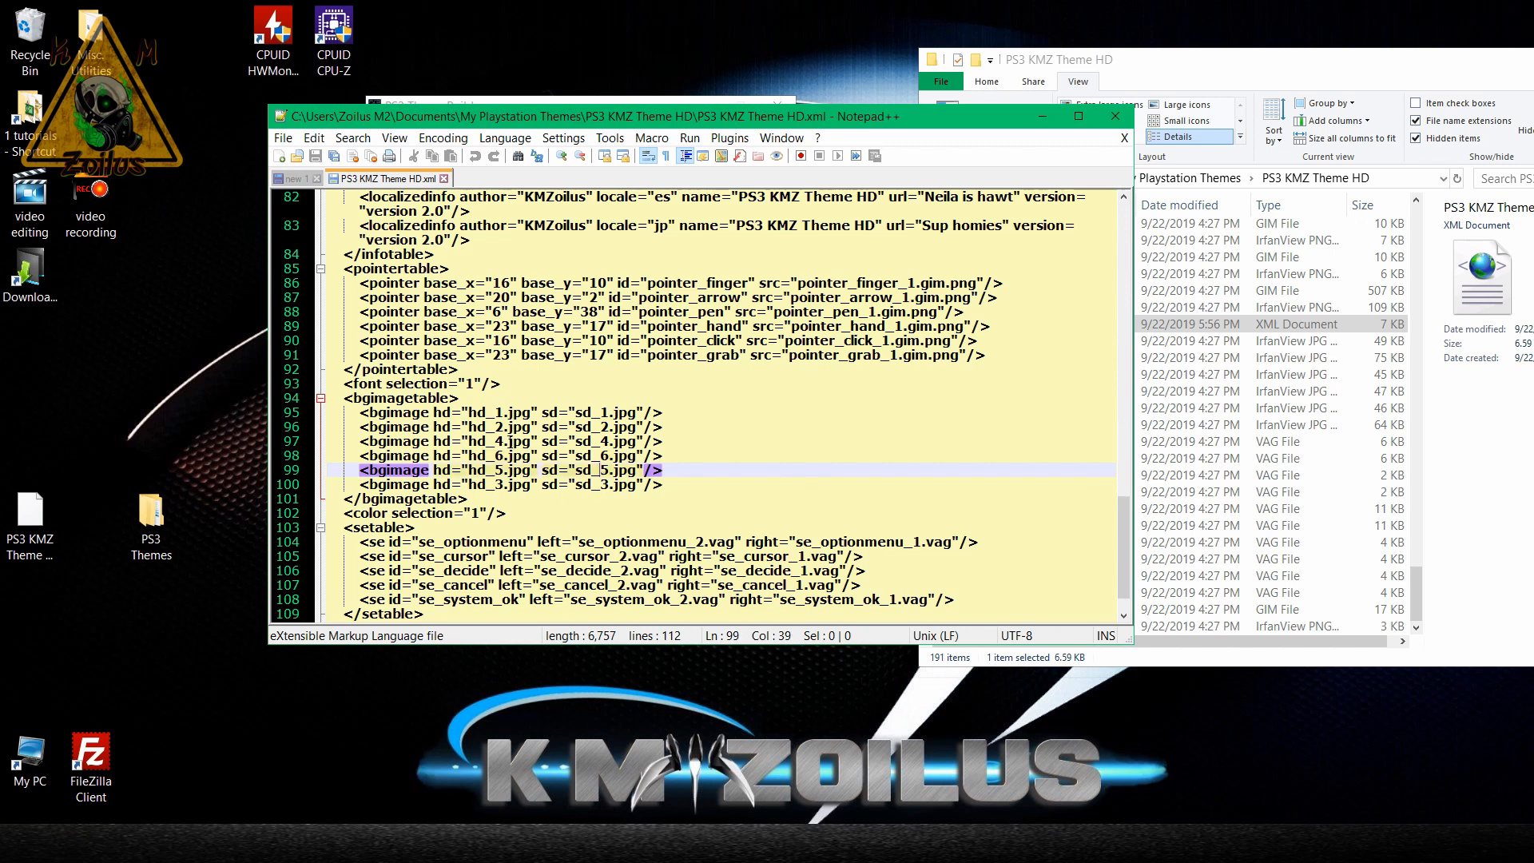
# Change the third bgimage entry, on line 97, to use hd_3.jpg and sd_3.jpg.
pyautogui.click(503, 441)
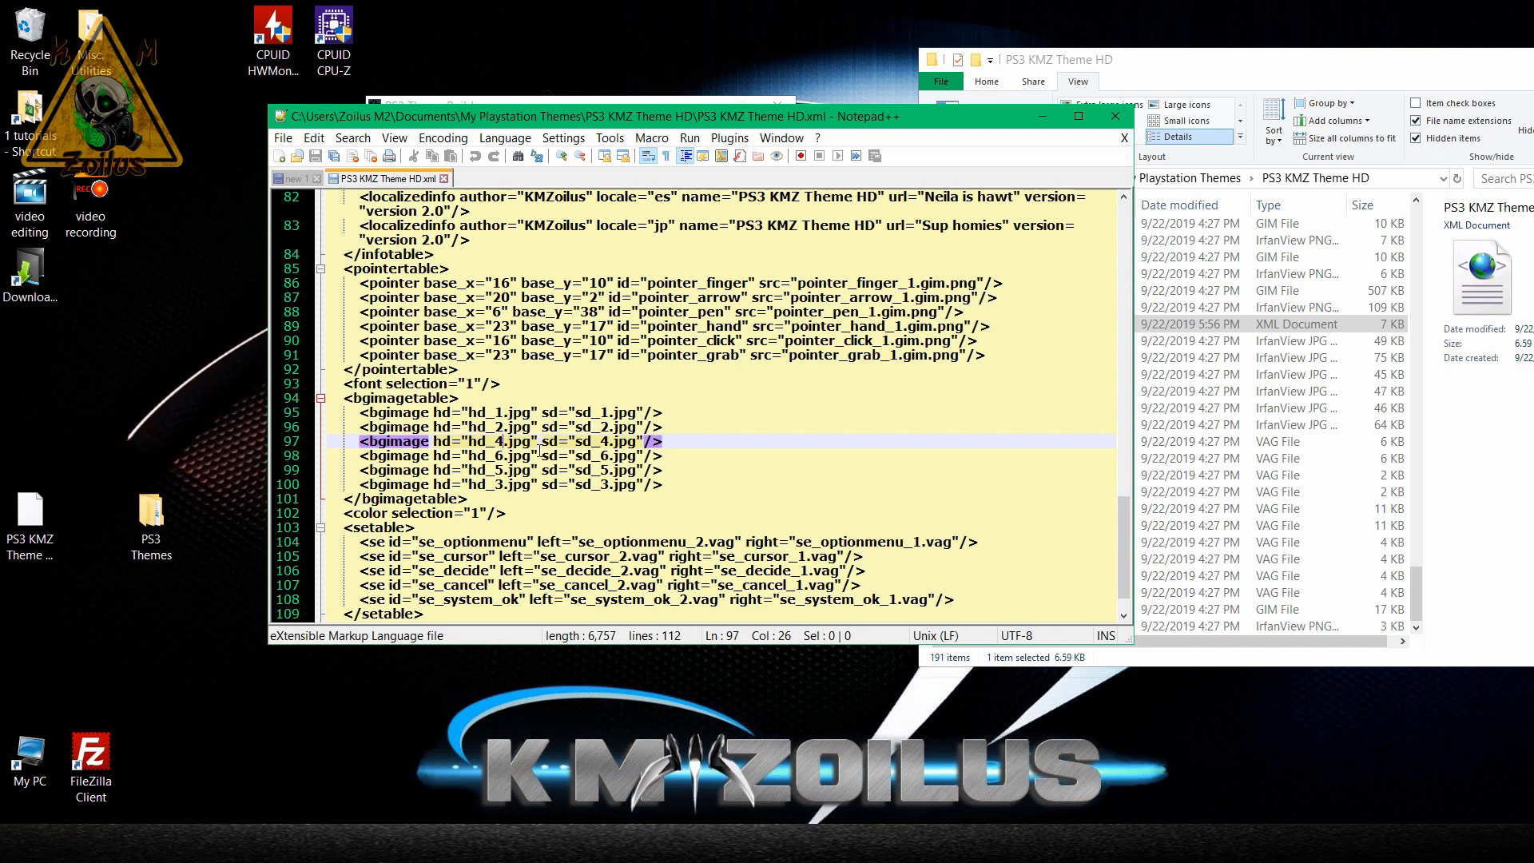
pyautogui.press('BackSpace')
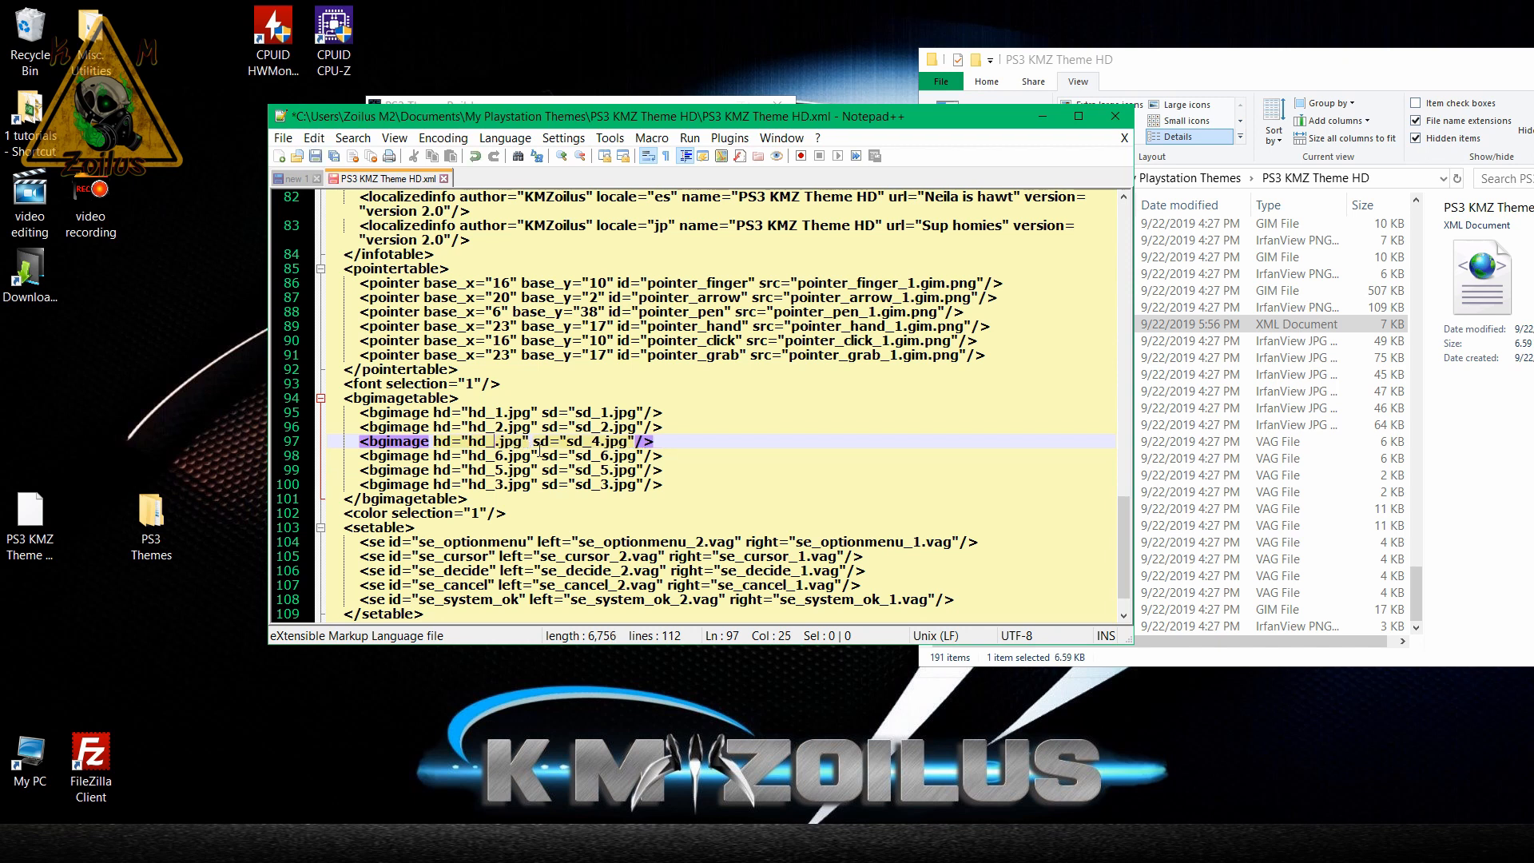
pyautogui.write('3')
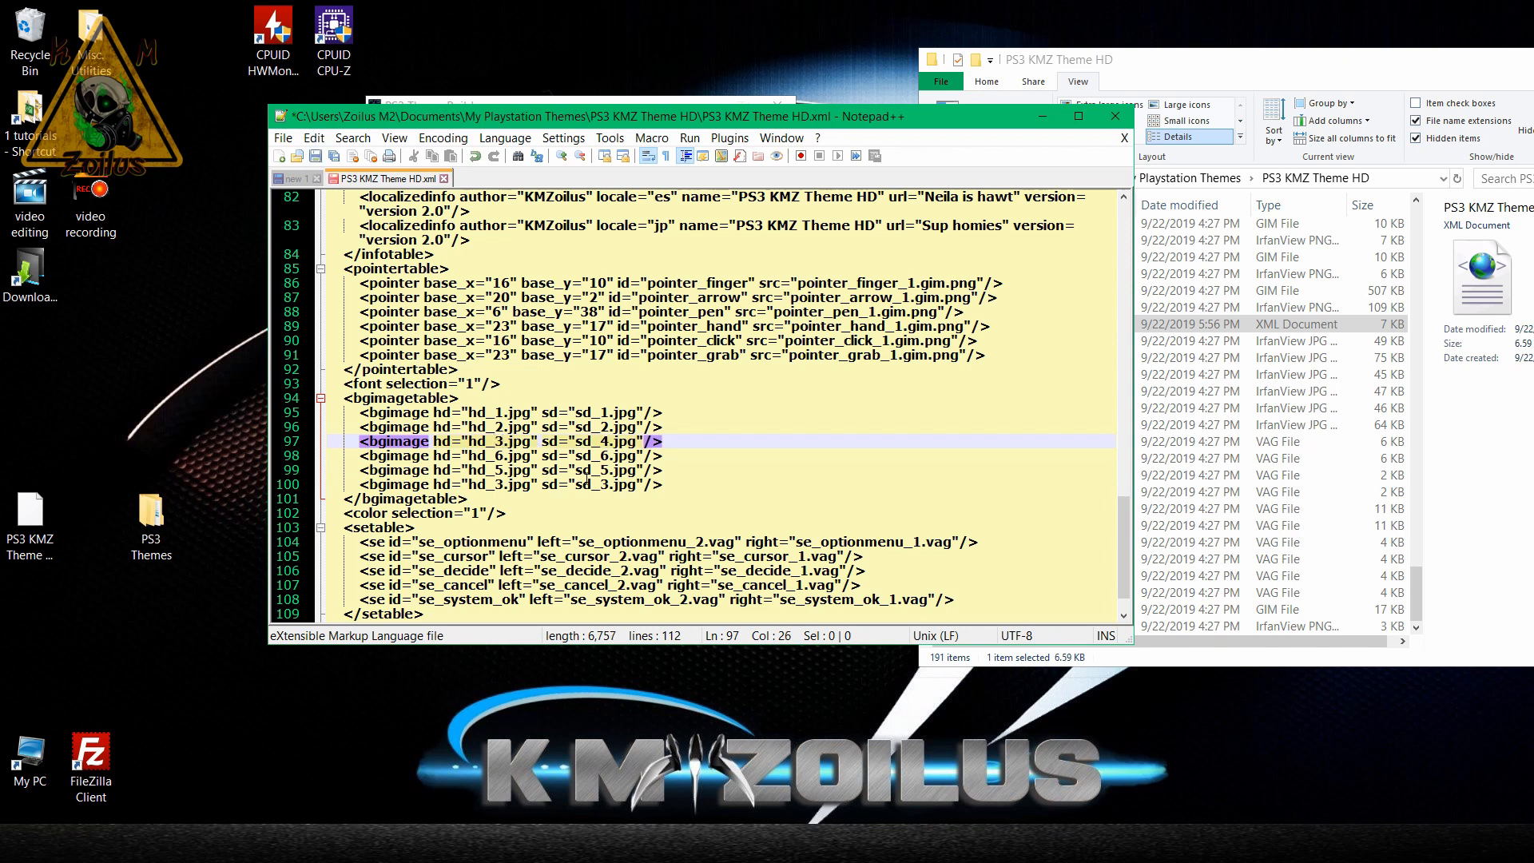
pyautogui.click(607, 441)
pyautogui.press('BackSpace')
pyautogui.write('3')
# Change the fourth bgimage entry, on line 98, to use hd_4.jpg and sd_4.jpg.
pyautogui.click(500, 456)
pyautogui.press('BackSpace')
pyautogui.write('4')
pyautogui.click(603, 456)
pyautogui.press('Delete')
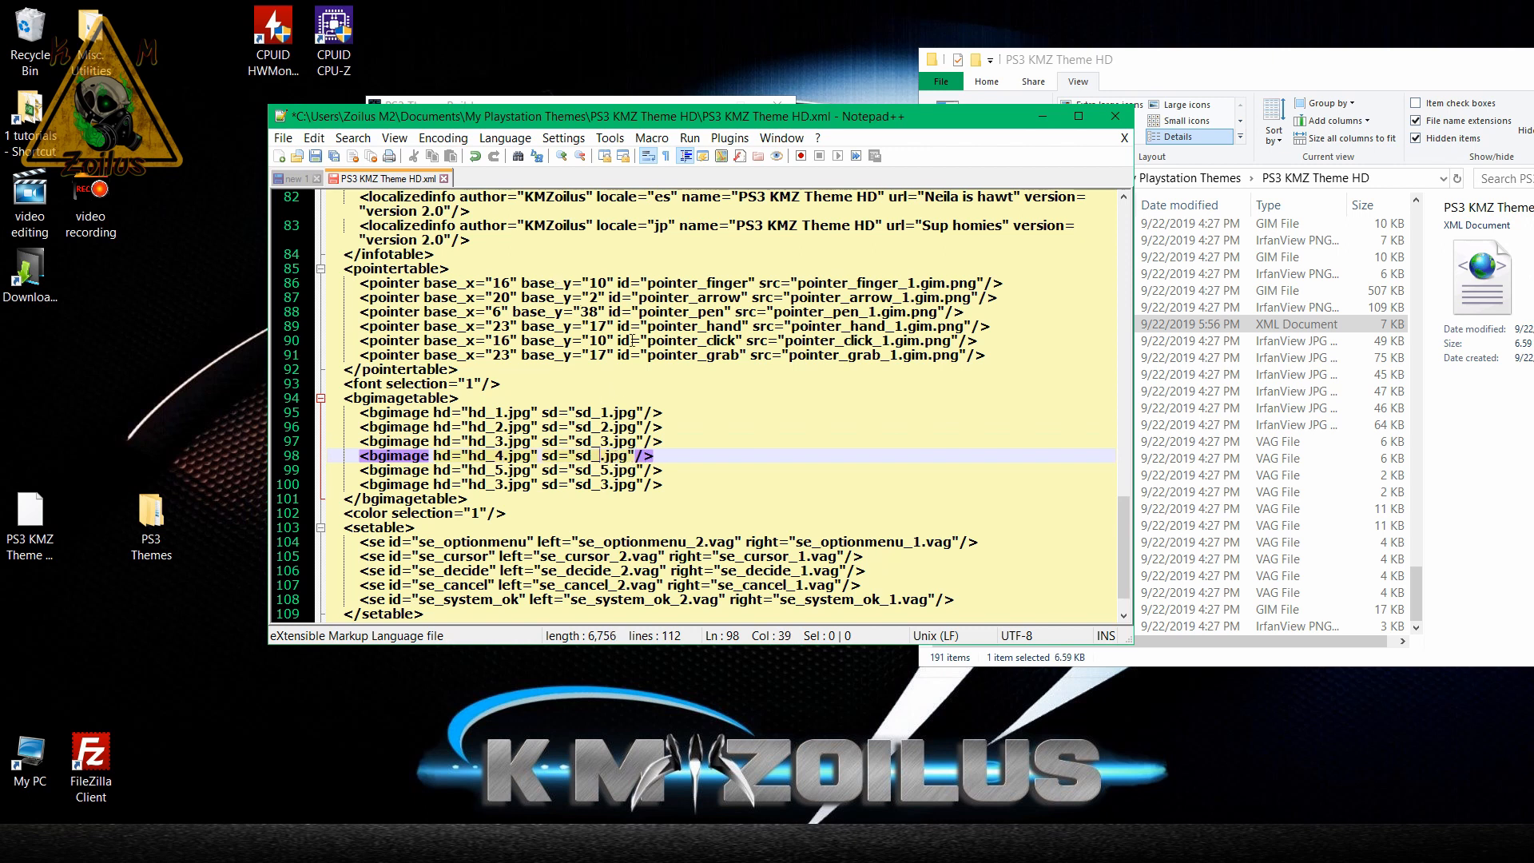
pyautogui.write('4')
# Change the sixth bgimage entry, on line 100, to use hd_6.jpg and sd_6.jpg.
pyautogui.click(508, 472)
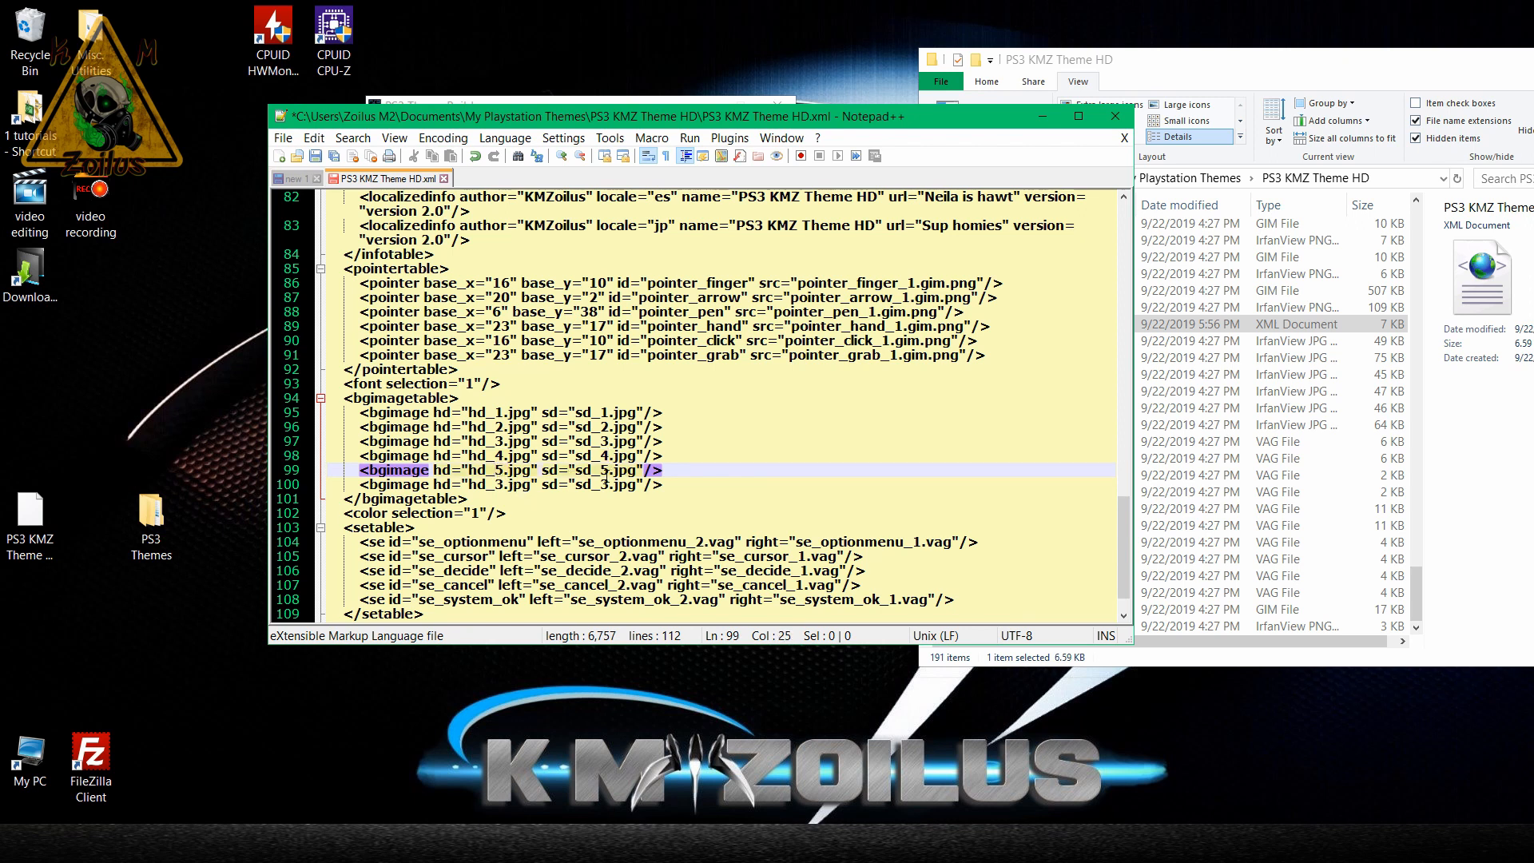
pyautogui.click(506, 483)
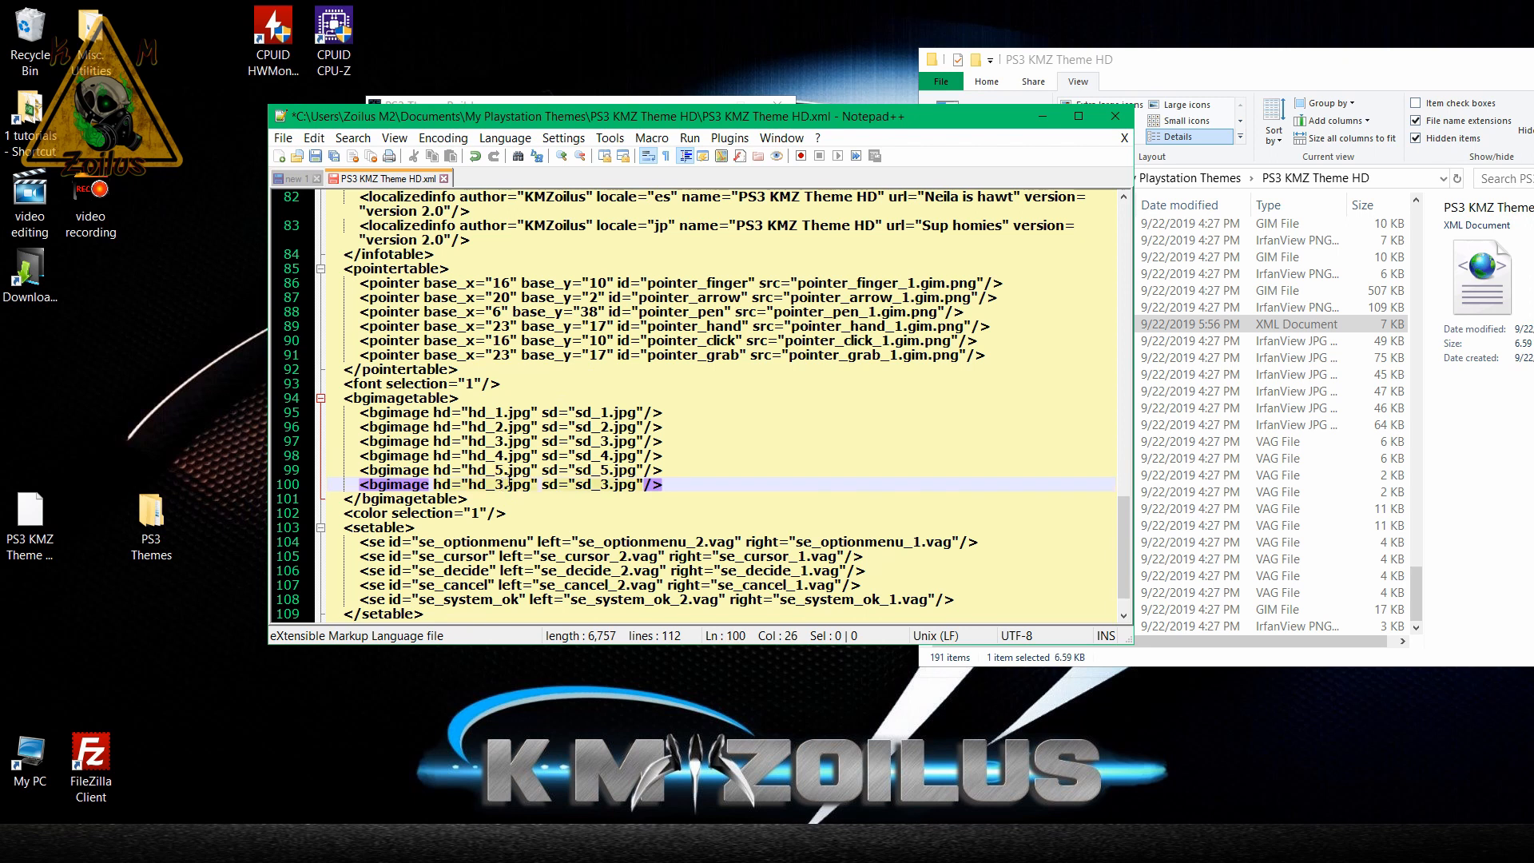
pyautogui.press('BackSpace')
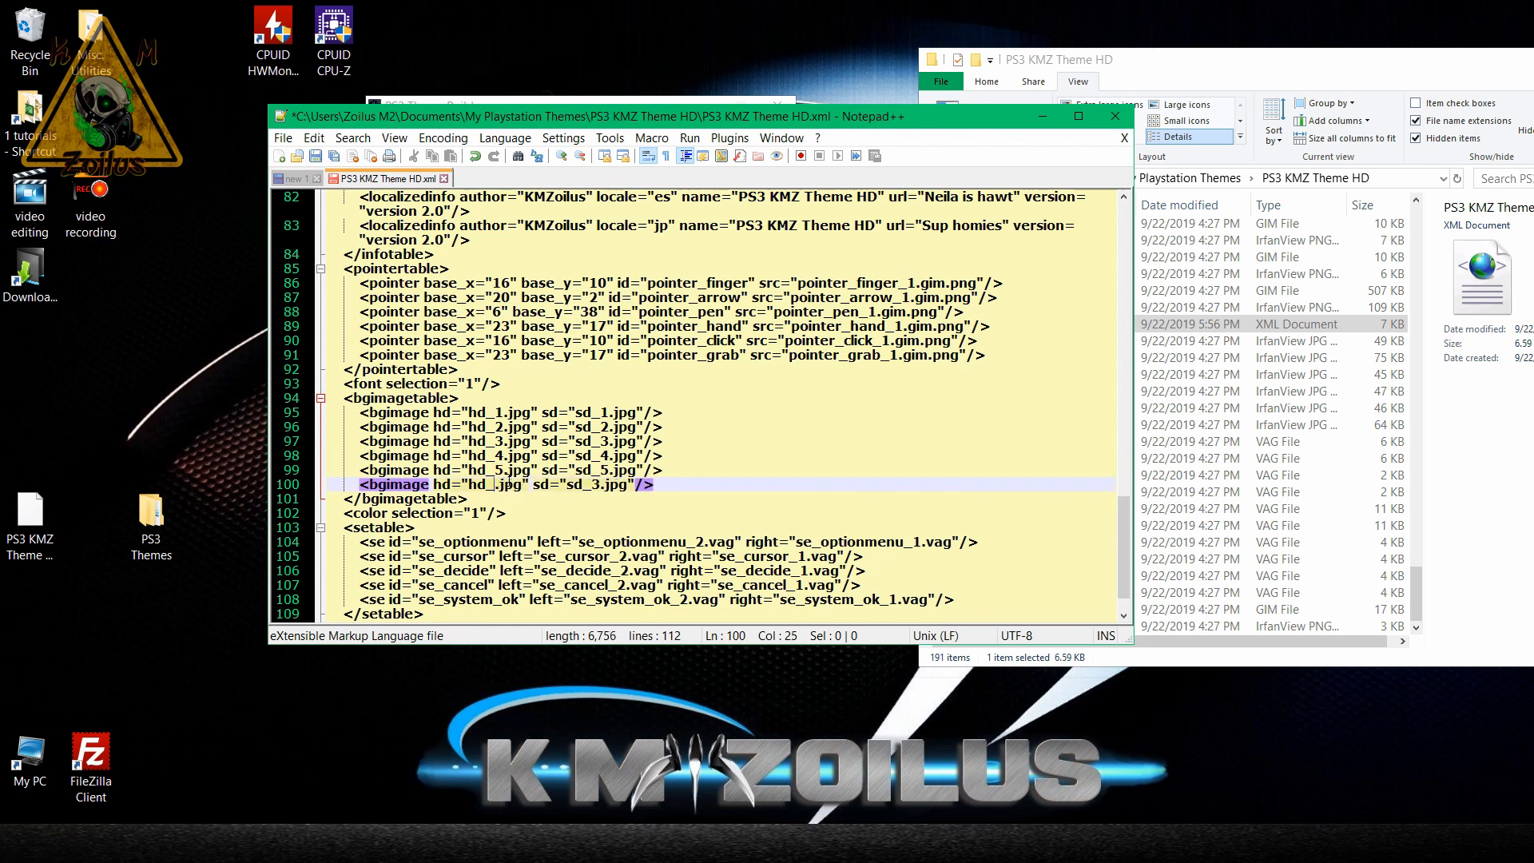
pyautogui.write('6')
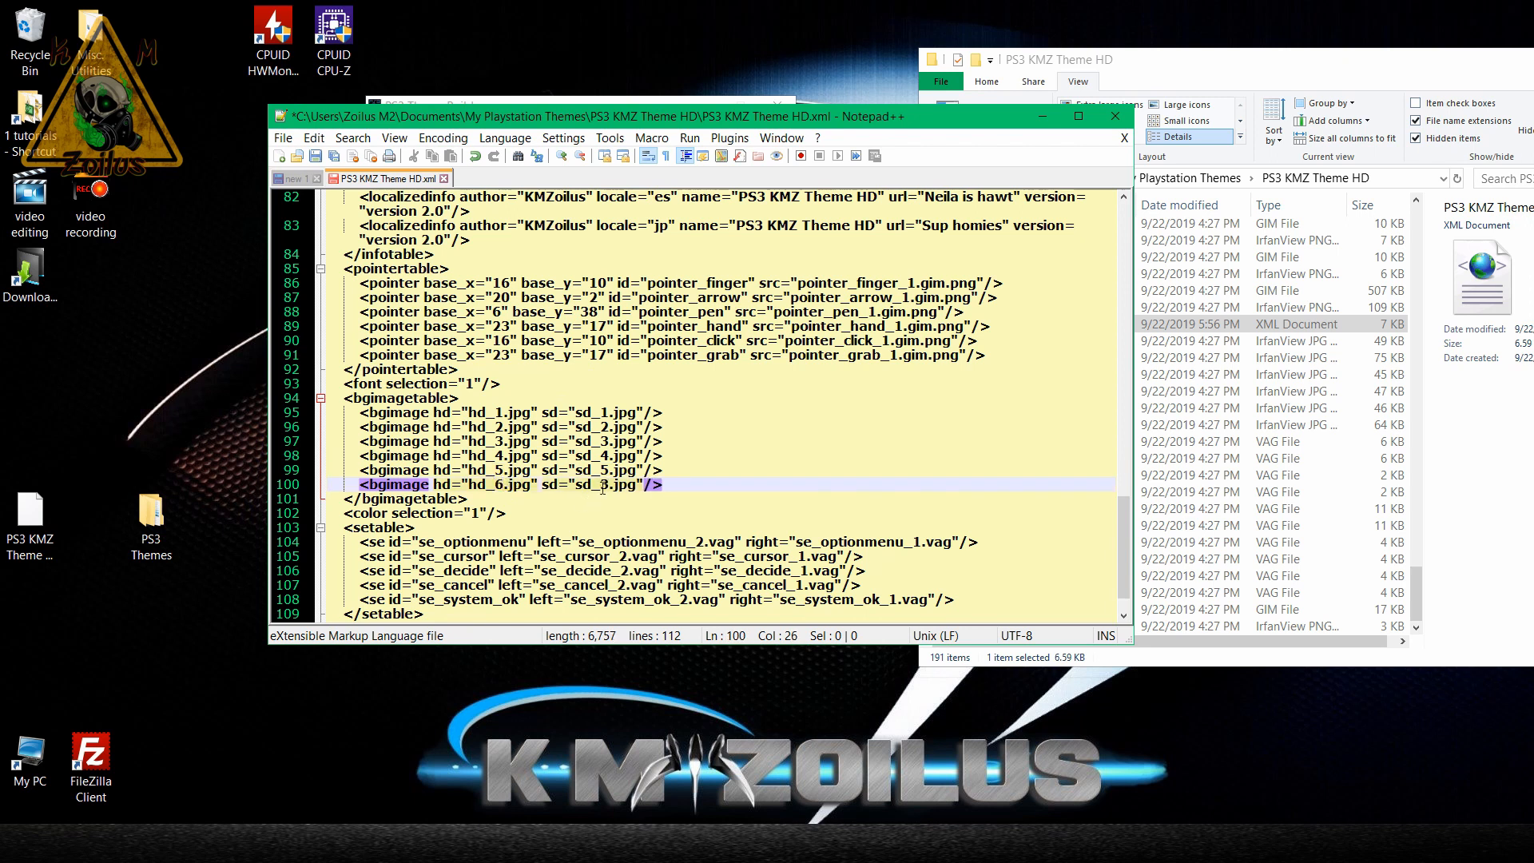
pyautogui.press('BackSpace')
pyautogui.write('6')
# Save the edited PS3 KMZ Theme HD.xml and close the text editor.
pyautogui.click(500, 411)
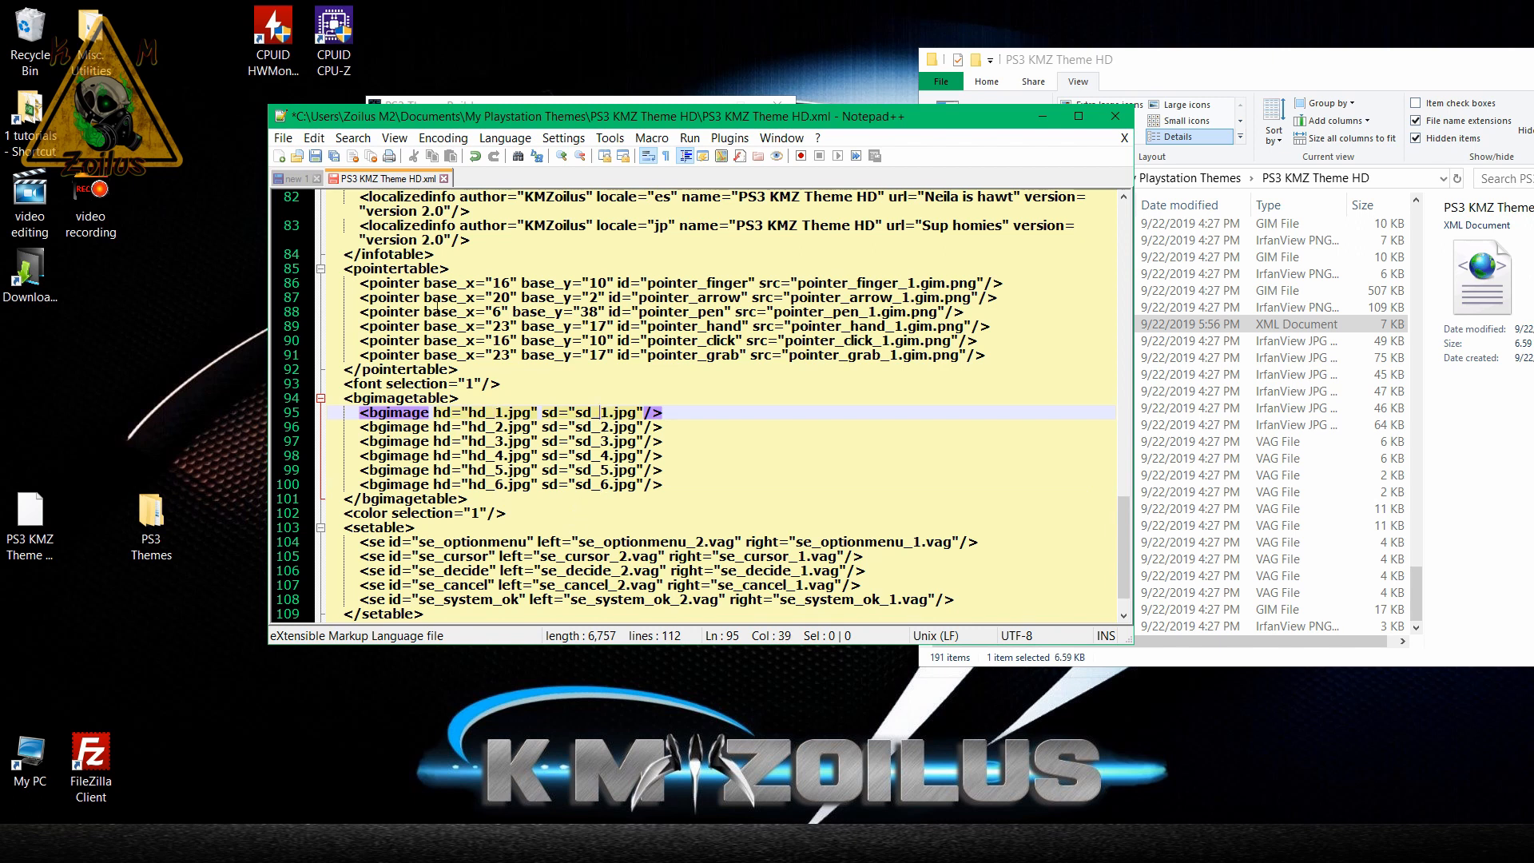
pyautogui.click(317, 157)
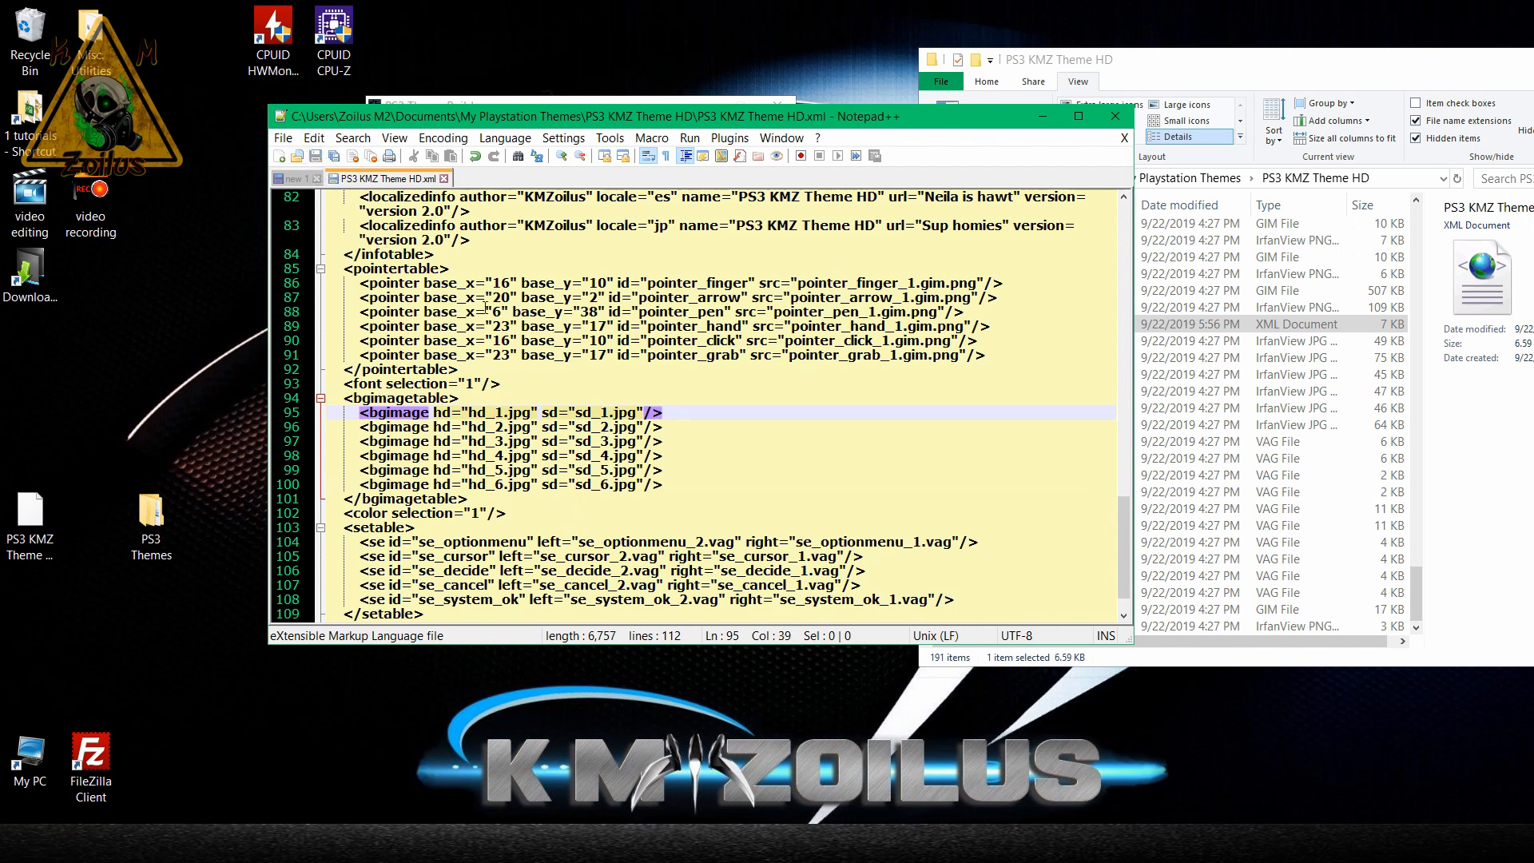
pyautogui.click(1119, 123)
pyautogui.click(1118, 122)
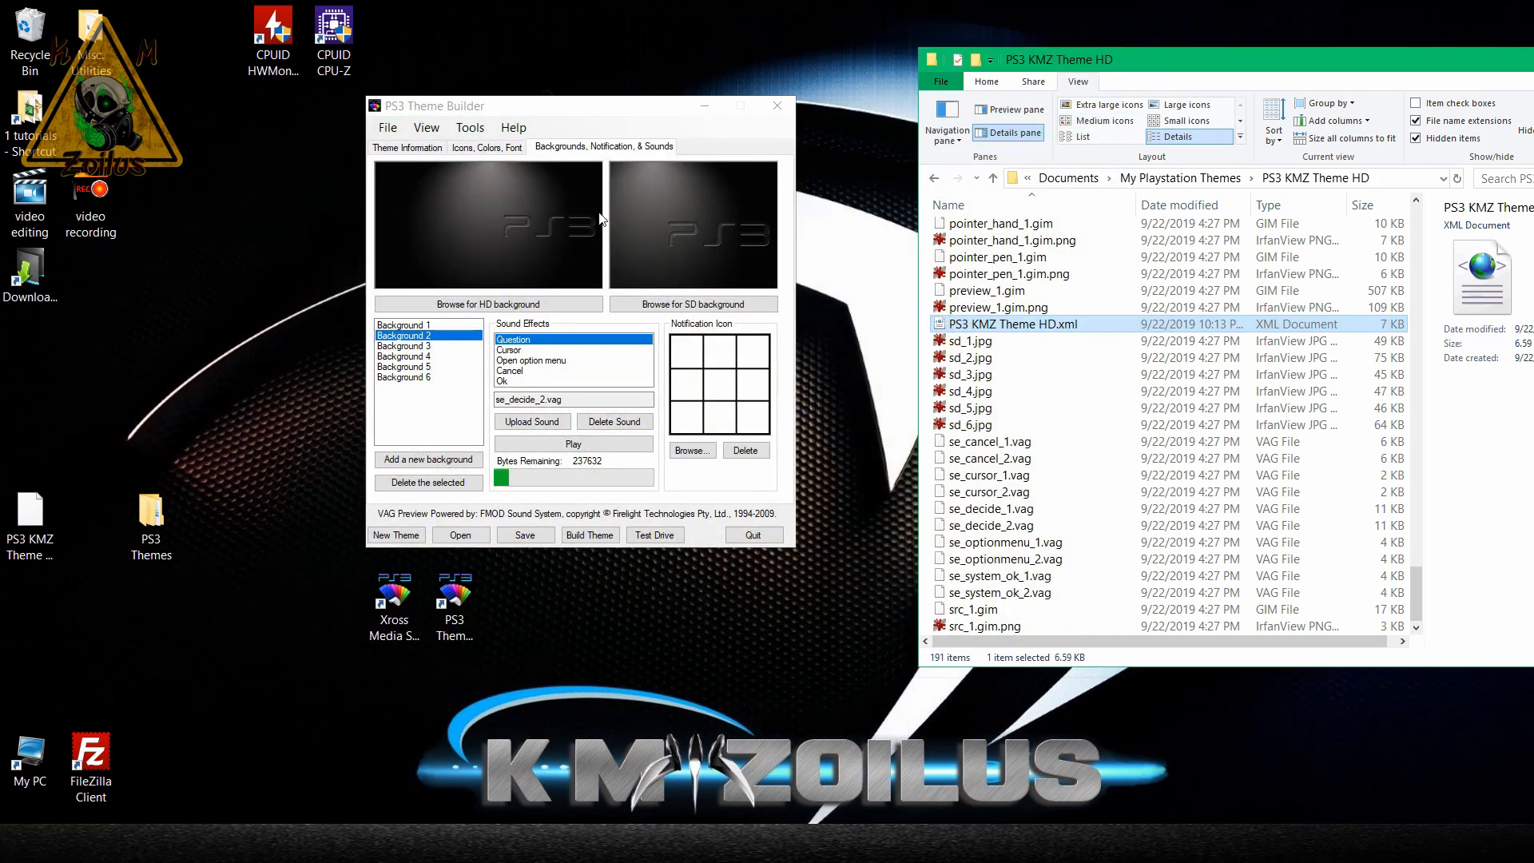
# Check the theme's background list in PS3 Theme Builder by previewing Background 3.
pyautogui.click(485, 148)
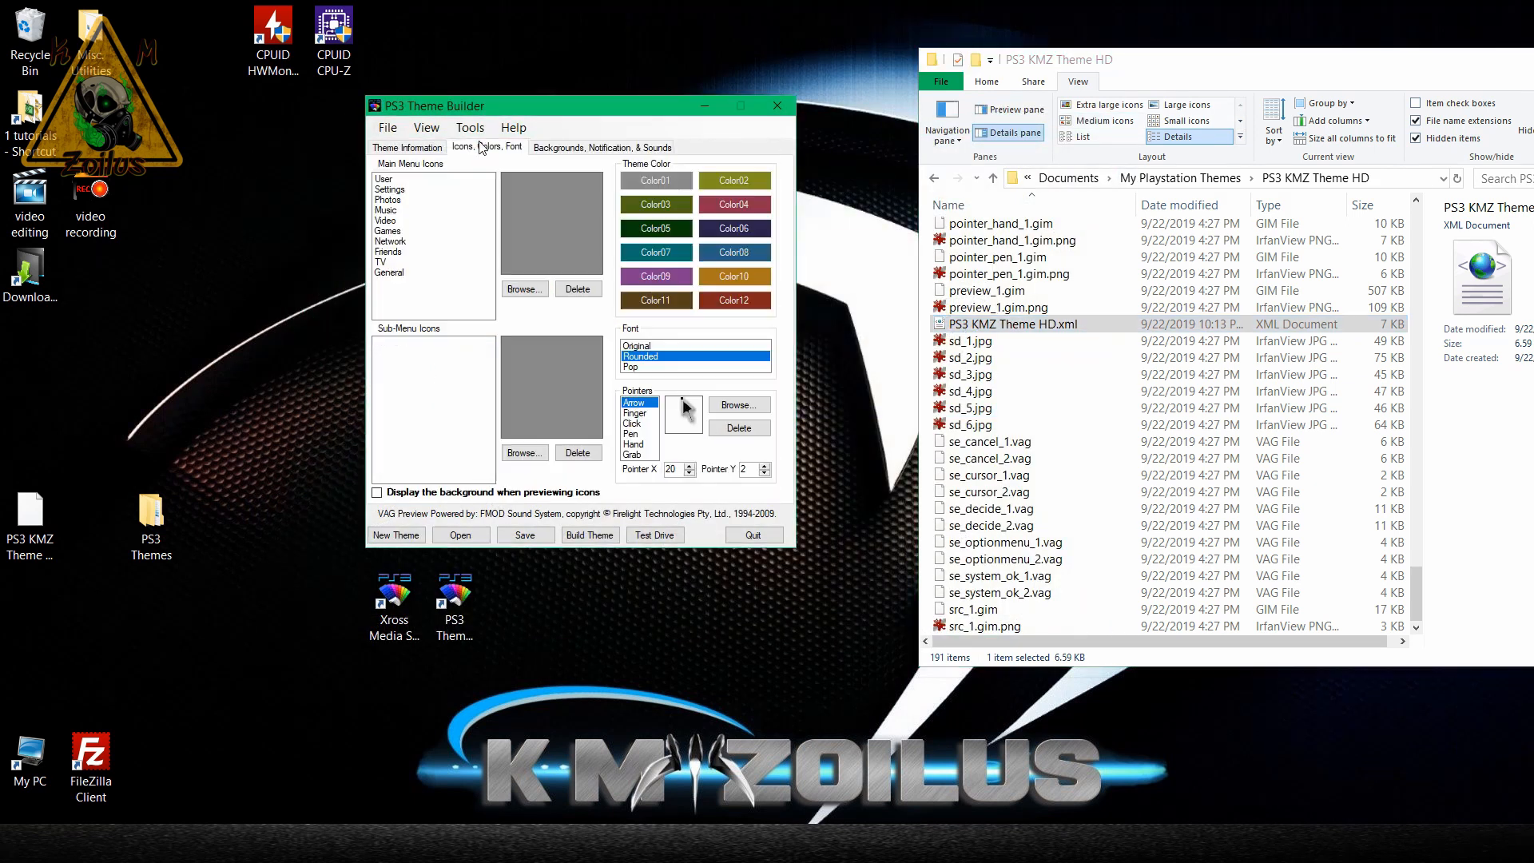
pyautogui.click(549, 152)
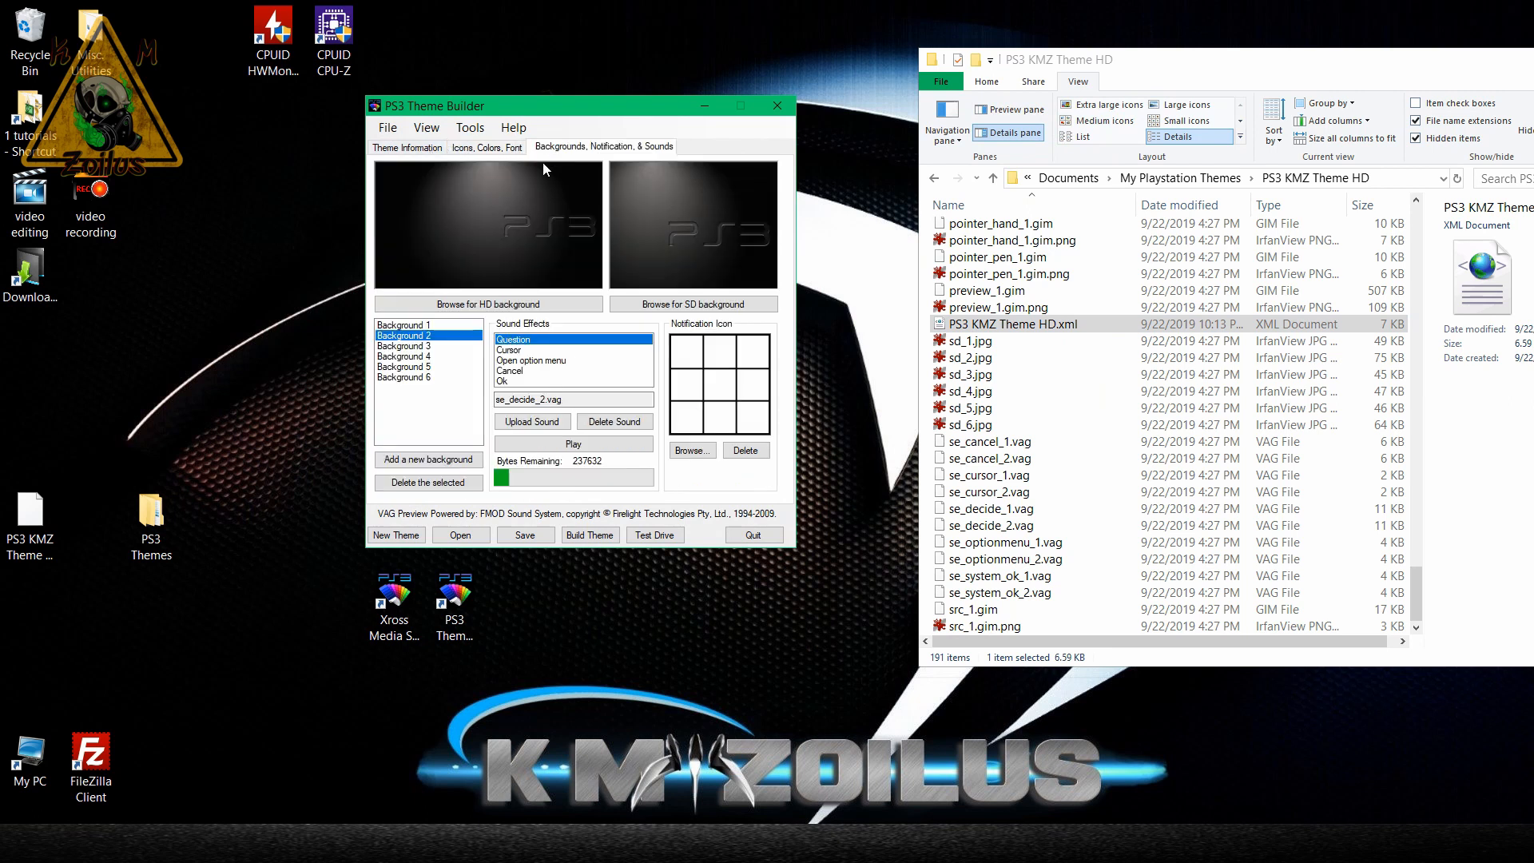
pyautogui.click(418, 346)
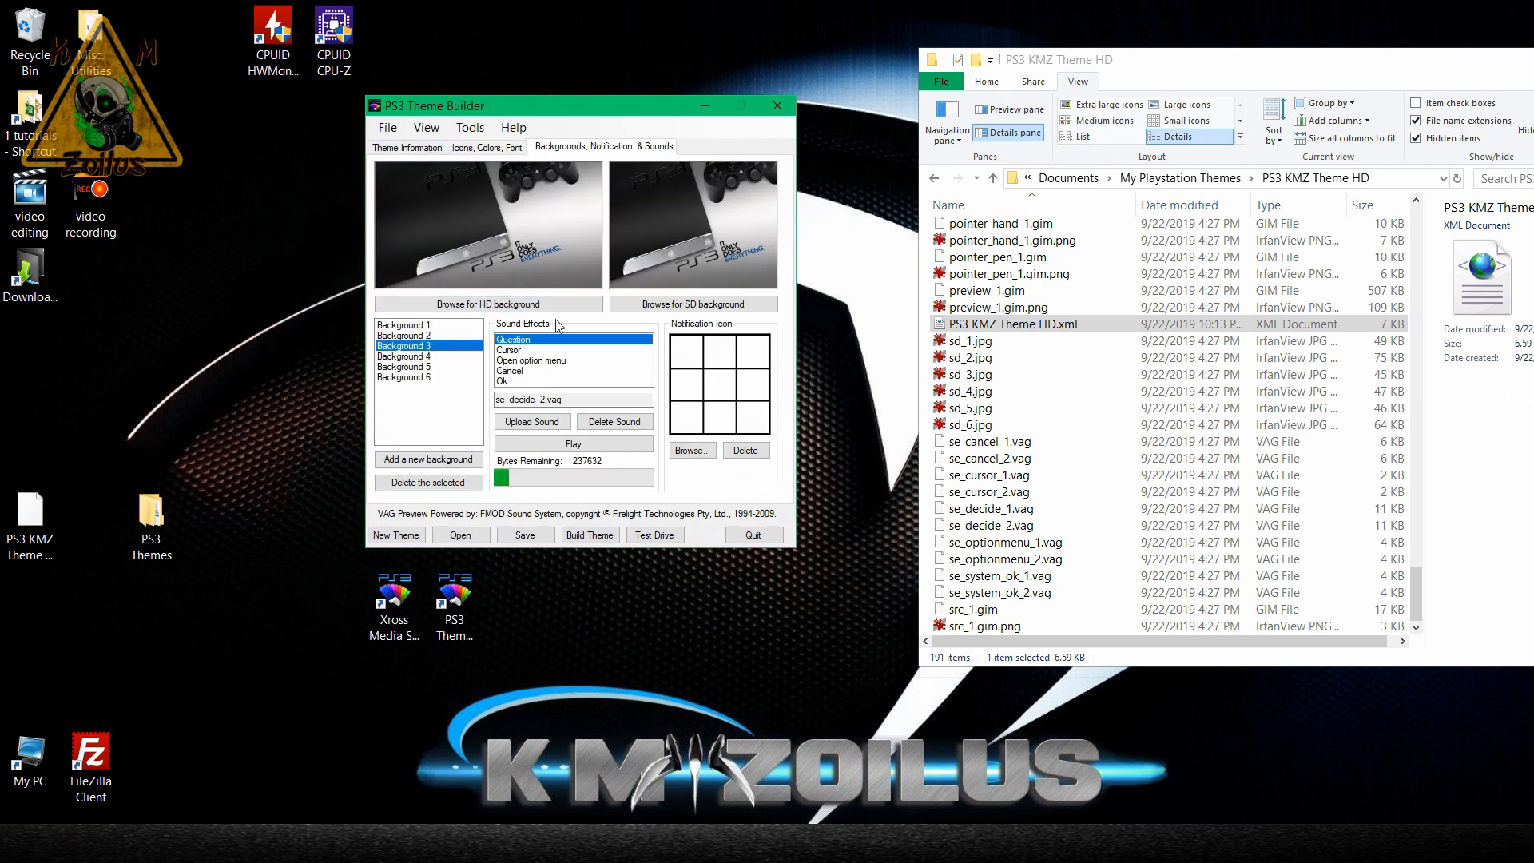
# Restart PS3 Theme Builder and open PS3 KMZ Theme HD.xml from the PS3 KMZ Theme HD folder.
pyautogui.click(778, 107)
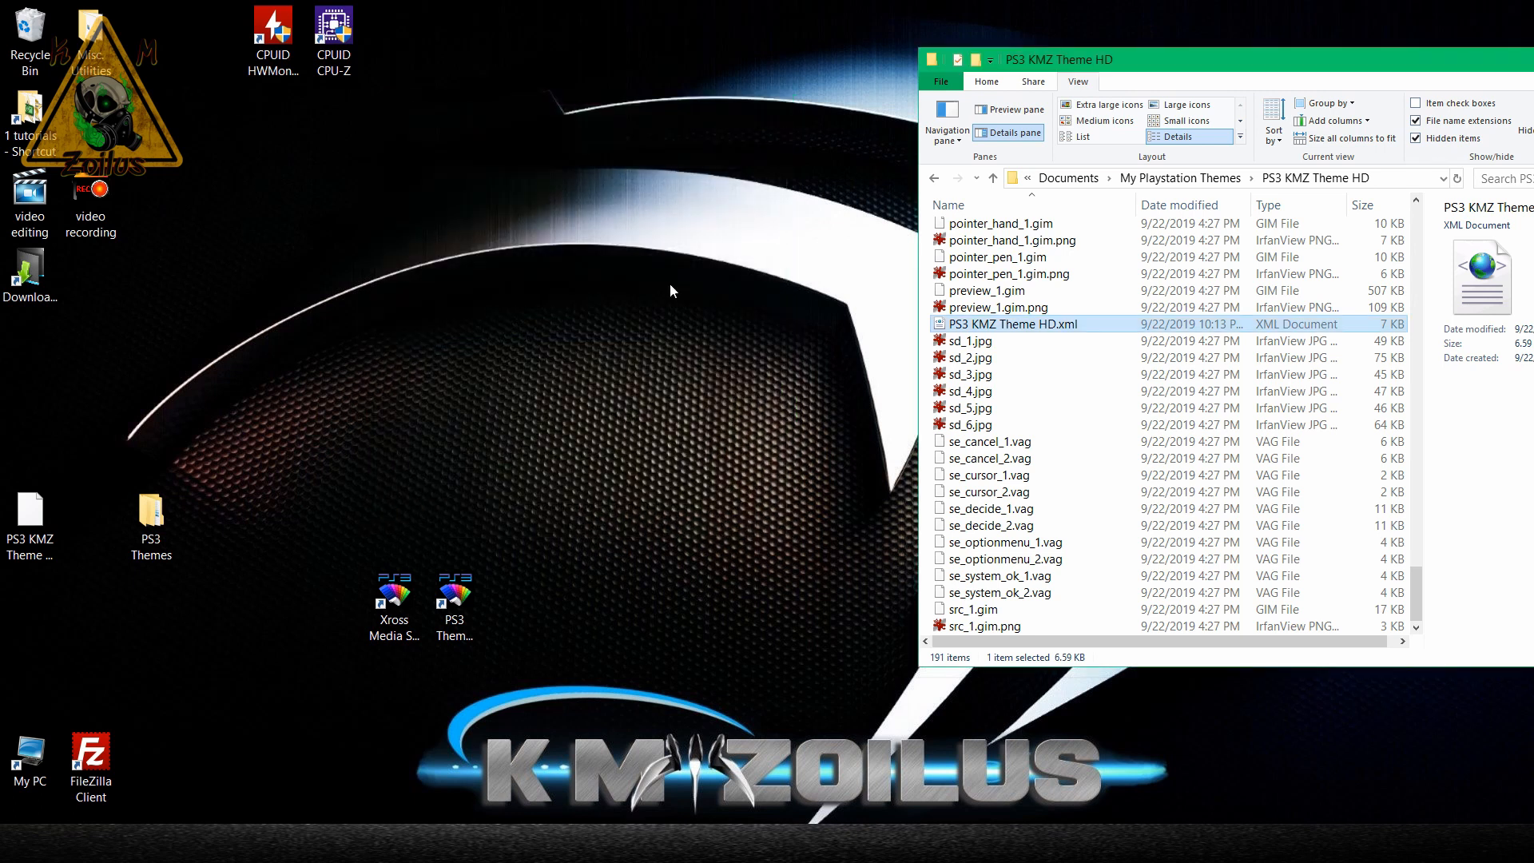
pyautogui.click(461, 605)
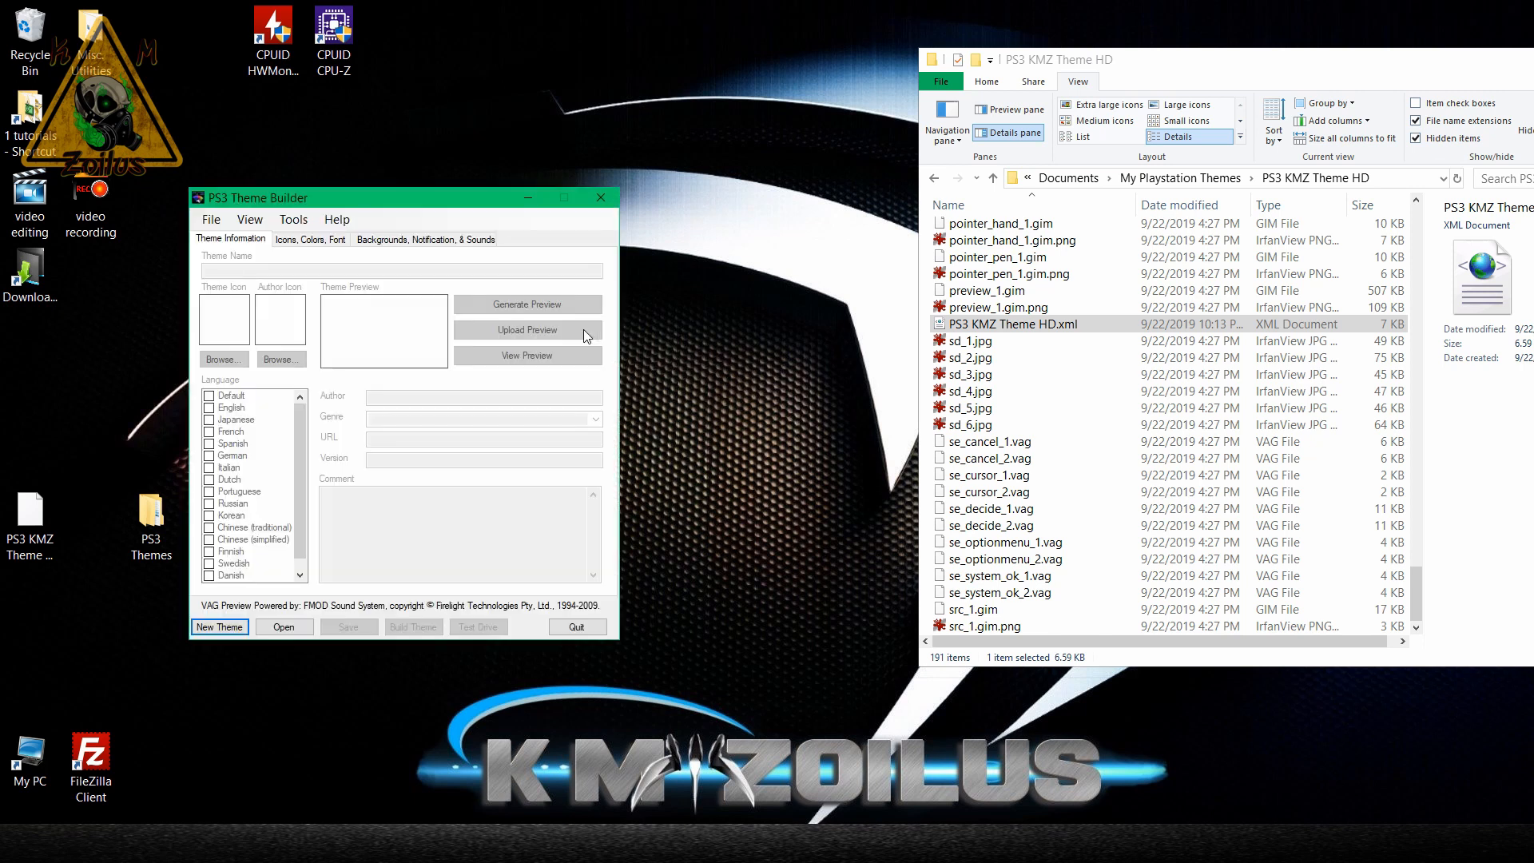
pyautogui.click(286, 625)
pyautogui.doubleClick(382, 326)
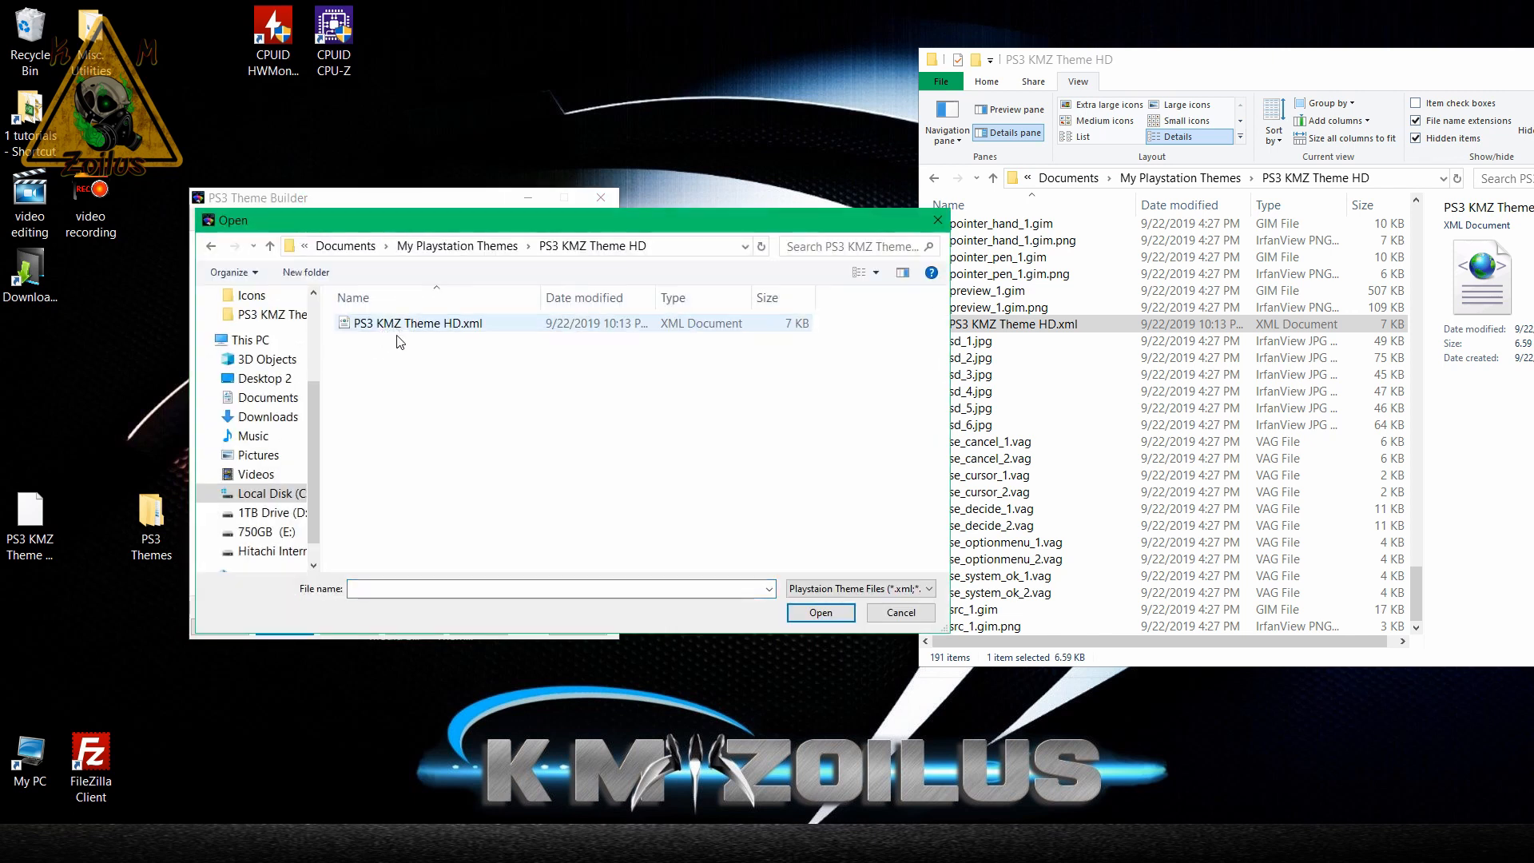
pyautogui.doubleClick(416, 324)
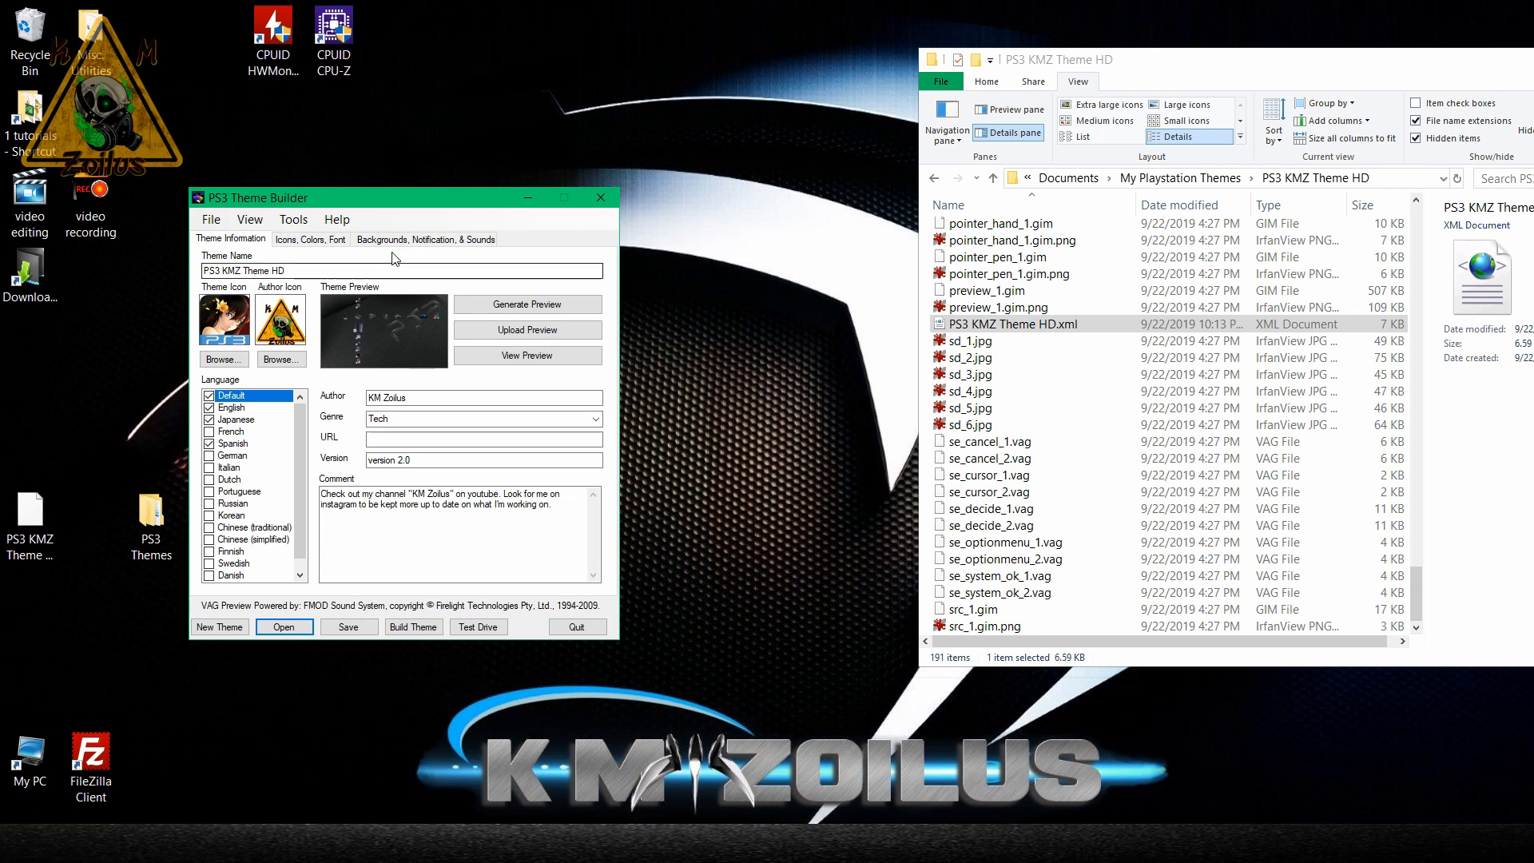
# Compare the theme's Background 3 with hd_3.jpg, showing the theme folder's files as large icons.
pyautogui.click(425, 238)
pyautogui.moveTo(426, 197); pyautogui.dragTo(614, 137)
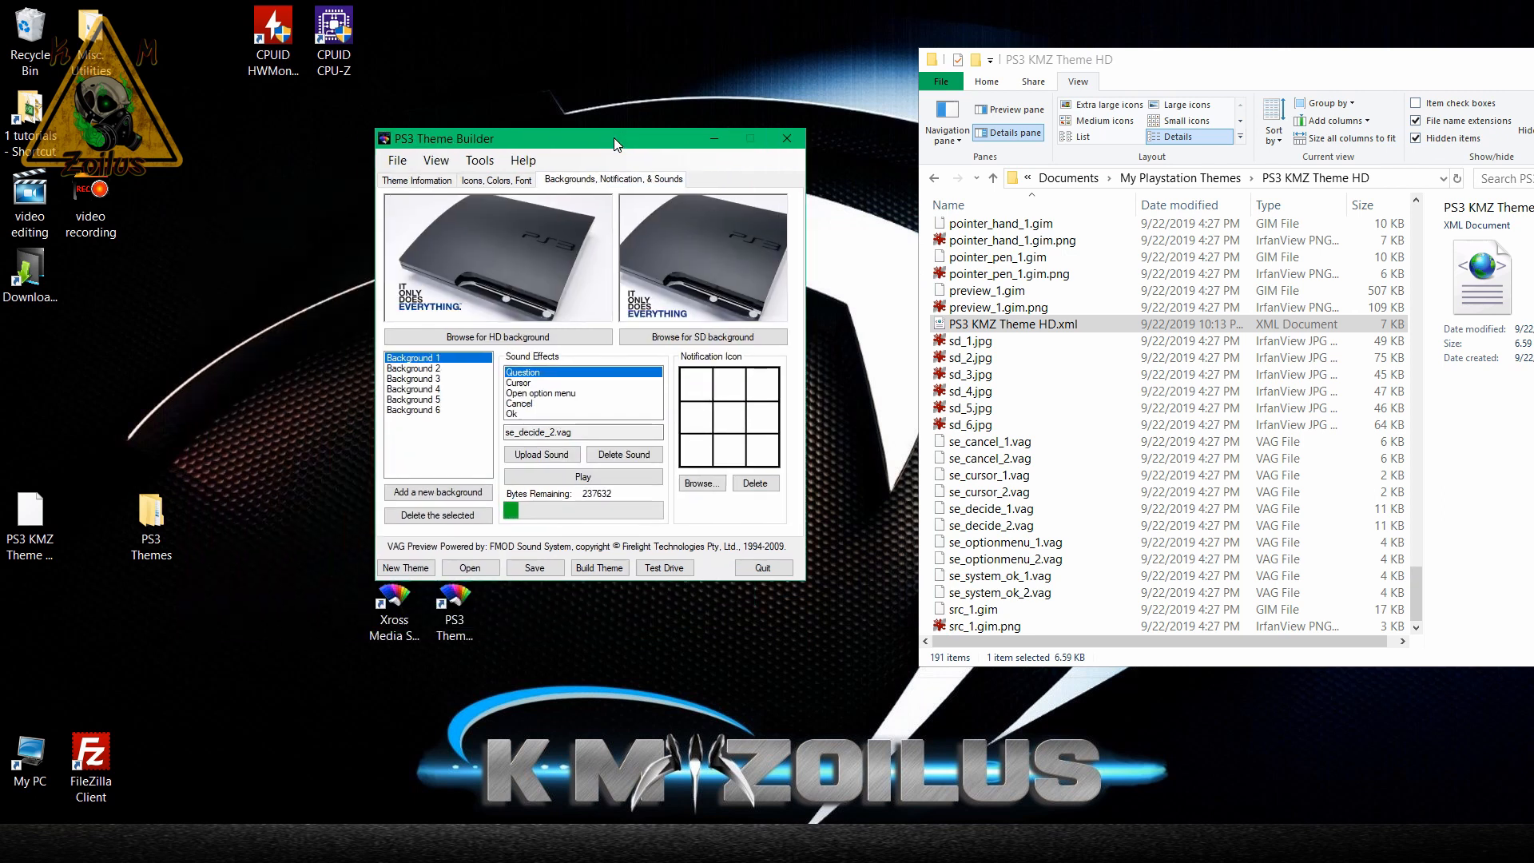
pyautogui.click(432, 379)
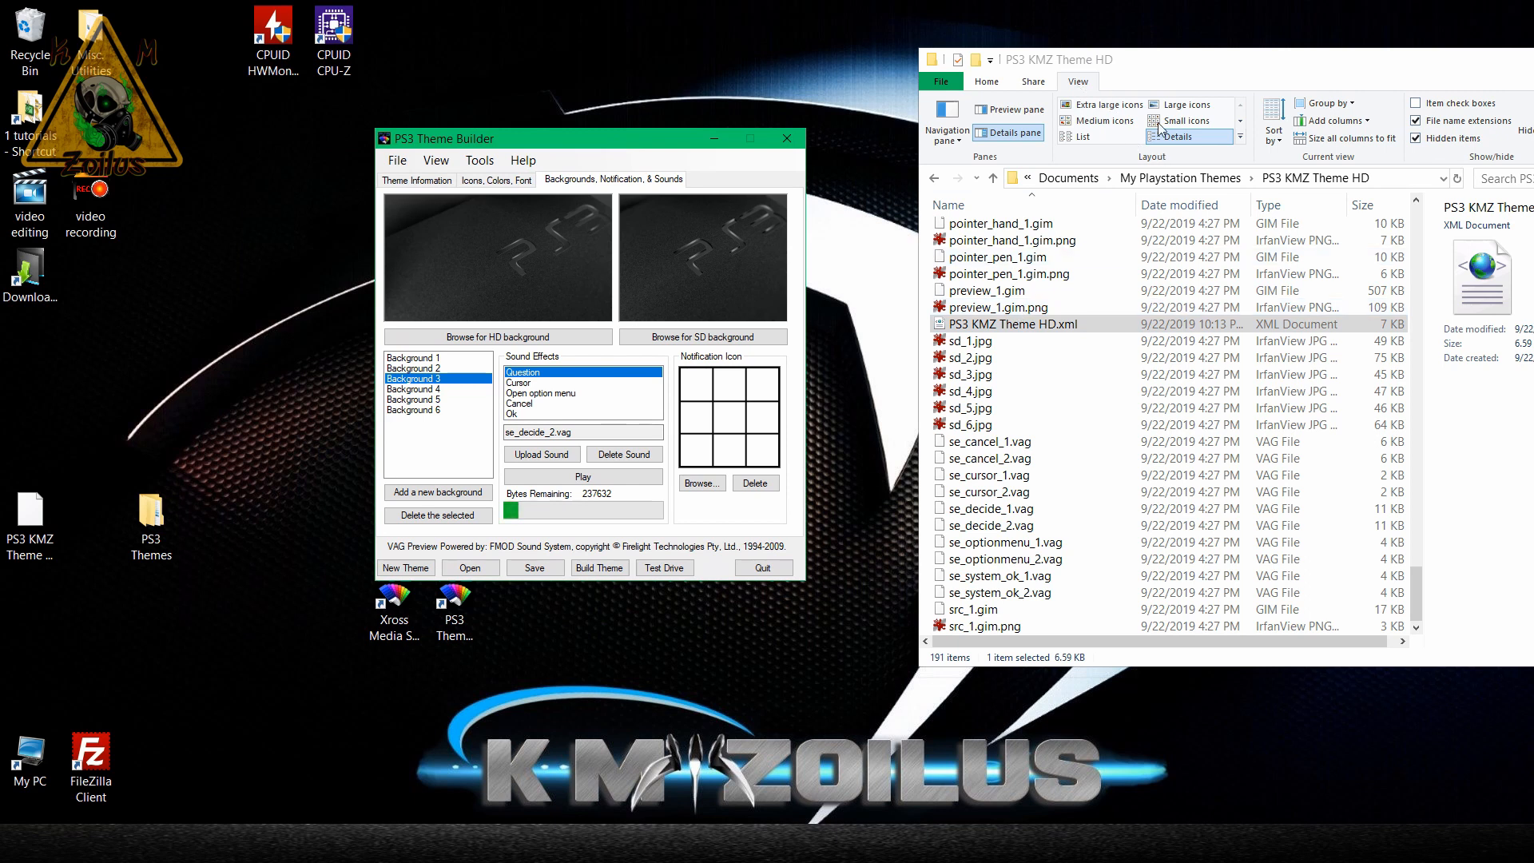
pyautogui.click(1187, 106)
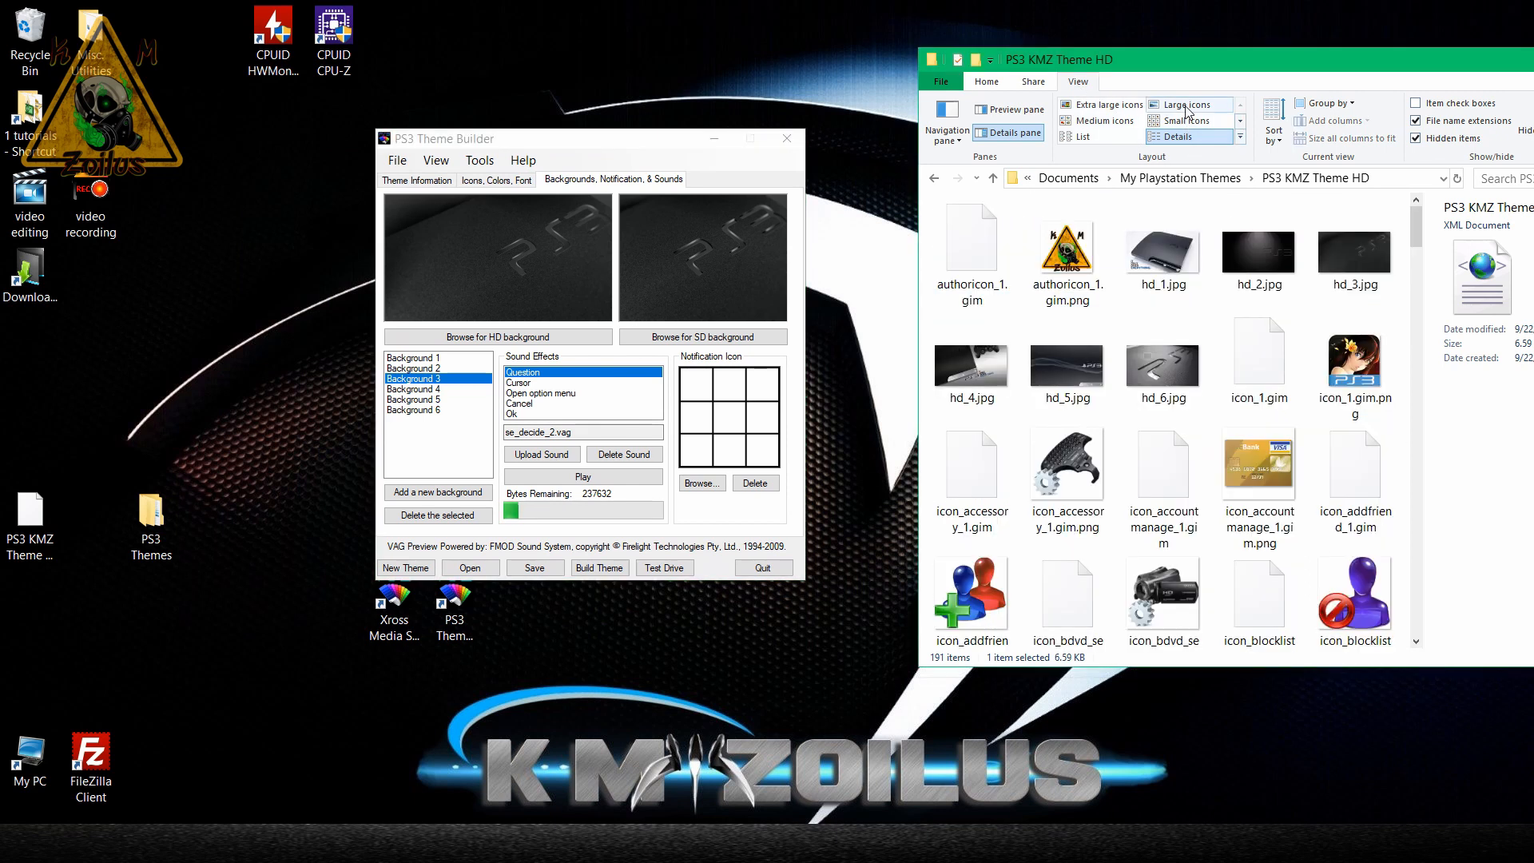
pyautogui.click(1187, 104)
pyautogui.doubleClick(1349, 257)
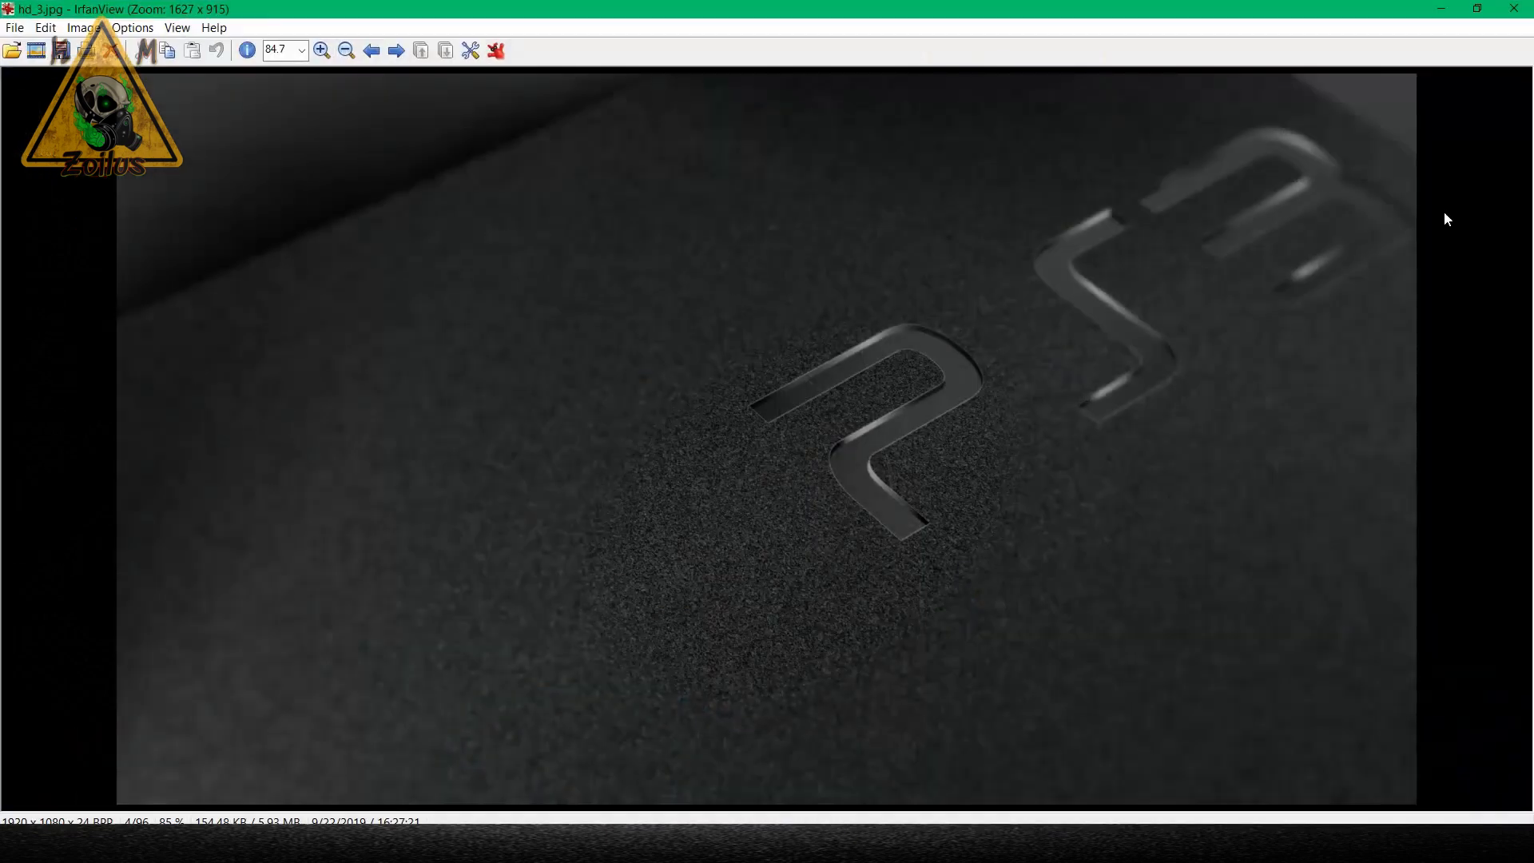
pyautogui.click(1514, 8)
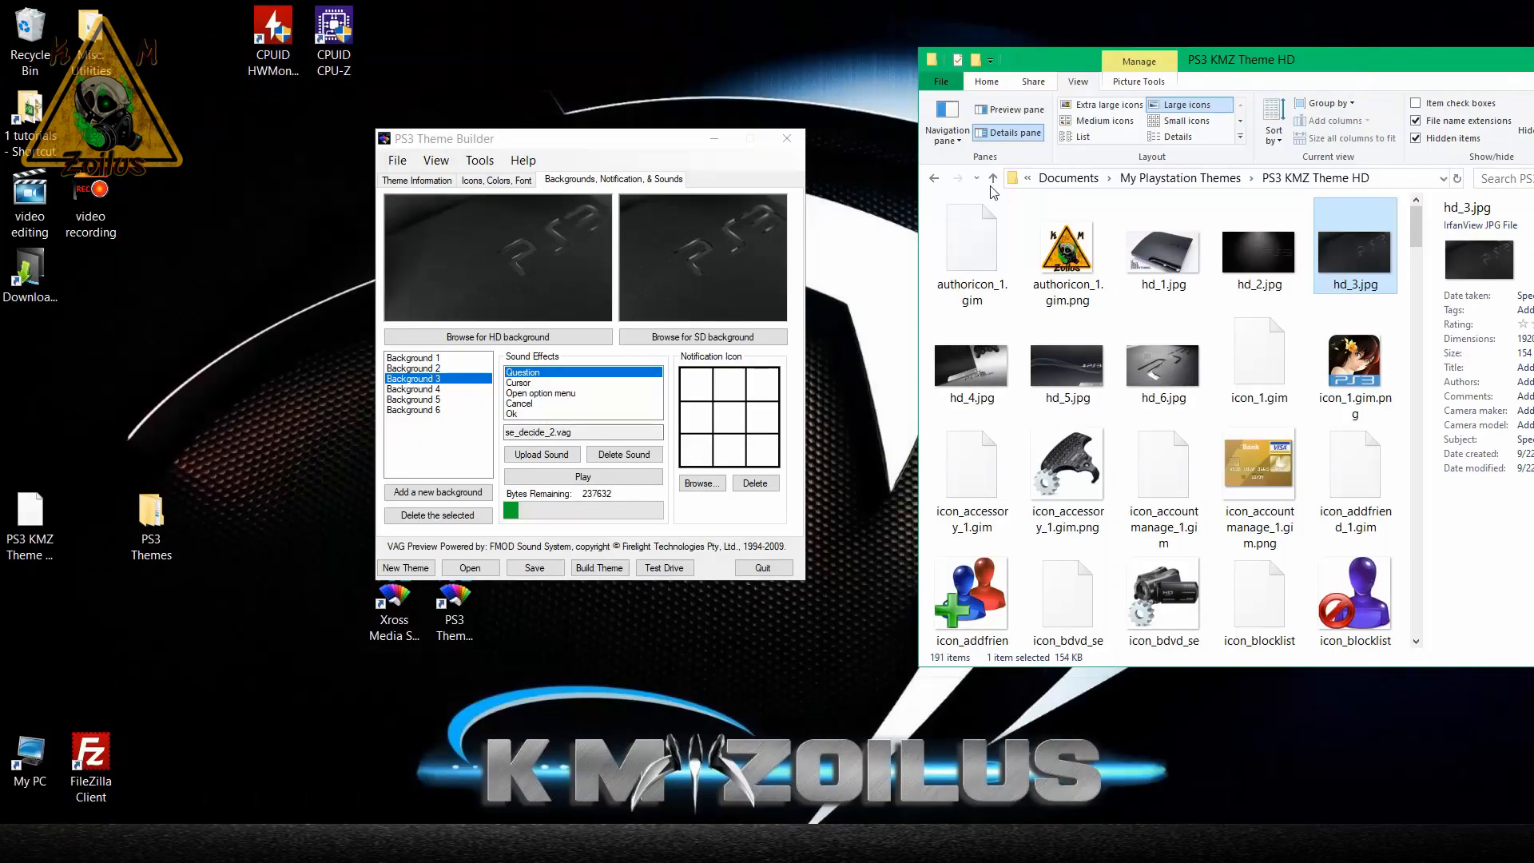
# Compare Background 4 with hd_4.jpg at full size, and preview Background 6 in the theme.
pyautogui.click(437, 383)
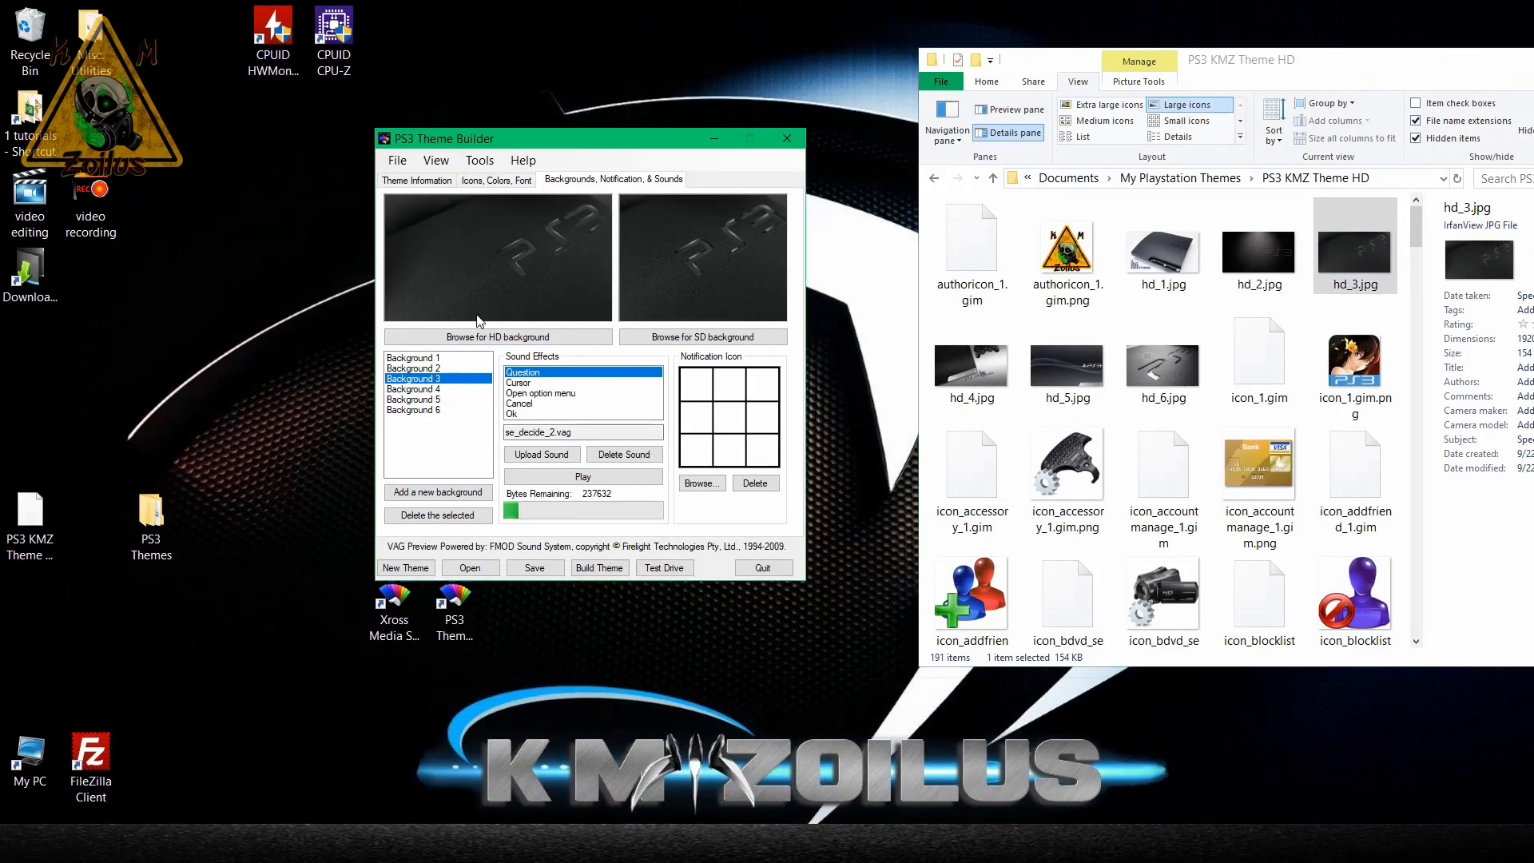
pyautogui.click(434, 389)
pyautogui.doubleClick(969, 369)
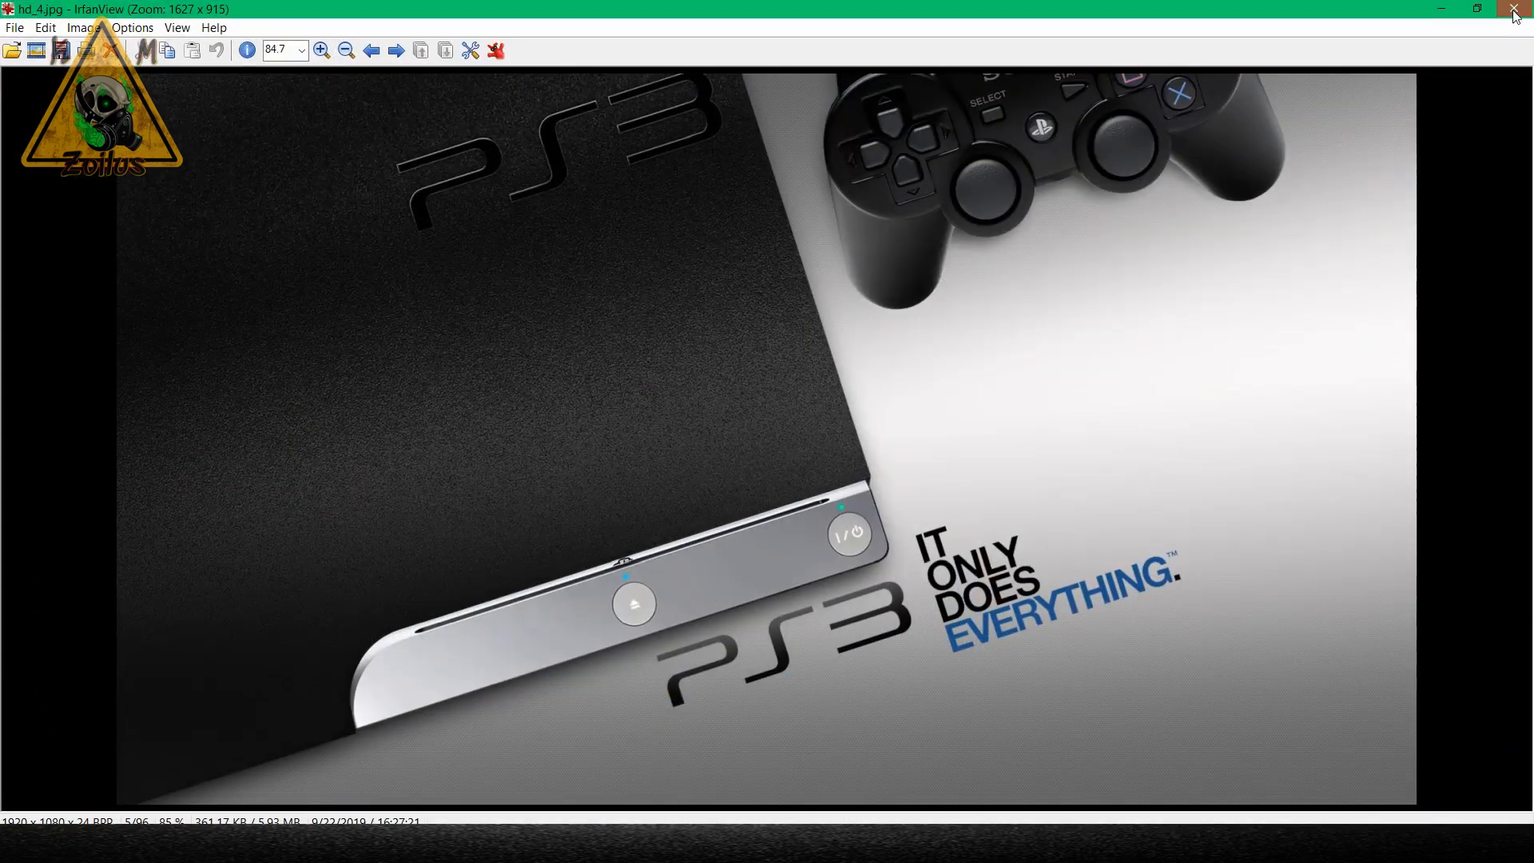
pyautogui.click(1514, 9)
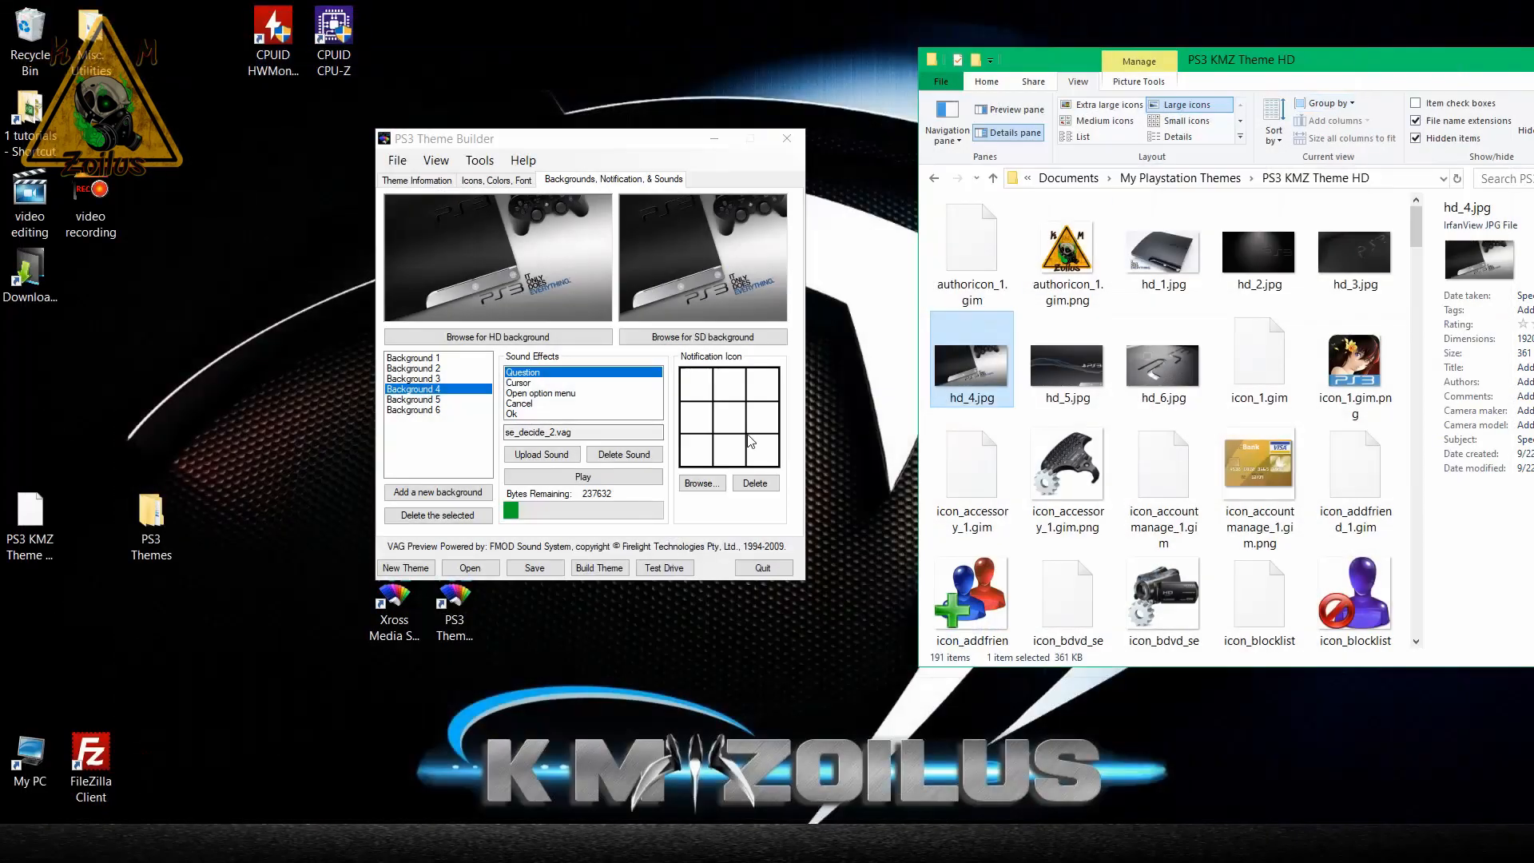
pyautogui.click(410, 415)
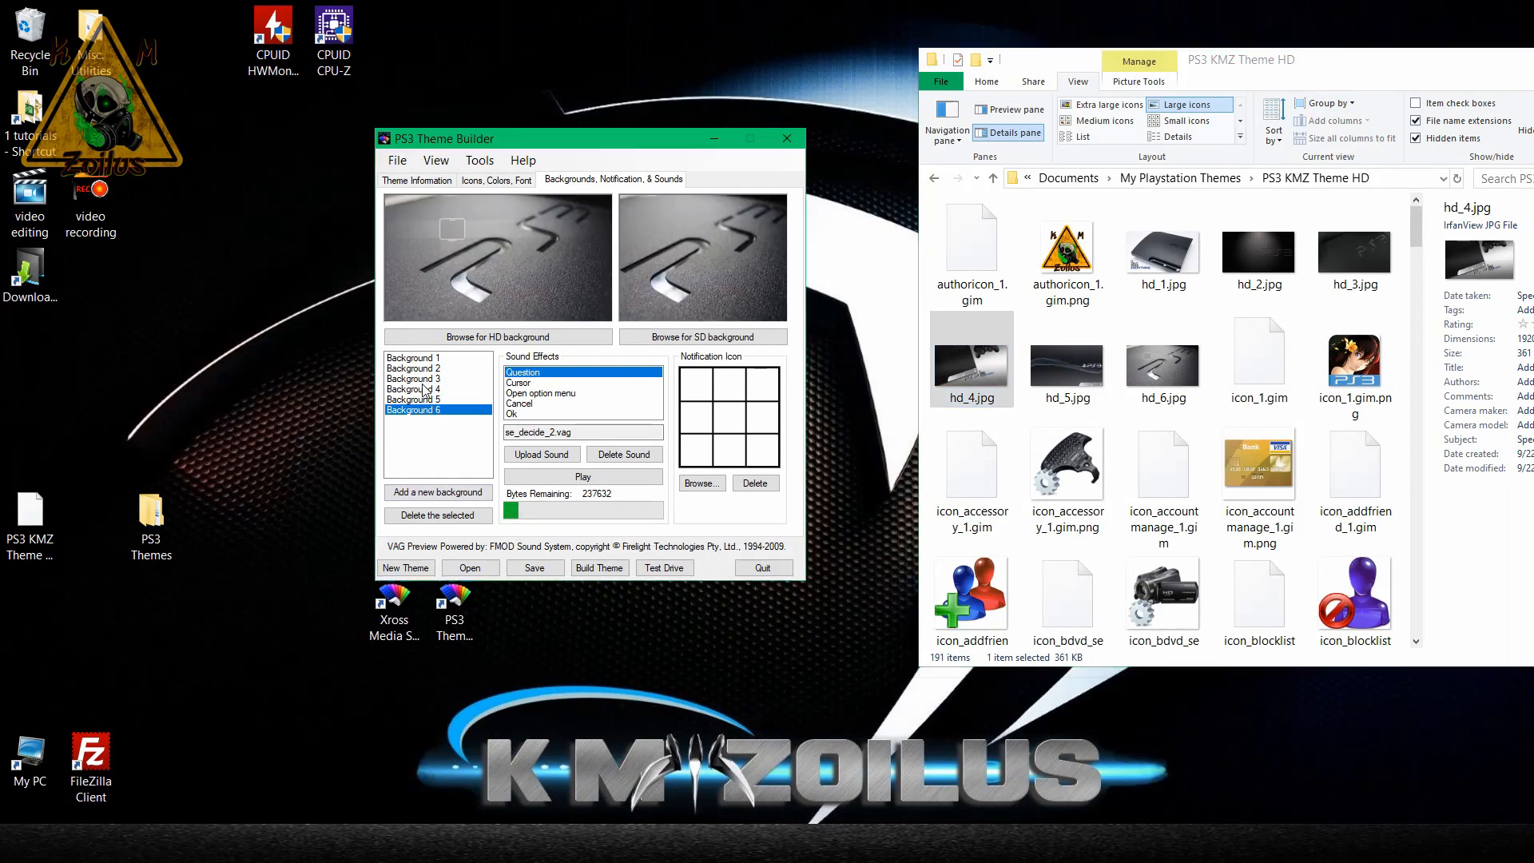
pyautogui.click(425, 389)
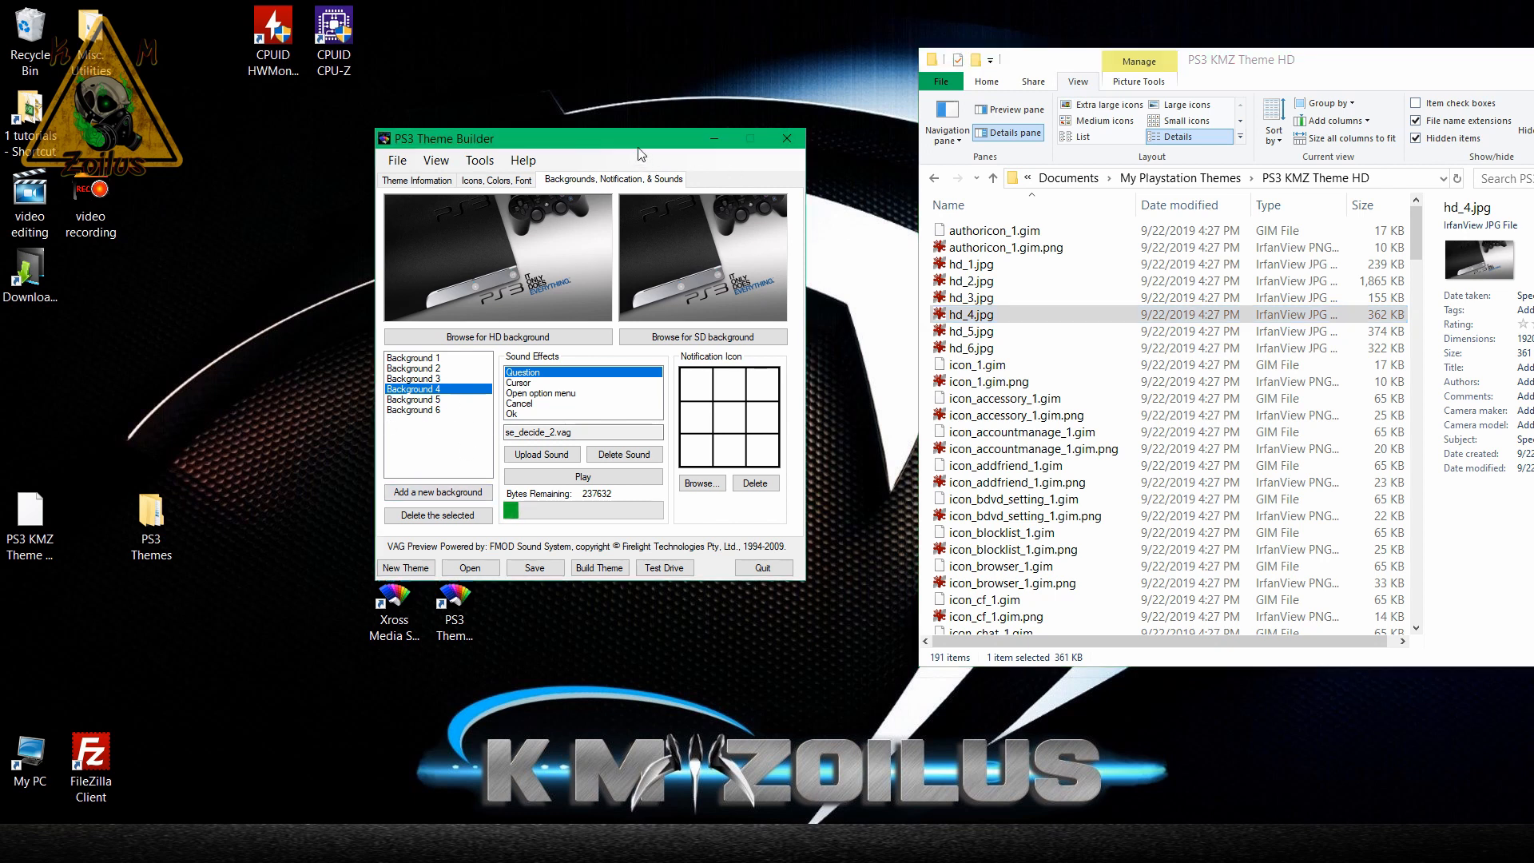
# Open the Backgrounds folder inside PS3 Themes > Images and view Spooky night.jpg at full size.
pyautogui.moveTo(639, 140); pyautogui.dragTo(653, 115)
pyautogui.click(151, 523)
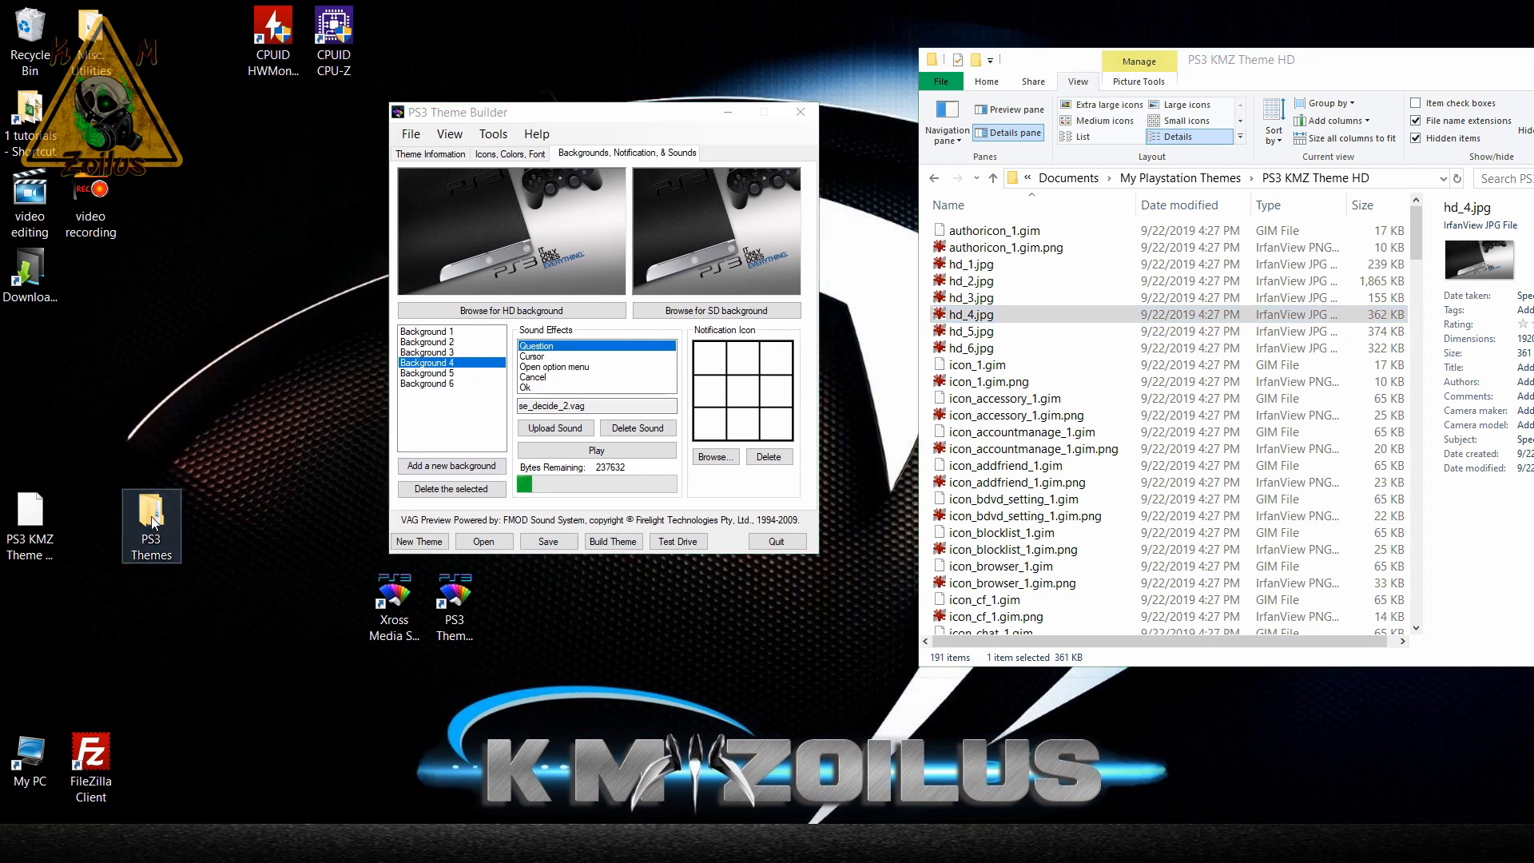
pyautogui.doubleClick(152, 523)
pyautogui.doubleClick(217, 281)
pyautogui.doubleClick(217, 282)
pyautogui.doubleClick(214, 308)
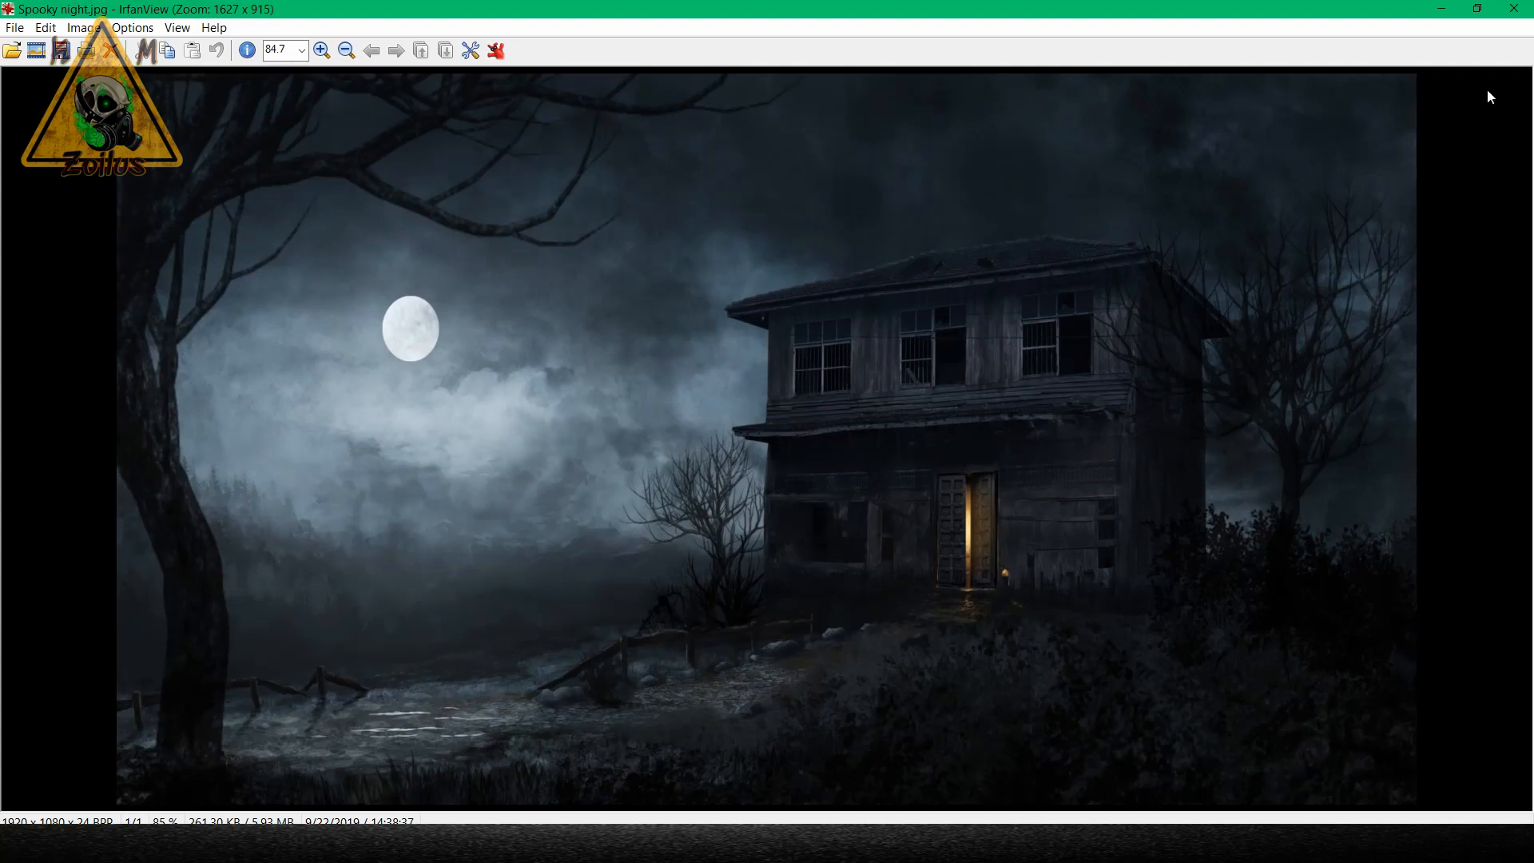
pyautogui.click(1515, 8)
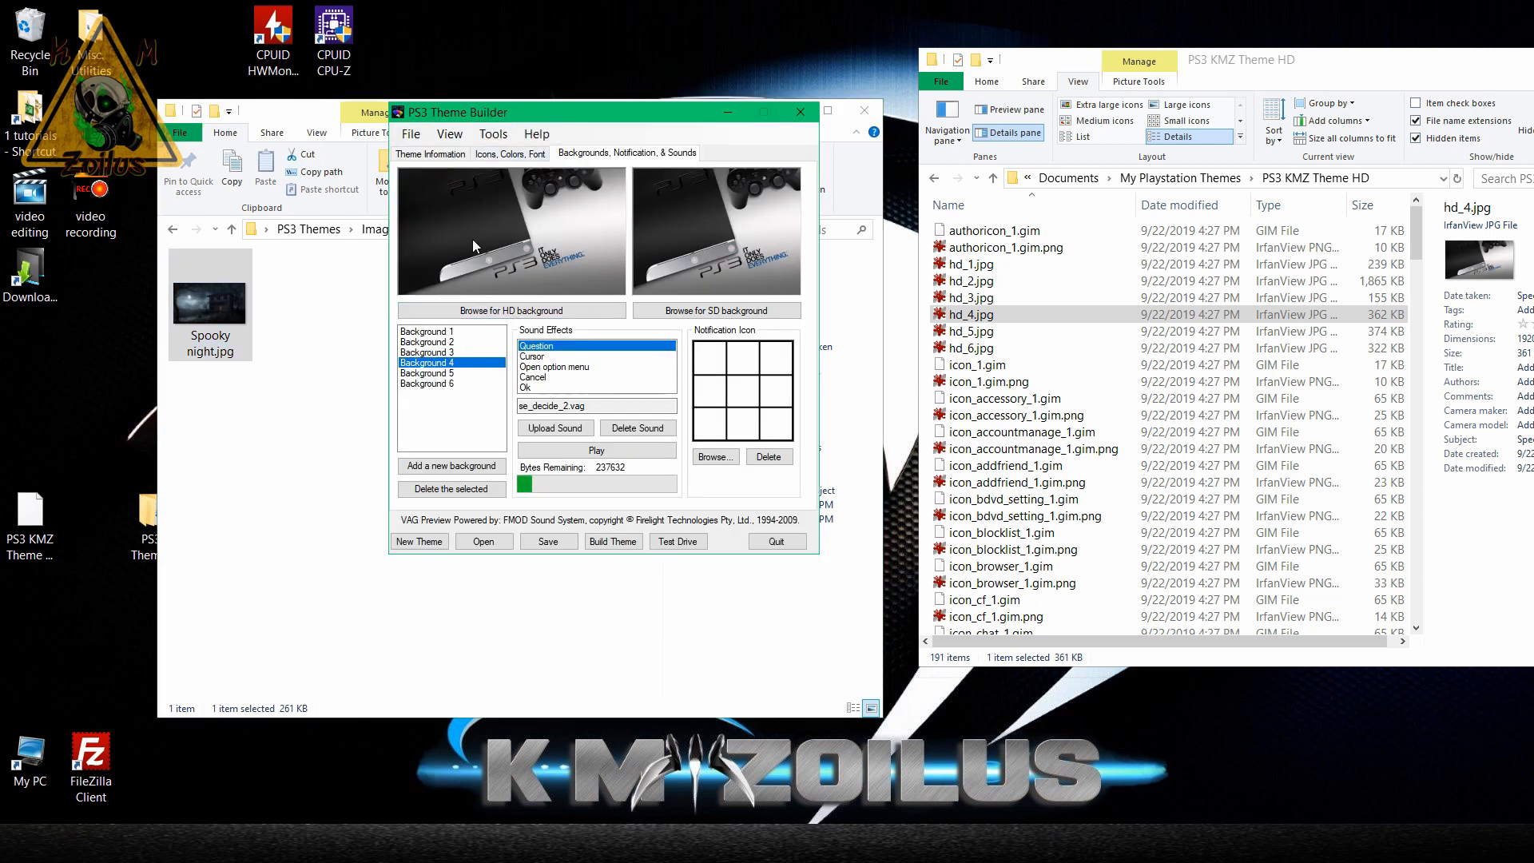
# Add a seventh background to the theme and rename Spooky night.jpg in the Backgrounds folder to hd_7.jpg.
pyautogui.click(453, 472)
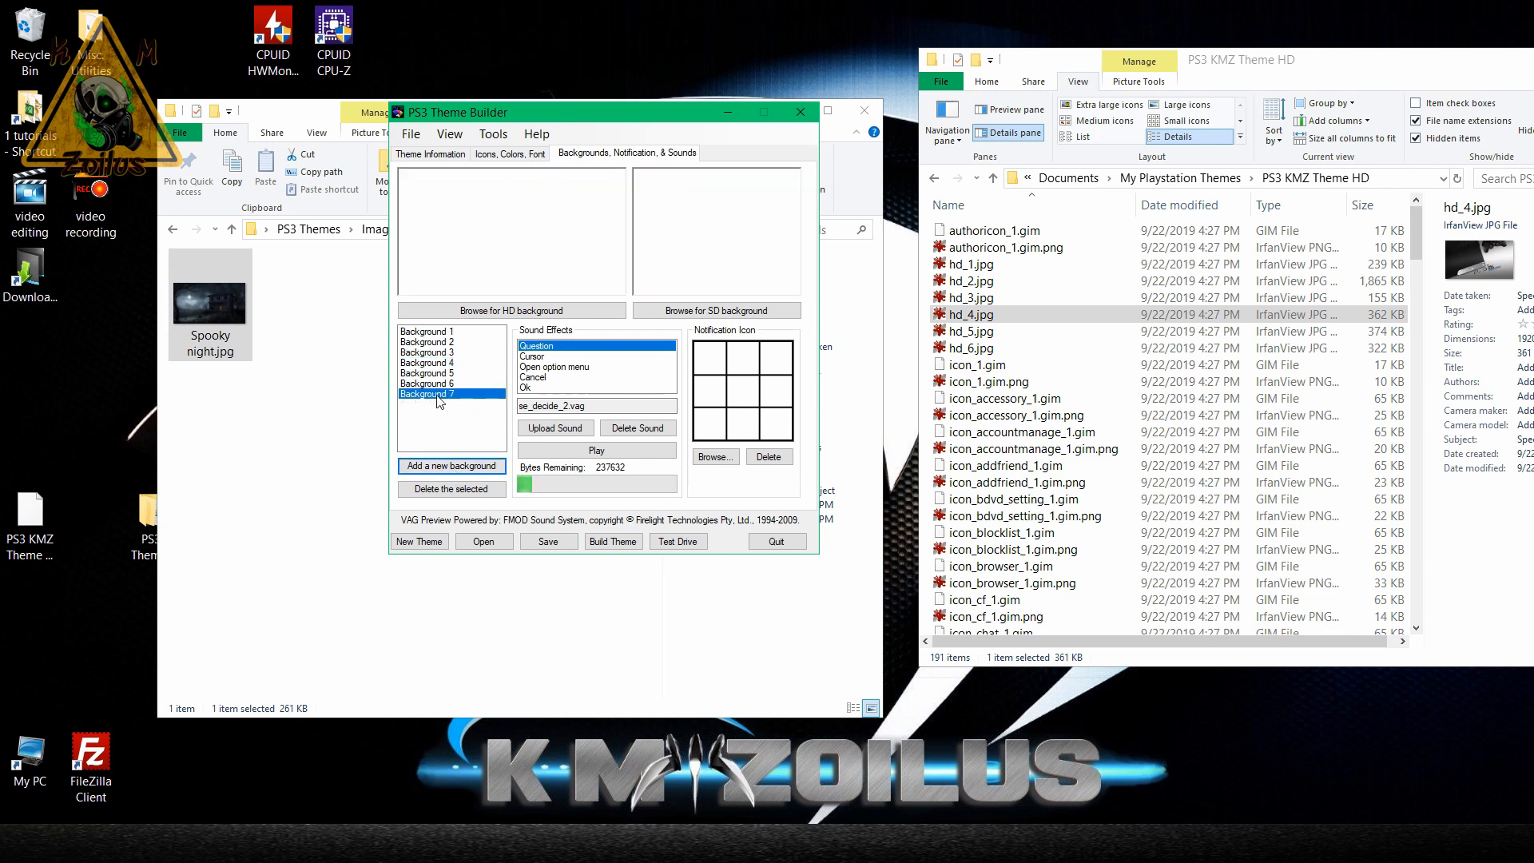
pyautogui.click(219, 311)
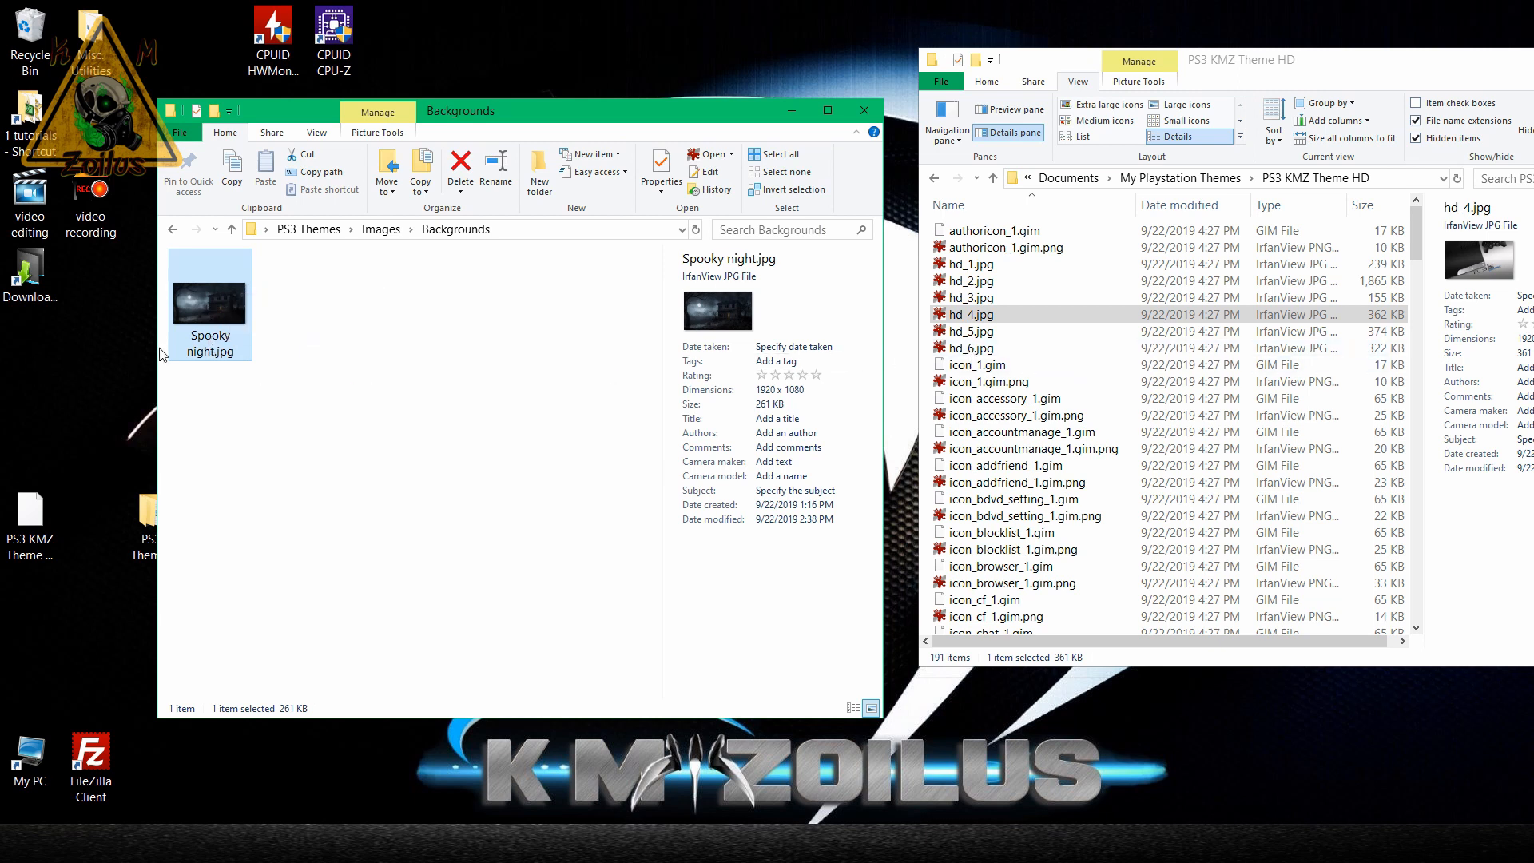
pyautogui.click(213, 357)
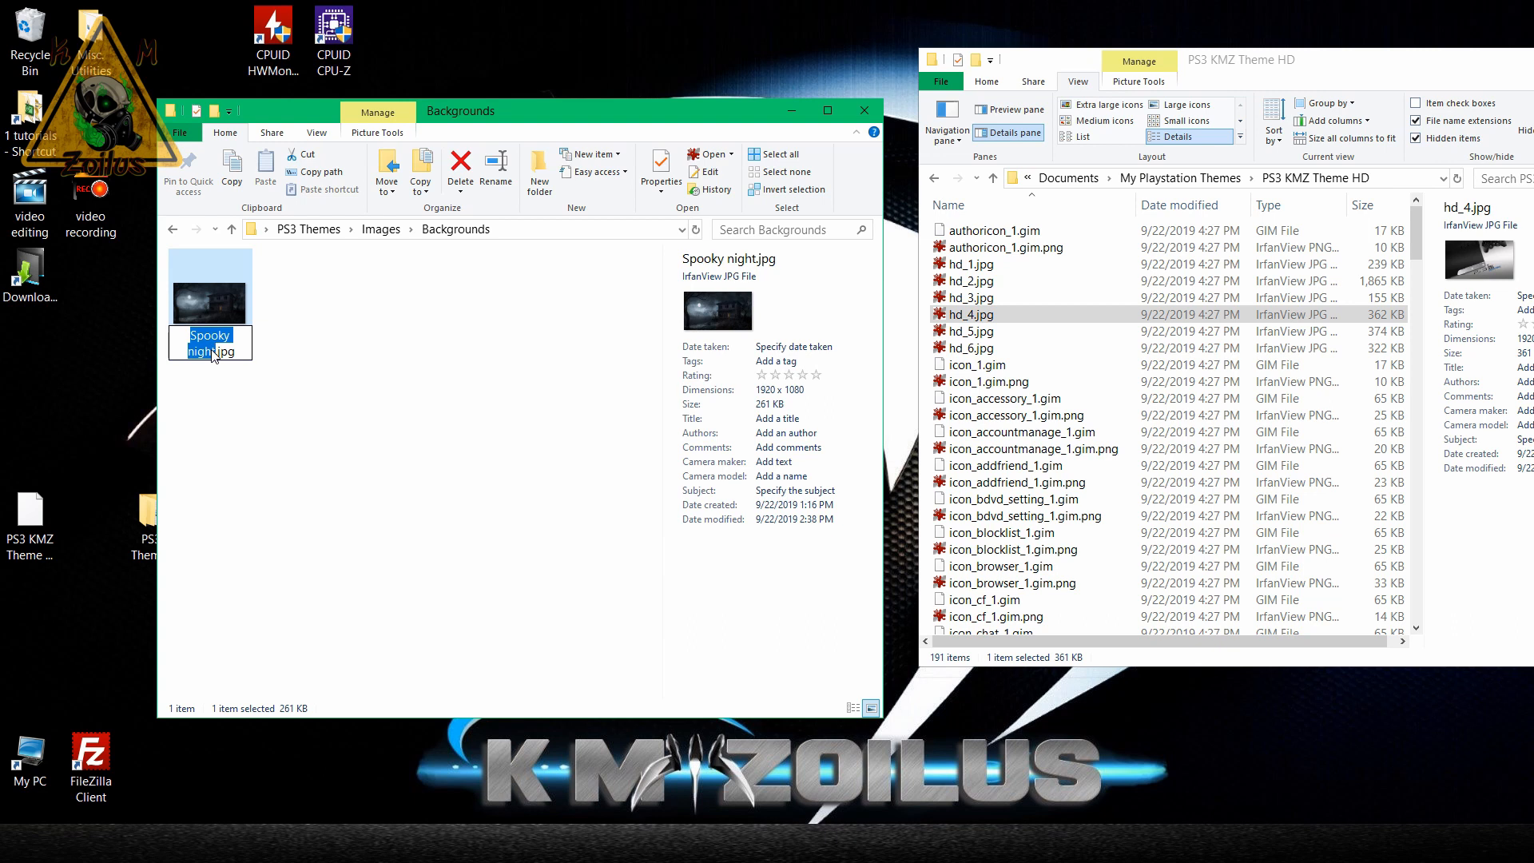
pyautogui.write('hd_7')
pyautogui.press('Return')
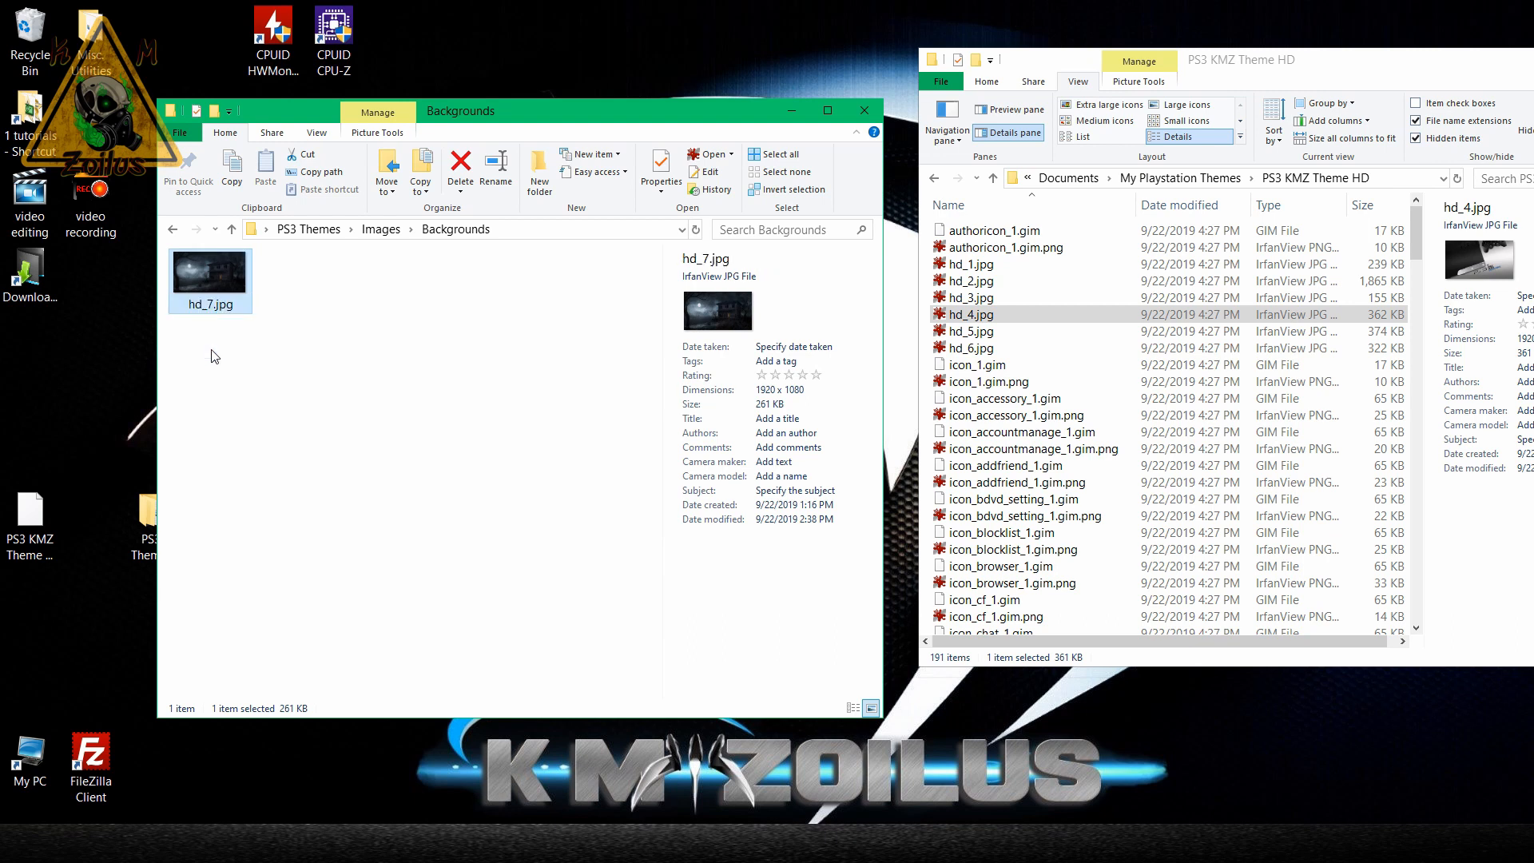
# Open hd_7.jpg from the Backgrounds folder in IrfanView and resize it to 640 x 480 pixels.
pyautogui.doubleClick(206, 279)
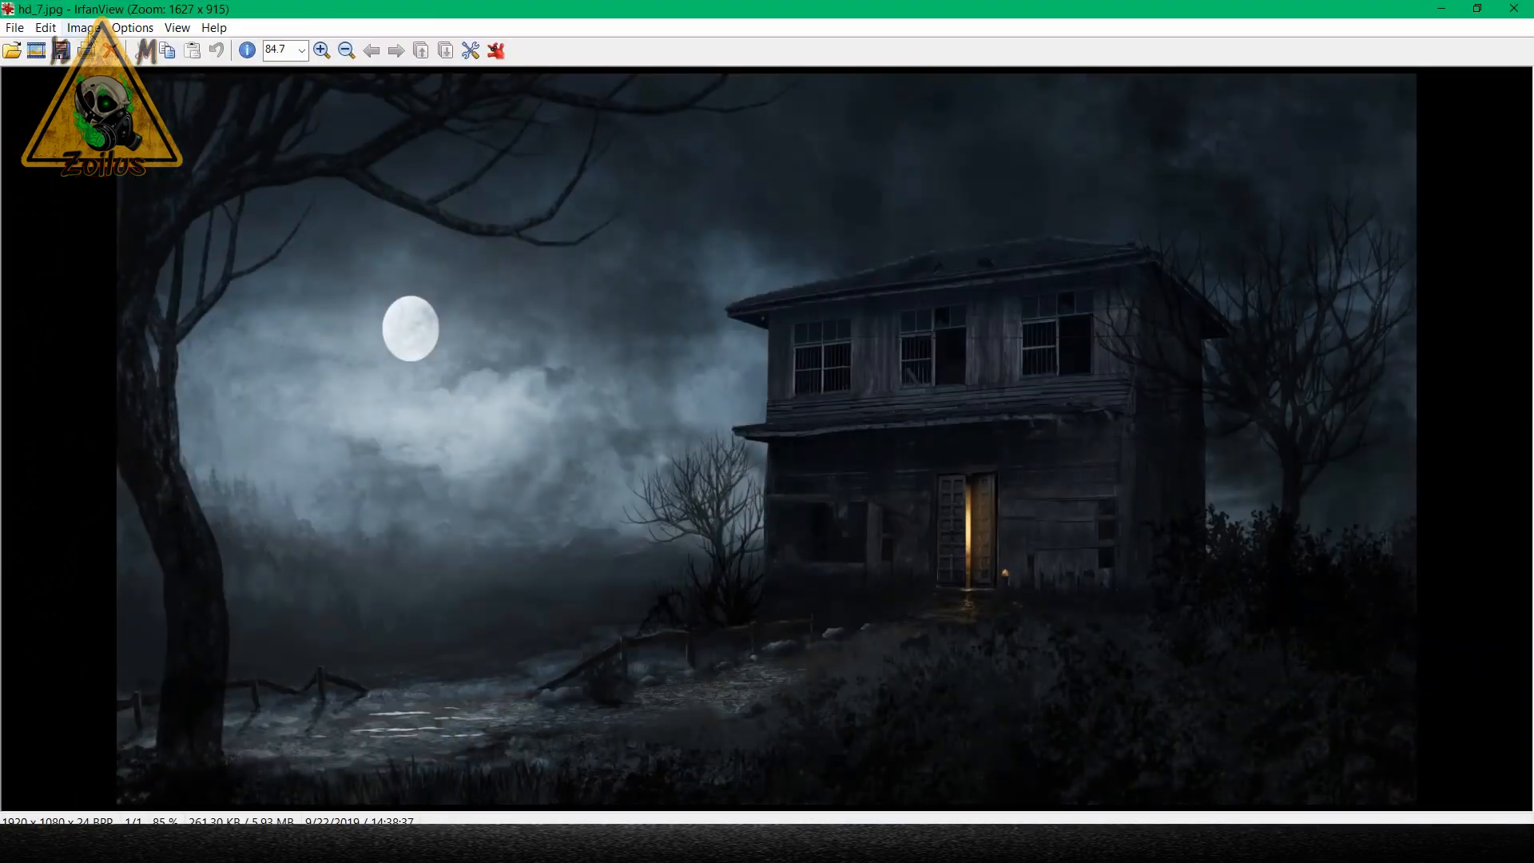
pyautogui.click(94, 28)
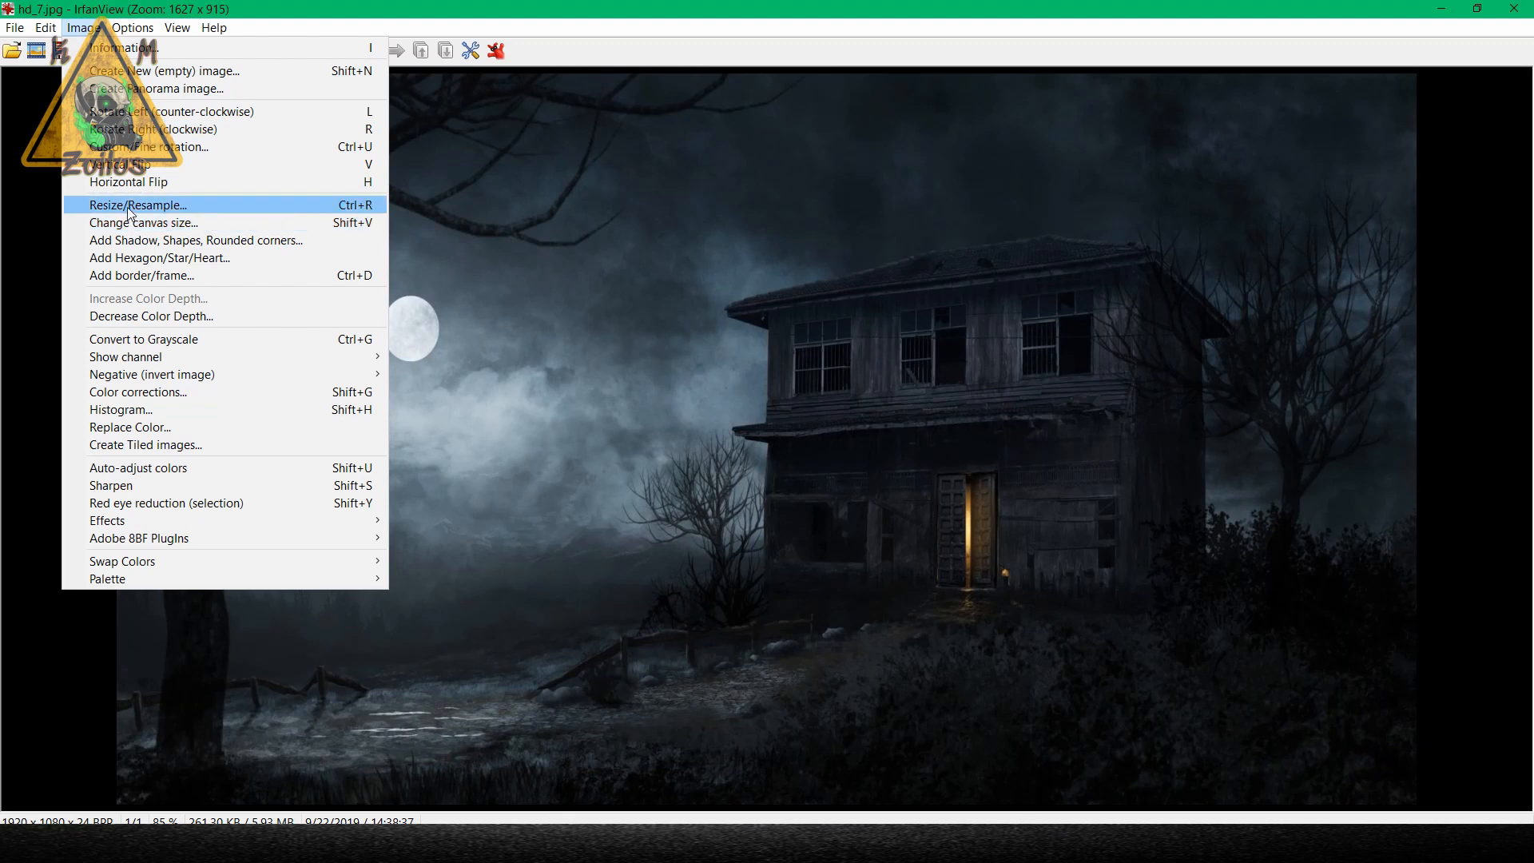
pyautogui.click(160, 206)
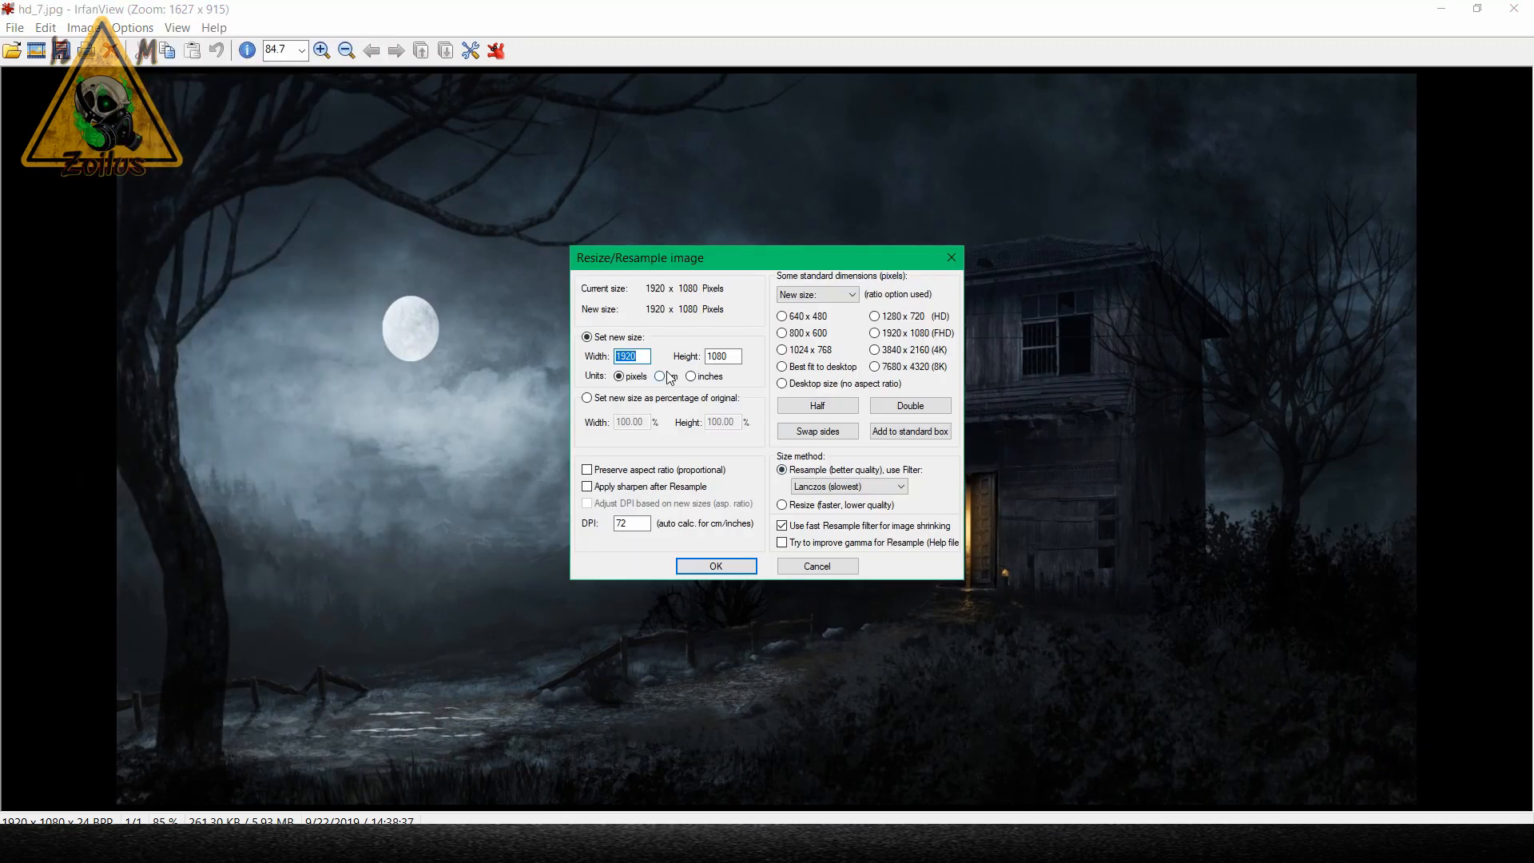
pyautogui.write('640')
pyautogui.write('480')
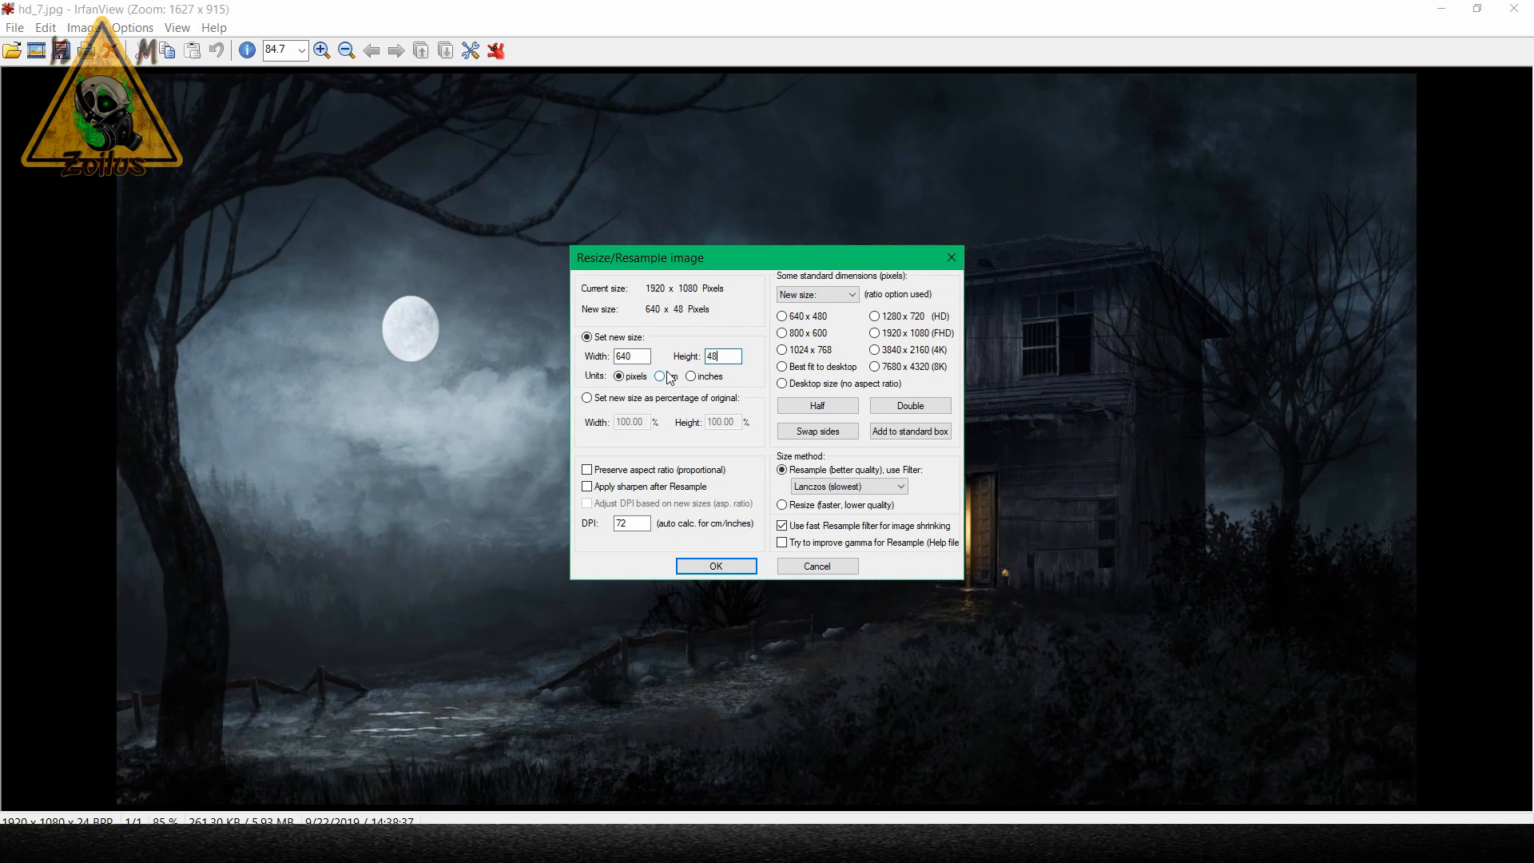
pyautogui.click(714, 567)
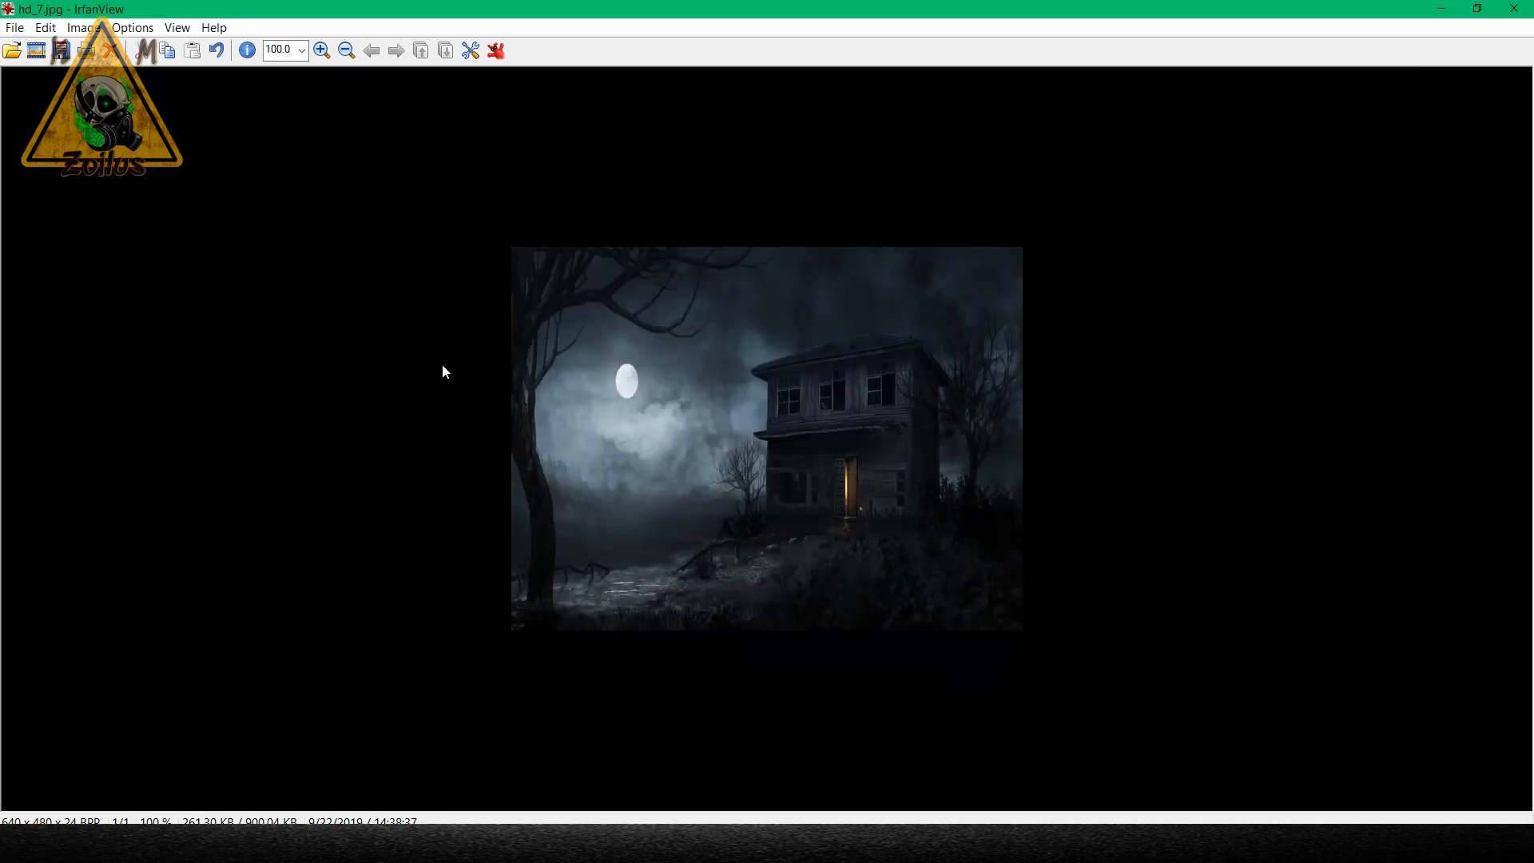
# Save the resized image in the Backgrounds folder as sd_7 in JPG format with a save quality of 90.
pyautogui.click(19, 30)
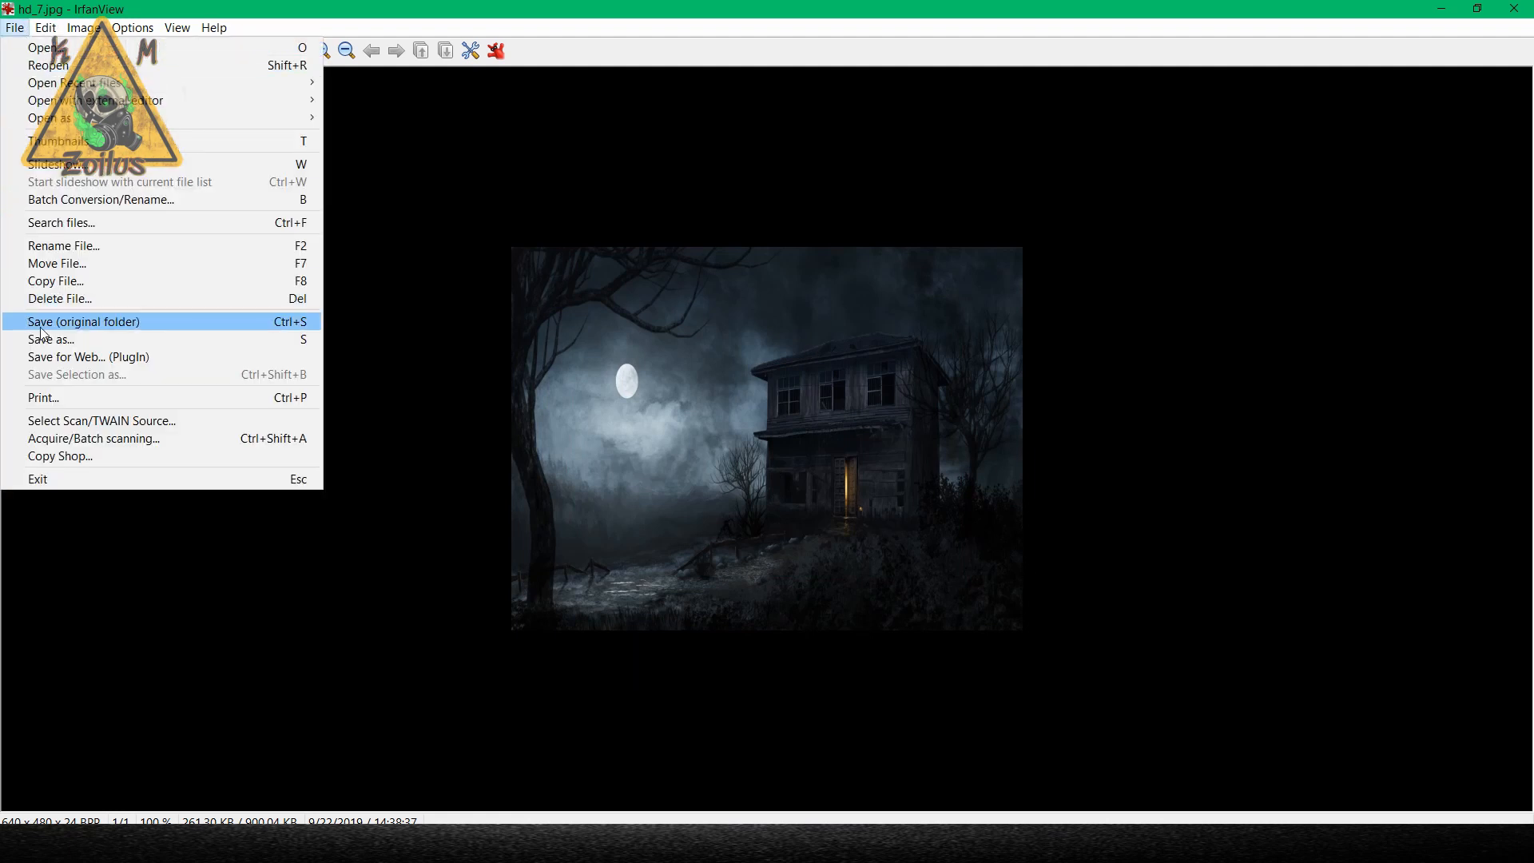
pyautogui.click(49, 324)
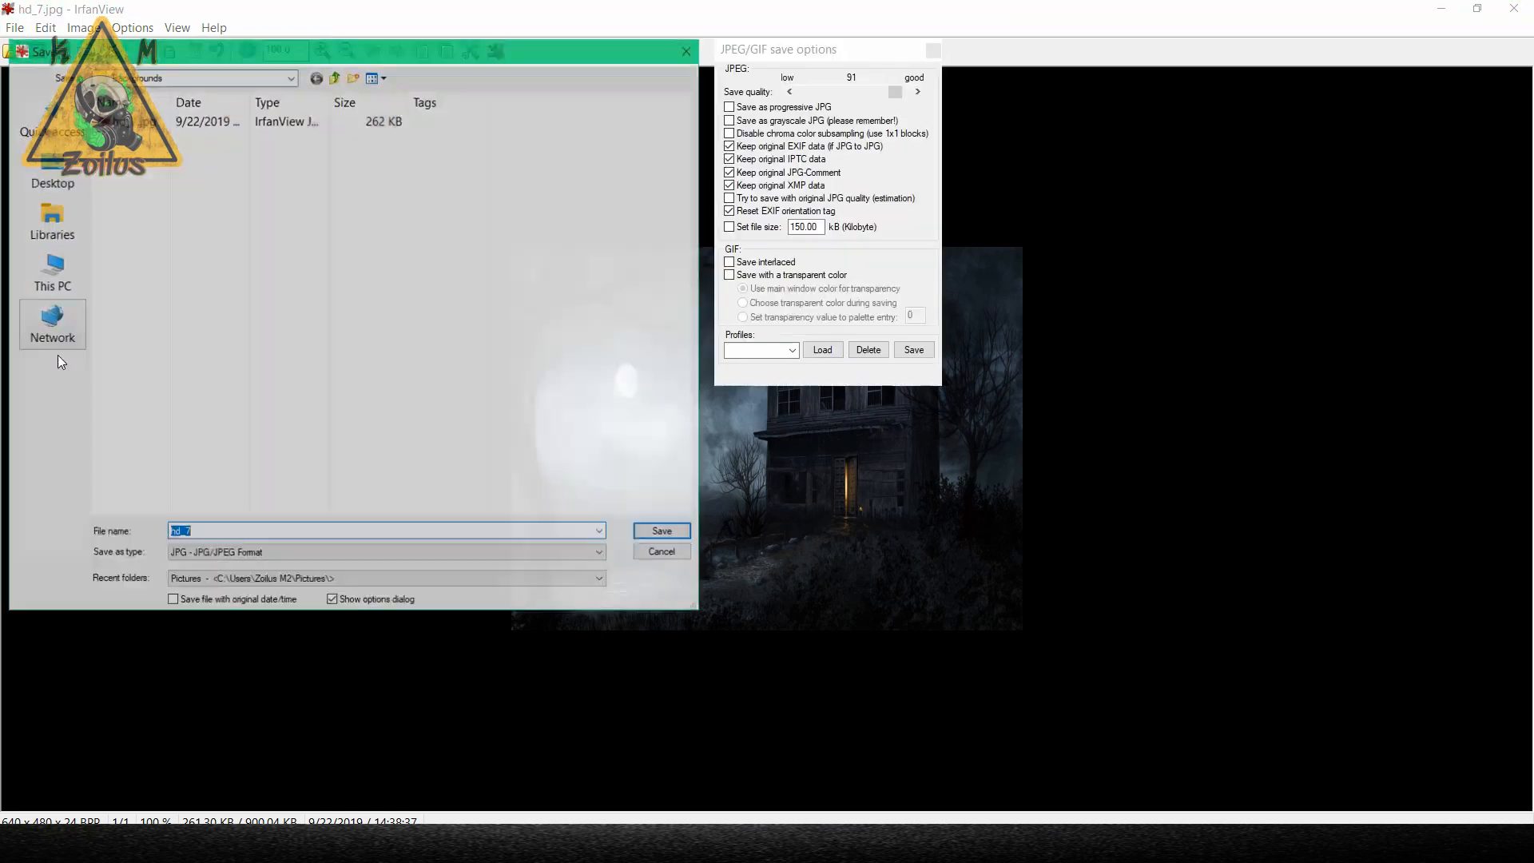
pyautogui.click(174, 533)
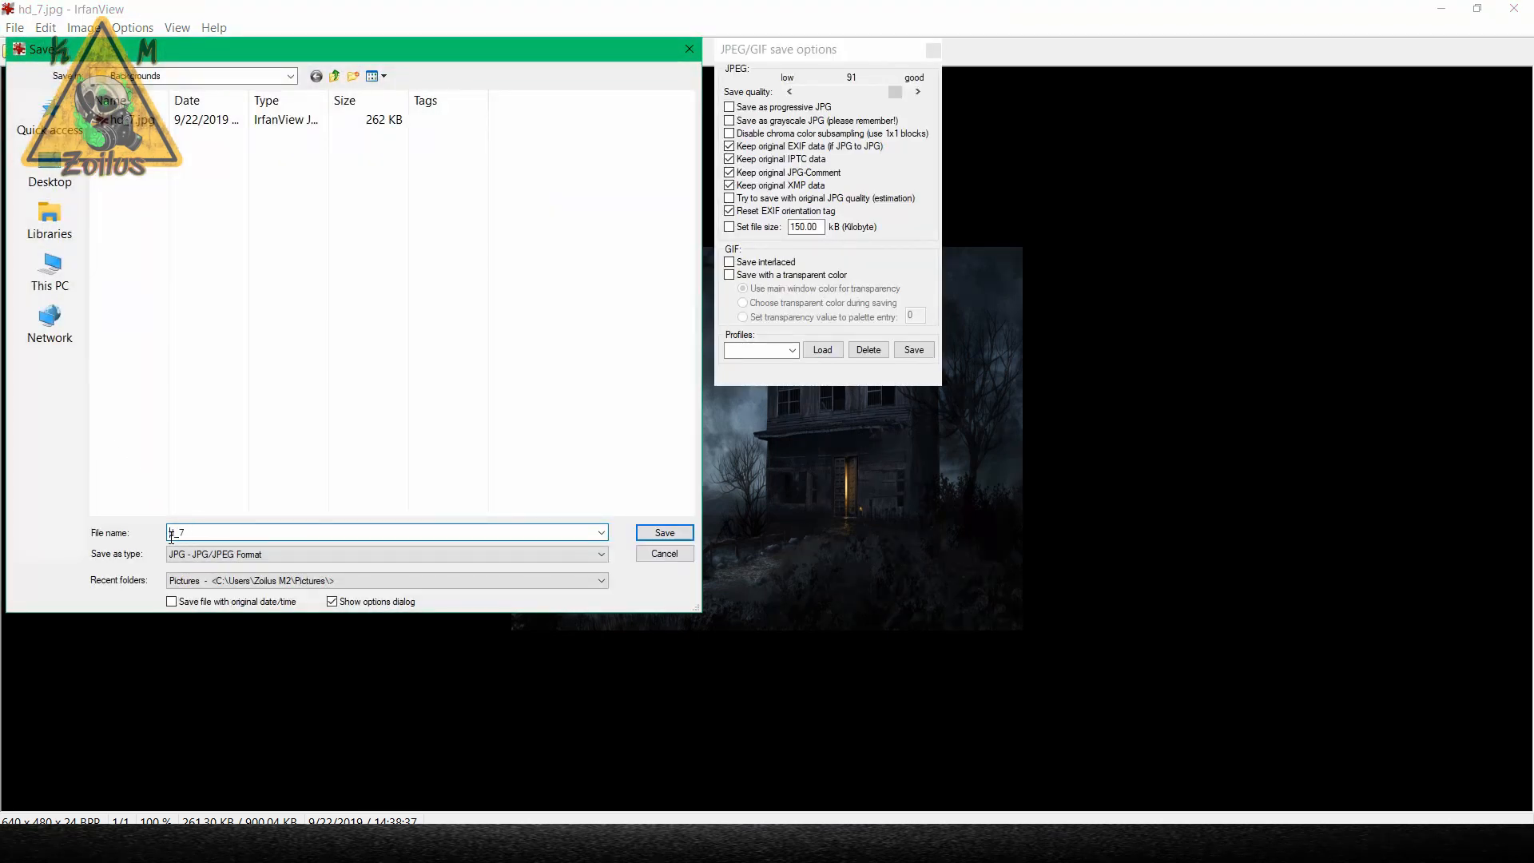
pyautogui.press('BackSpace')
pyautogui.write('s')
pyautogui.click(793, 93)
pyautogui.click(654, 536)
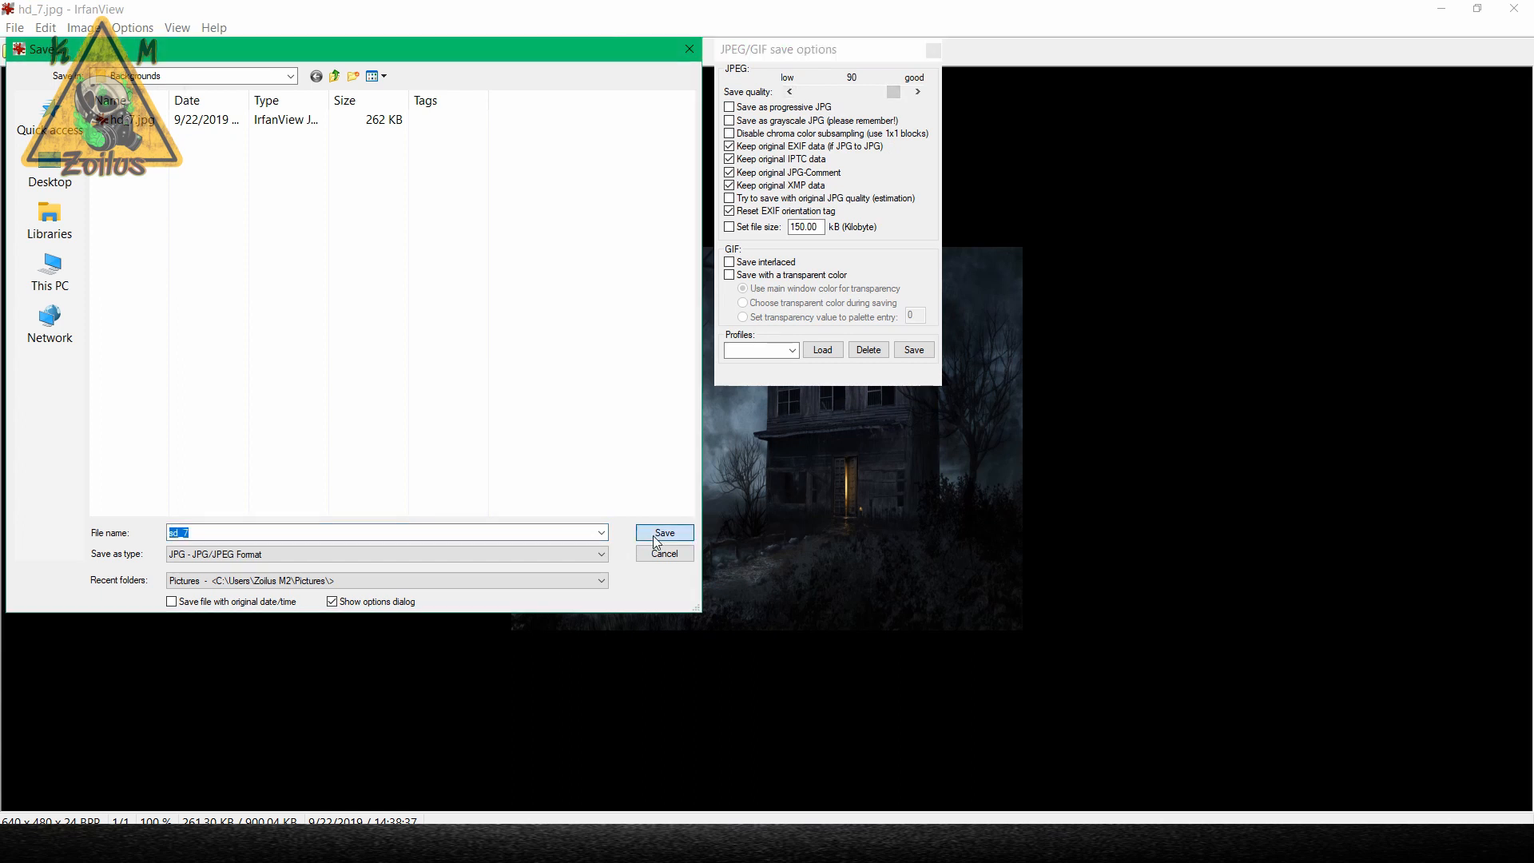
# Close the image viewer, check the details of sd_7.jpg in the Backgrounds folder, and close the folder window.
pyautogui.click(1513, 8)
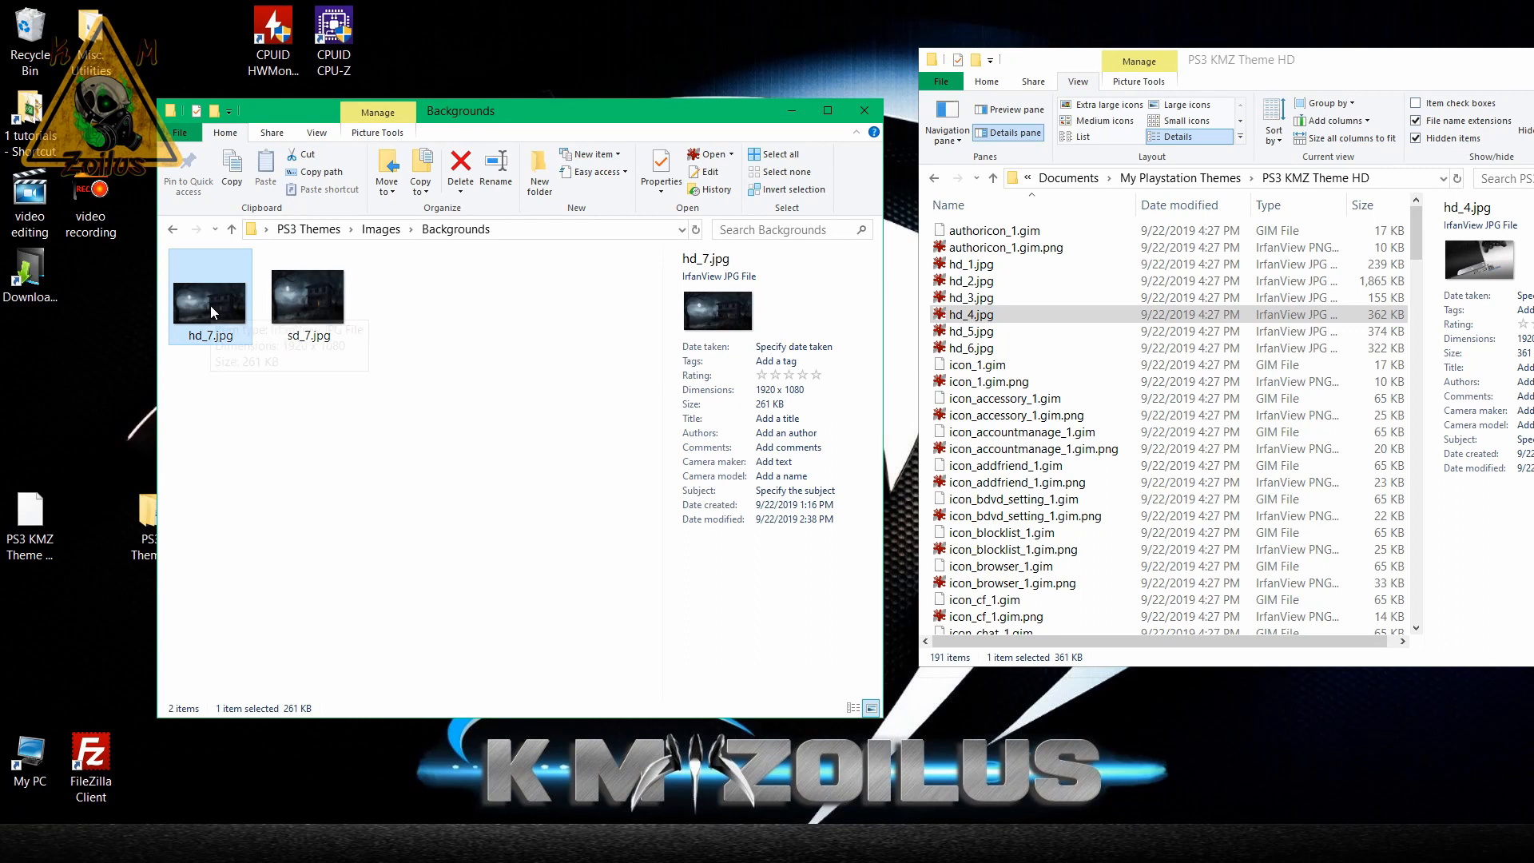
pyautogui.click(312, 311)
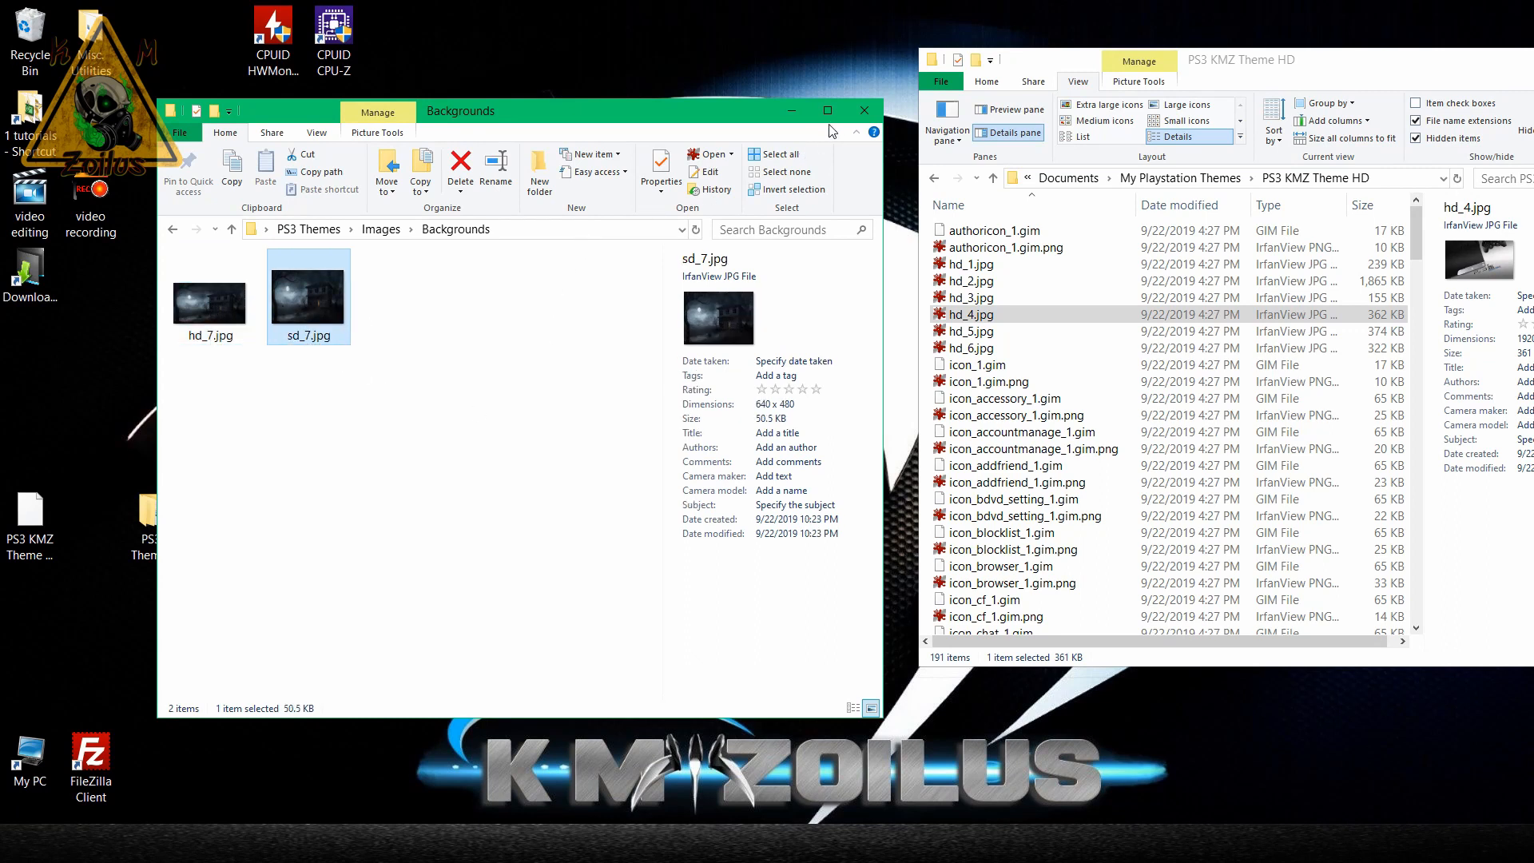
pyautogui.click(865, 116)
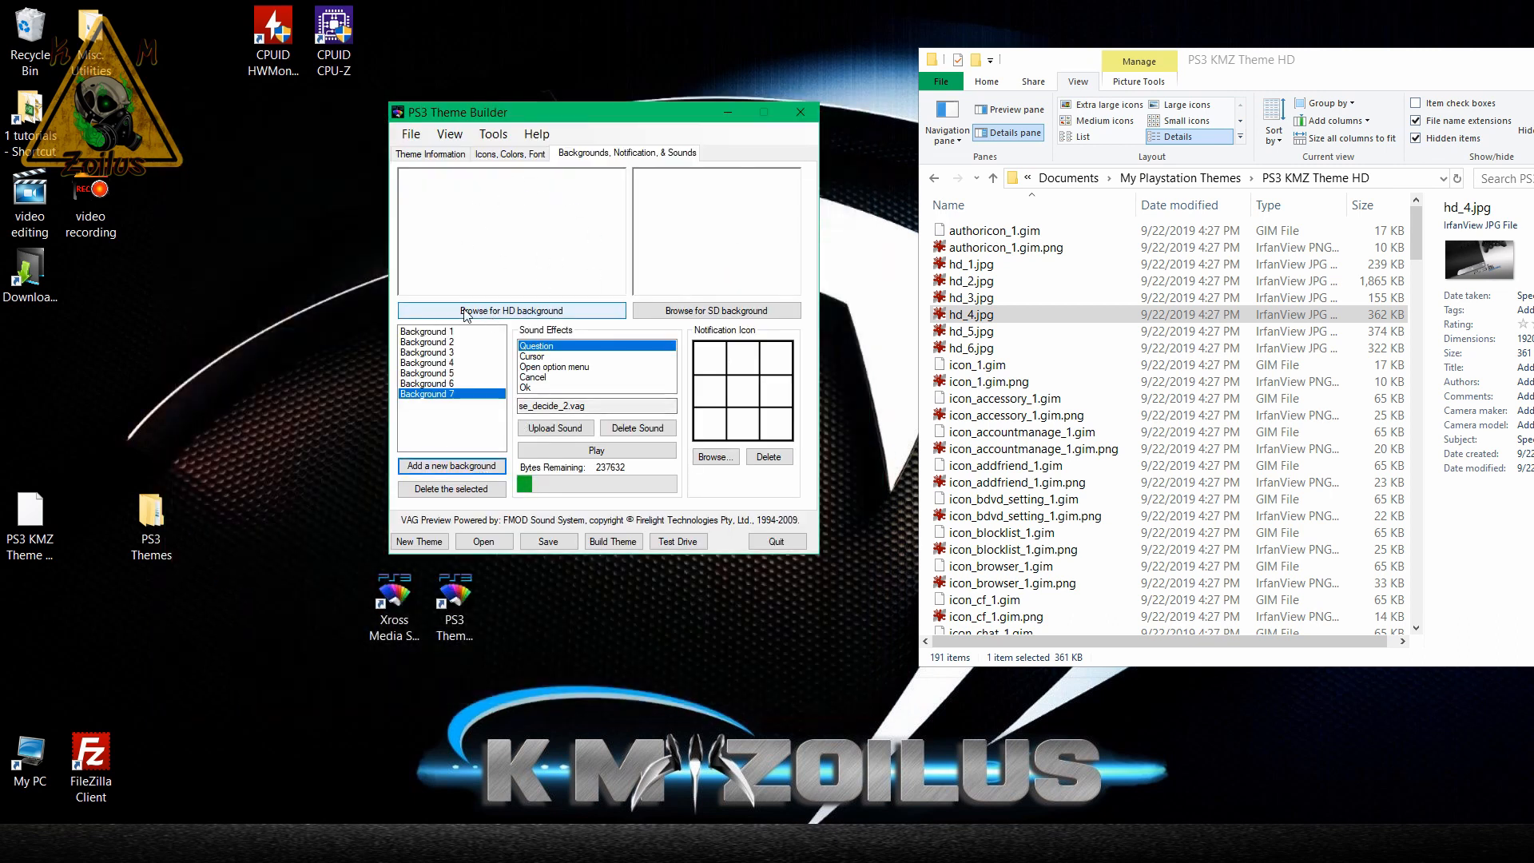
# Assign hd_7.jpg from PS3 Themes > Images > Backgrounds as Background 7's HD image, and check its copy in the theme folder.
pyautogui.click(541, 313)
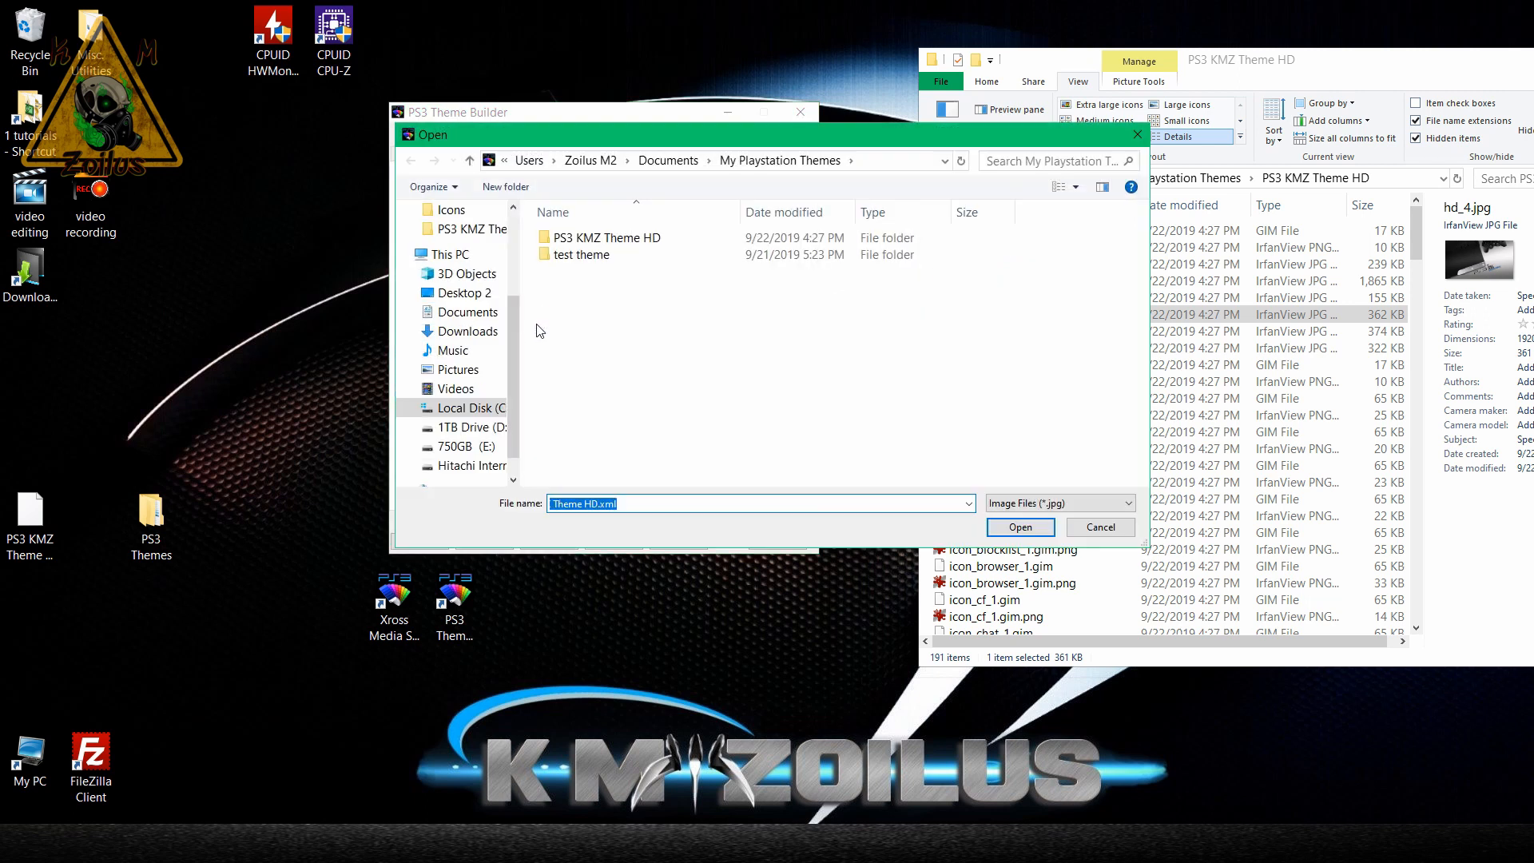
pyautogui.click(494, 297)
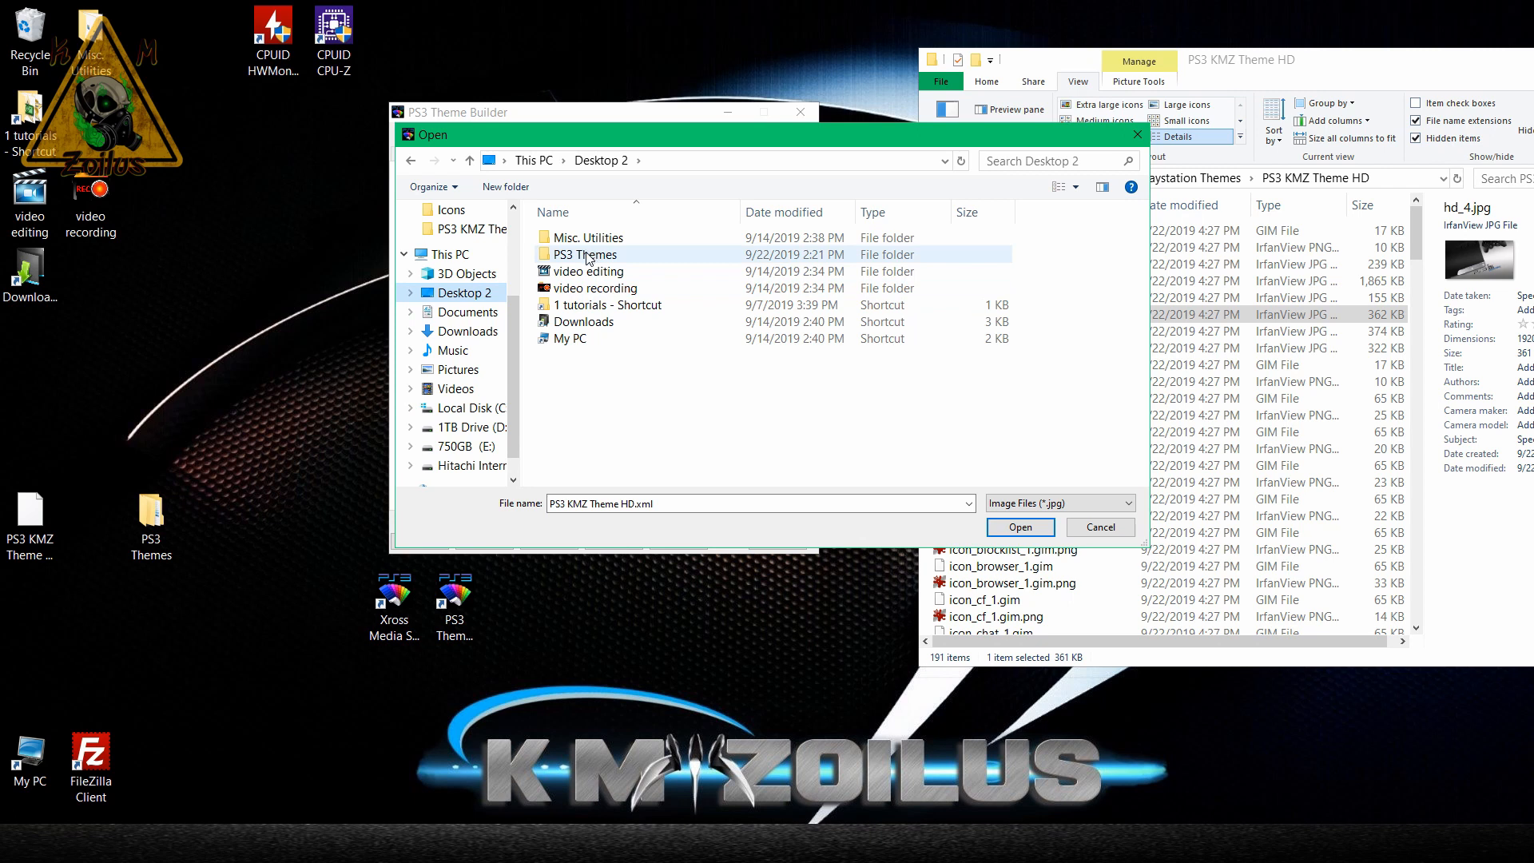
pyautogui.doubleClick(587, 256)
pyautogui.doubleClick(589, 244)
pyautogui.doubleClick(589, 241)
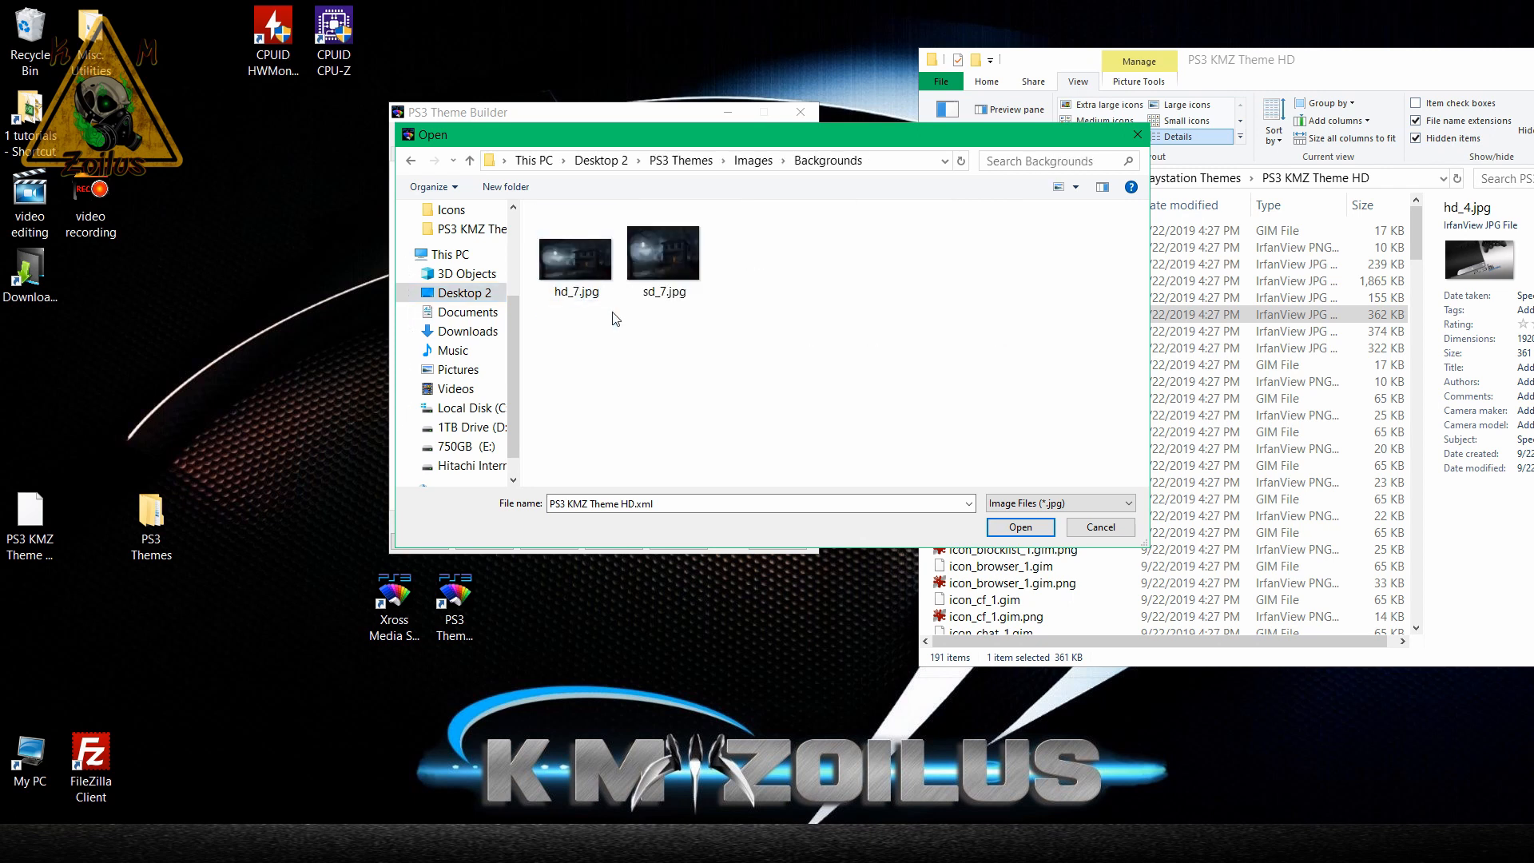
pyautogui.doubleClick(577, 264)
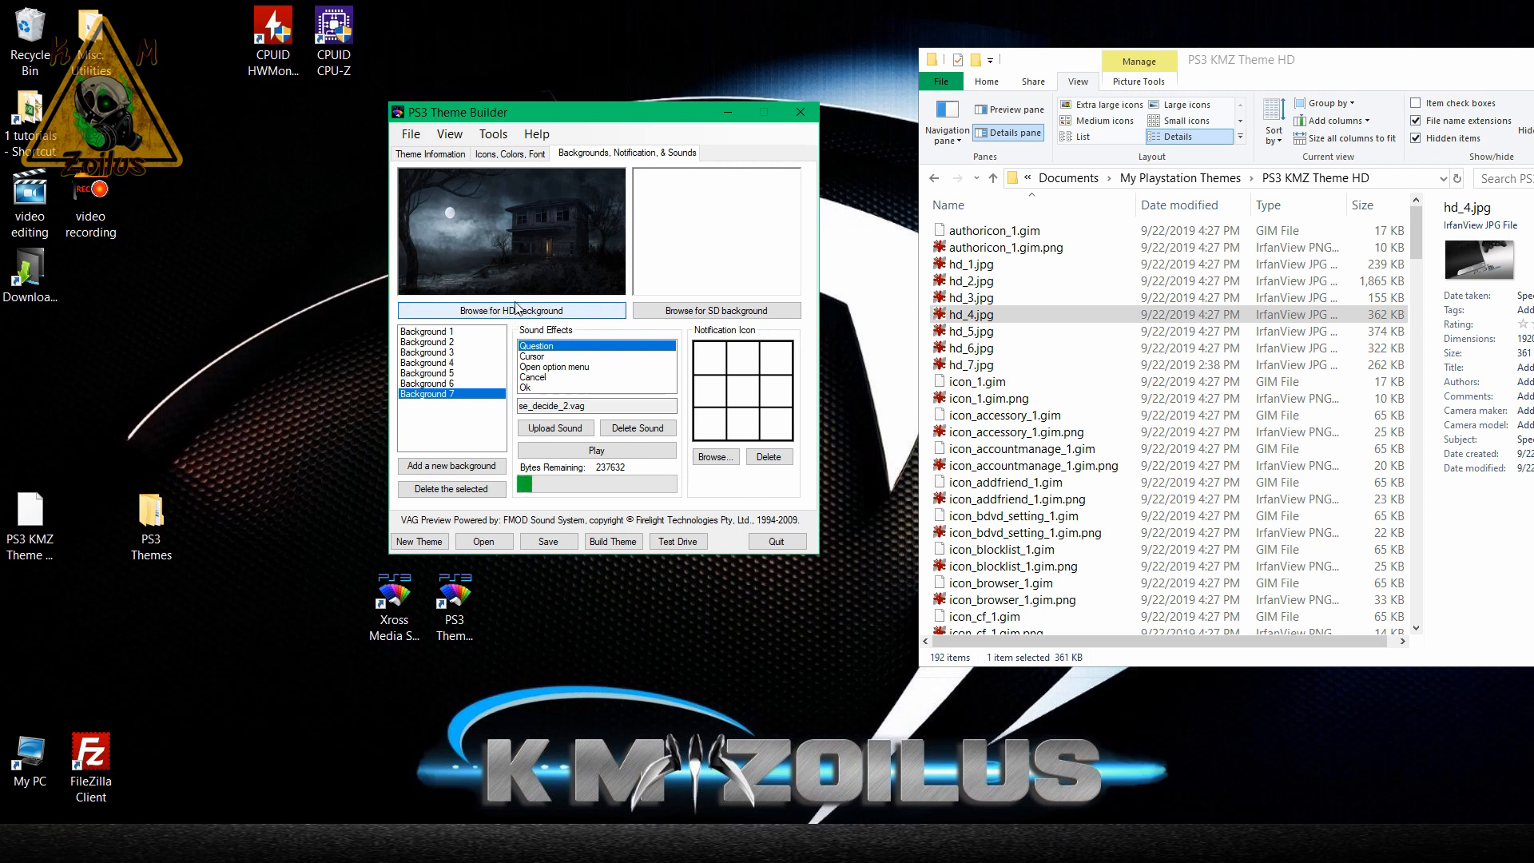
pyautogui.click(968, 365)
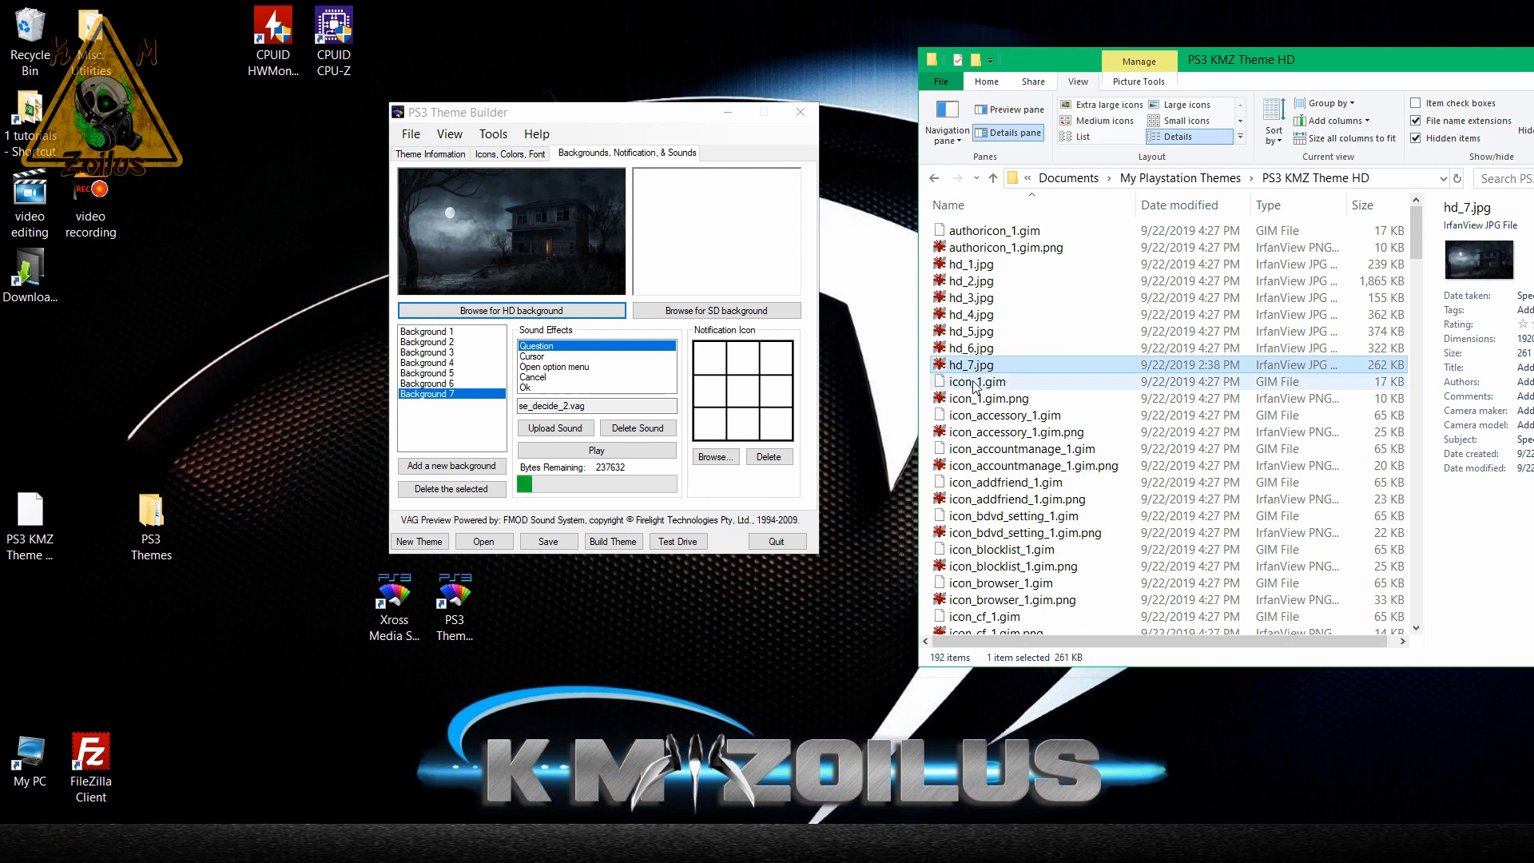
# Assign sd_7.jpg from PS3 Themes > Images > Backgrounds as Background 7's SD image.
pyautogui.click(699, 317)
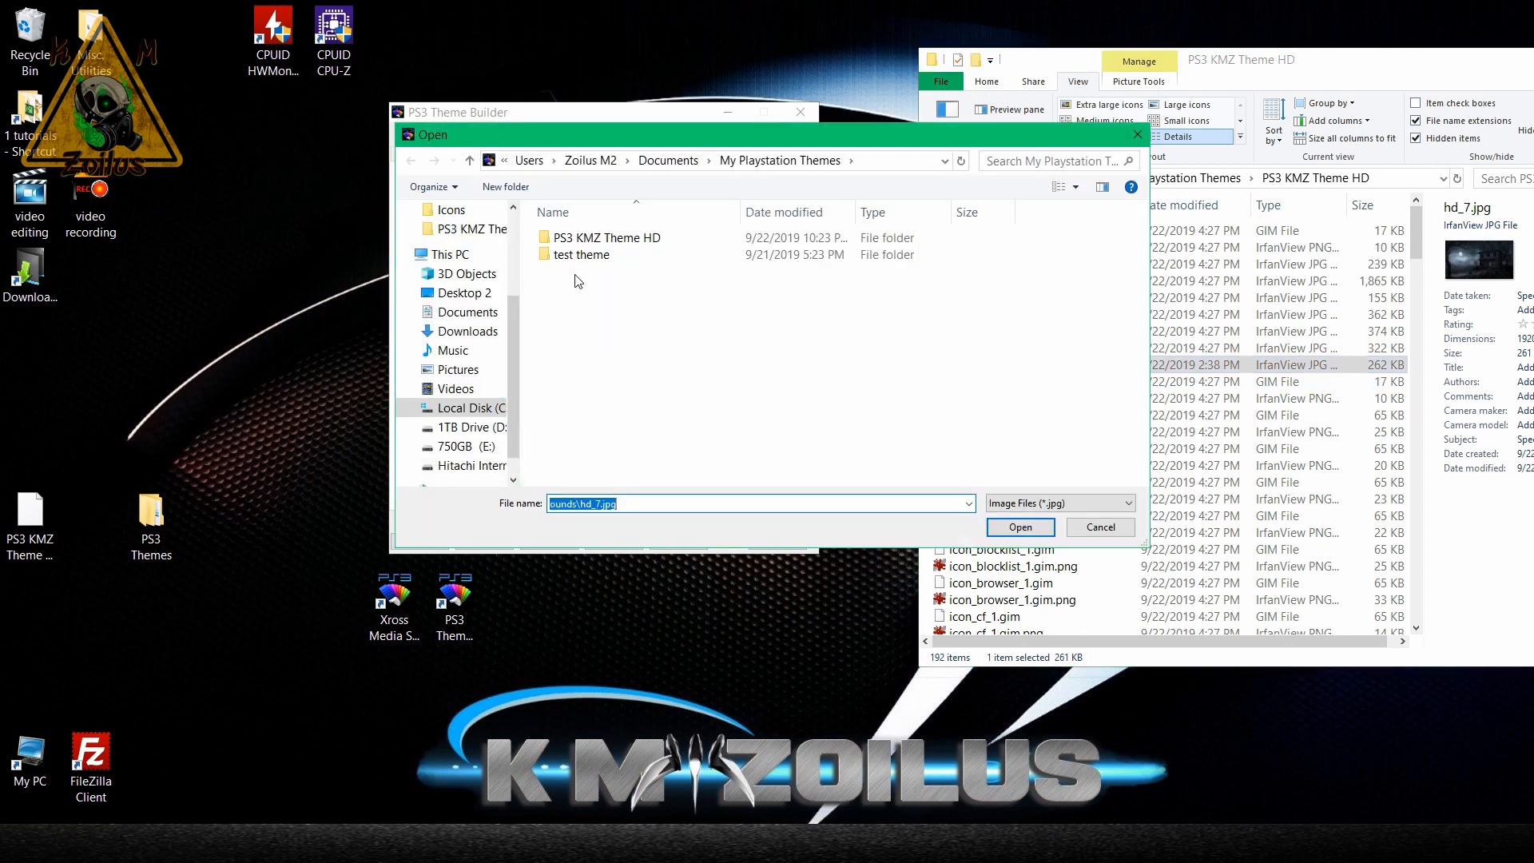
pyautogui.click(483, 292)
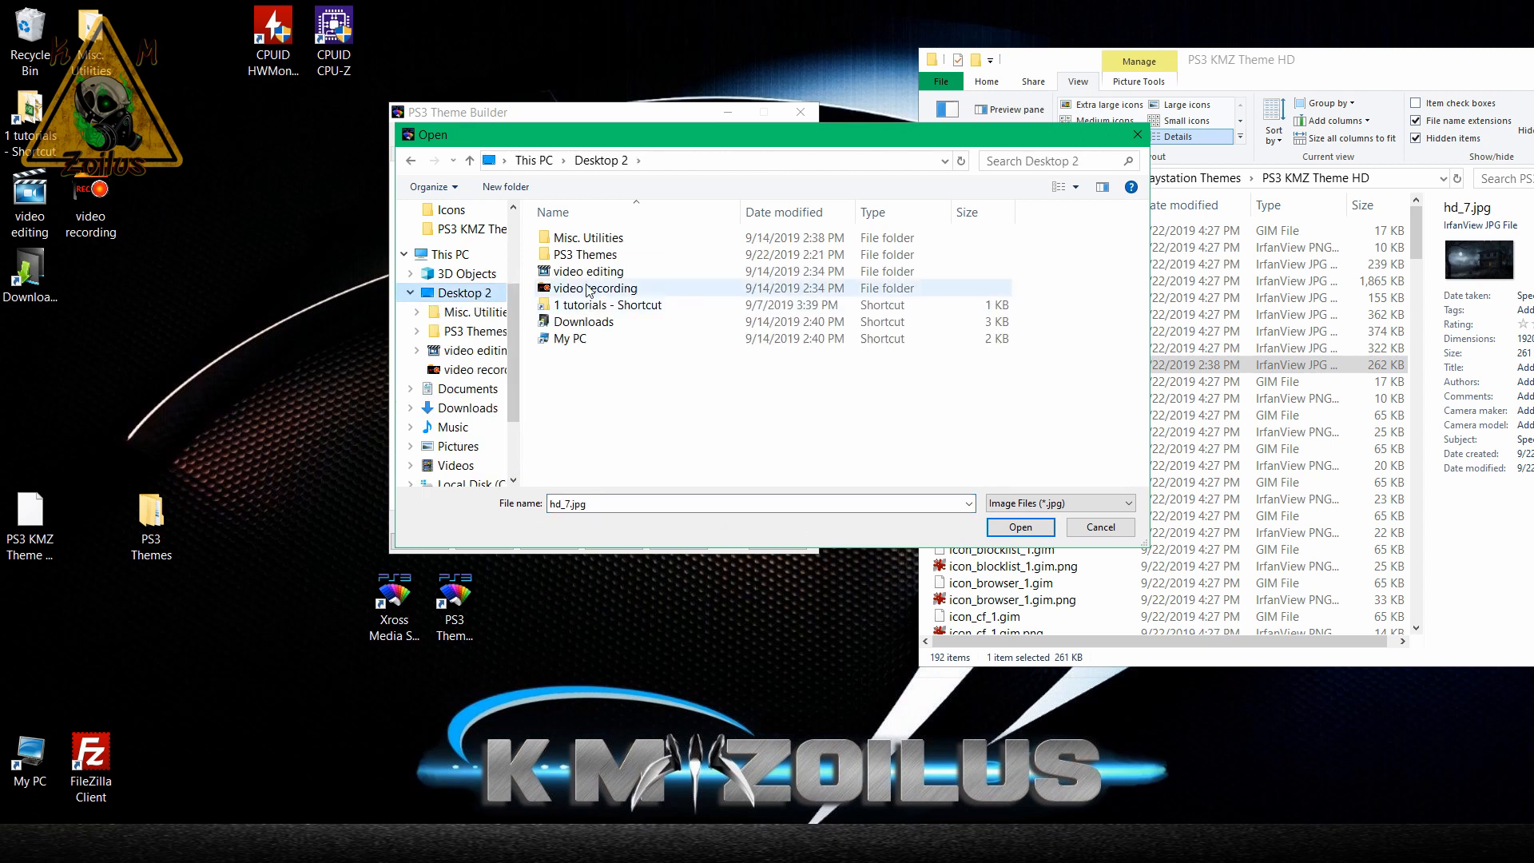
pyautogui.doubleClick(589, 257)
pyautogui.doubleClick(575, 238)
pyautogui.doubleClick(583, 238)
pyautogui.click(665, 256)
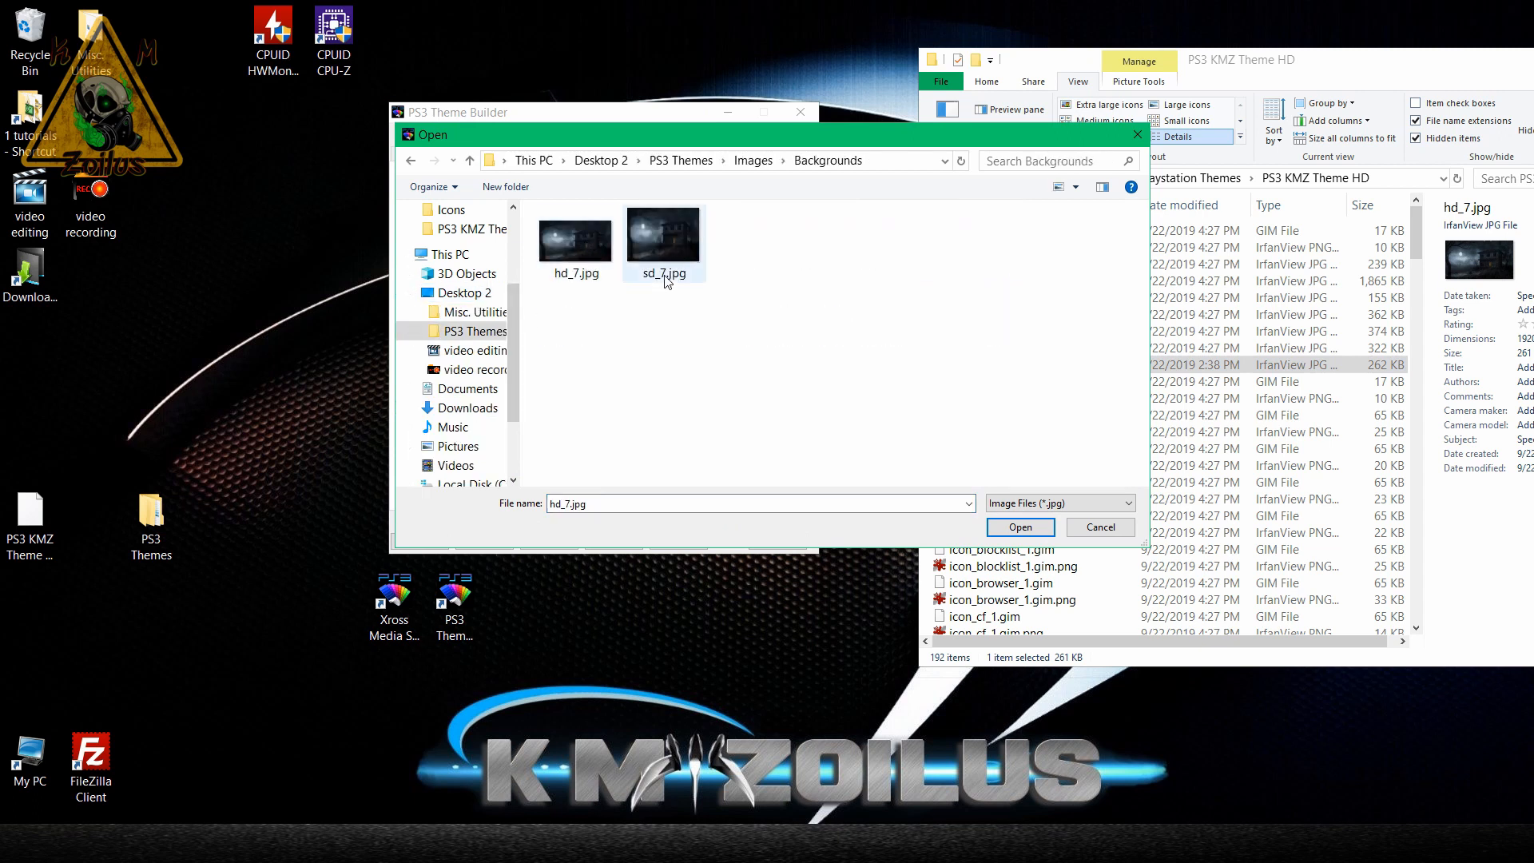
pyautogui.doubleClick(666, 254)
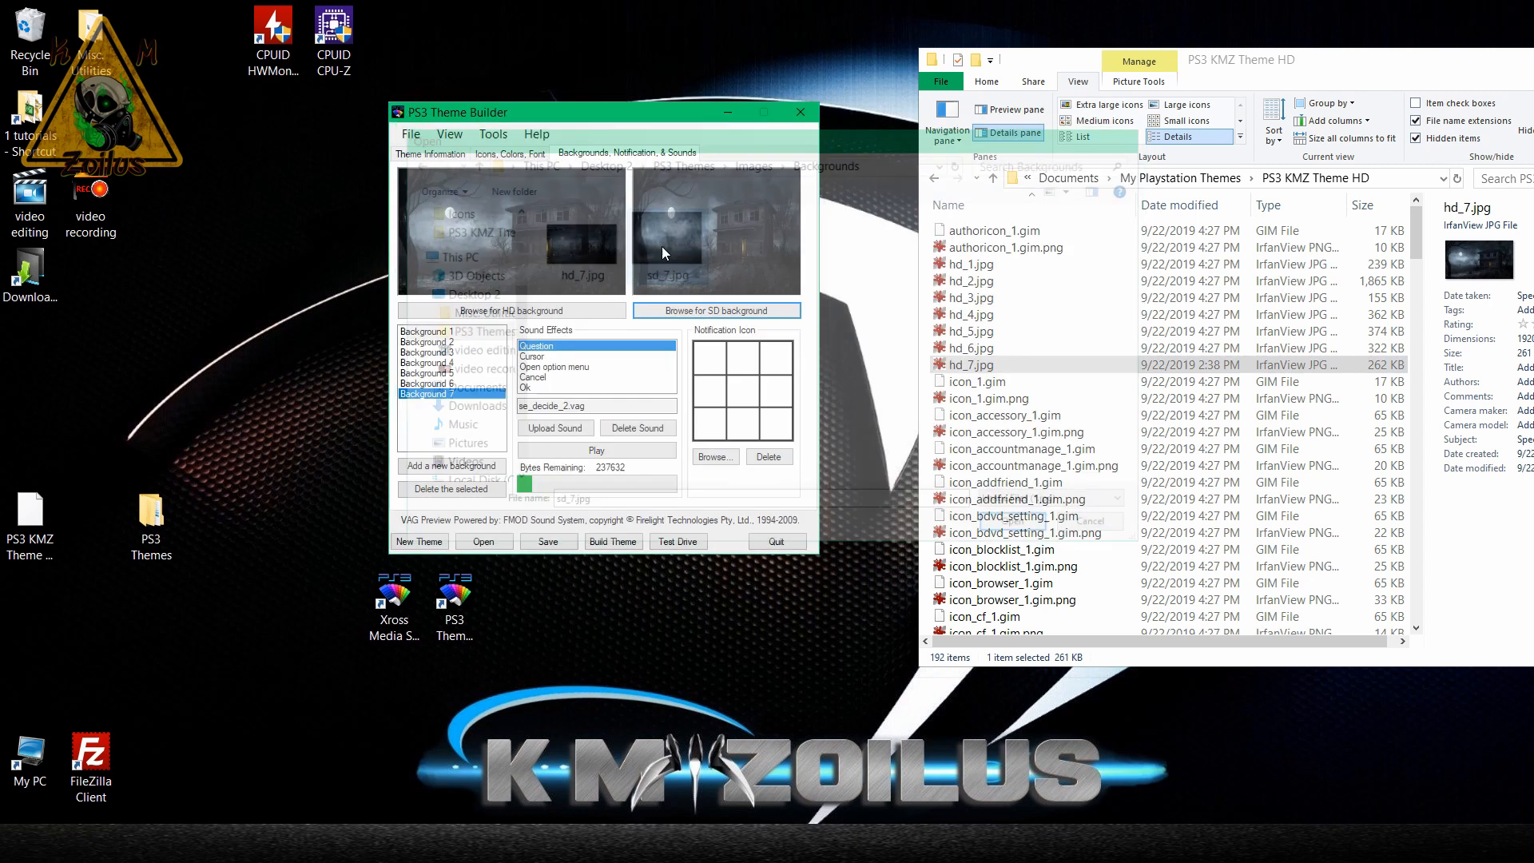
# Locate the SD background files in the theme folder and save the theme.
pyautogui.click(1054, 420)
pyautogui.press('s')
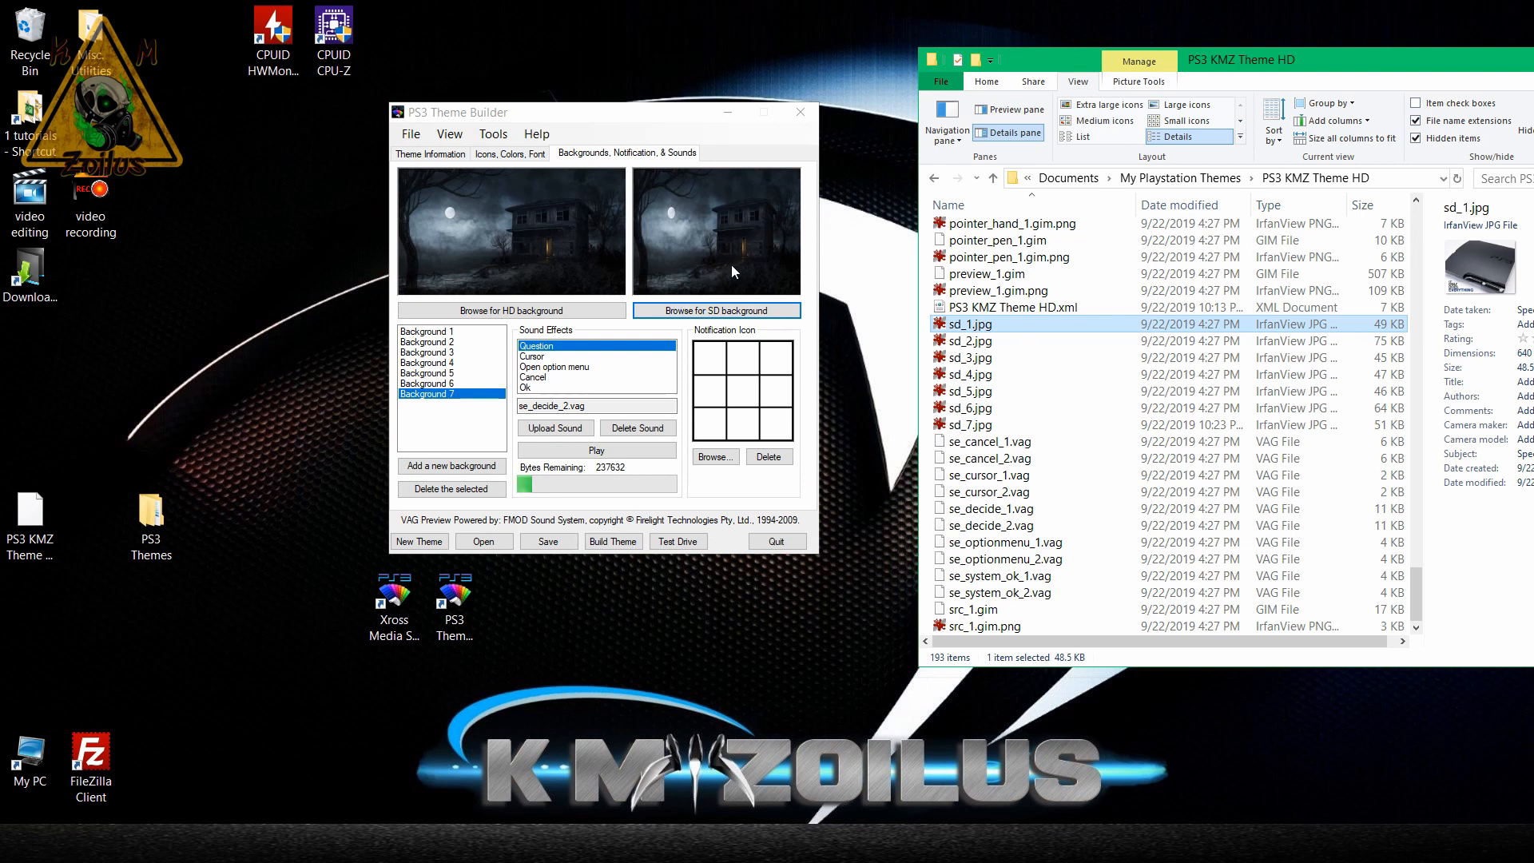
pyautogui.click(548, 542)
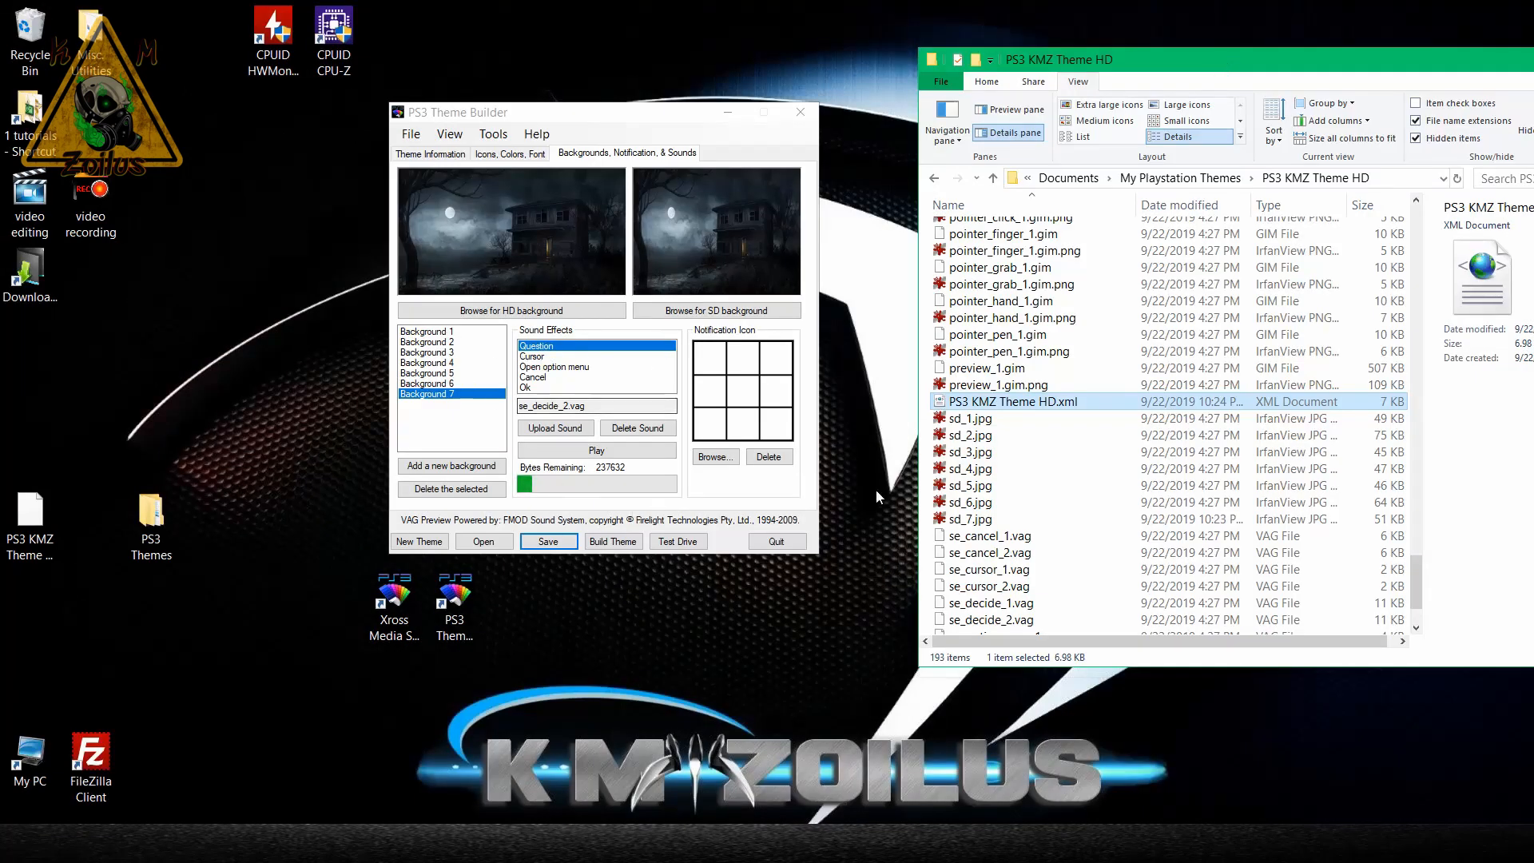
# Examine the bgimage entries in PS3 KMZ Theme HD.xml with Notepad++, highlighting the hd_7.jpg line, and close the editor.
pyautogui.click(1030, 417)
pyautogui.click(1014, 403)
pyautogui.rightClick(1014, 404)
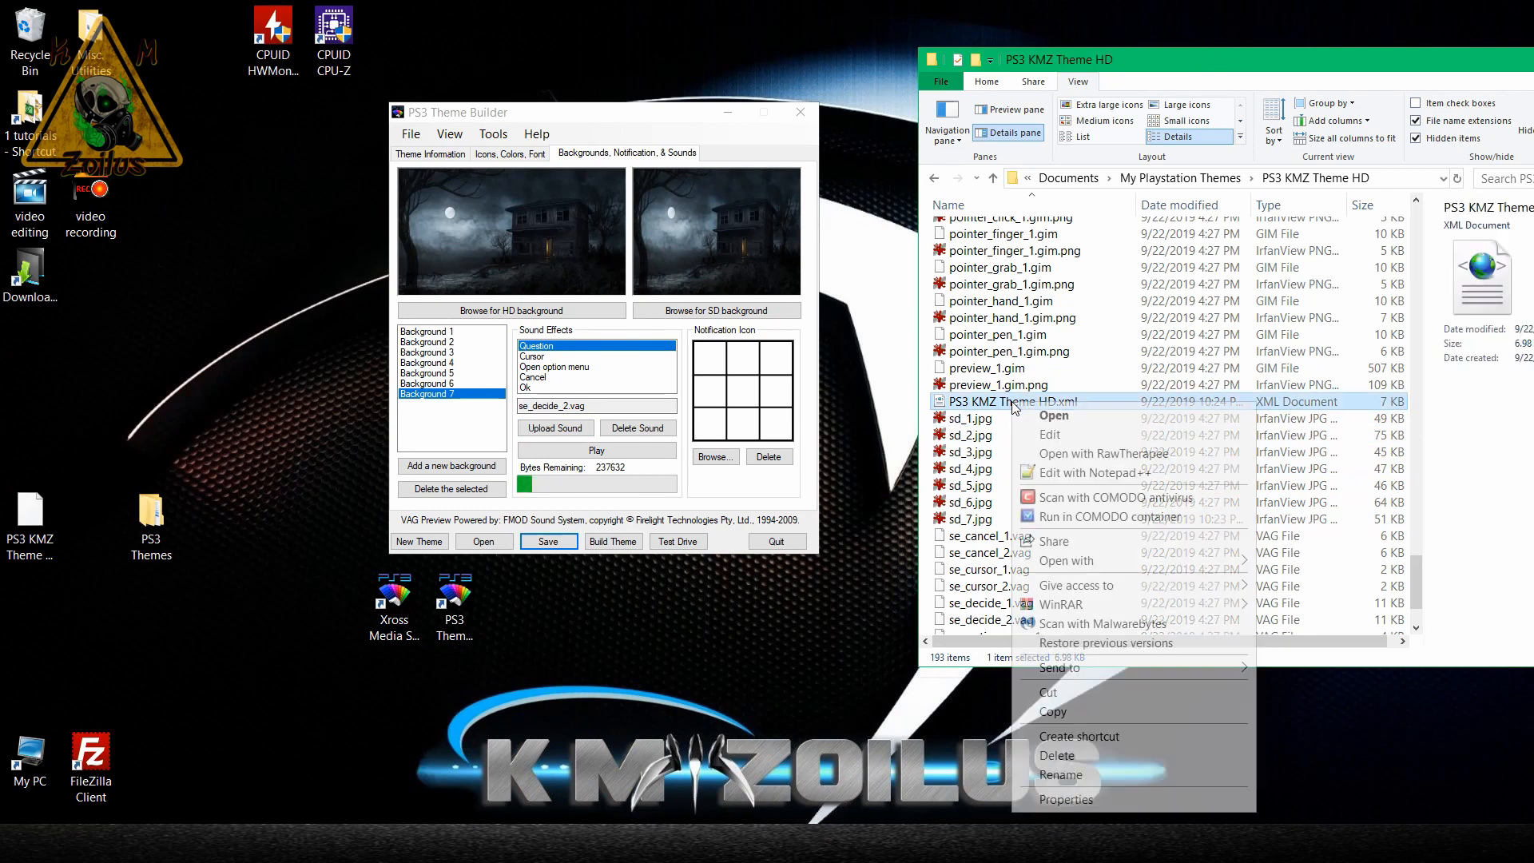
pyautogui.click(1053, 472)
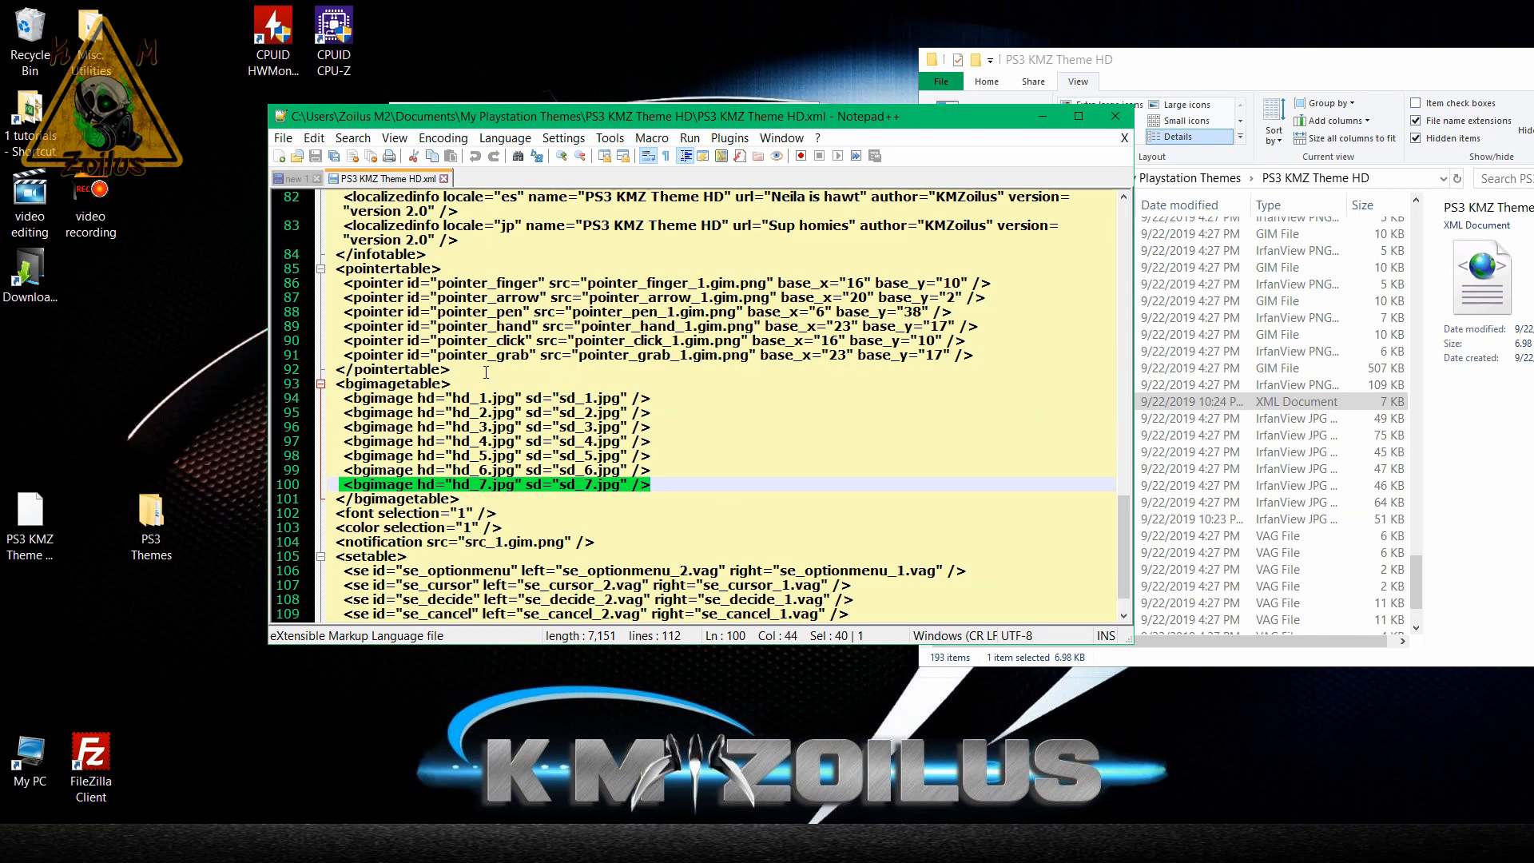
pyautogui.click(345, 397)
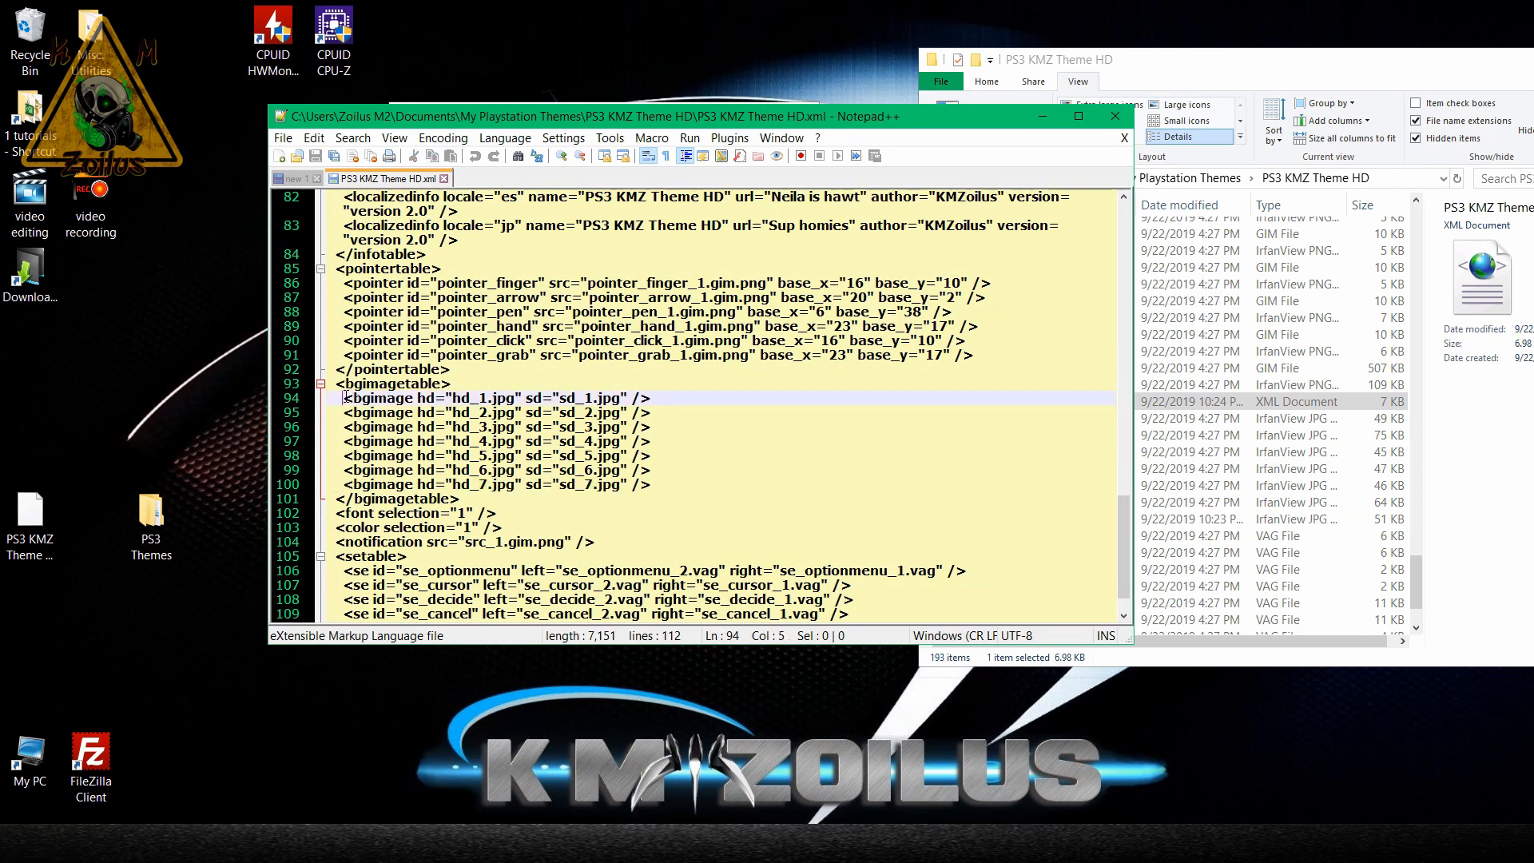
pyautogui.moveTo(342, 482); pyautogui.dragTo(651, 484)
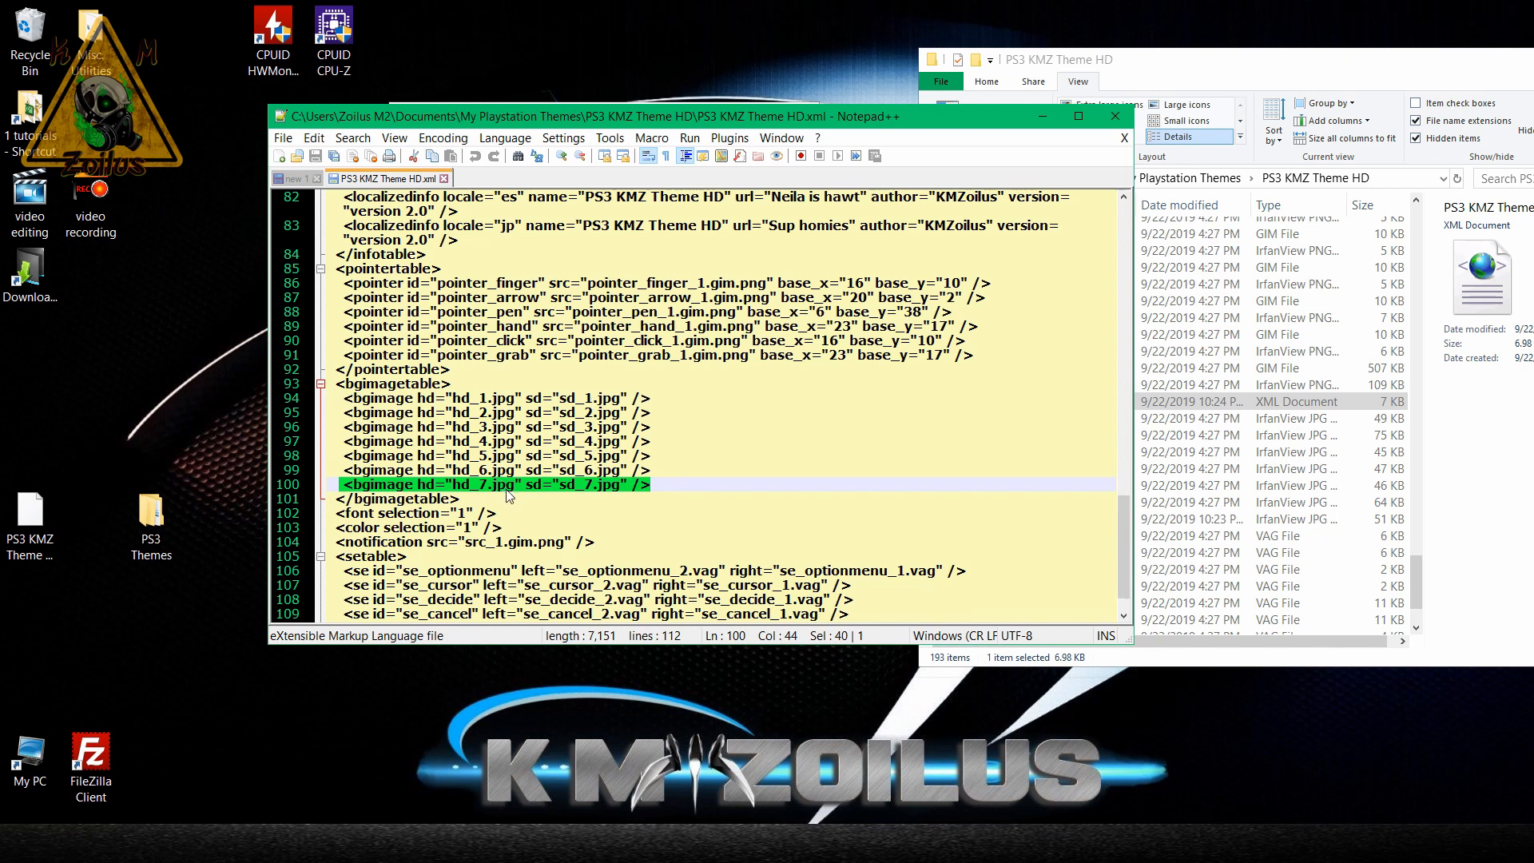
pyautogui.click(1116, 118)
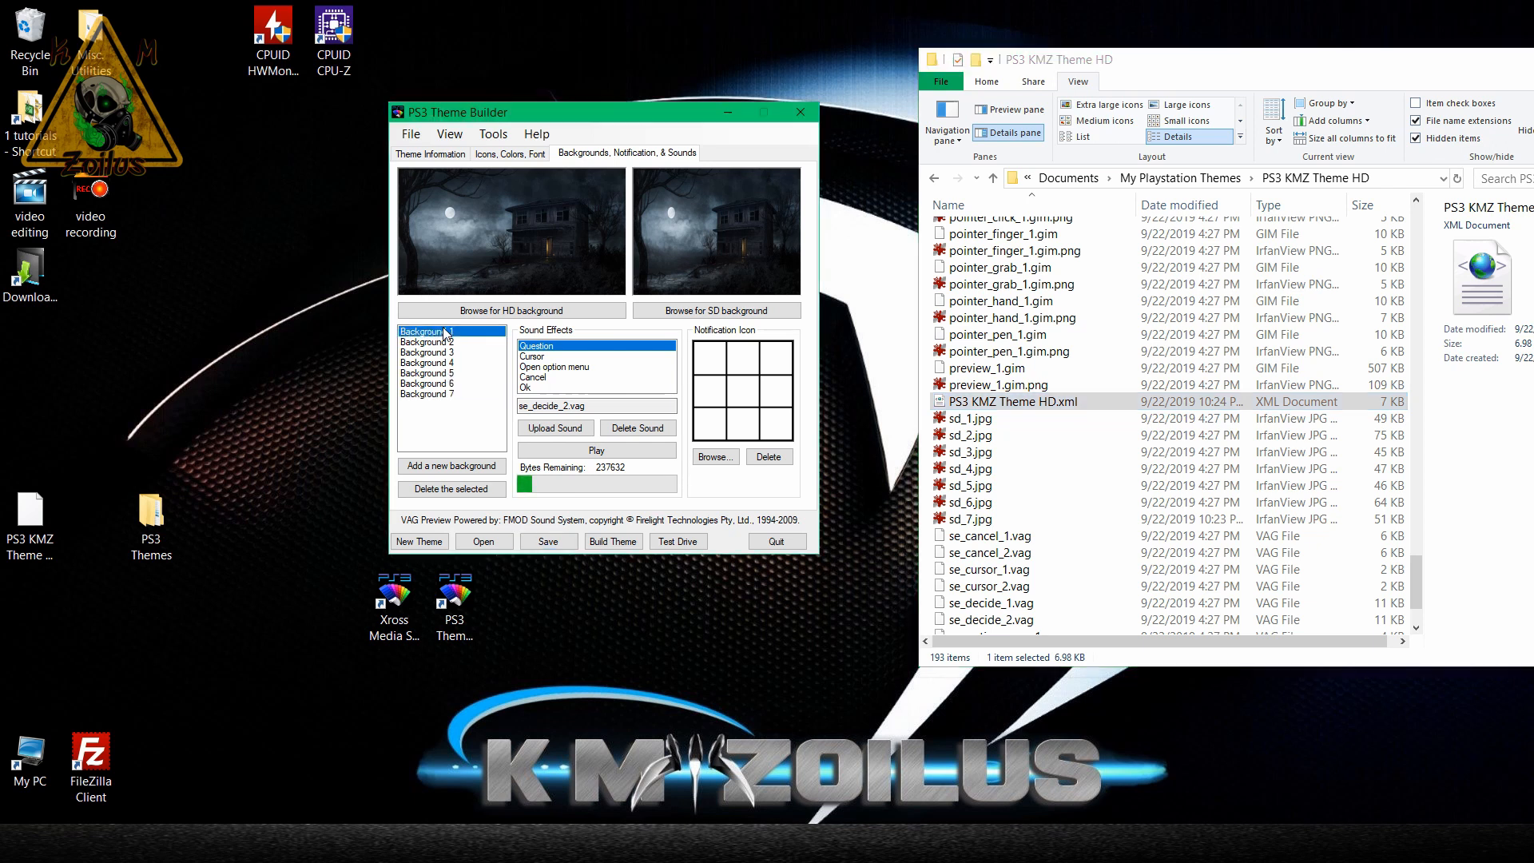
# Preview Backgrounds 4, 6, 1 and 2 in the theme, and check hd_4.jpg and hd_3.jpg in the theme folder.
pyautogui.click(442, 362)
pyautogui.click(438, 383)
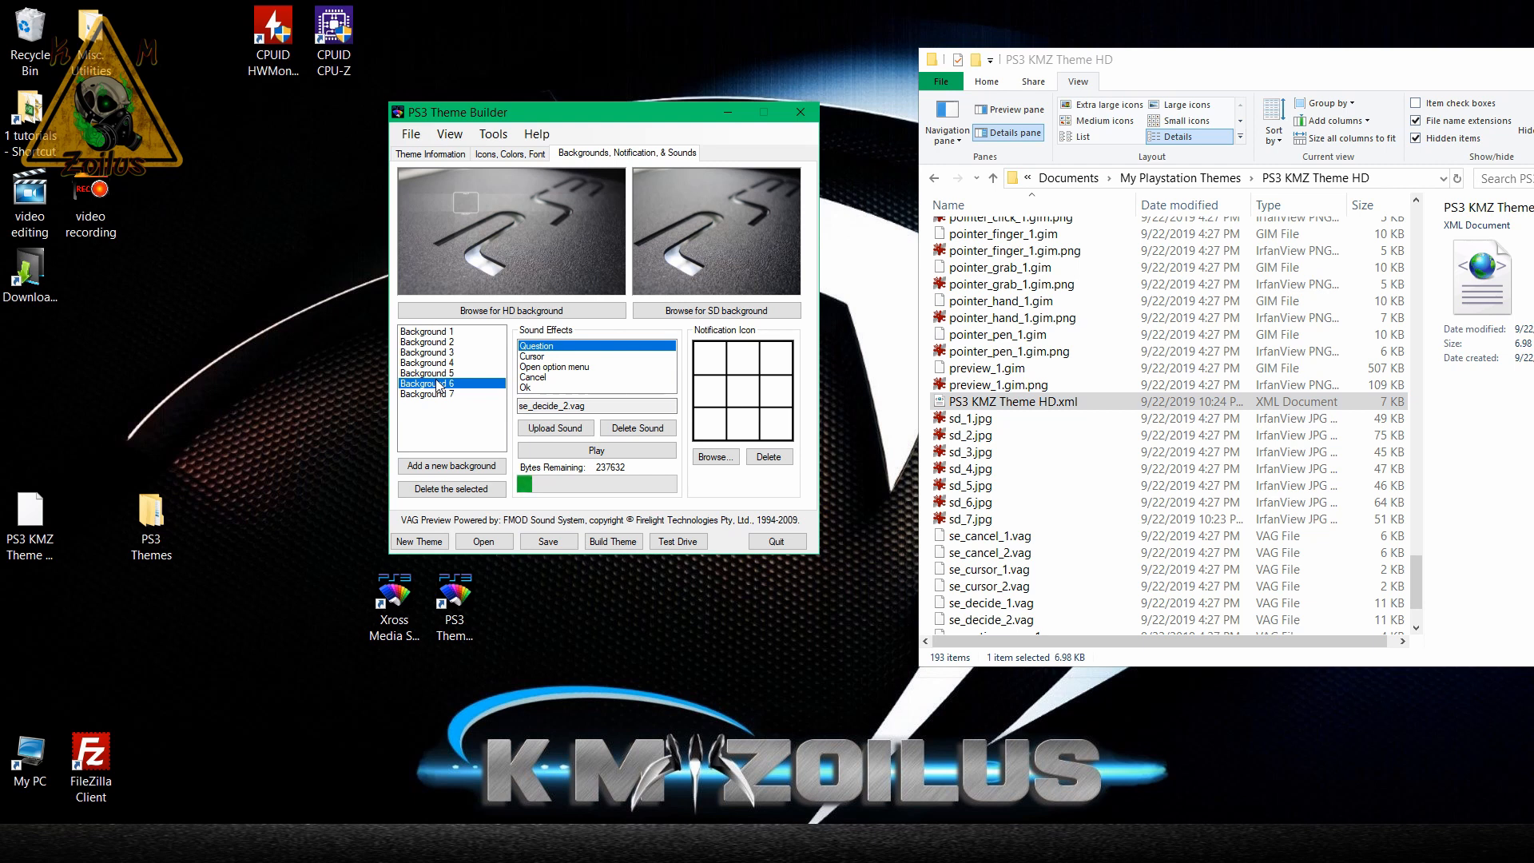
pyautogui.click(436, 332)
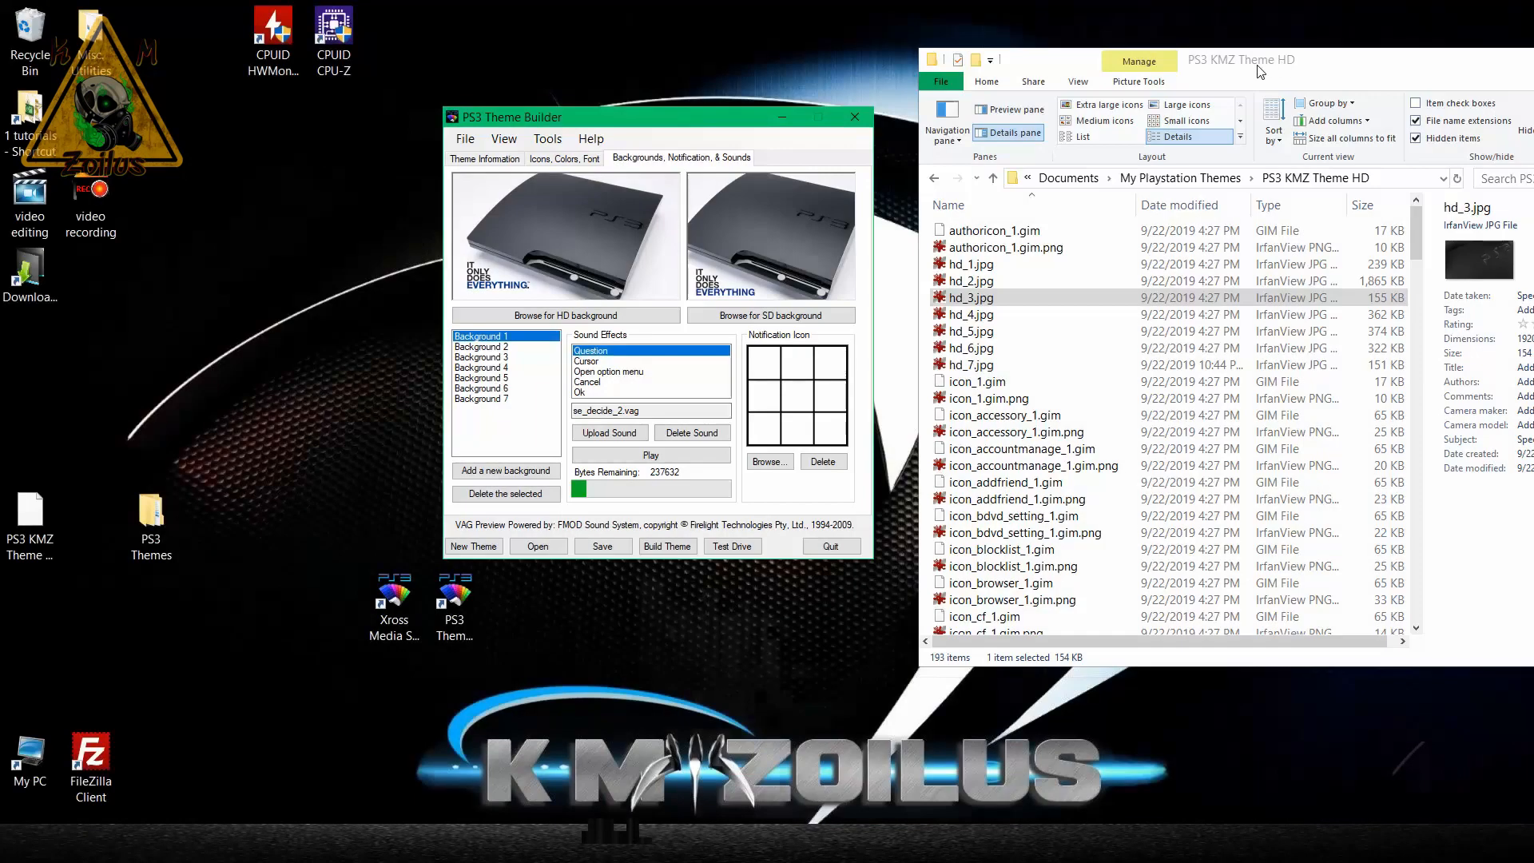
pyautogui.click(494, 347)
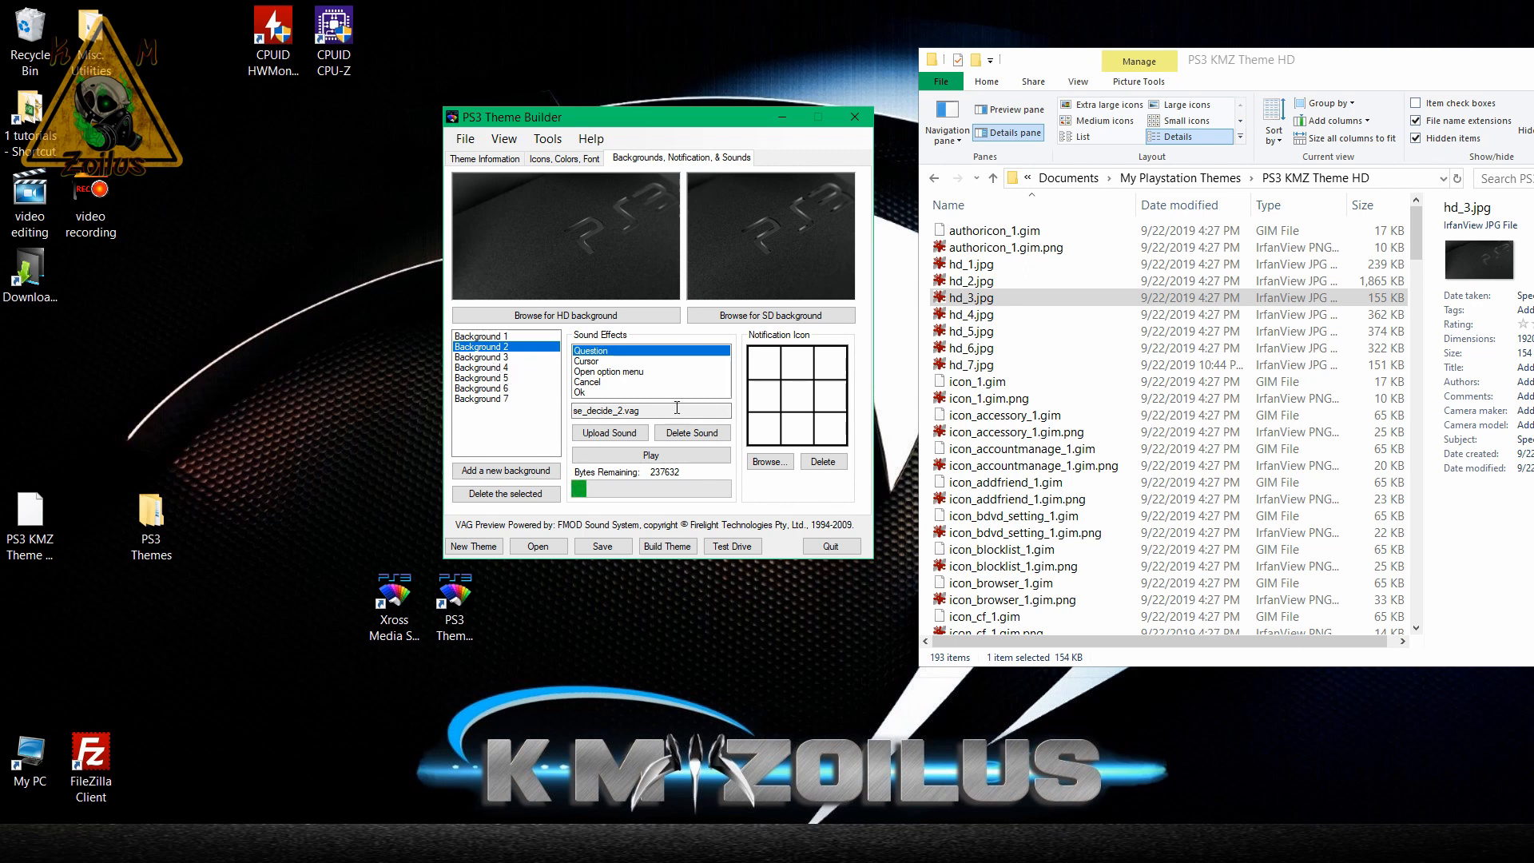
pyautogui.click(992, 315)
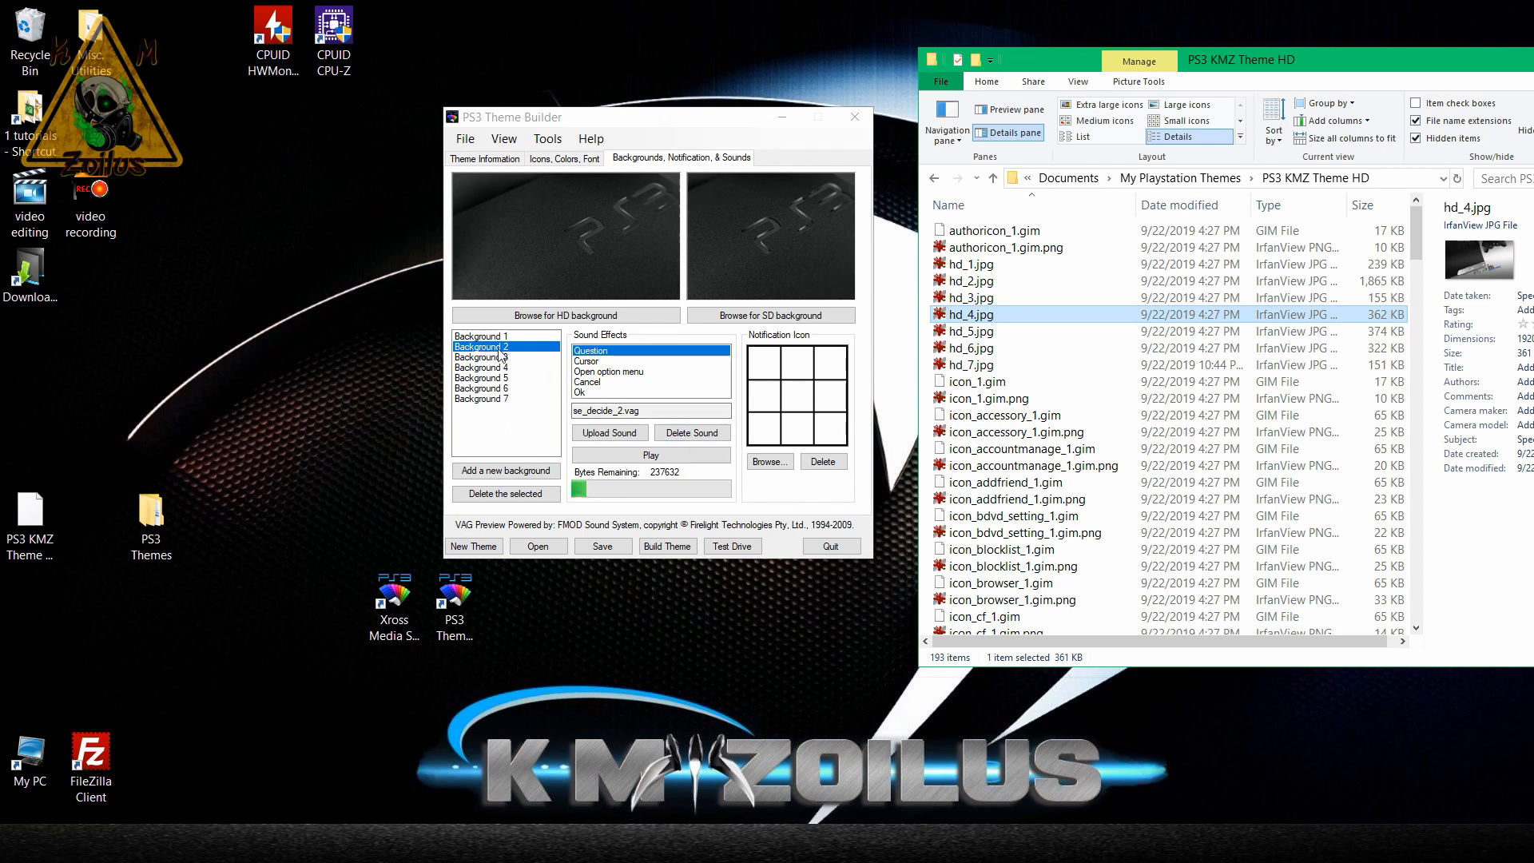
pyautogui.click(970, 298)
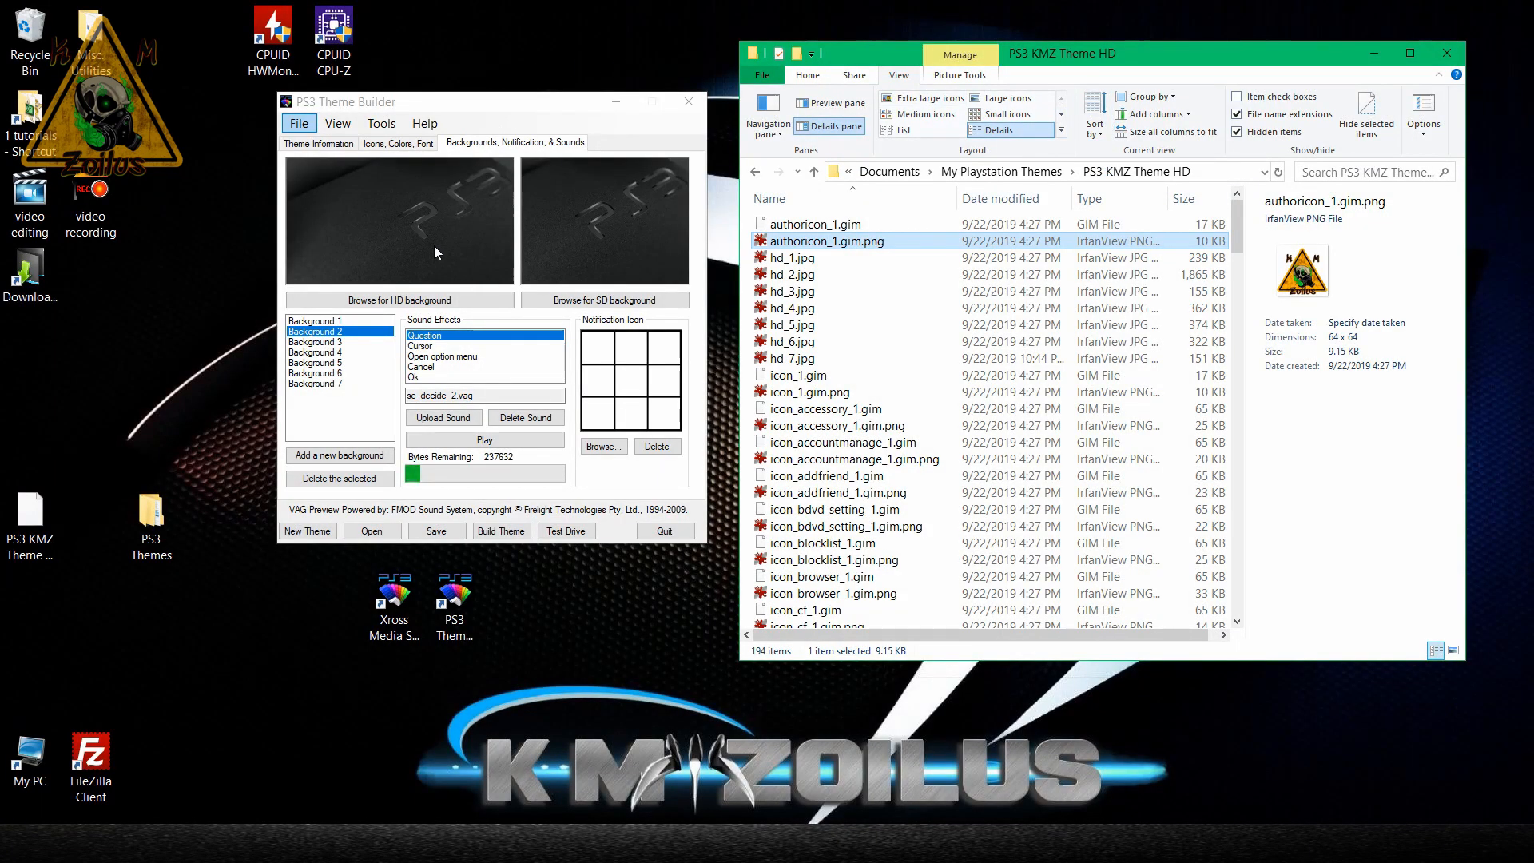
# Review the theme's Photos, Settings and Friends main menu icons, ending on the Add Friend sub-menu icon.
pyautogui.click(408, 143)
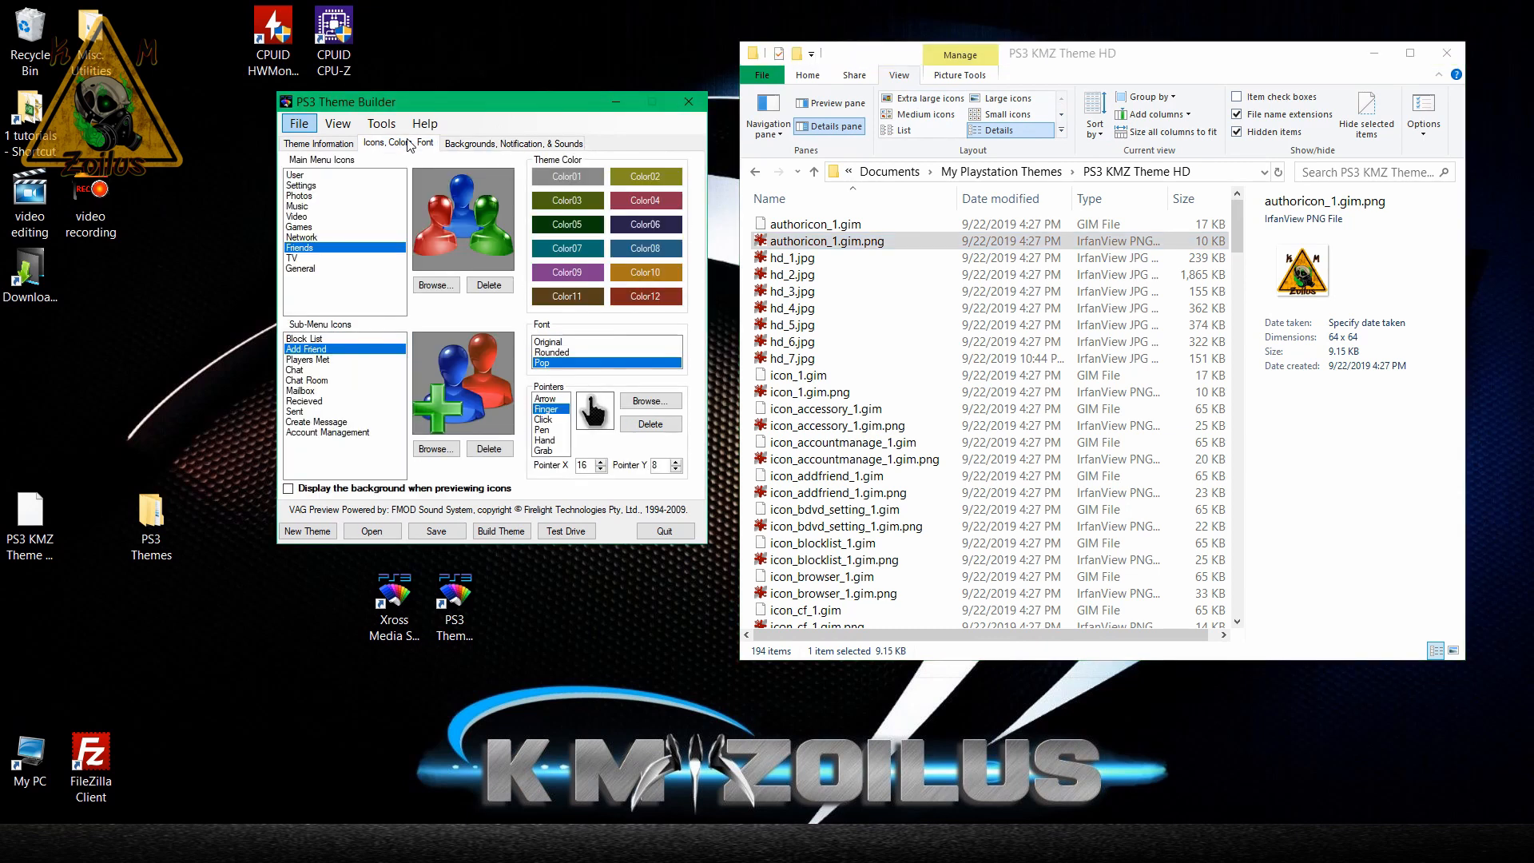
pyautogui.click(329, 197)
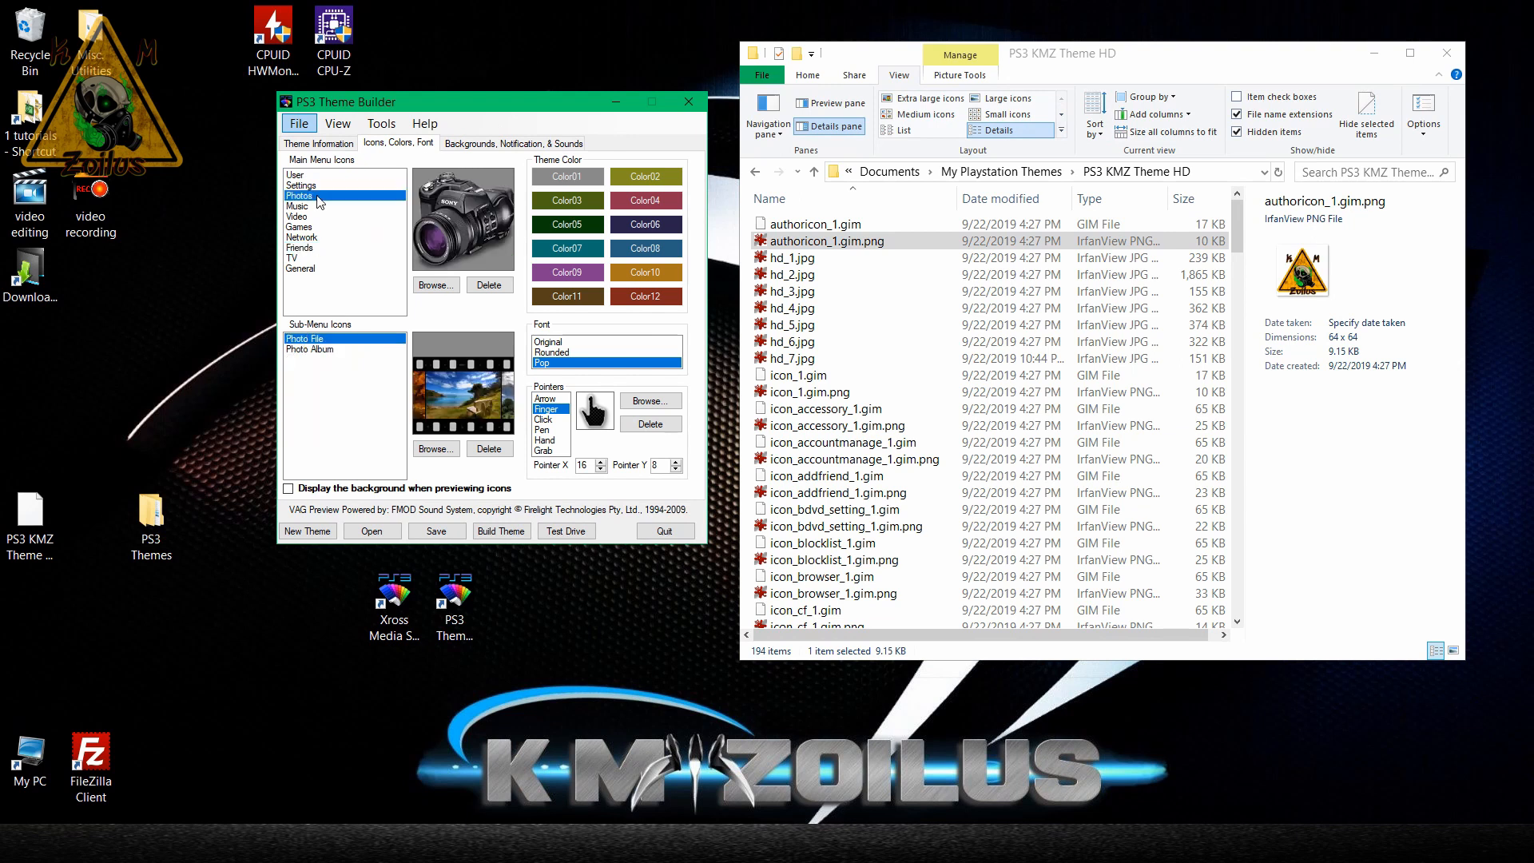
pyautogui.click(308, 185)
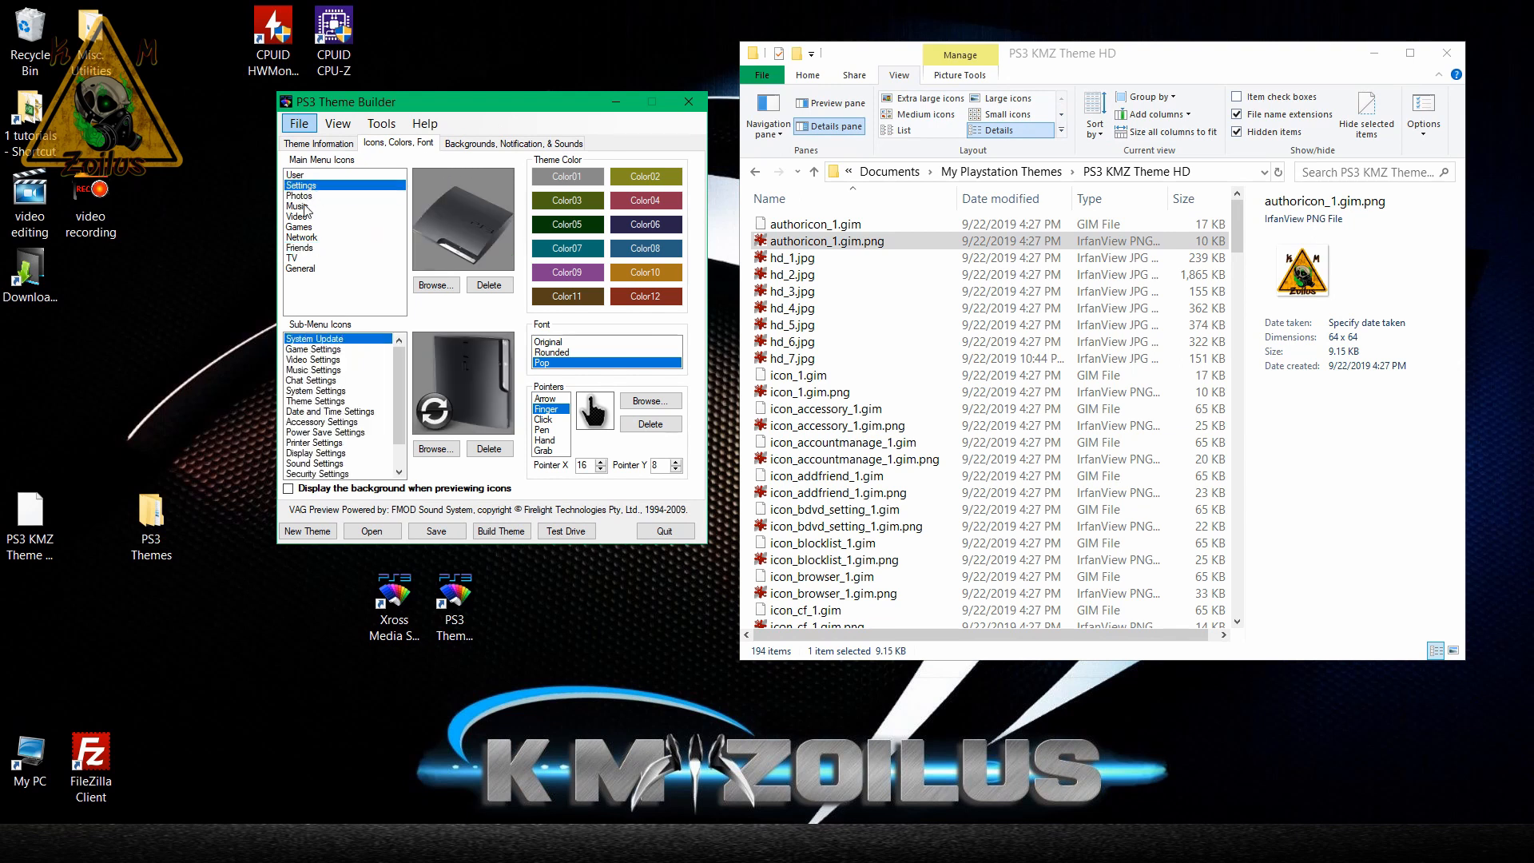
pyautogui.click(308, 196)
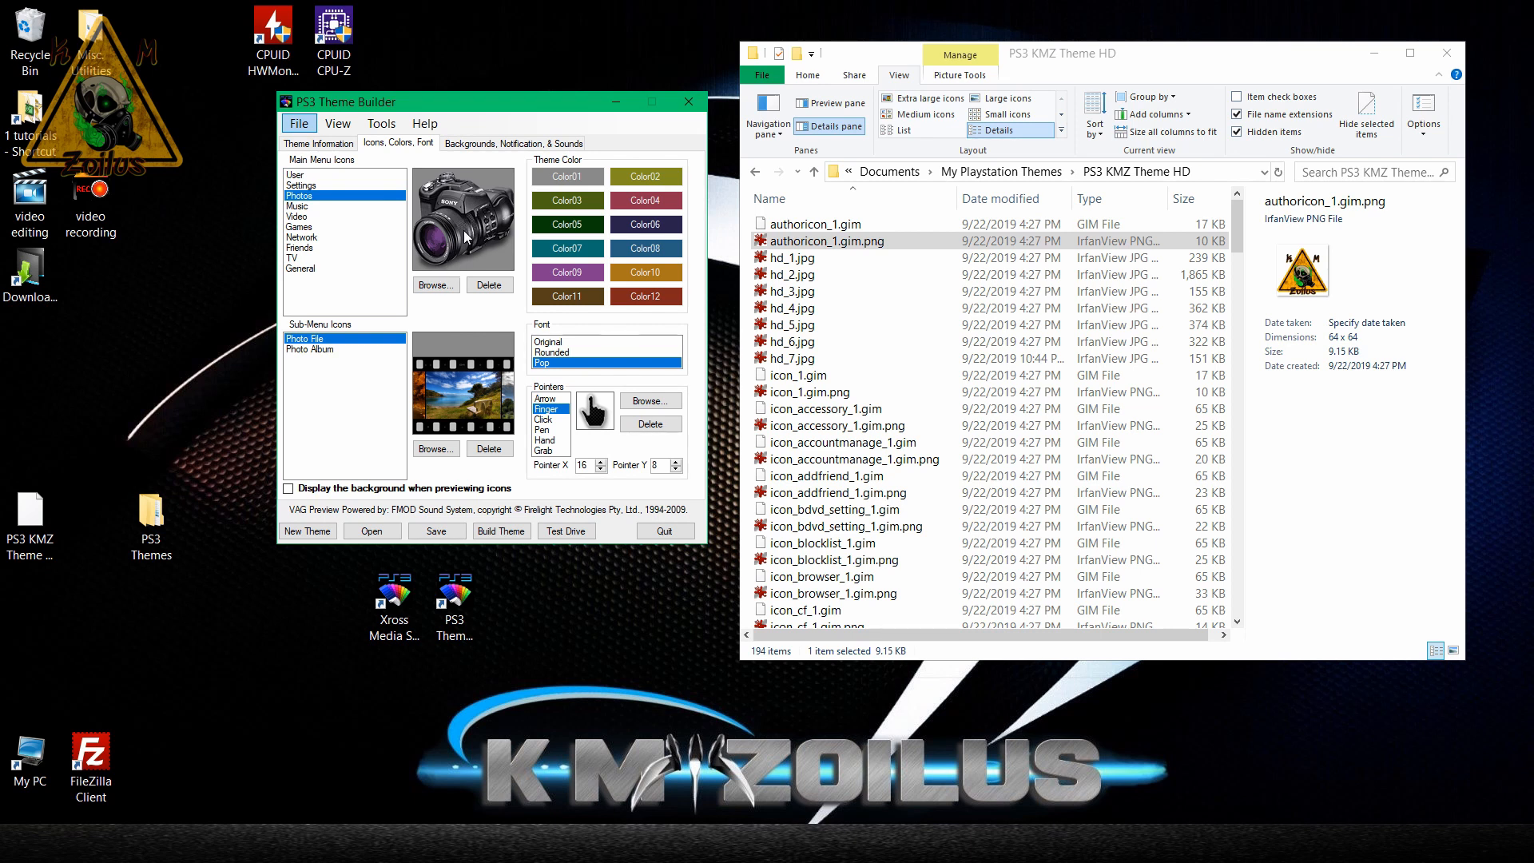
pyautogui.click(310, 249)
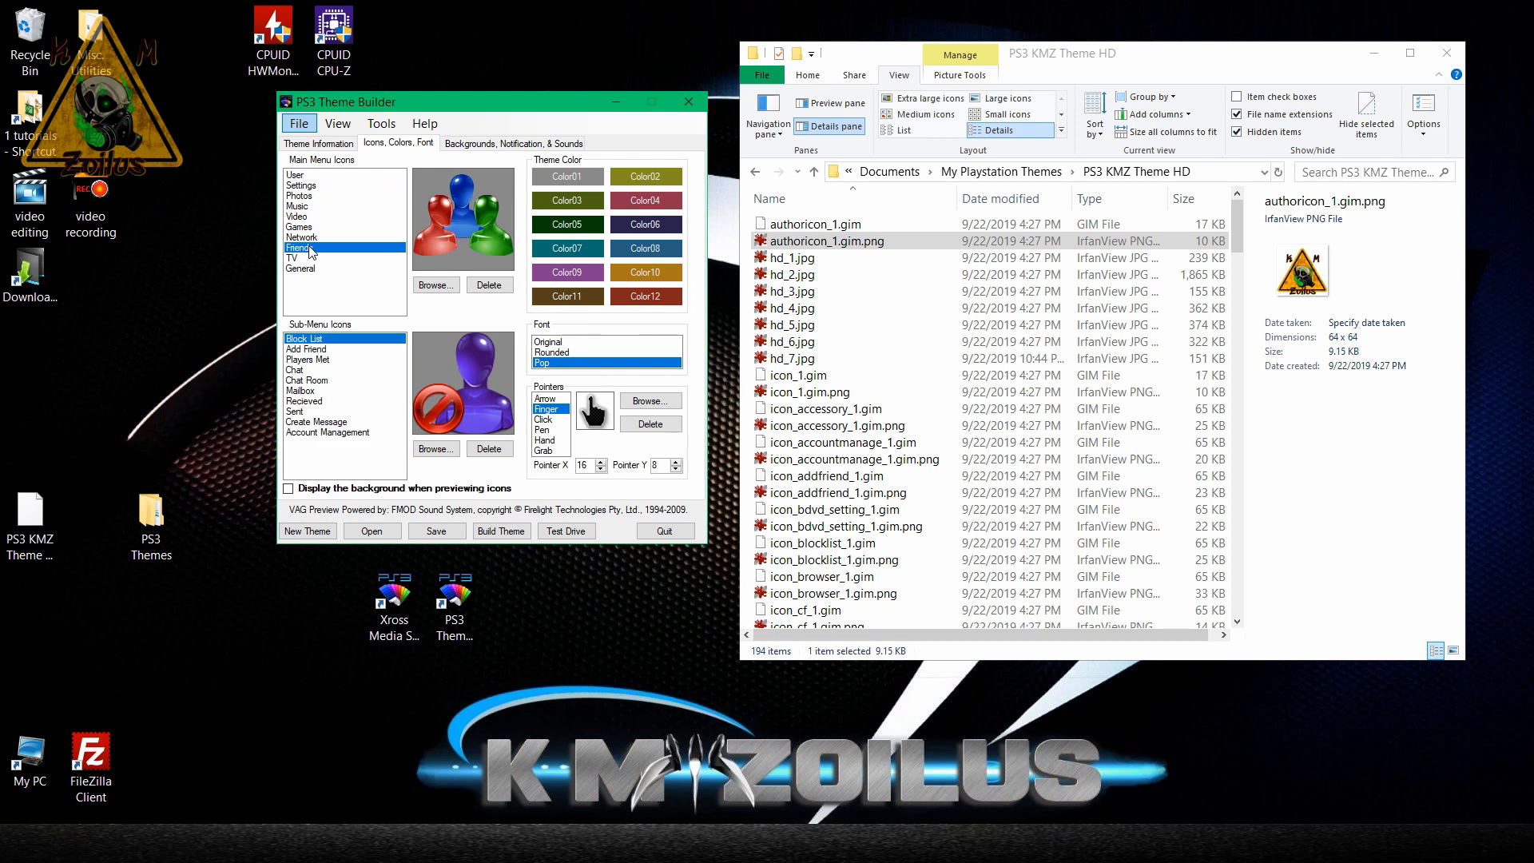
pyautogui.click(317, 350)
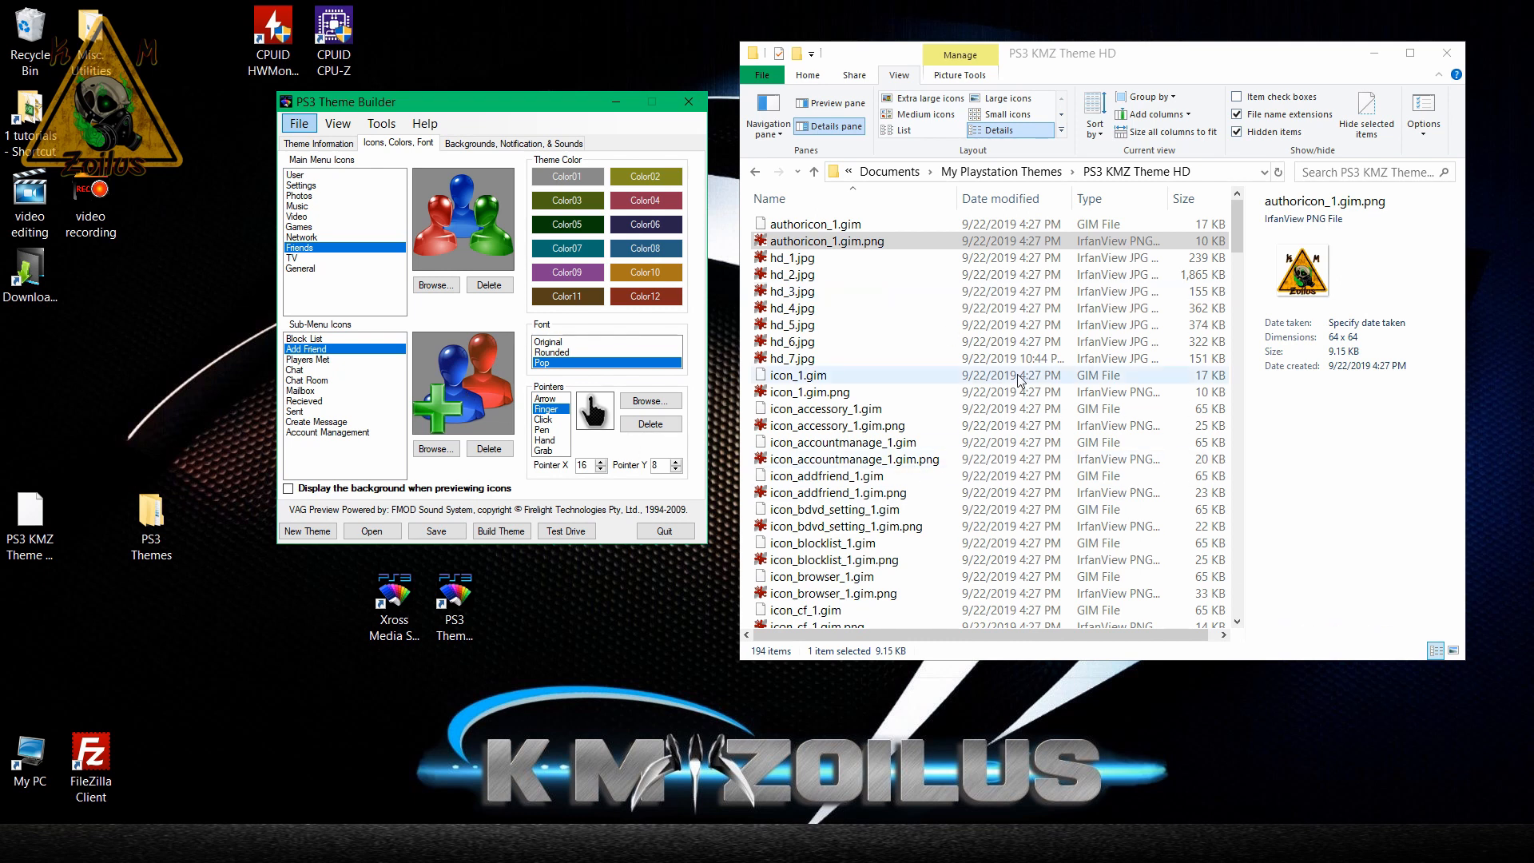
# Show the PS3 KMZ Theme HD folder as large icons and locate icon_addfriend_1.gim.png.
pyautogui.click(1008, 104)
pyautogui.click(1011, 104)
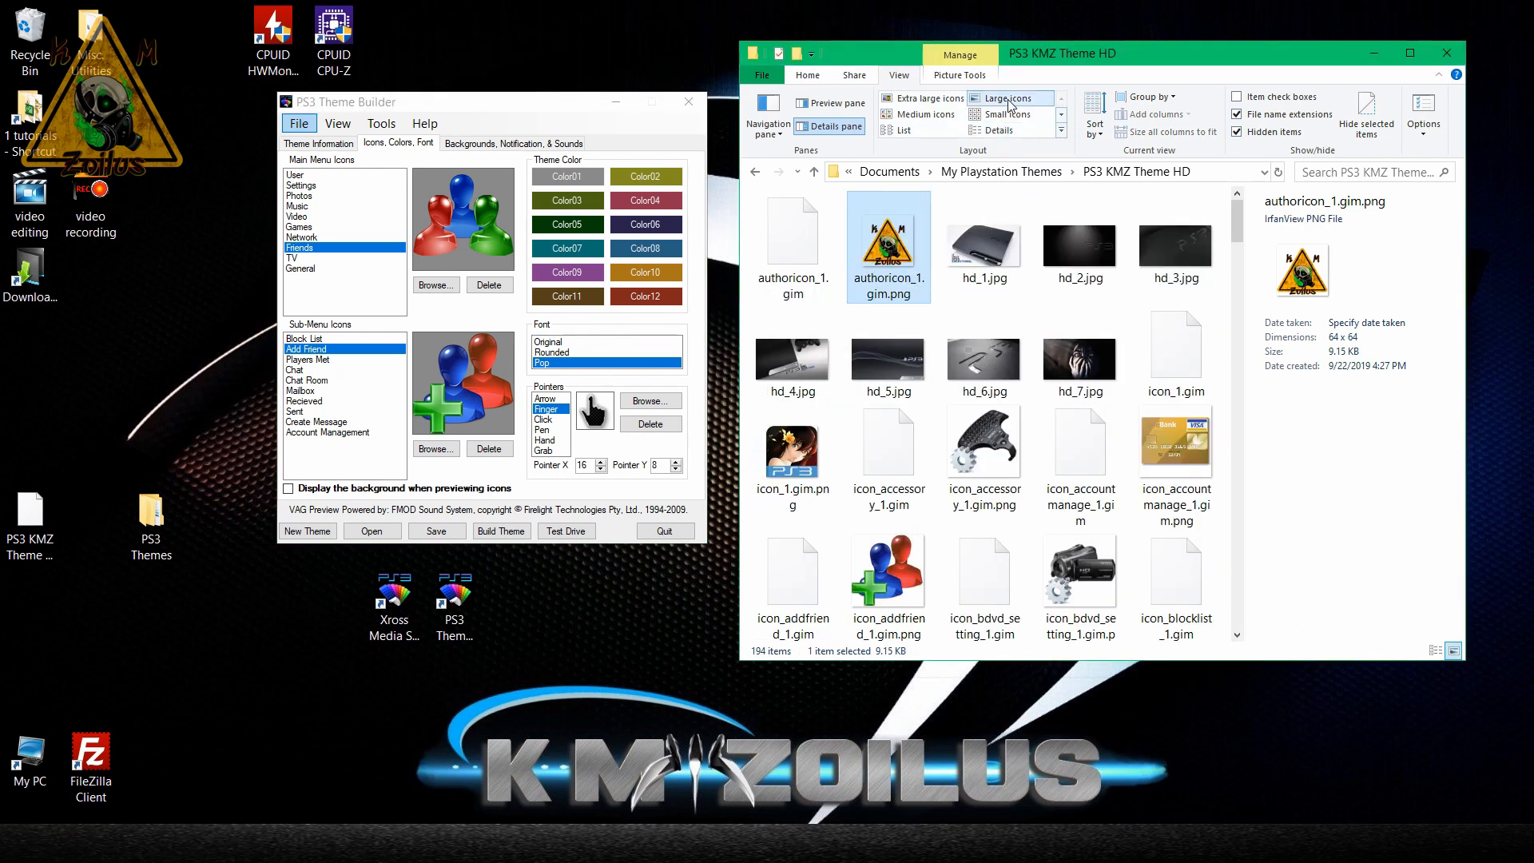
pyautogui.scroll(-1, 941, 270)
pyautogui.click(893, 459)
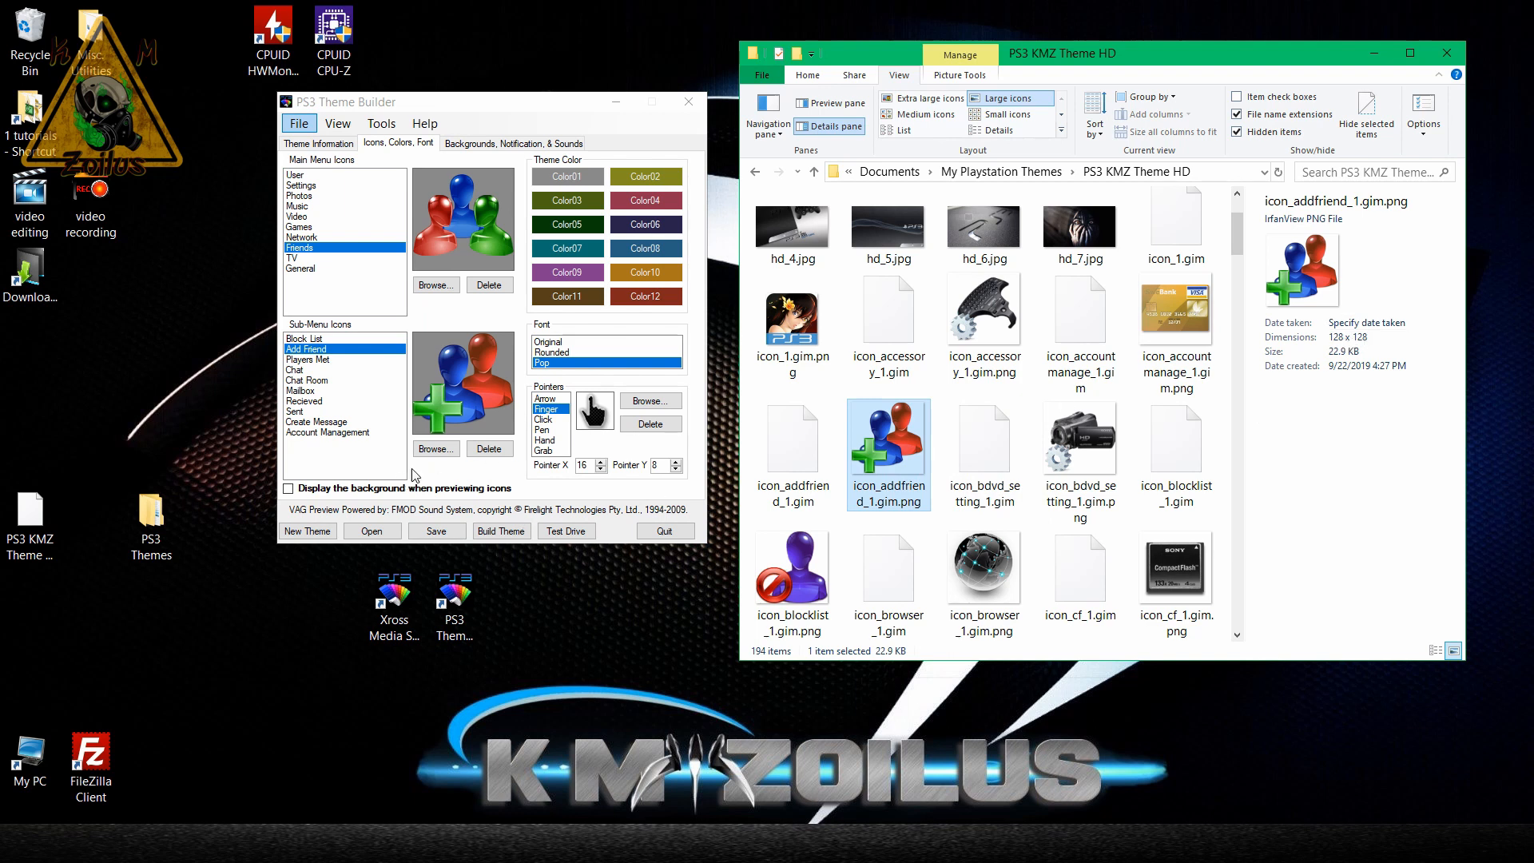
# Replace the Add Friend icon with pac ghost blue 128.png from PS3 Themes > Images > Icons and save the theme.
pyautogui.click(448, 452)
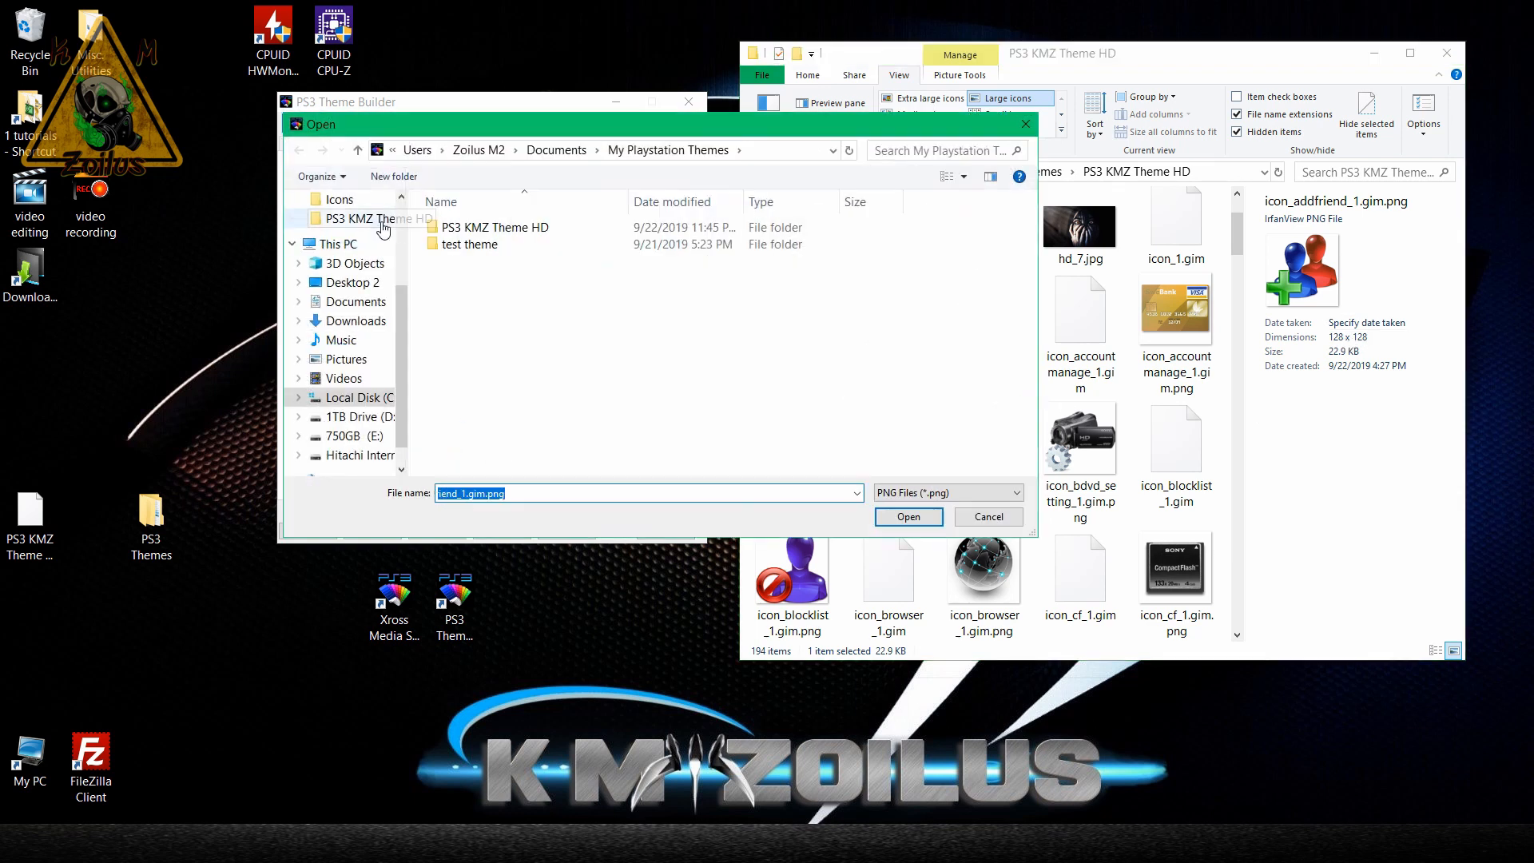
pyautogui.click(363, 232)
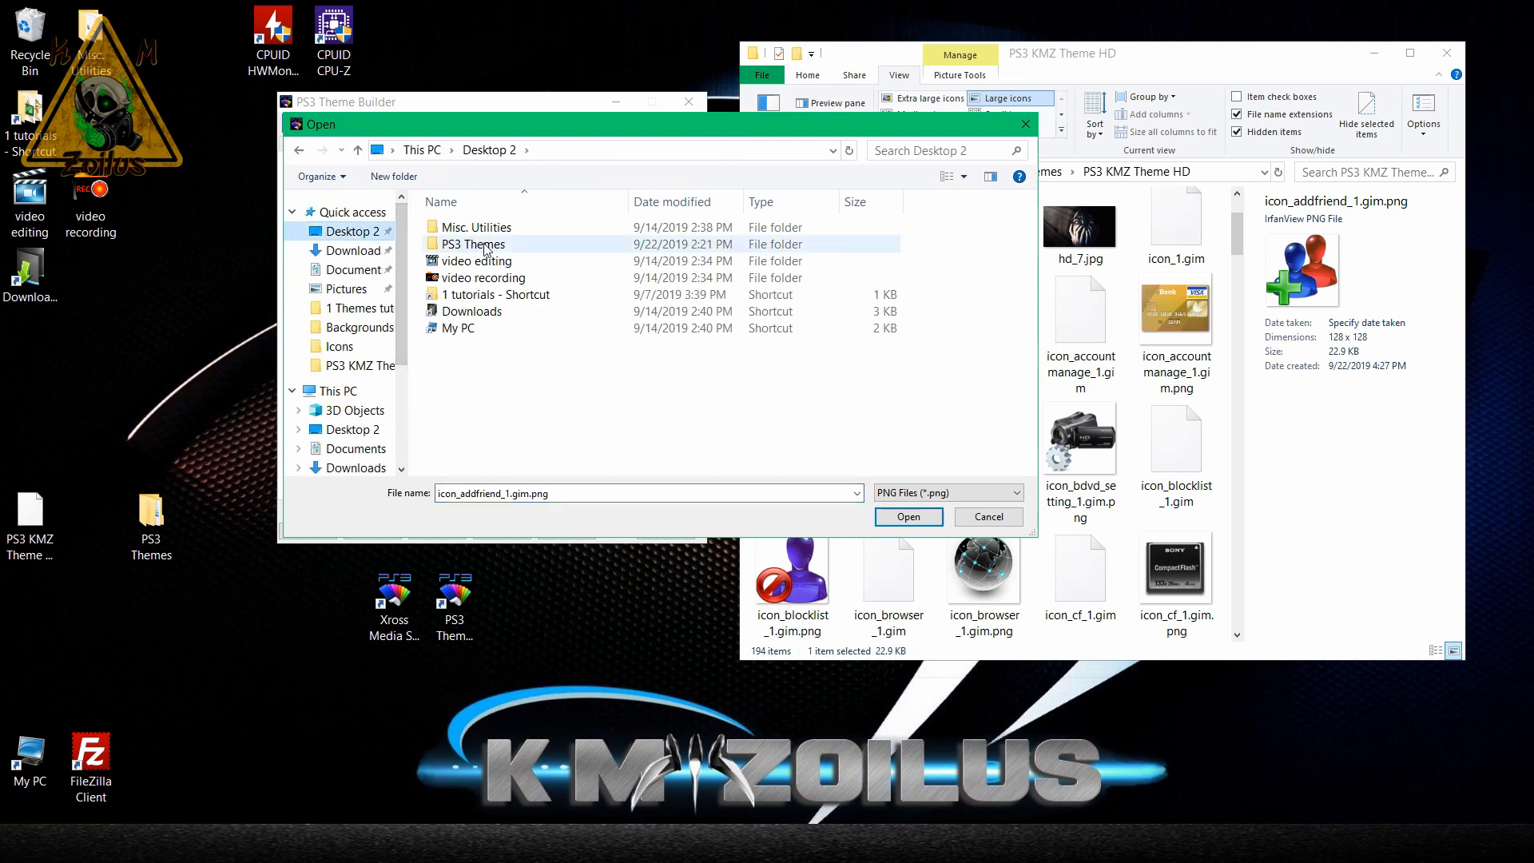
pyautogui.doubleClick(485, 245)
pyautogui.doubleClick(479, 228)
pyautogui.doubleClick(457, 244)
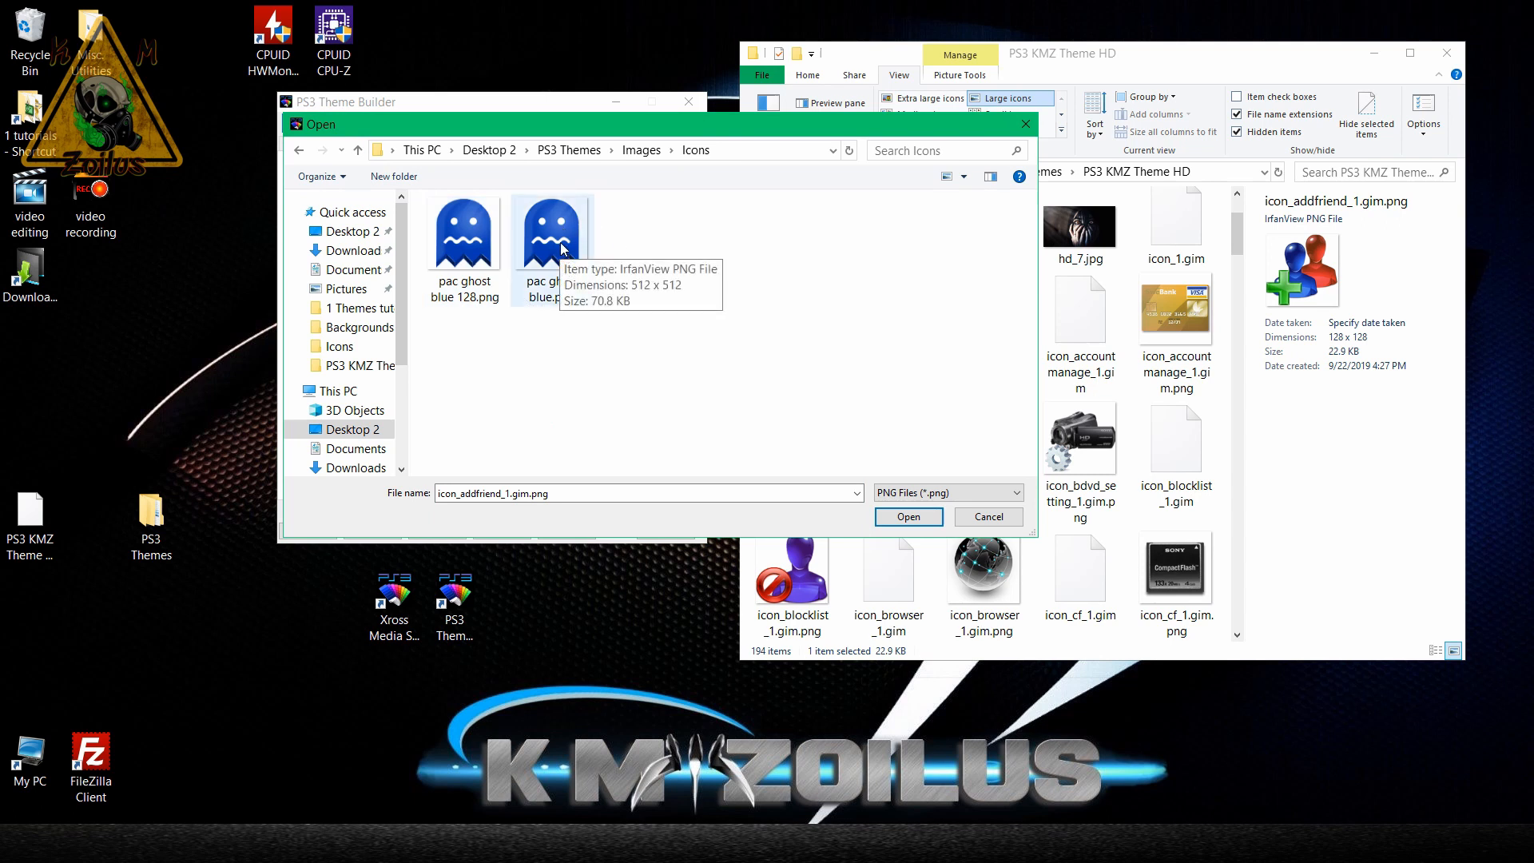
pyautogui.doubleClick(471, 240)
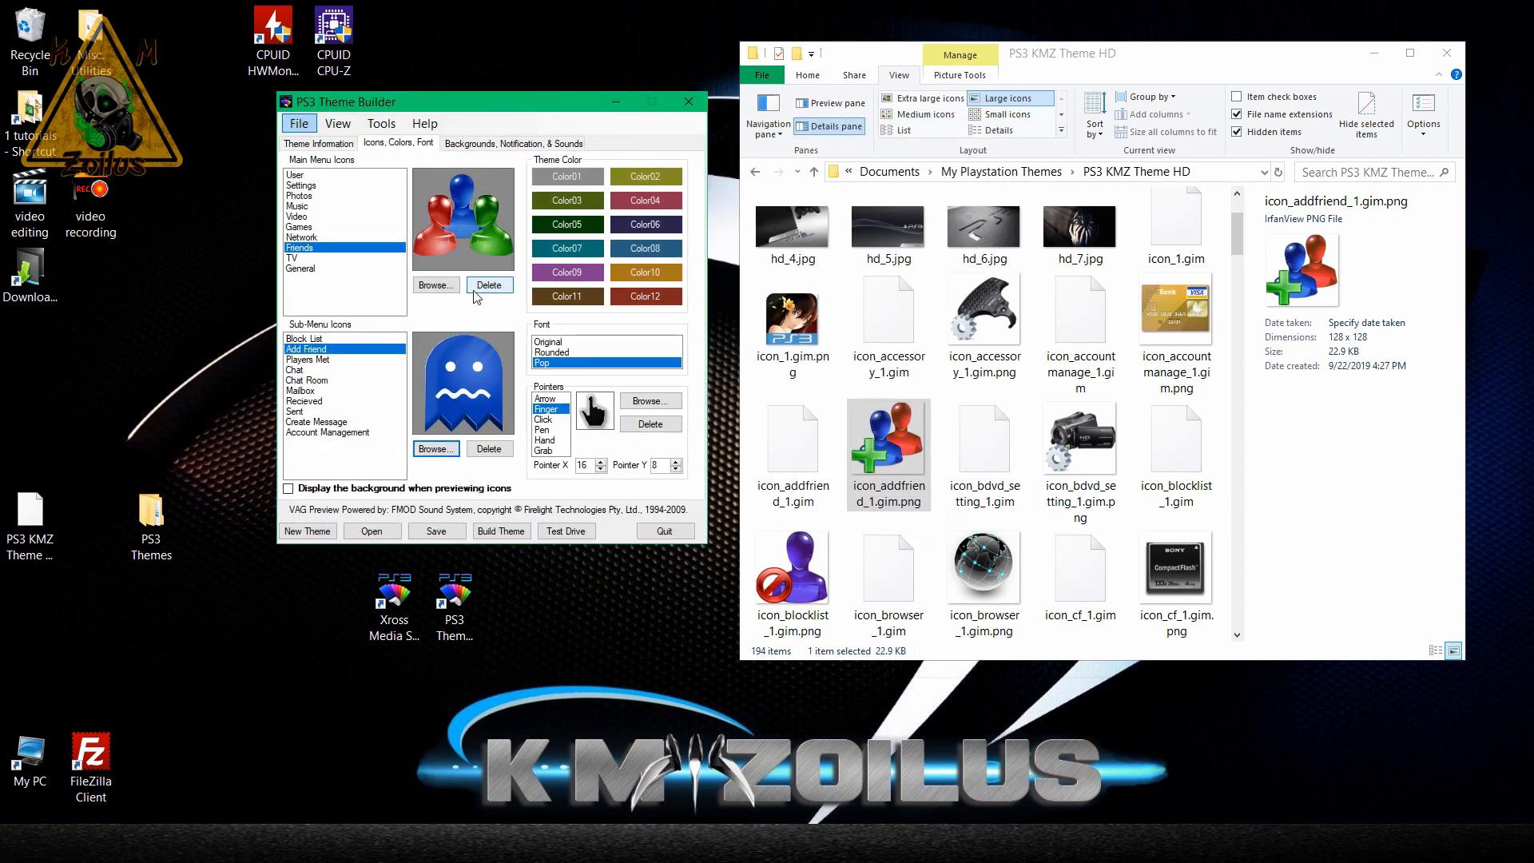
pyautogui.click(436, 533)
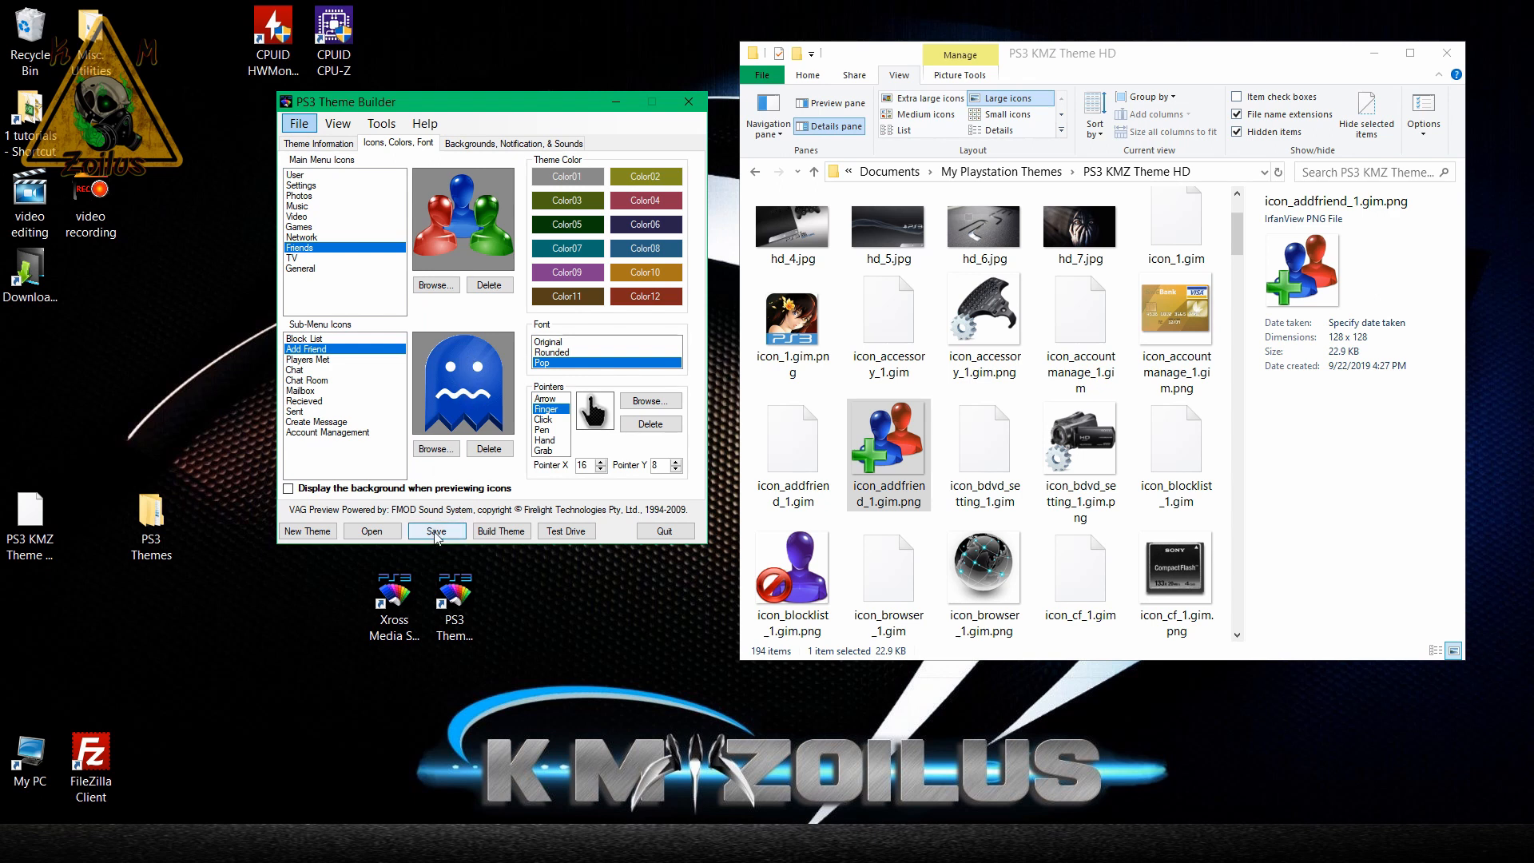
# Locate pac ghost blue 128.png in the theme folder and look back through the theme's other icon files.
pyautogui.click(1171, 312)
pyautogui.press('p')
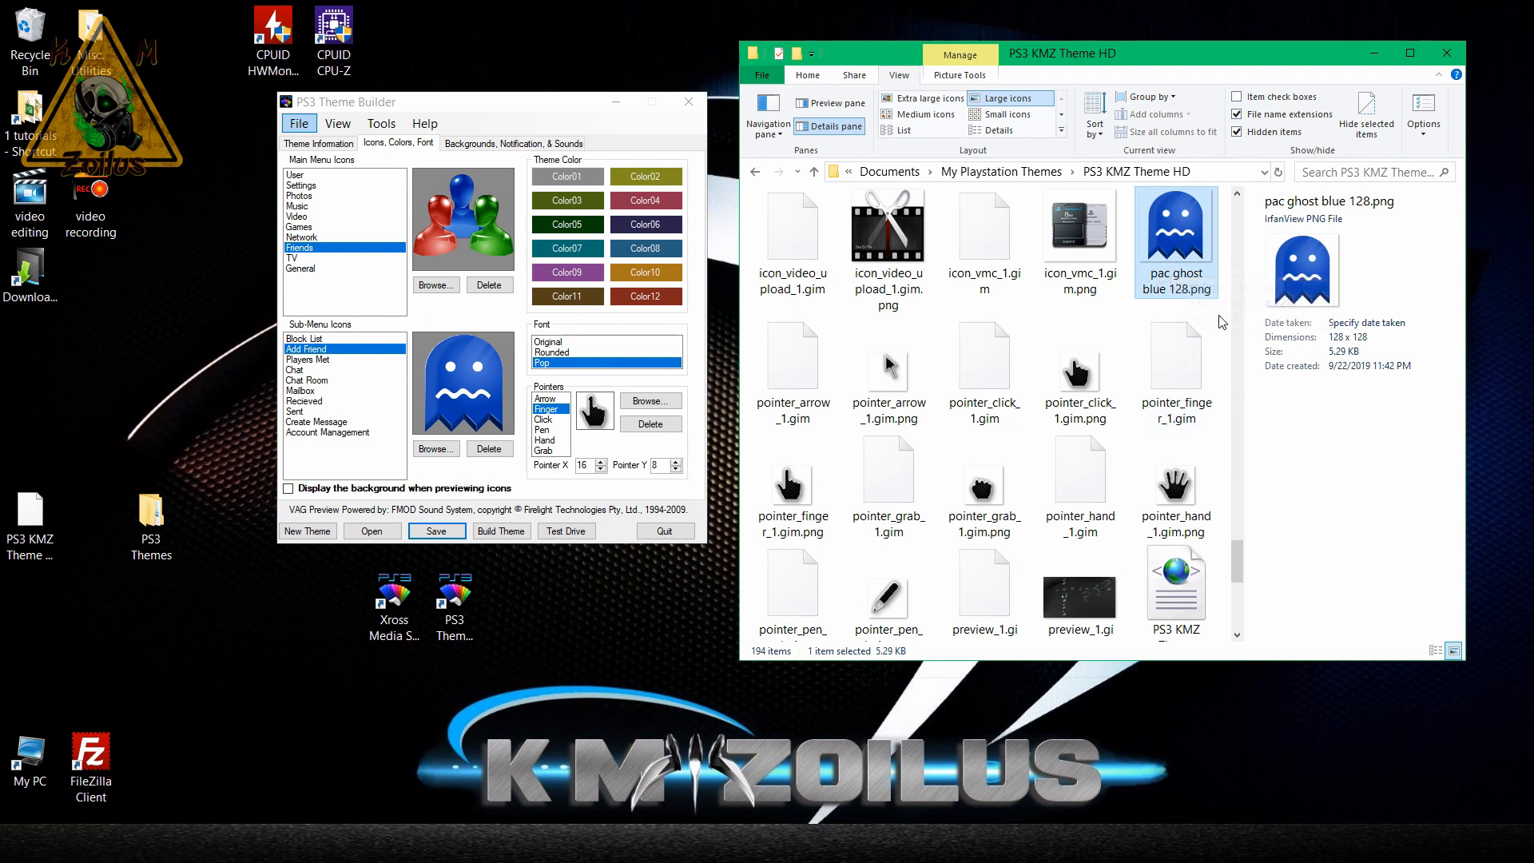
pyautogui.scroll(15, 1102, 272)
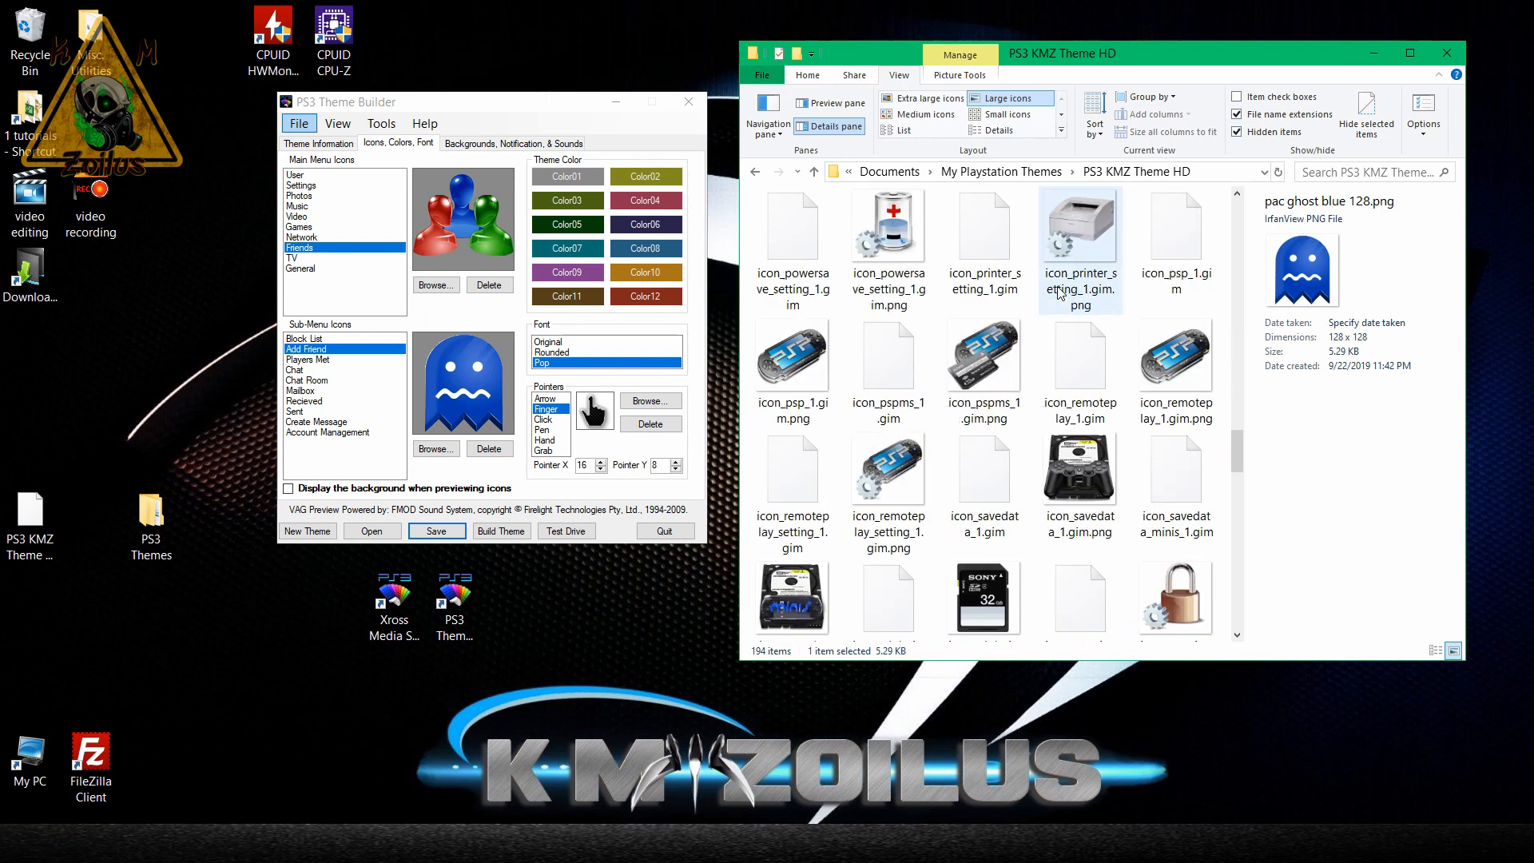
pyautogui.scroll(15, 1058, 291)
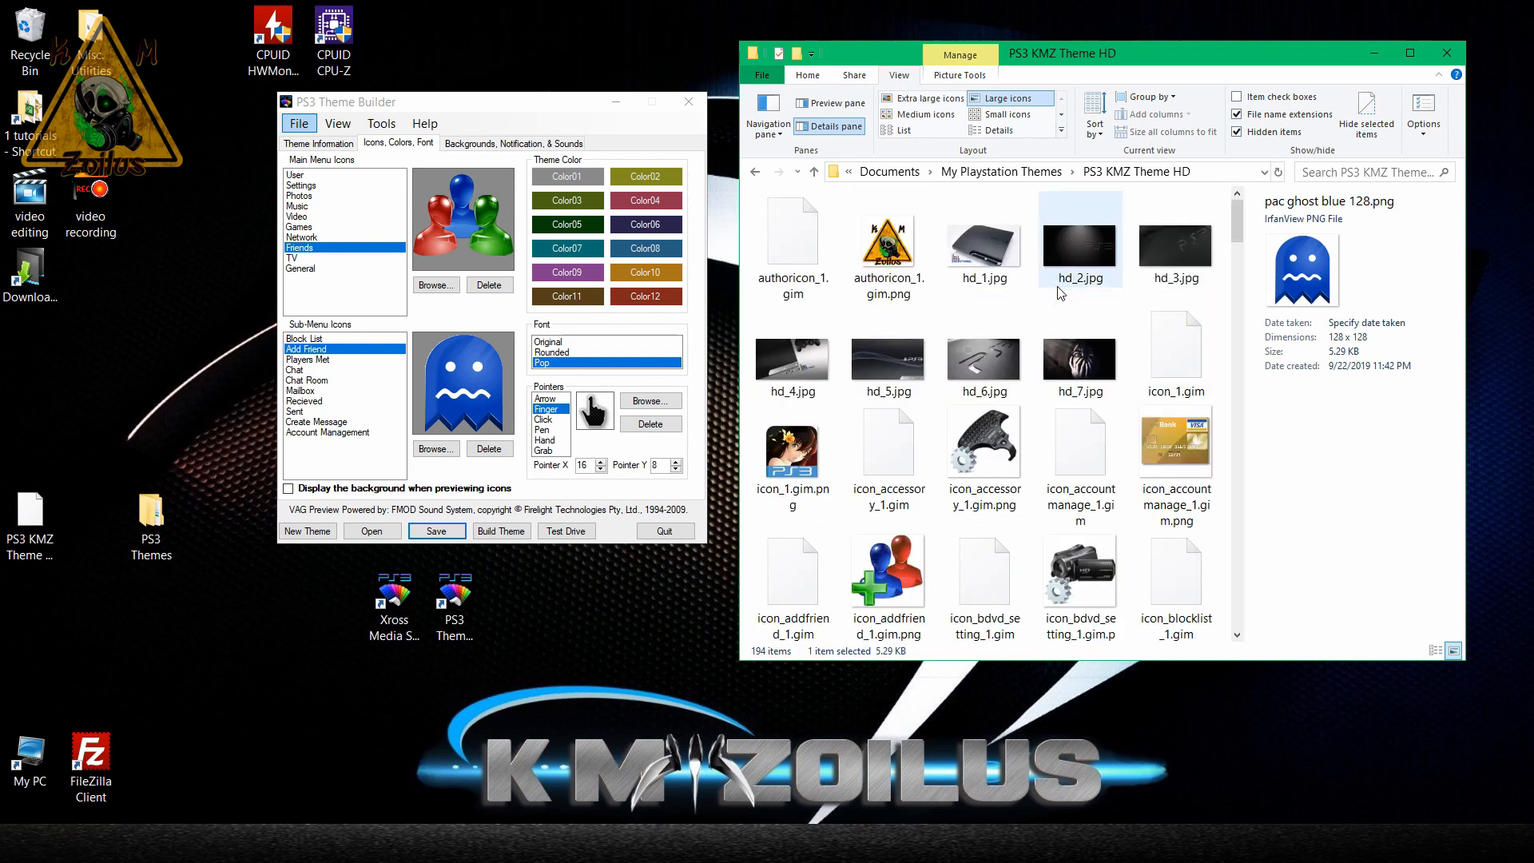
pyautogui.scroll(5, 990, 325)
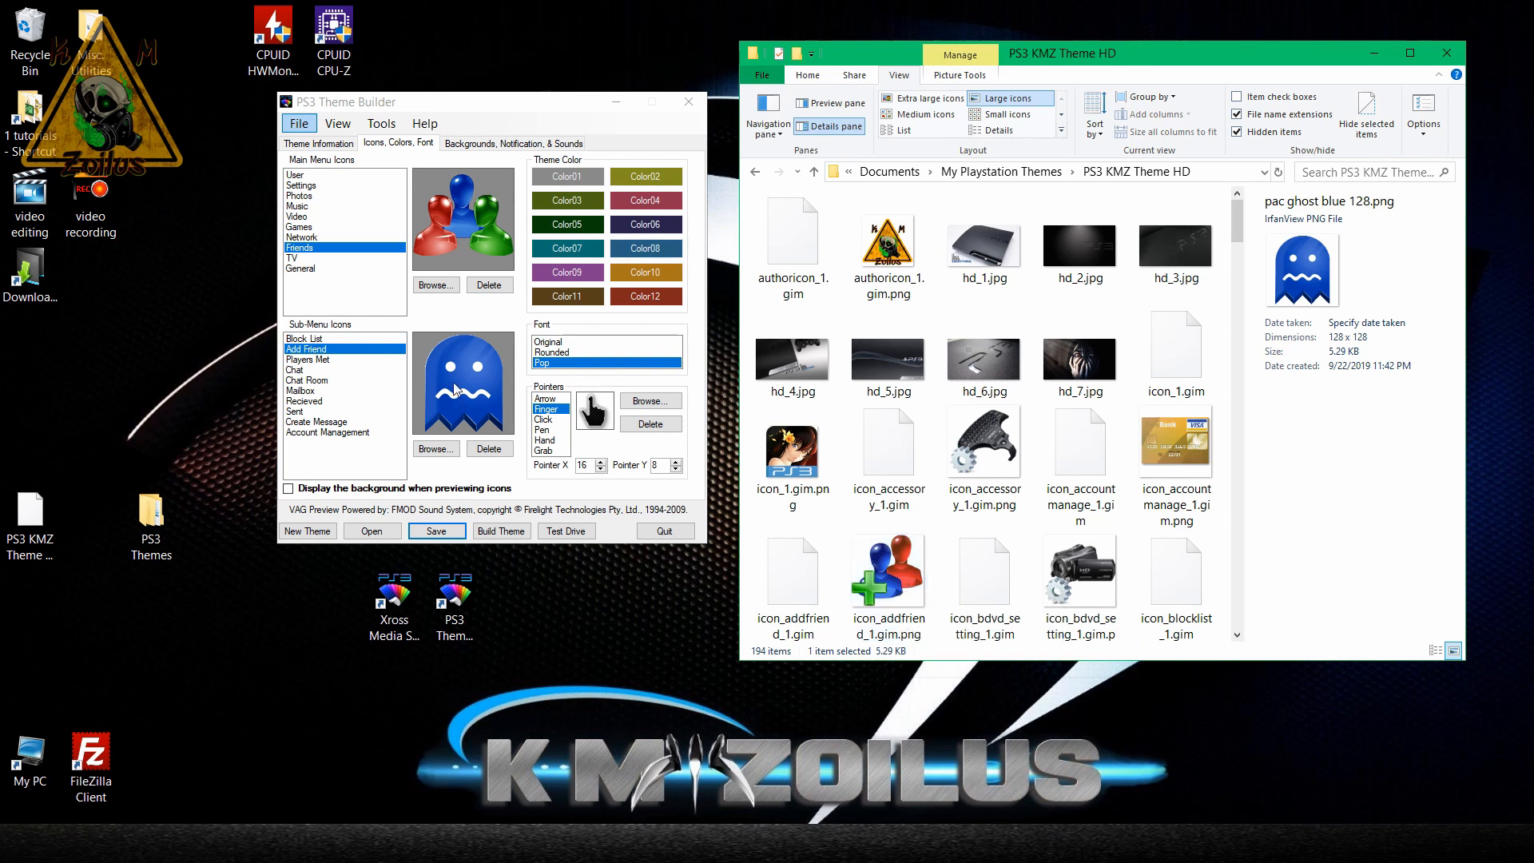
# Preview theme colors Color03, Color05, Color07, Color09 and Color11 behind the Friends icons.
pyautogui.click(554, 211)
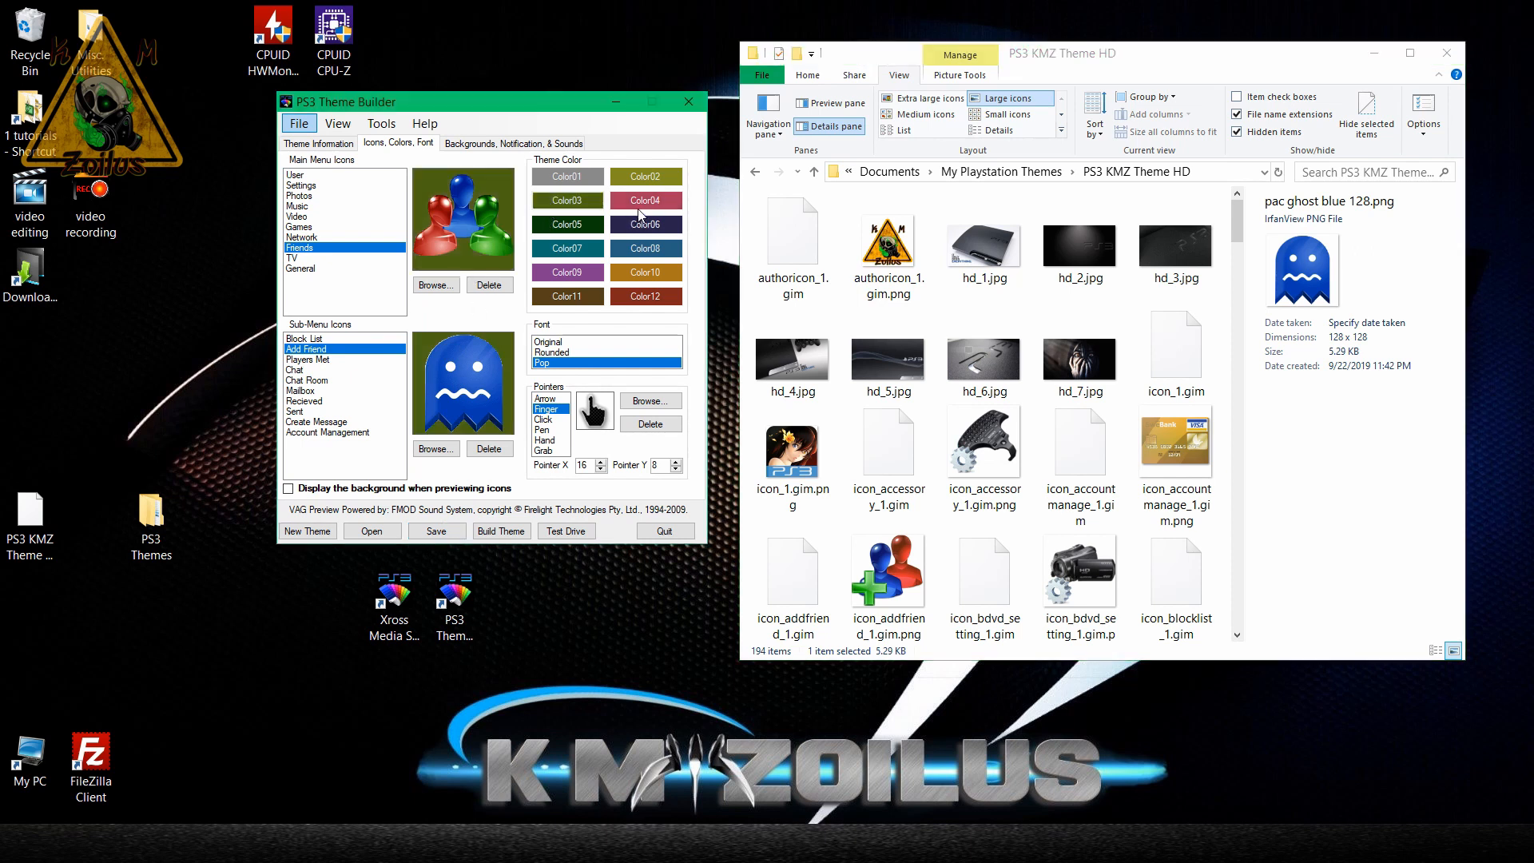
pyautogui.click(589, 232)
pyautogui.click(584, 256)
pyautogui.click(579, 274)
pyautogui.click(569, 296)
# Try the theme's font options, settle on Original, and set the theme color to Color01.
pyautogui.click(554, 342)
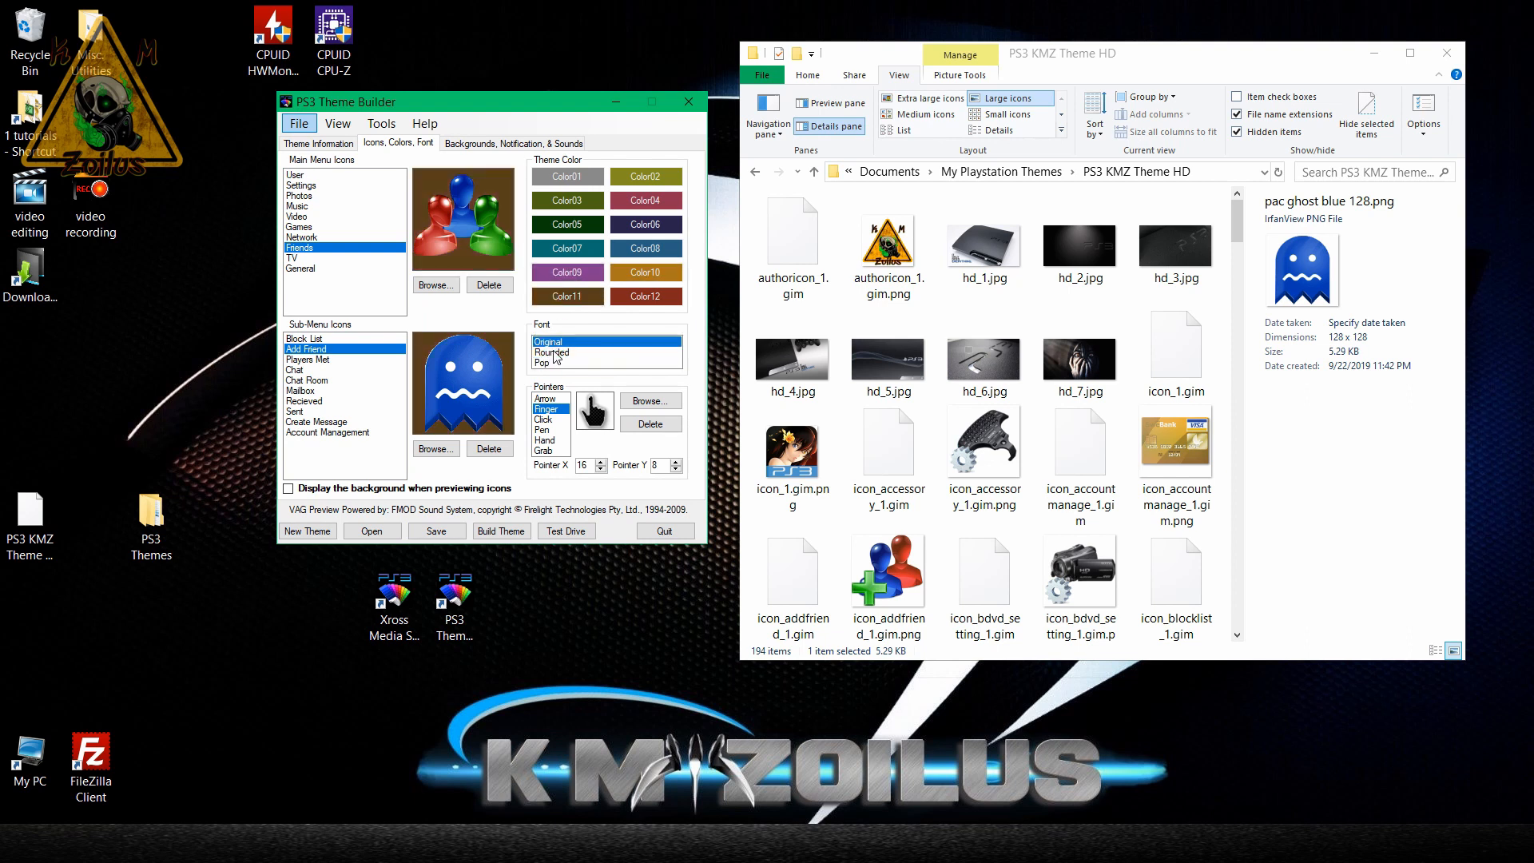
pyautogui.click(557, 362)
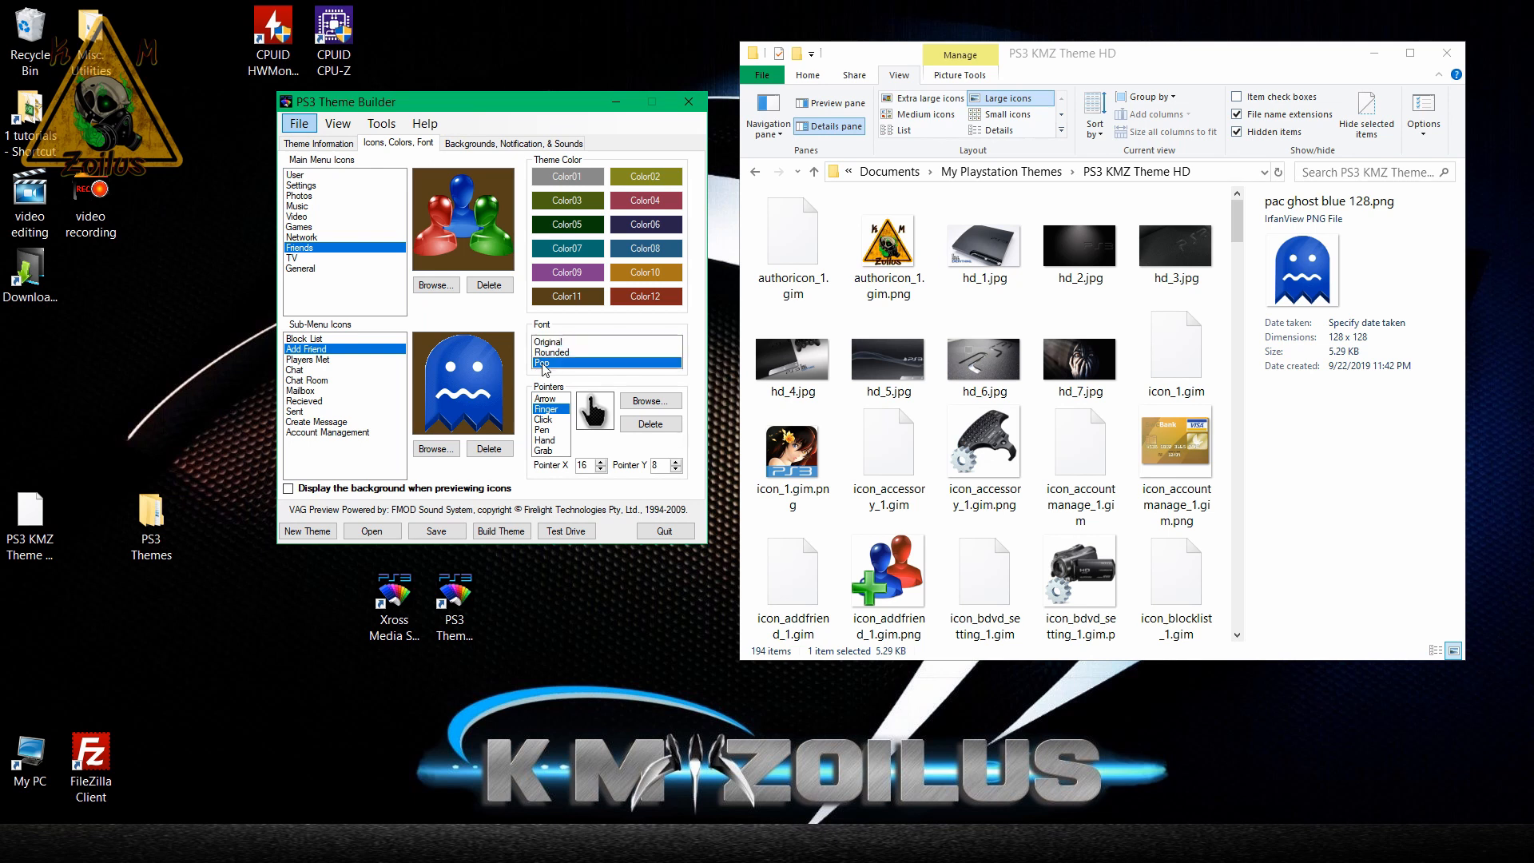
pyautogui.click(556, 353)
pyautogui.click(560, 342)
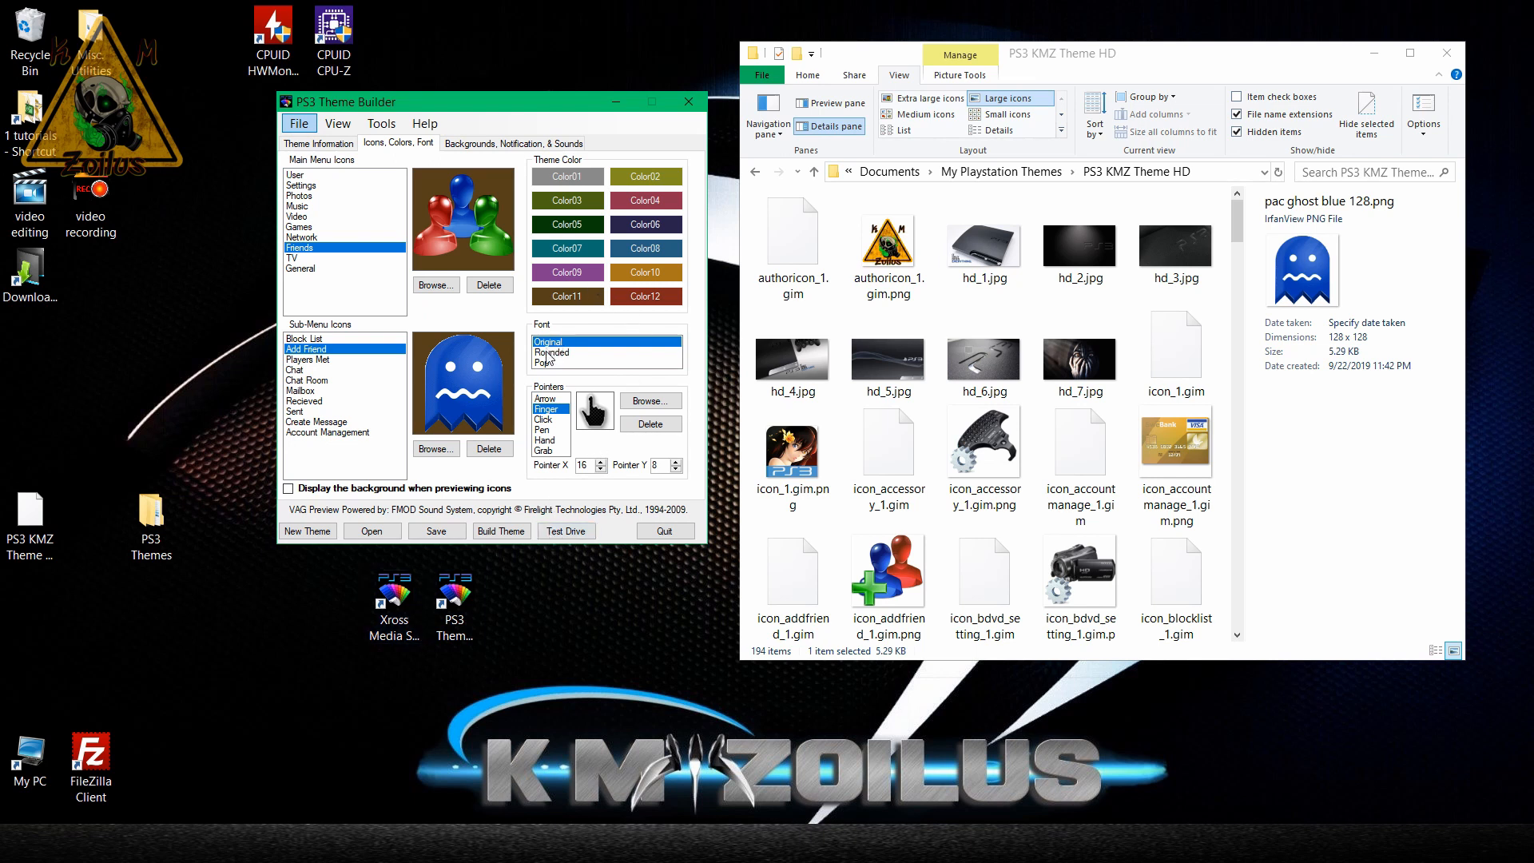
pyautogui.click(567, 182)
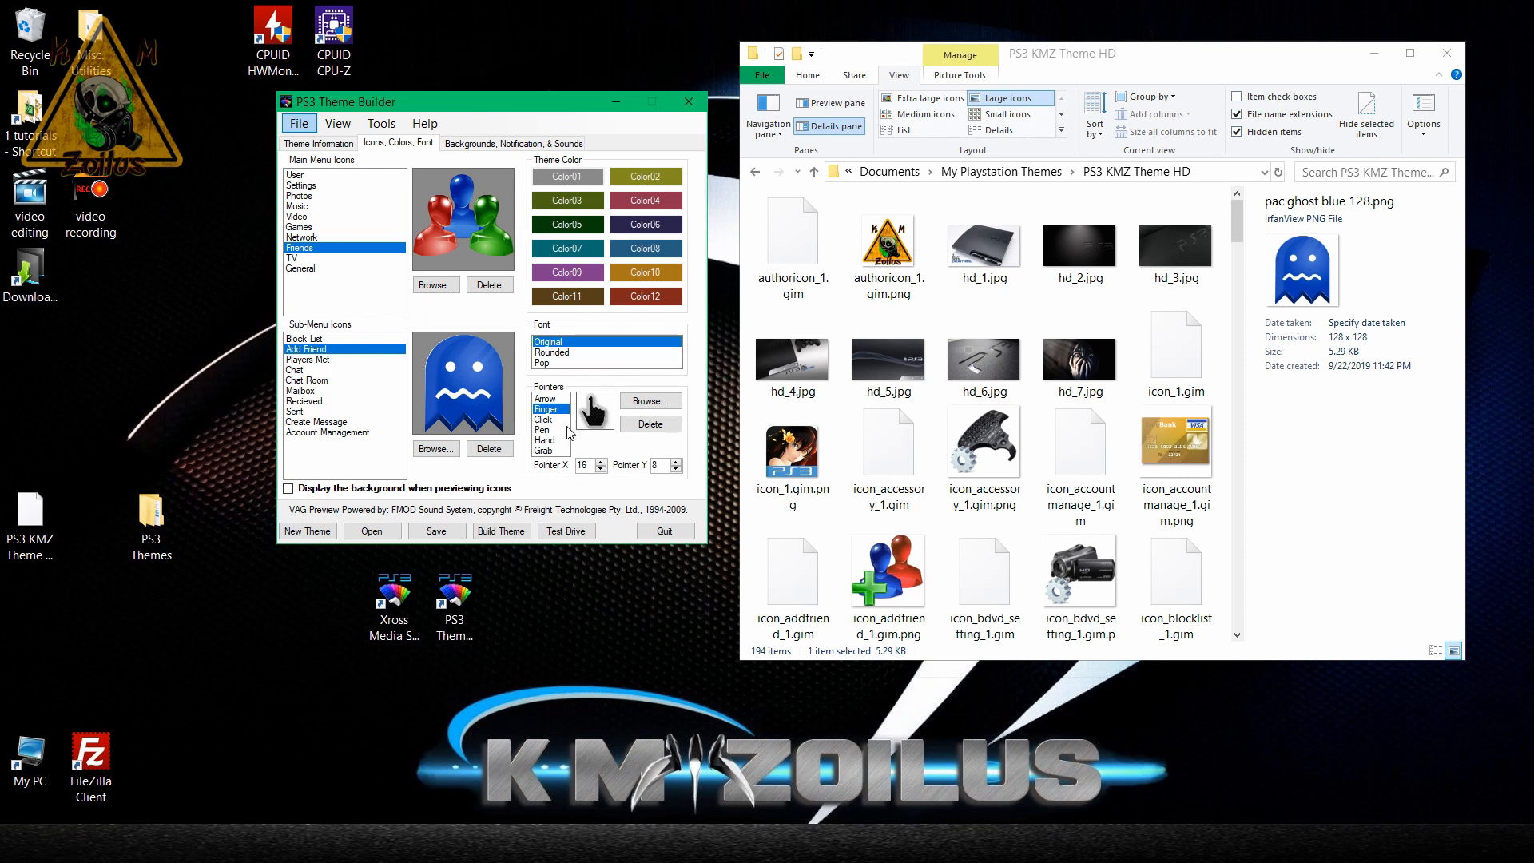
# Test drive the theme in the Xross Media Simulator, check the Add a Friend icon under Friends, and close the simulator.
pyautogui.click(567, 531)
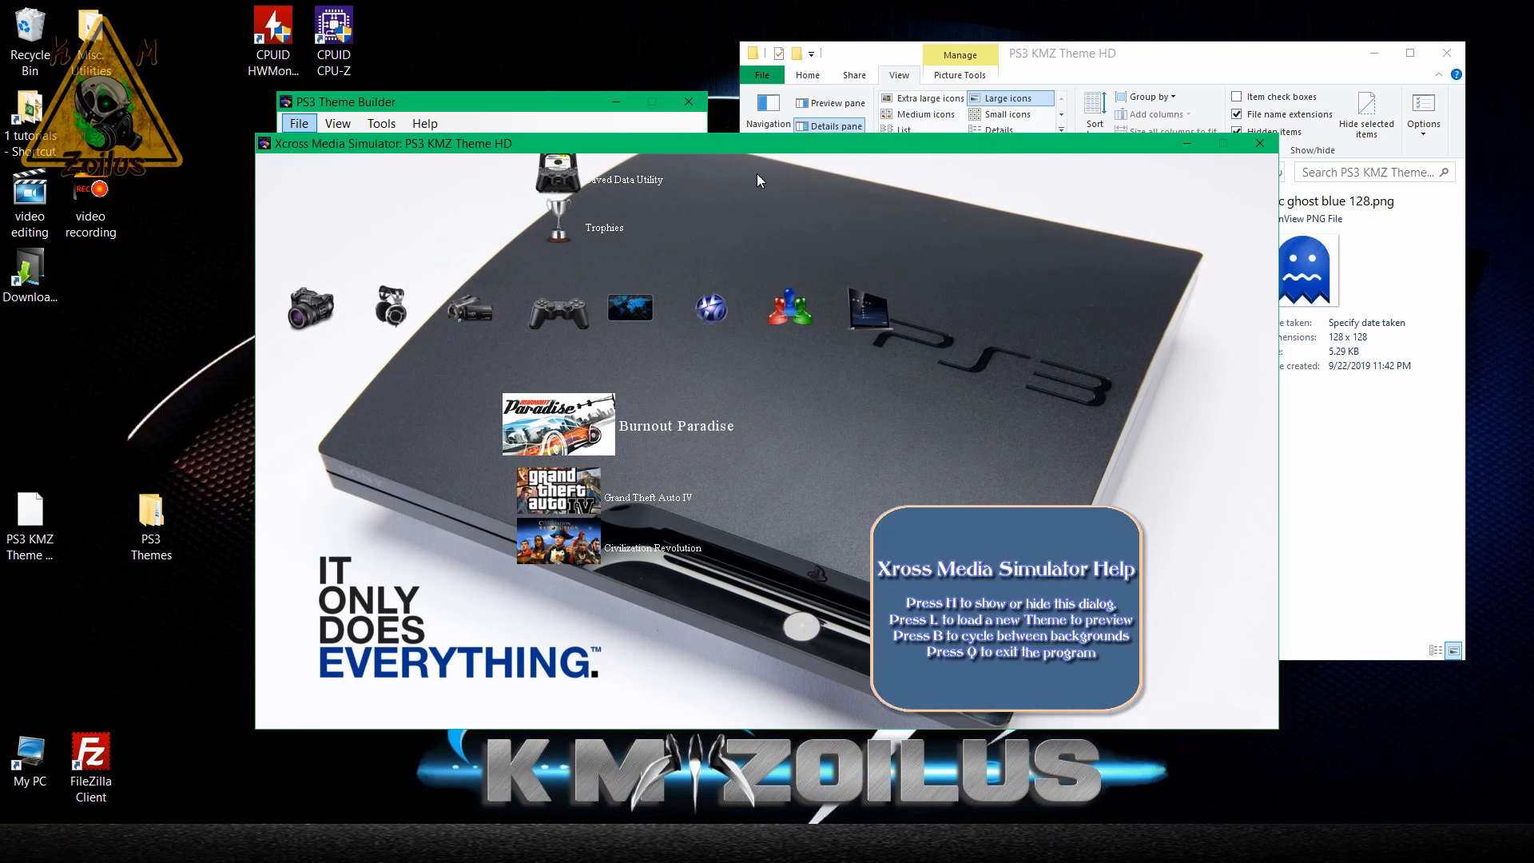
pyautogui.press('Right')
pyautogui.press('Right')
pyautogui.press('Right')
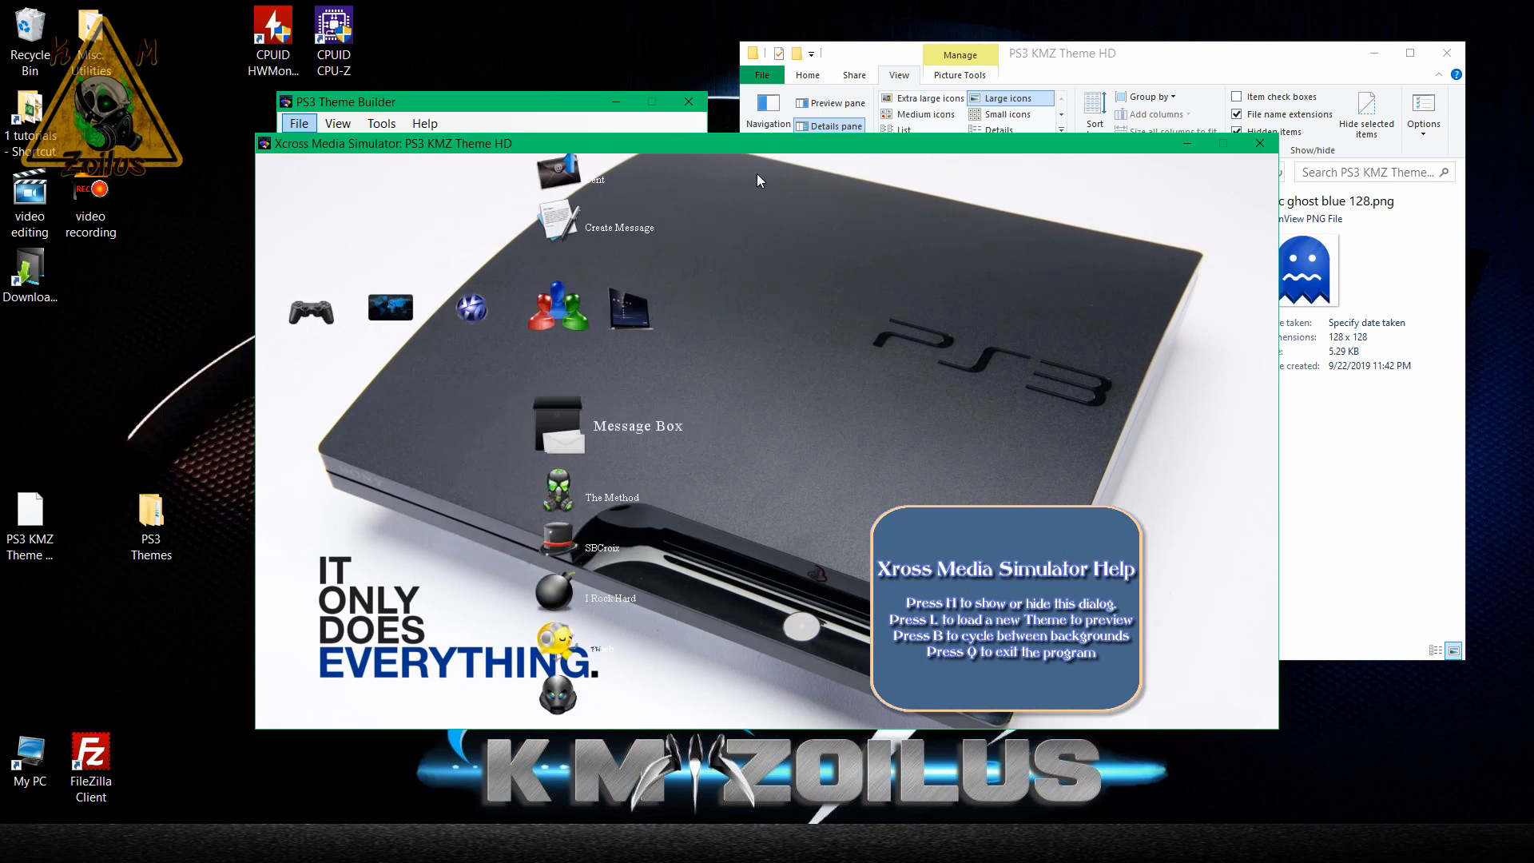
pyautogui.press('Up')
pyautogui.press('Up')
pyautogui.press('Up')
pyautogui.press('Up')
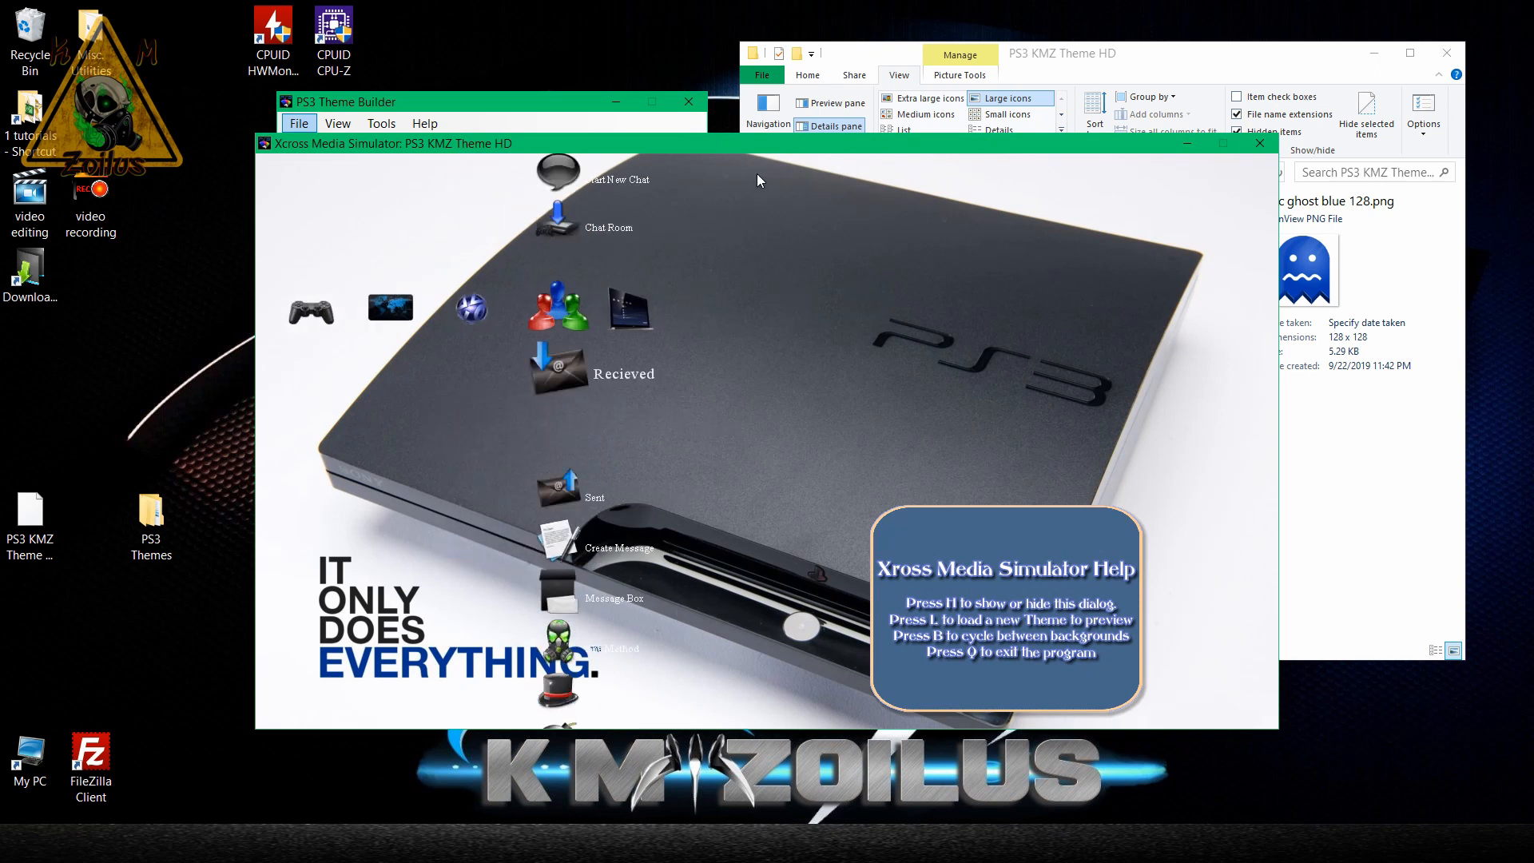
pyautogui.press('Up')
pyautogui.press('Up')
pyautogui.press('Up')
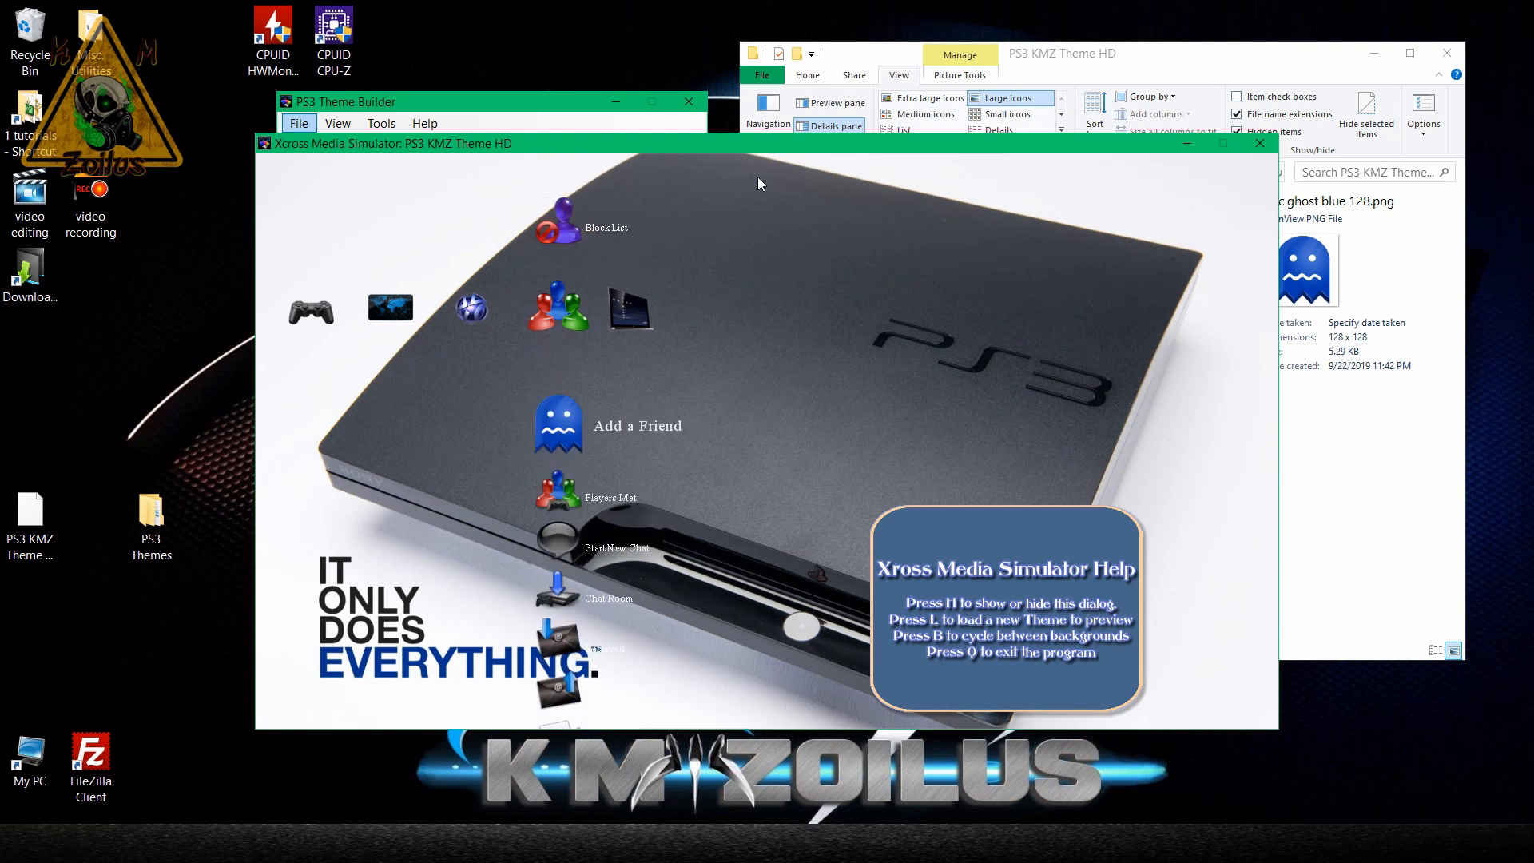
pyautogui.click(1258, 145)
# Preview the theme's Click, Arrow and Finger pointers.
pyautogui.click(548, 419)
pyautogui.click(549, 400)
pyautogui.click(551, 409)
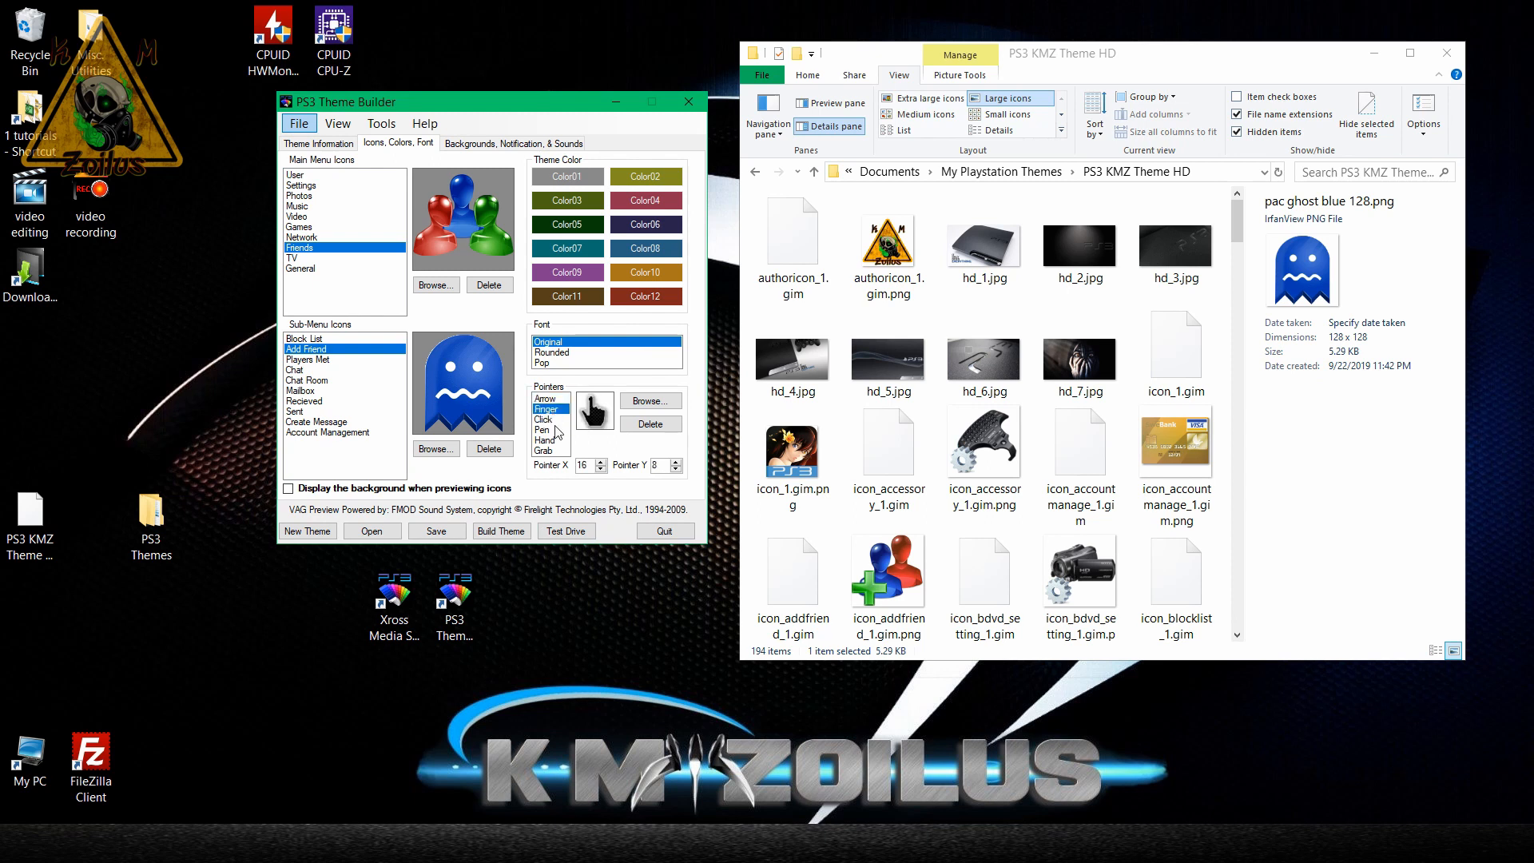